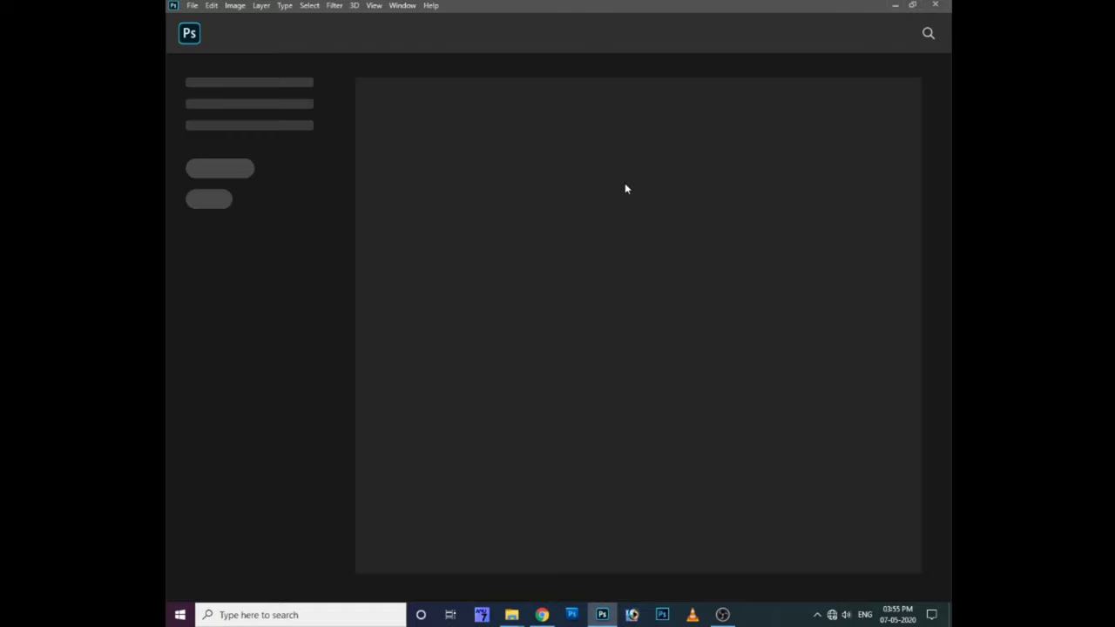
- Open both portrait photos
click(194, 5)
click(214, 49)
click(911, 229)
ctrl+click(642, 112)
click(846, 584)
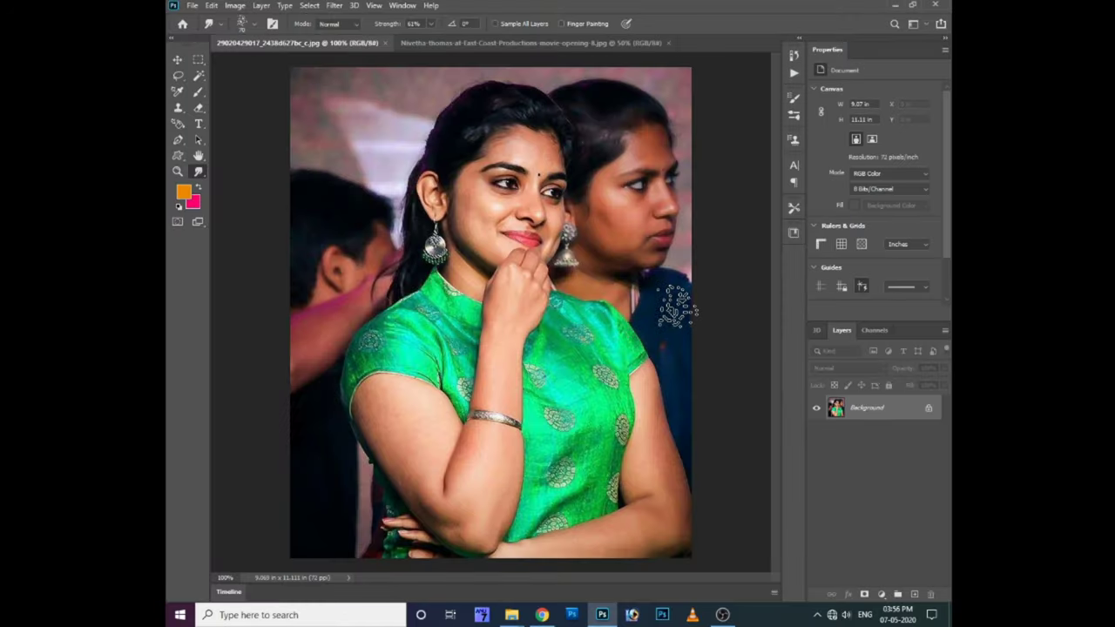
key(ctrl+plus)
- Set the smiling woman's image size to 300 pixels/inch and 12 inches wide
click(234, 5)
click(253, 94)
text(300)
key(Tab)
double_click(631, 191)
text(12)
click(600, 306)
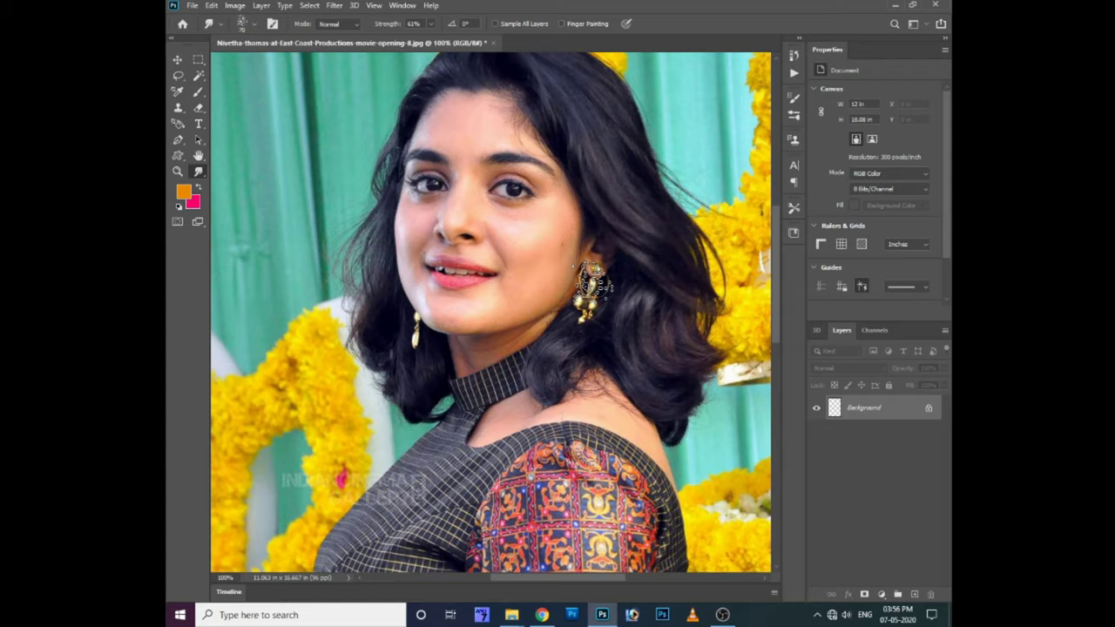
key(ctrl+minus)
key(ctrl+minus)
key(ctrl+minus)
key(ctrl+plus)
- Free-transform the photo to about 102% at 0° rotation so it fills the canvas
key(ctrl+minus)
key(ctrl+t)
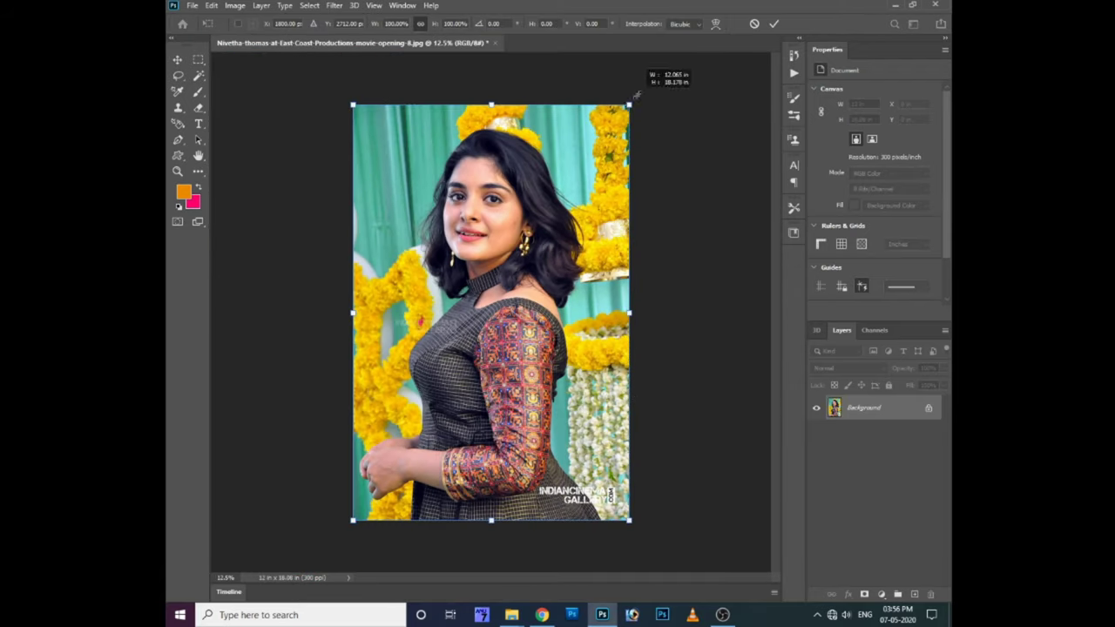
drag(636, 94, 652, 91)
mouse_move(671, 131)
mouse_down()
mouse_move(689, 196)
mouse_move(681, 174)
mouse_up()
drag(651, 92, 662, 81)
drag(580, 197, 580, 211)
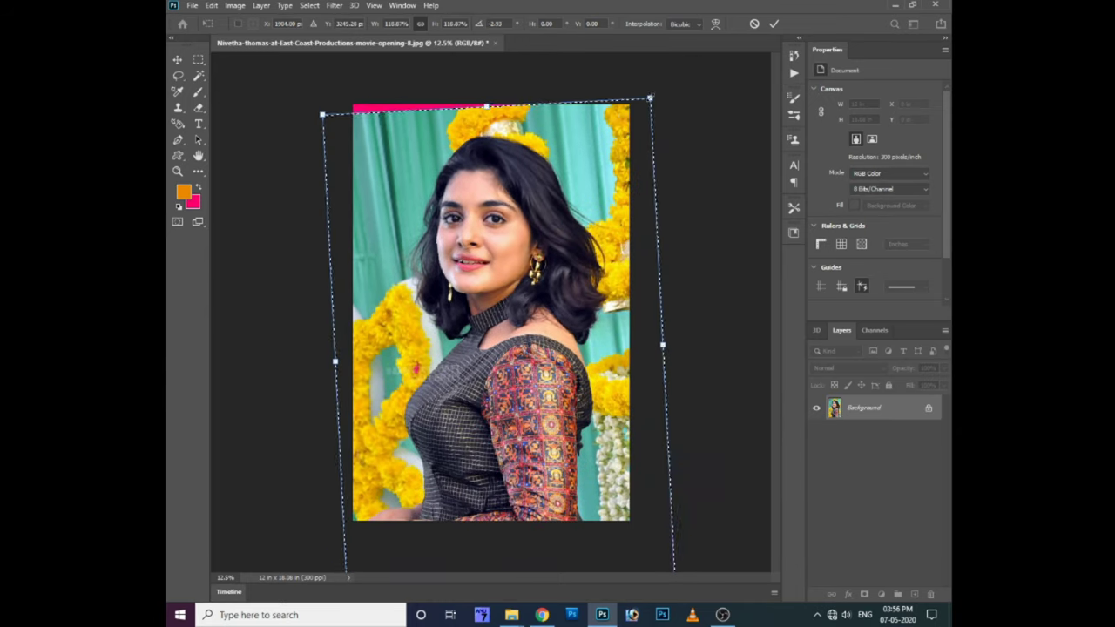
drag(650, 98, 653, 87)
drag(557, 201, 526, 208)
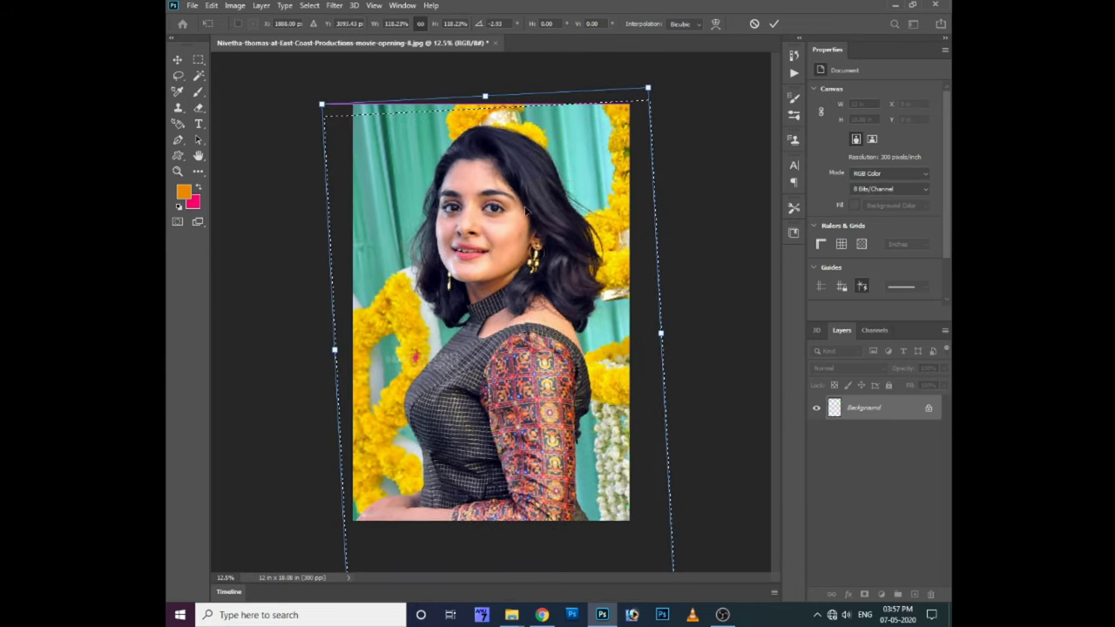
drag(652, 87, 681, 85)
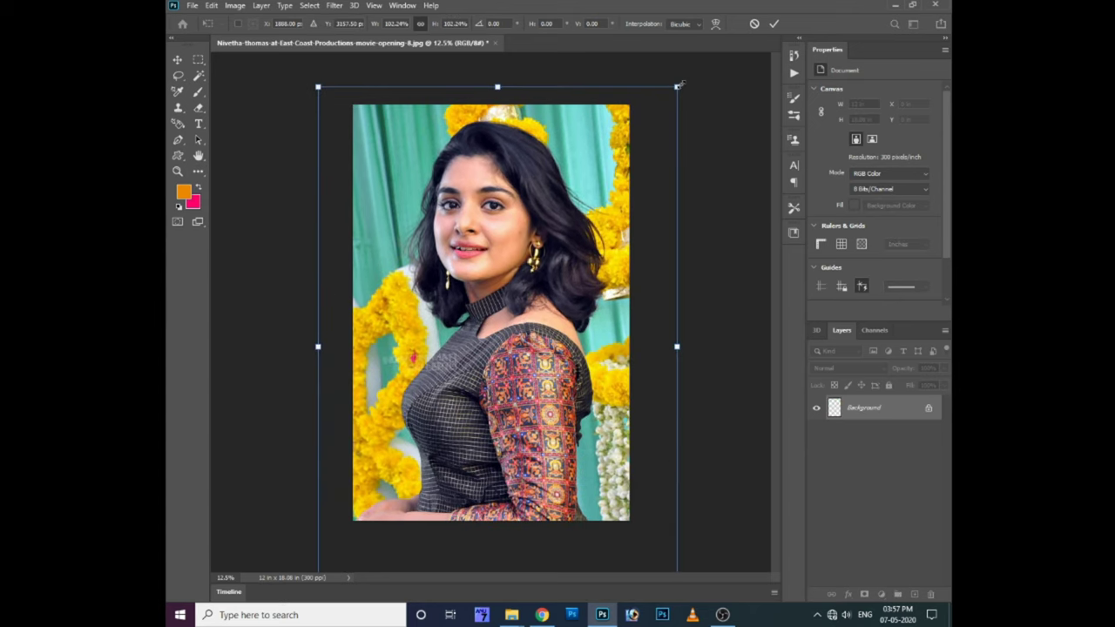
key(Return)
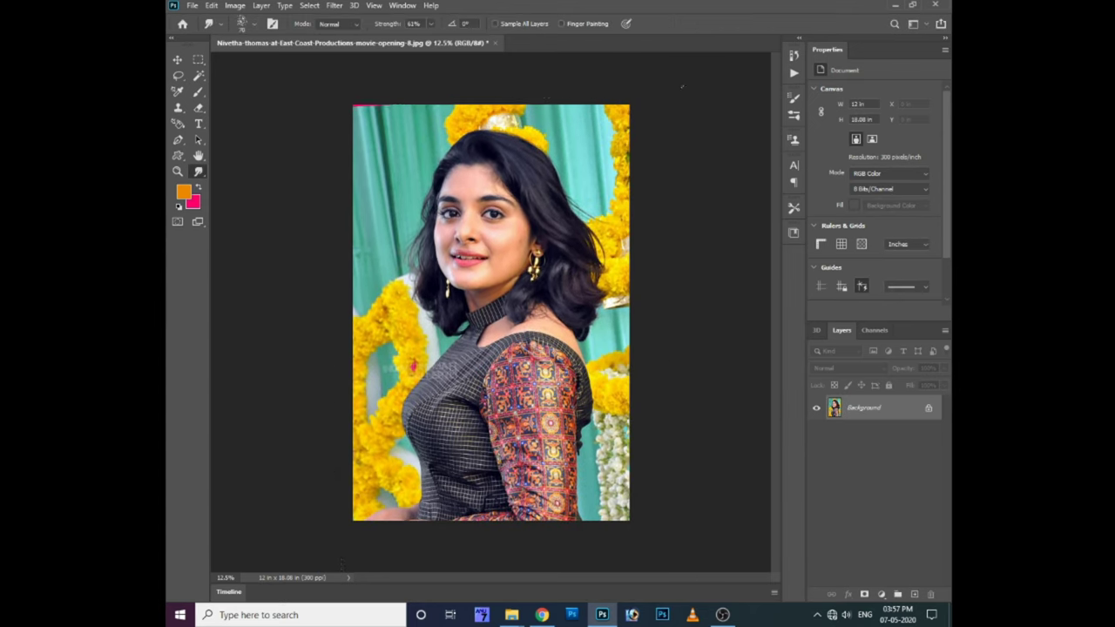
key(ctrl+plus)
key(ctrl+plus)
scroll(452, 223, up, 2)
- Quick-select the woman with Select Subject, adding her left hair and lower blouse
key(p)
click(198, 76)
click(519, 23)
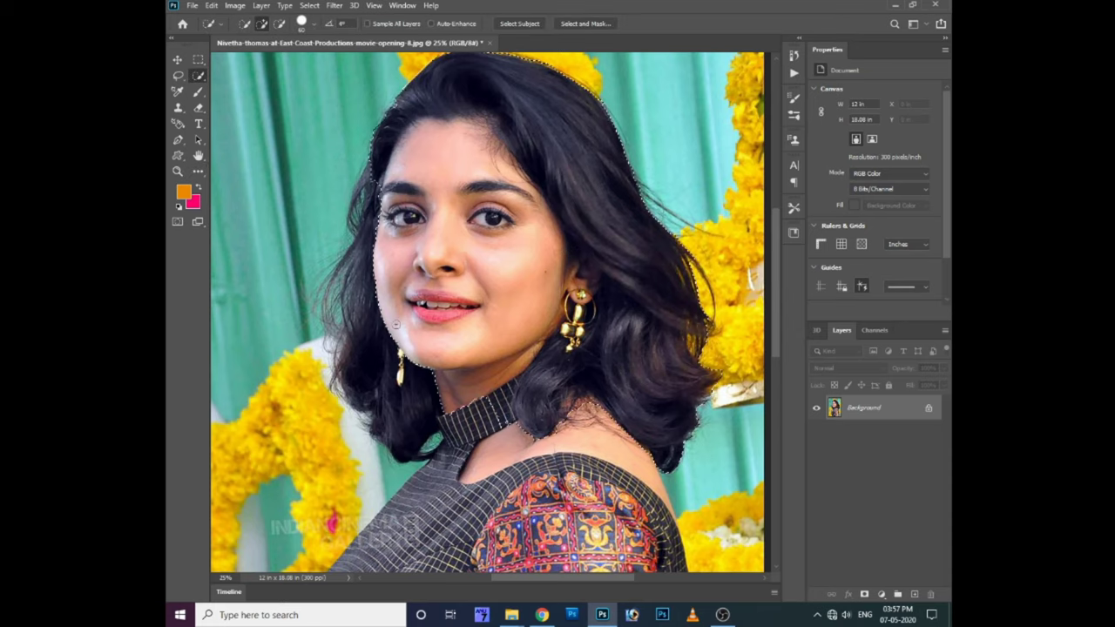
drag(357, 200, 308, 331)
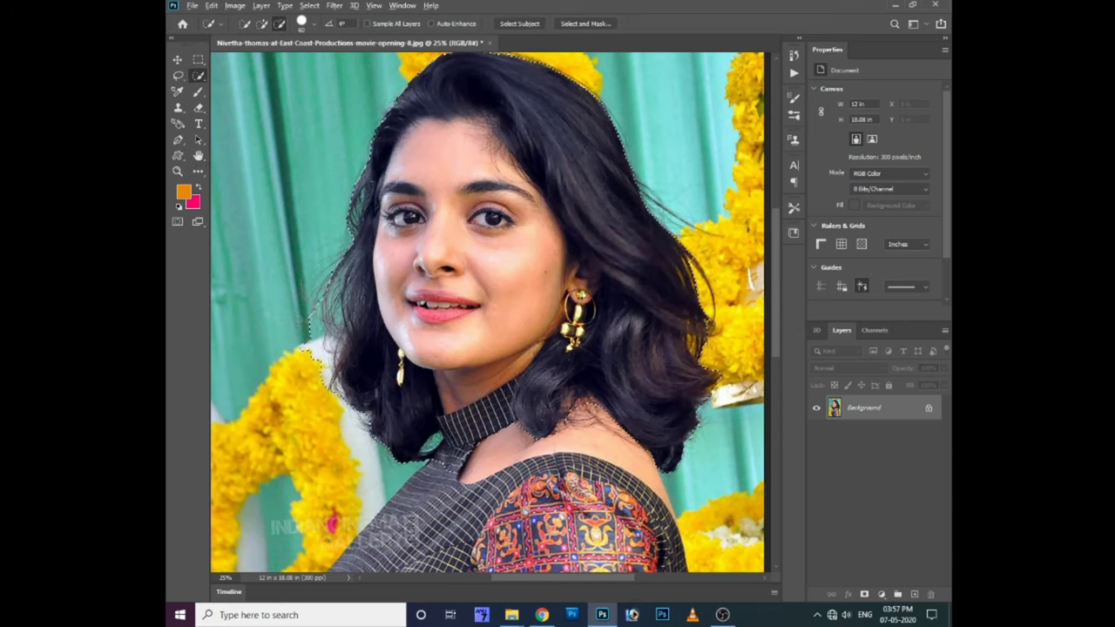
scroll(470, 445, down, 3)
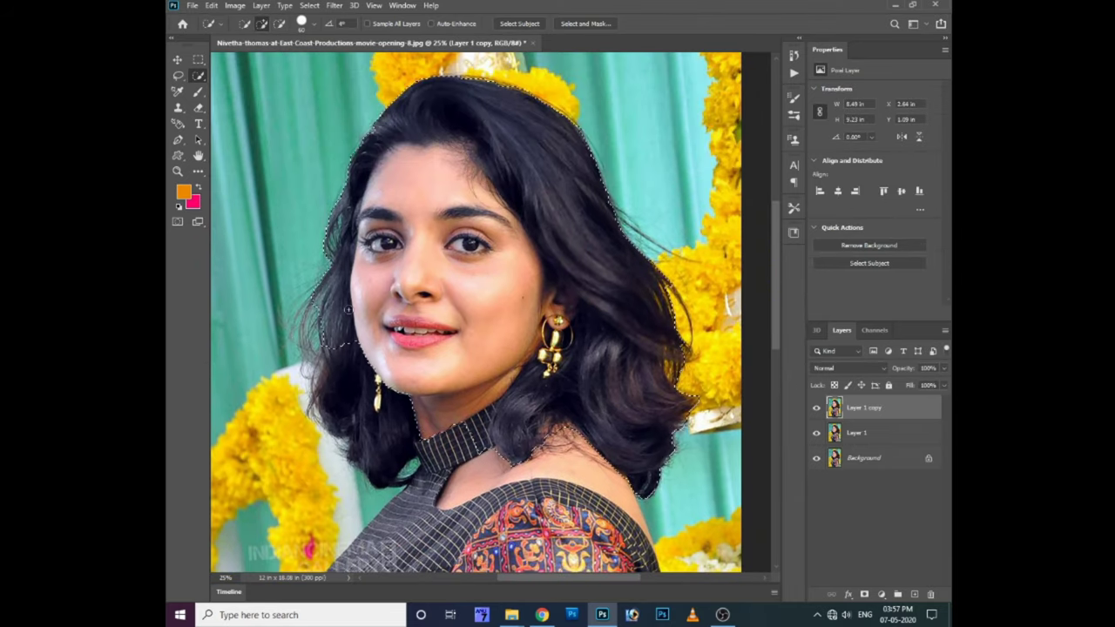
scroll(347, 309, down, 2)
scroll(347, 310, down, 2)
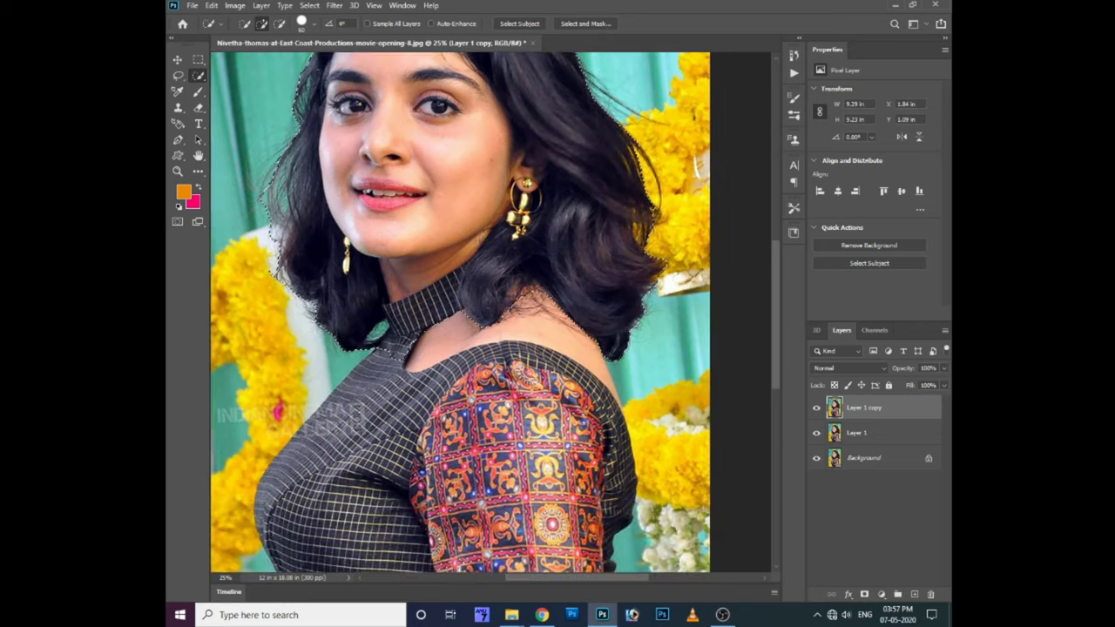
scroll(348, 314, down, 2)
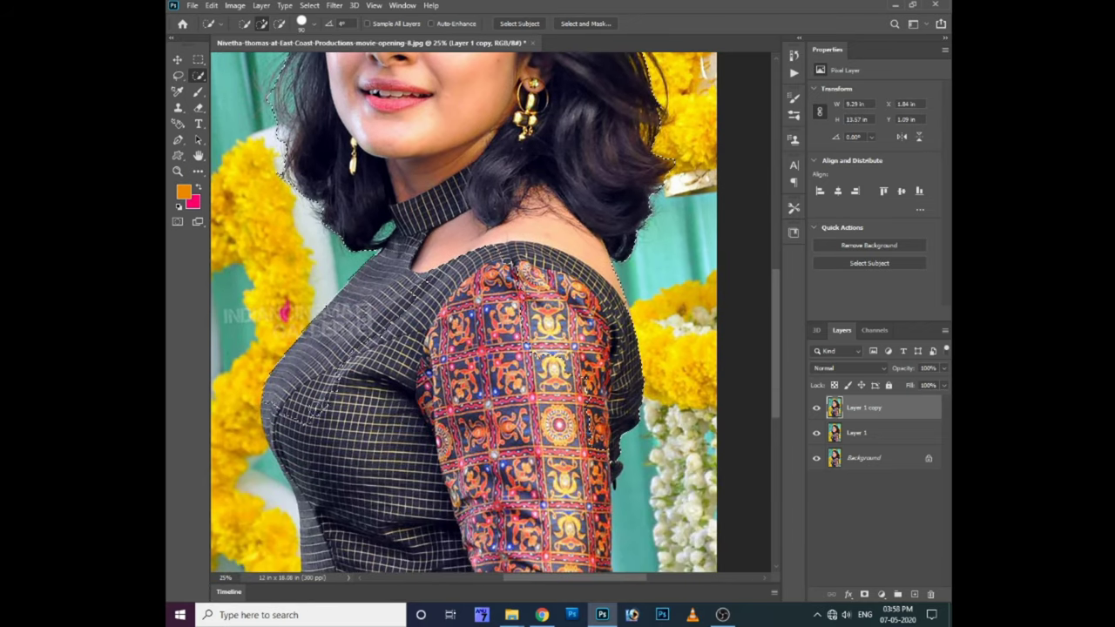
scroll(523, 392, down, 3)
drag(584, 488, 278, 479)
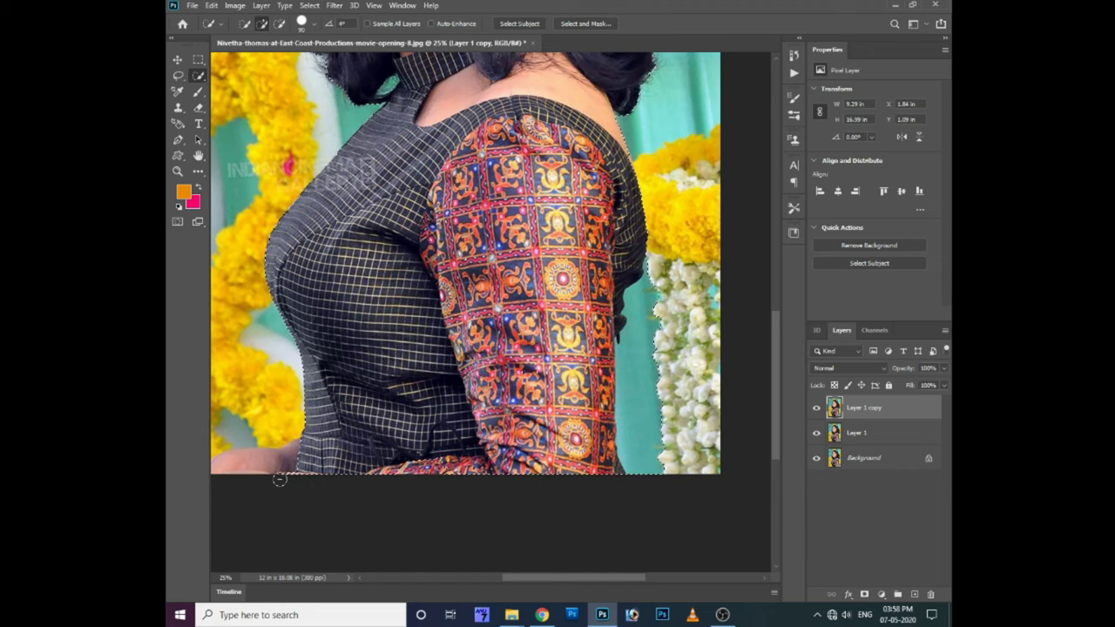
- Remove the right-side flowers from the selection and feather its edge
drag(658, 296, 659, 435)
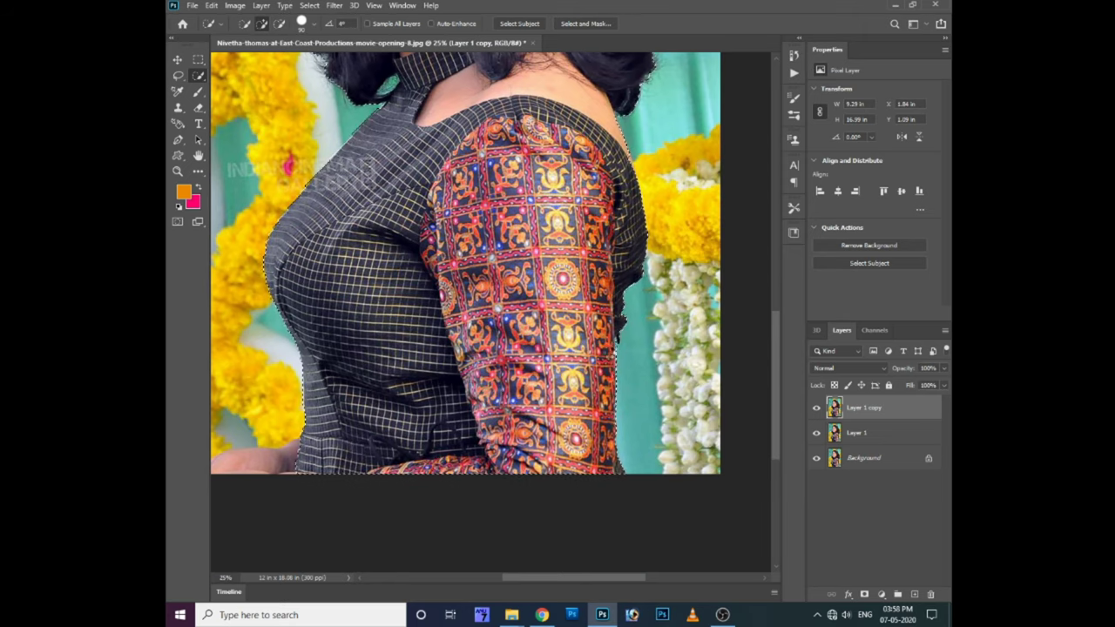
scroll(462, 305, up, 1)
scroll(462, 305, up, 3)
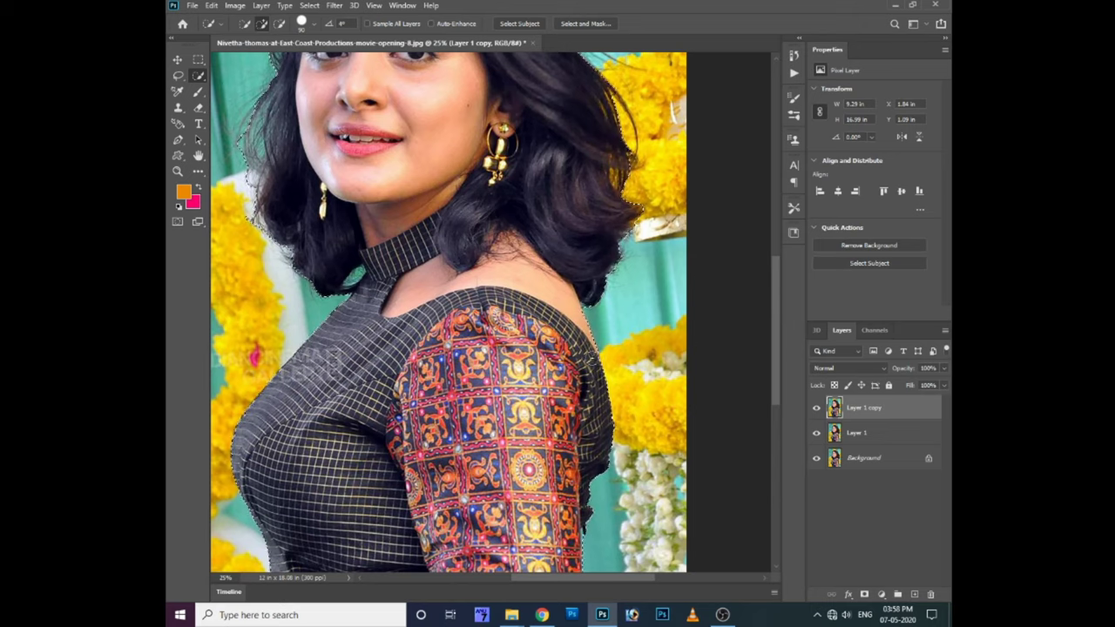
scroll(449, 312, up, 2)
scroll(449, 312, up, 3)
key(shift+F6)
key(Return)
- Mask the copy layer to the woman and fill a new layer beneath with cyan
click(865, 594)
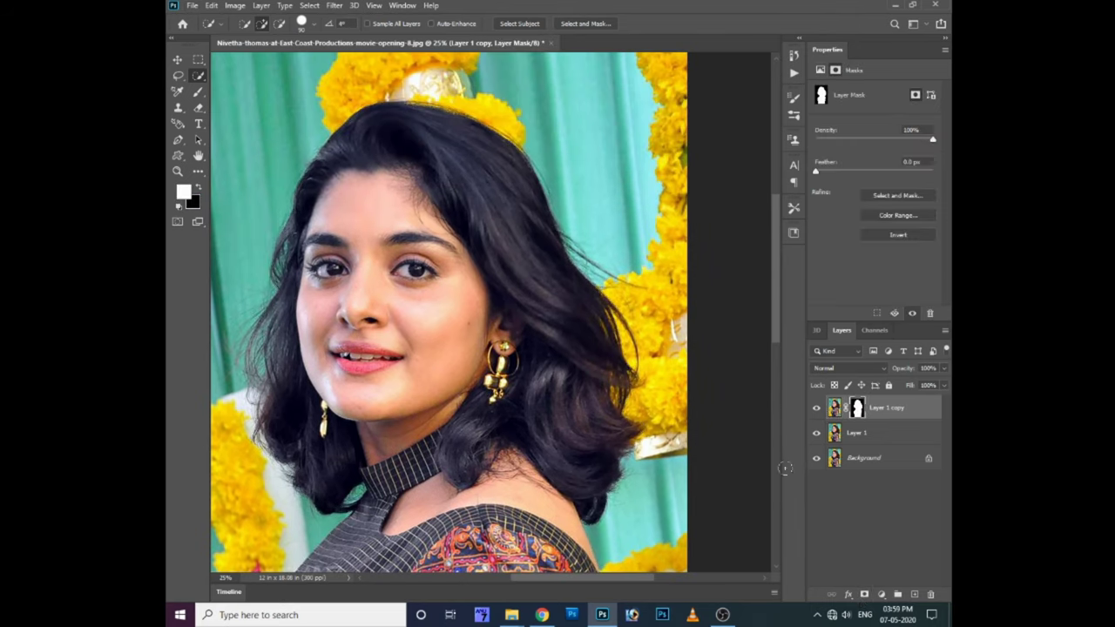
click(859, 433)
key(ctrl+j)
click(183, 192)
click(634, 406)
key(Return)
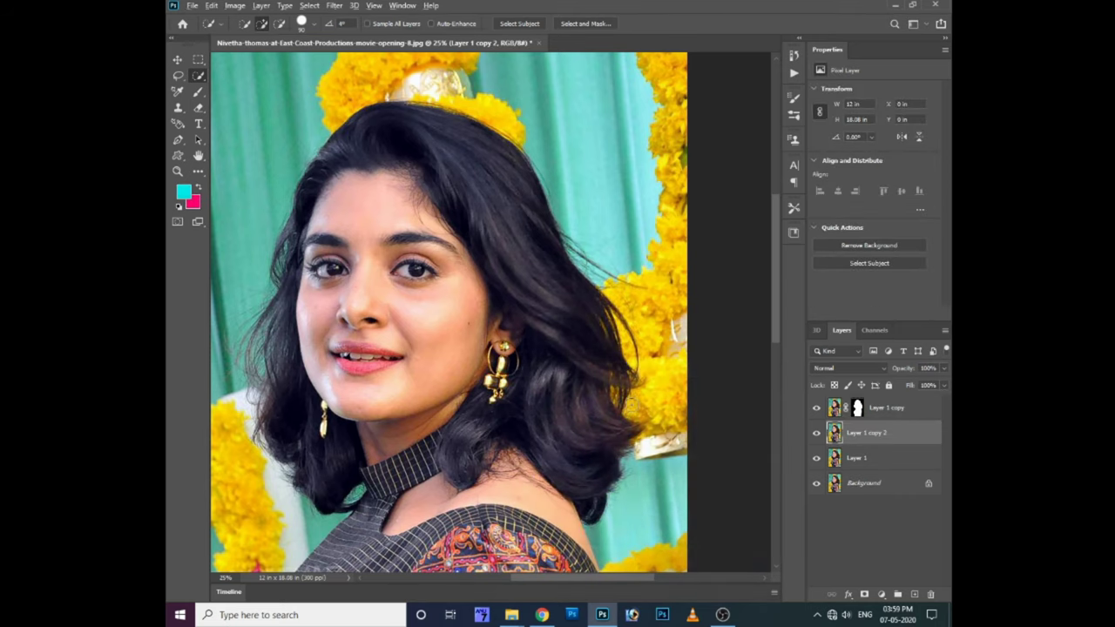
key(alt+BackSpace)
scroll(462, 314, down, 2)
- Refine the mask along the left and right hair edges and collar in Select and Mask
click(888, 408)
right_click(858, 408)
click(861, 497)
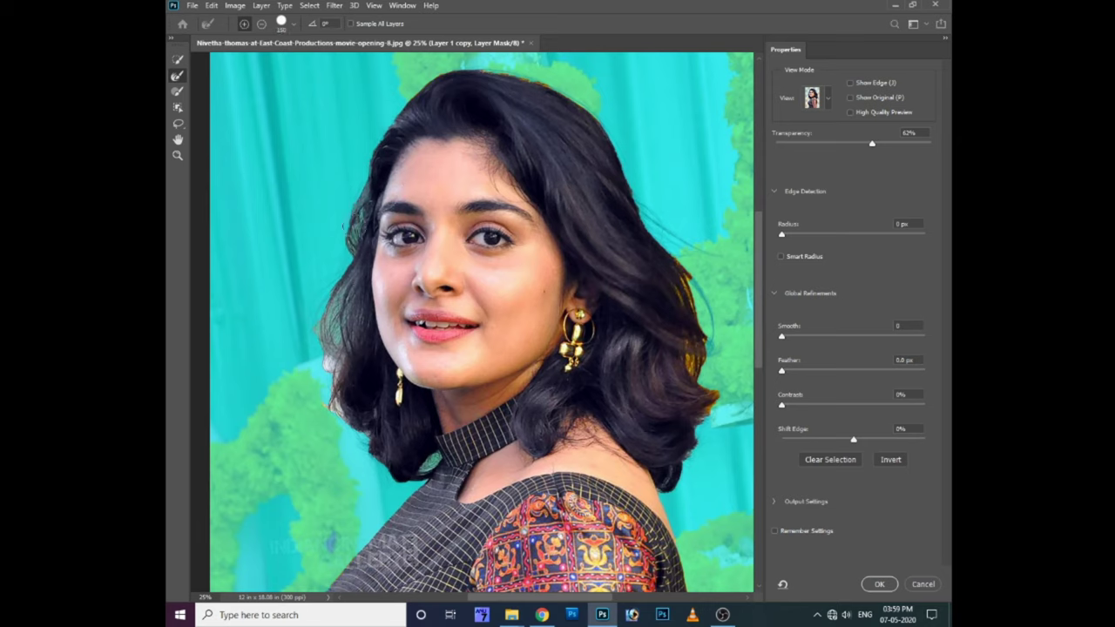
drag(346, 224, 373, 443)
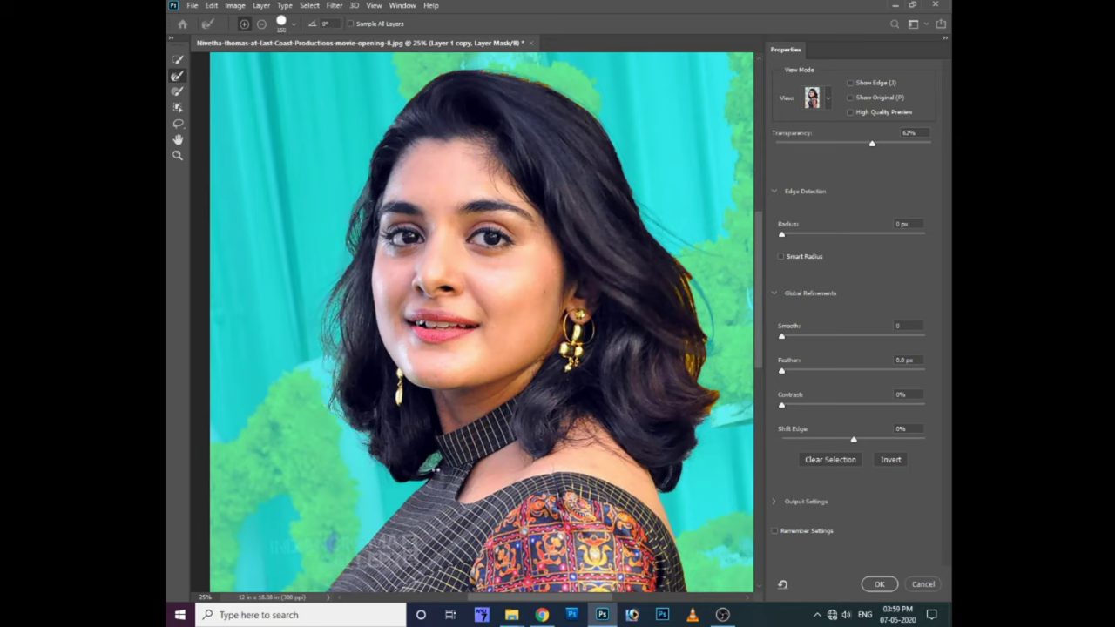
drag(419, 474, 418, 471)
drag(344, 319, 338, 413)
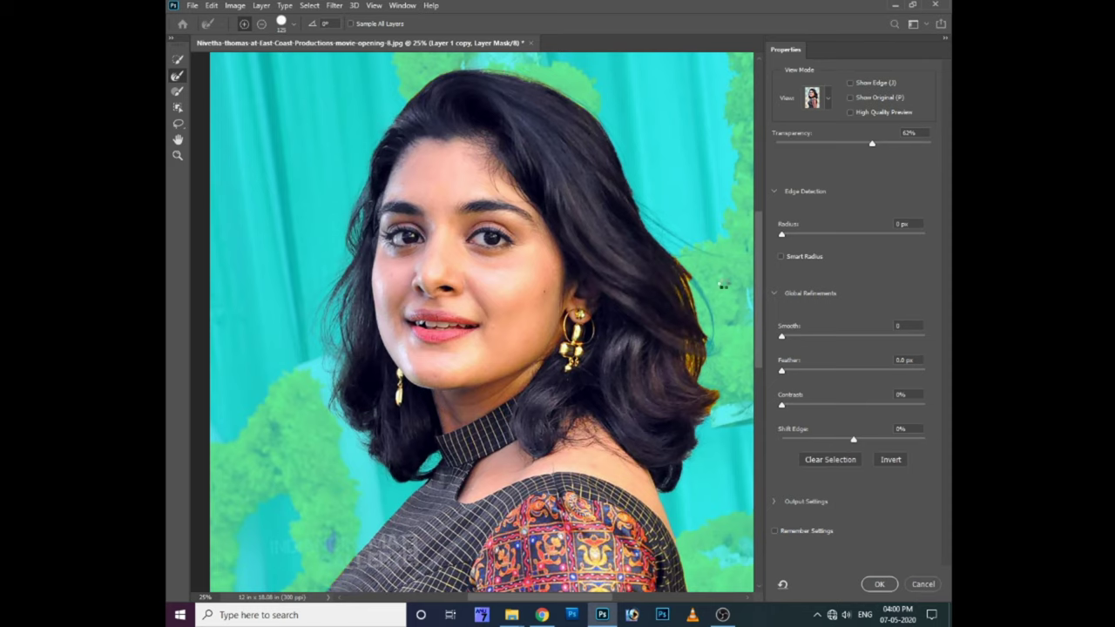
drag(683, 284, 697, 328)
drag(697, 348, 697, 392)
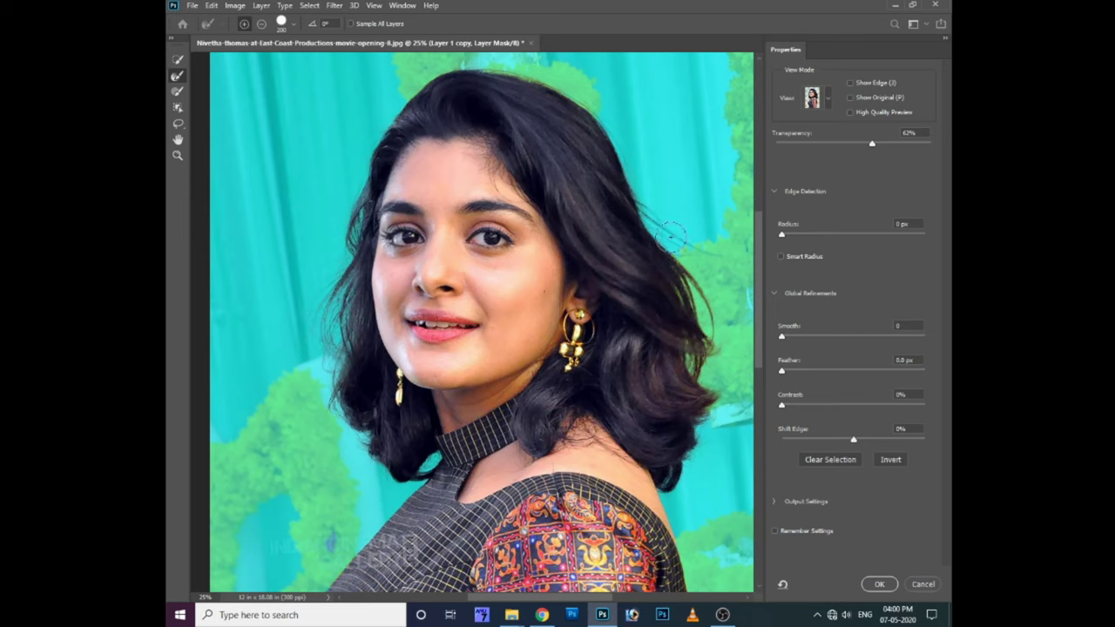
click(876, 583)
- Duplicate the cut-out woman, merge the masked copy, and duplicate the merged layer
click(837, 407)
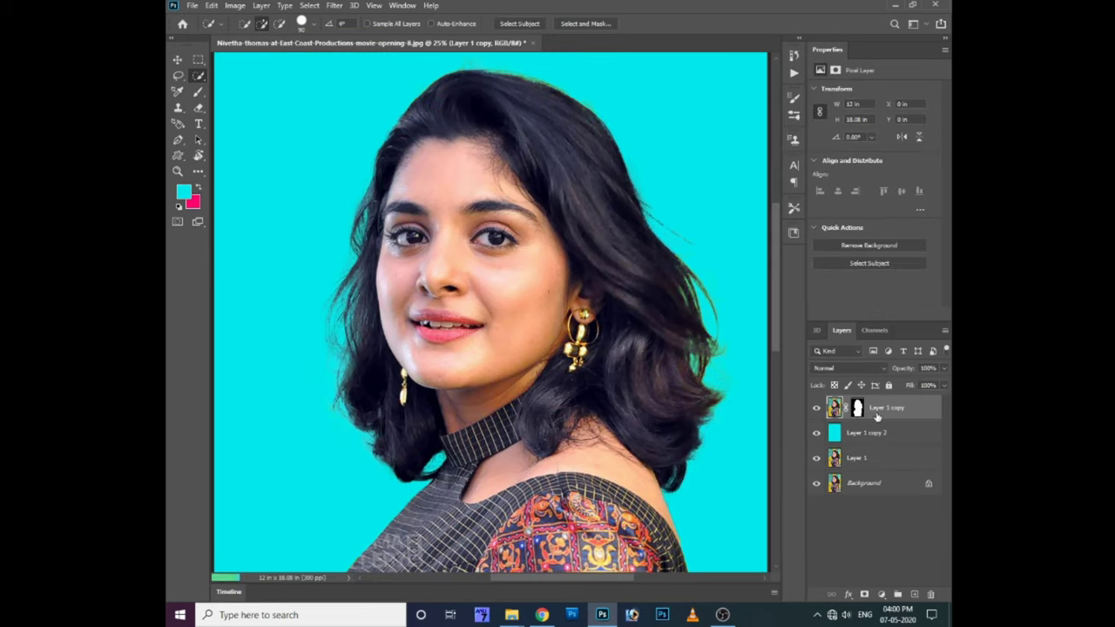
key(ctrl+j)
key(ctrl+j)
key(ctrl+e)
key(Return)
key(e)
scroll(465, 106, up, 1)
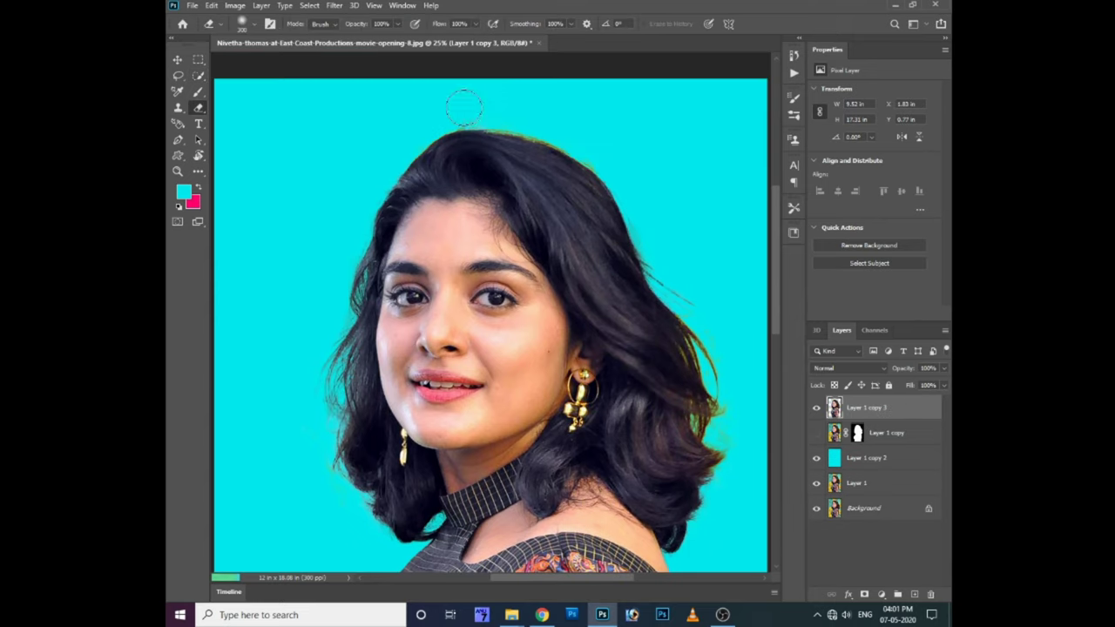
key(ctrl+j)
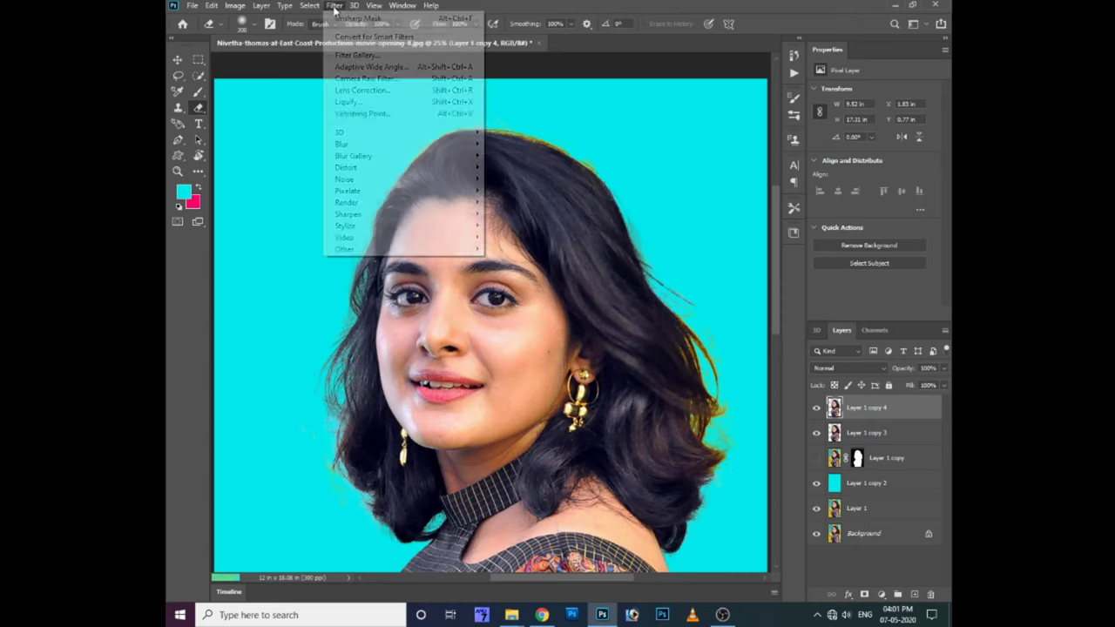
- In the Camera Raw Filter, raise clarity to about +70 and vibrance to +23
click(335, 5)
click(366, 78)
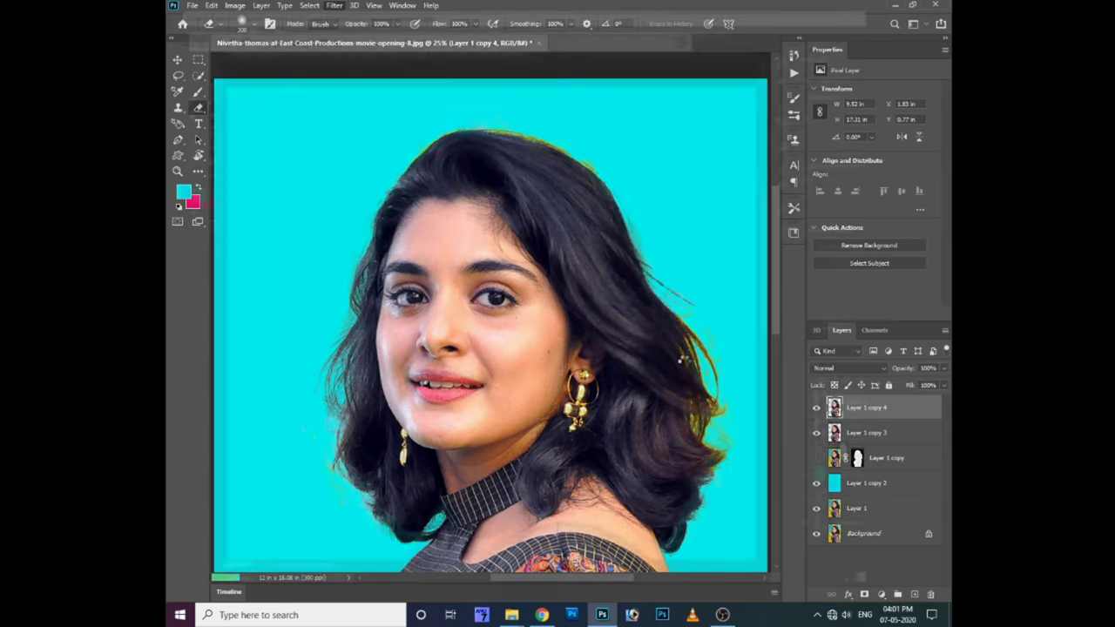
click(824, 373)
mouse_move(828, 374)
mouse_down()
mouse_move(786, 324)
mouse_move(807, 305)
mouse_move(804, 287)
mouse_move(787, 287)
mouse_move(812, 267)
mouse_move(801, 250)
mouse_move(791, 253)
mouse_up()
drag(802, 398, 788, 413)
mouse_move(826, 373)
mouse_down()
mouse_move(841, 373)
mouse_move(830, 344)
mouse_move(787, 325)
mouse_move(817, 305)
mouse_up()
- Push clarity further, brighten exposure to +0.25, and apply the Camera Raw edits
click(672, 553)
click(672, 554)
mouse_move(841, 373)
mouse_down()
mouse_move(860, 373)
mouse_move(801, 393)
mouse_move(796, 413)
mouse_up()
mouse_move(789, 249)
mouse_down()
mouse_move(836, 248)
mouse_move(793, 248)
mouse_up()
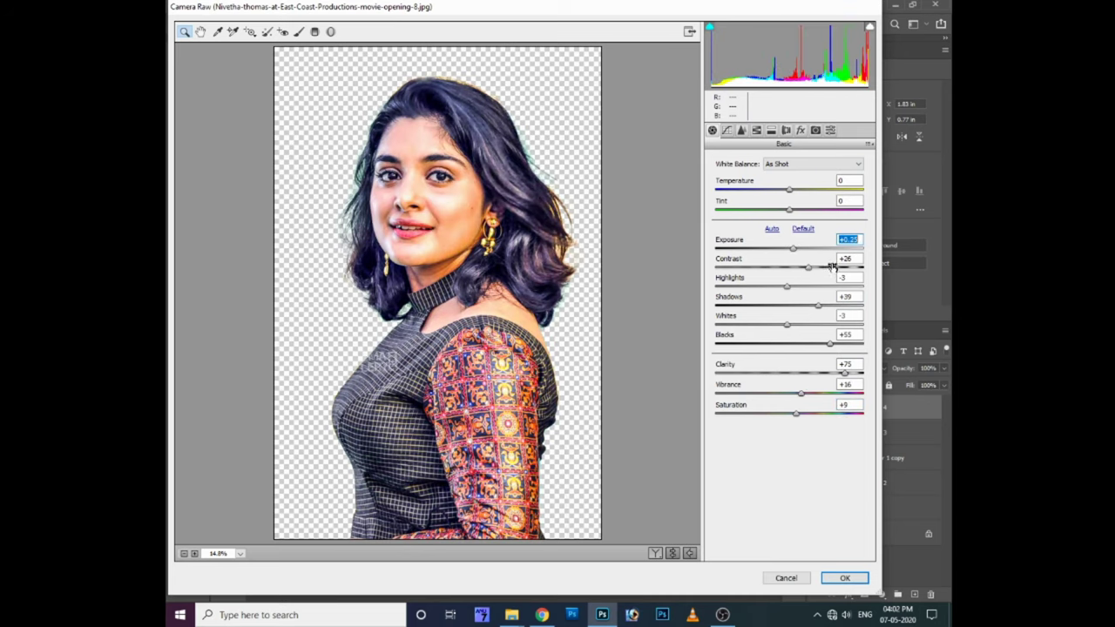
click(671, 553)
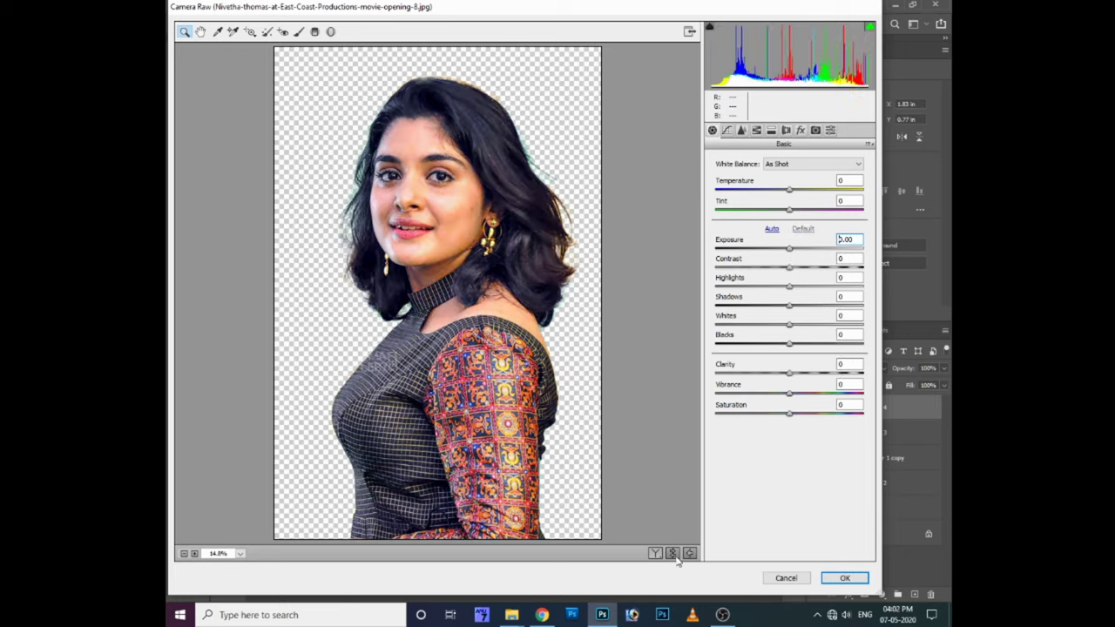
click(672, 553)
click(844, 578)
click(818, 409)
click(818, 410)
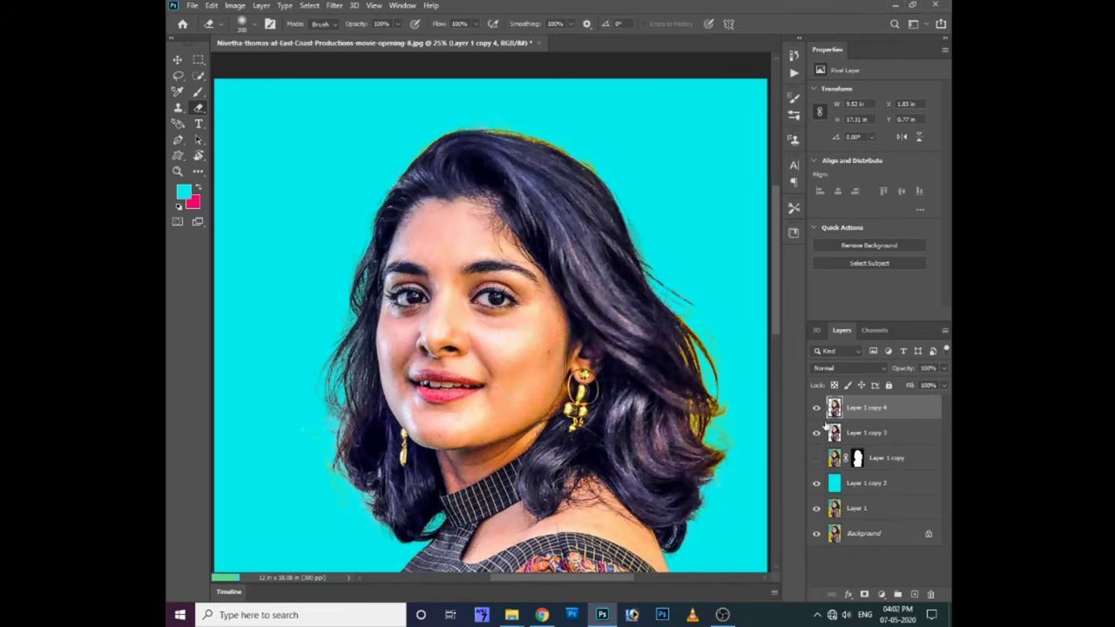
- Sharpen the layer with the Unsharp Mask filter
click(334, 6)
click(523, 270)
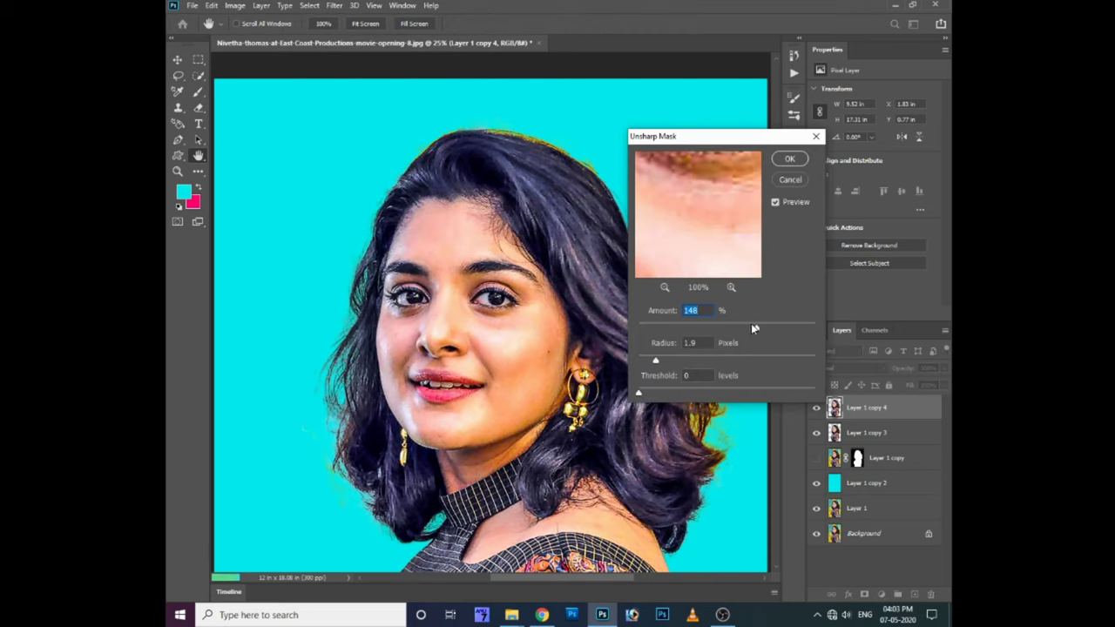
click(472, 311)
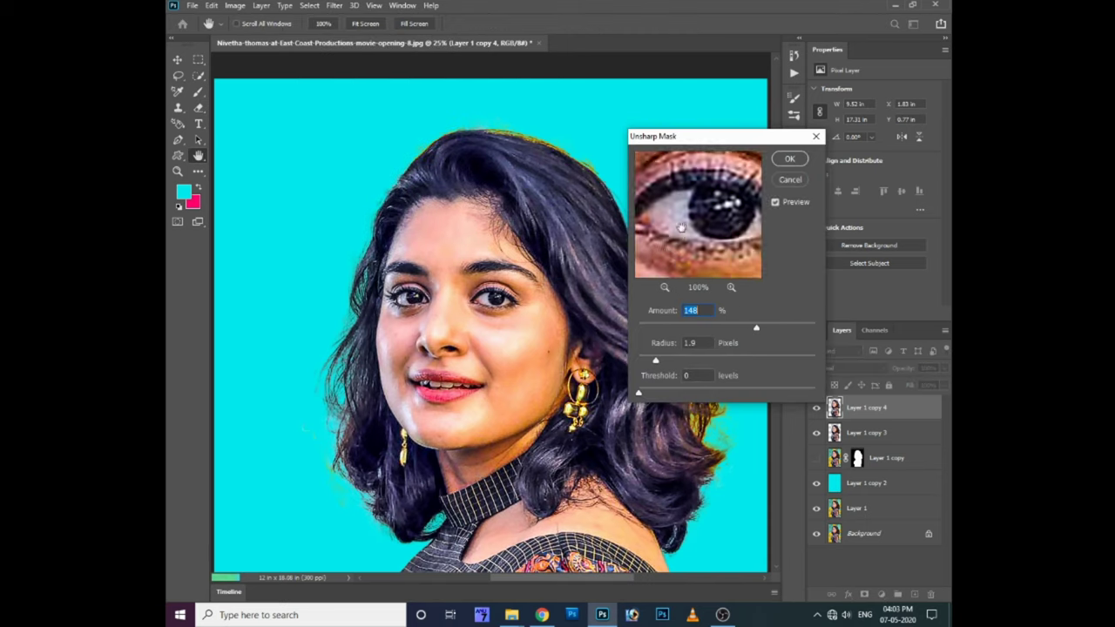
key(Return)
- Hide Layer 1 copy 3 and zoom the portrait to 50%
key(e)
click(819, 411)
click(816, 433)
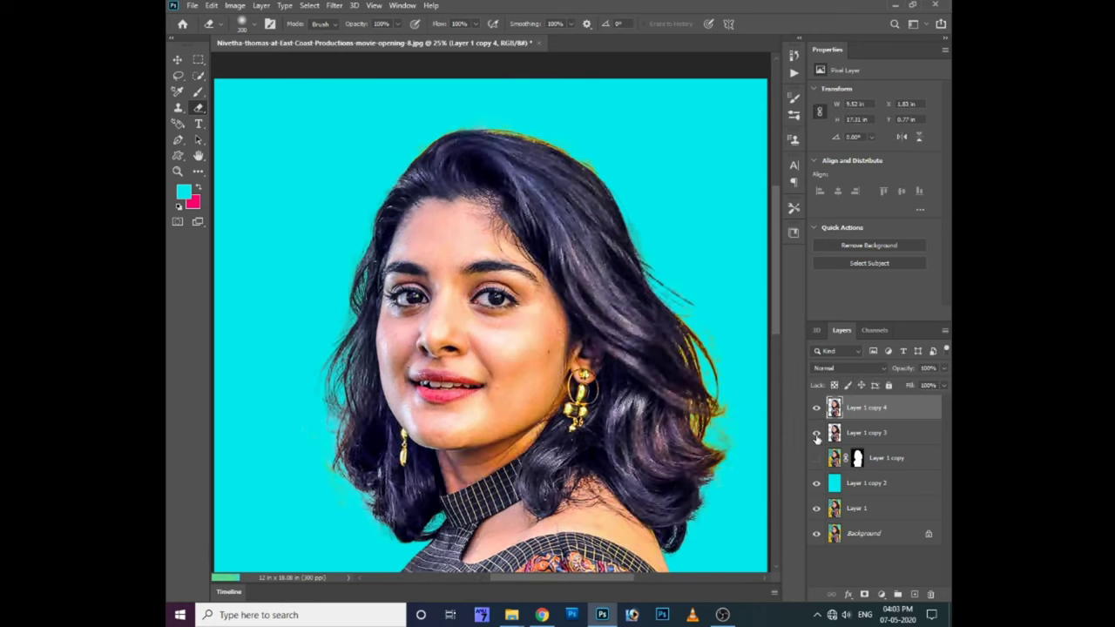
key(ctrl+plus)
key(ctrl+plus)
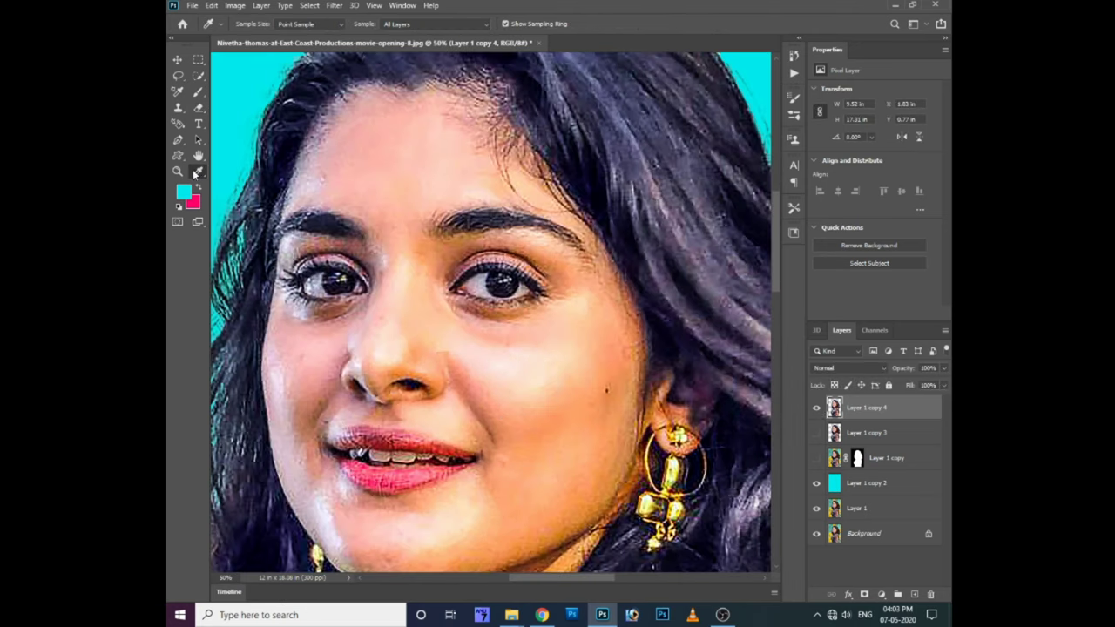
- Switch to the Smudge Tool with the Oil Paint Brush at 90 px
click(198, 172)
click(261, 426)
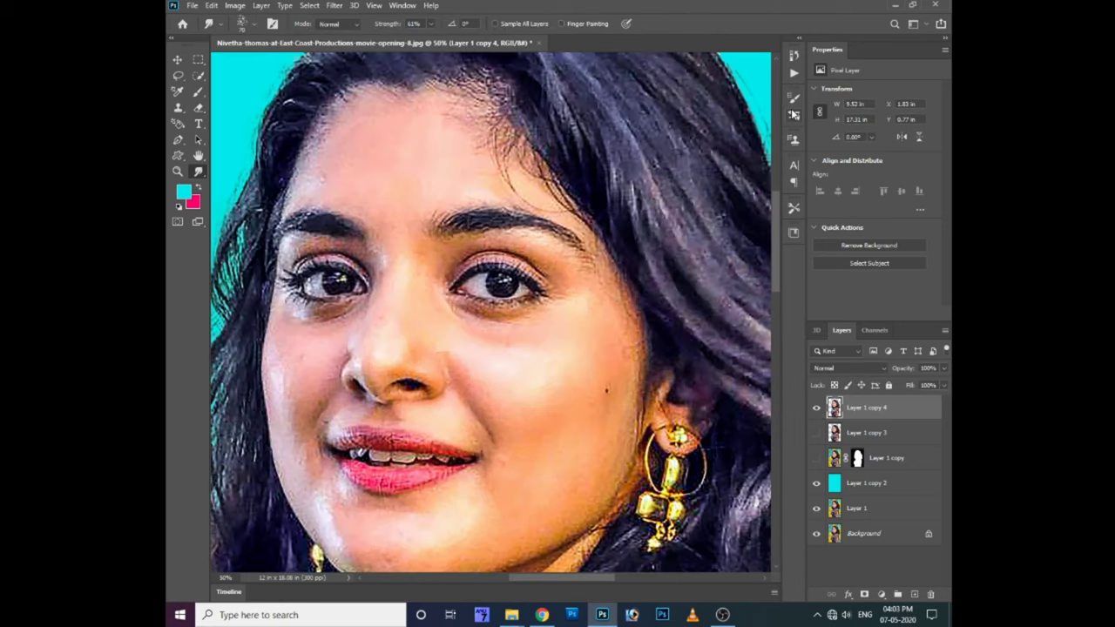
click(795, 114)
click(679, 178)
right_click(622, 485)
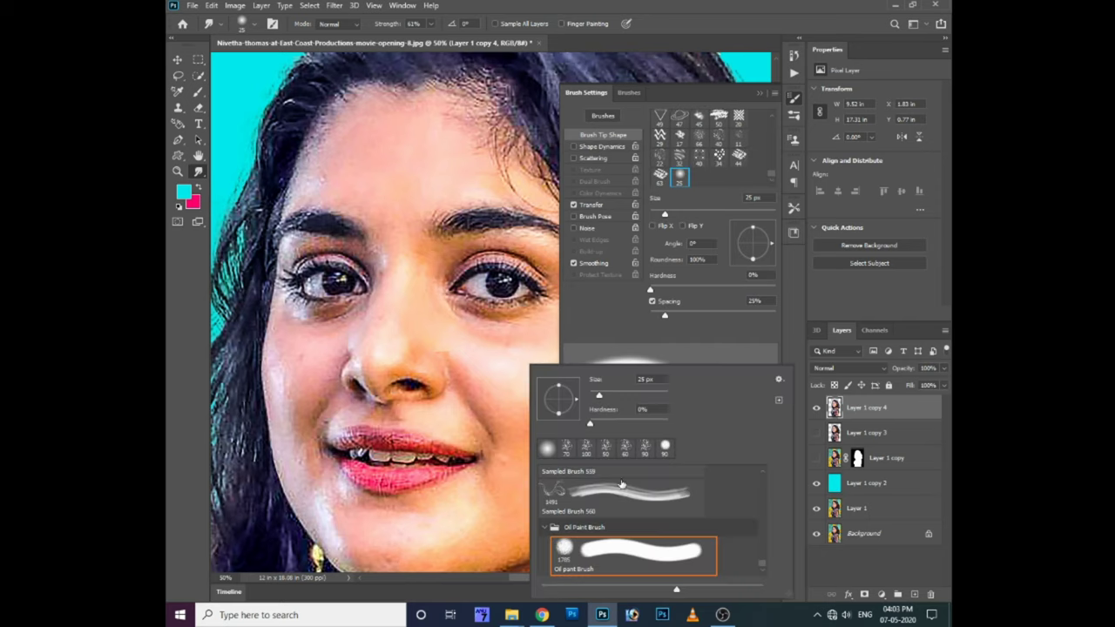
key(Return)
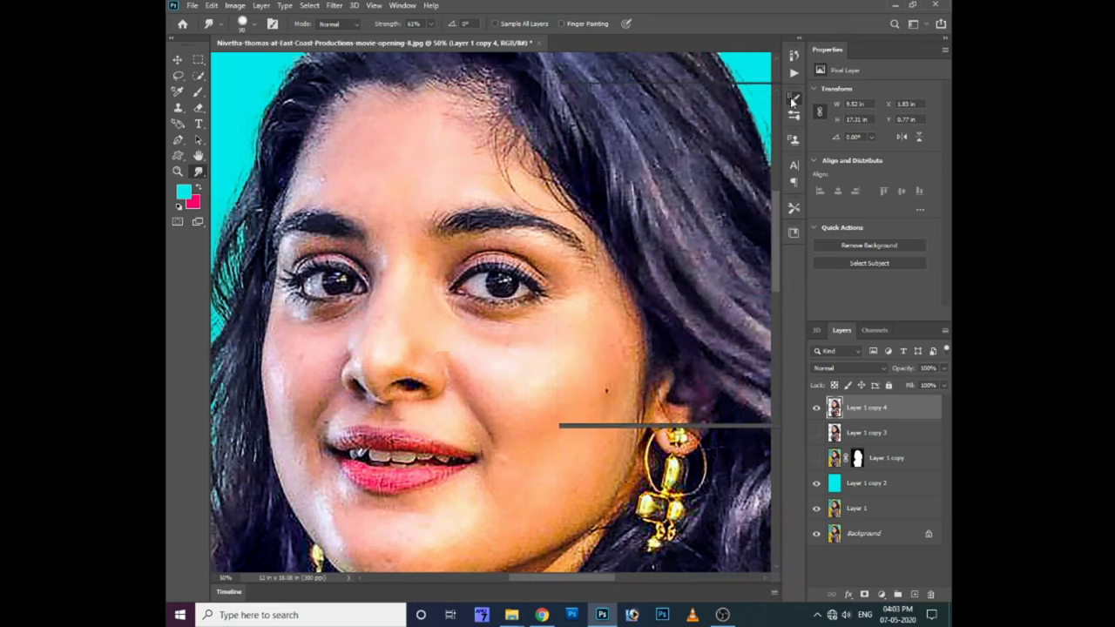
click(547, 368)
key(ctrl+plus)
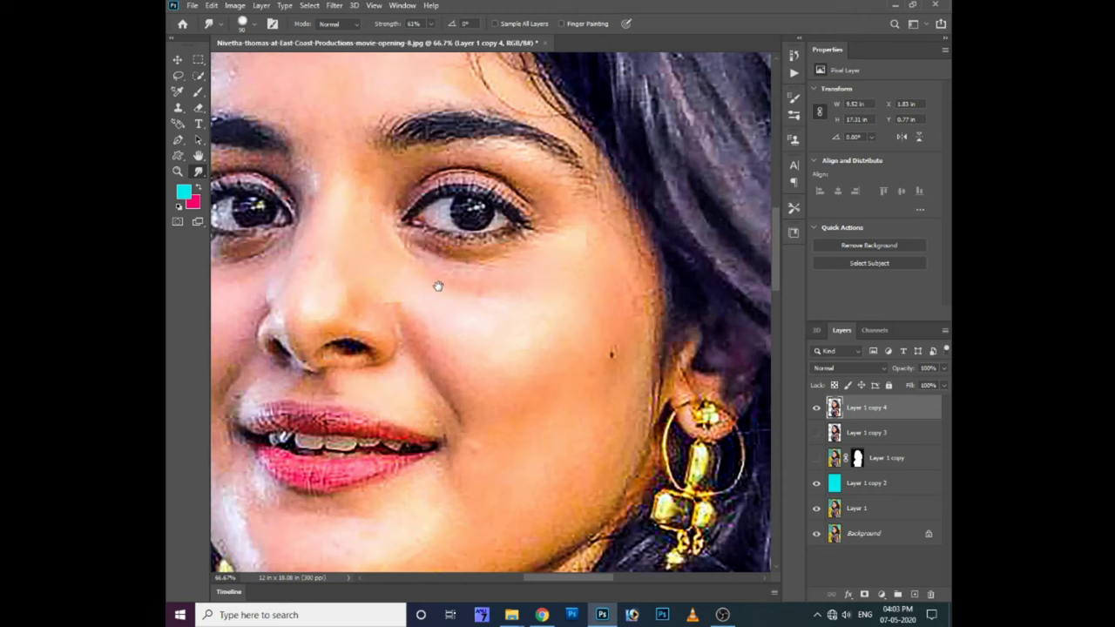
- Link Layer 1 copy 4, Layer 1 copy 3 and Layer 1 copy together
key(ctrl+m)
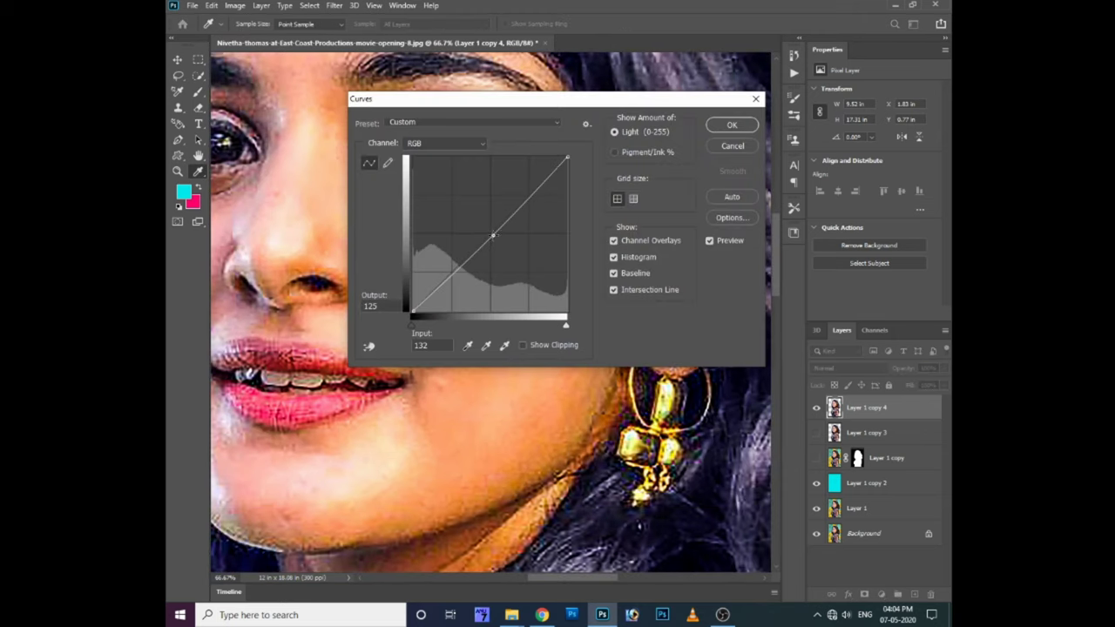
key(Escape)
click(816, 408)
click(816, 407)
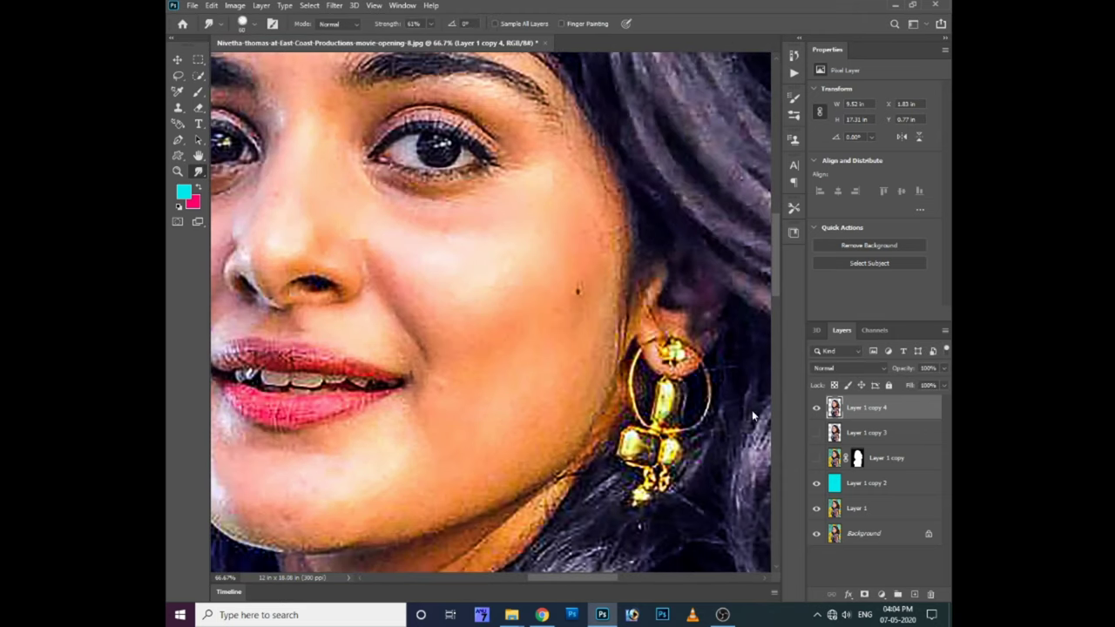
shift+click(887, 457)
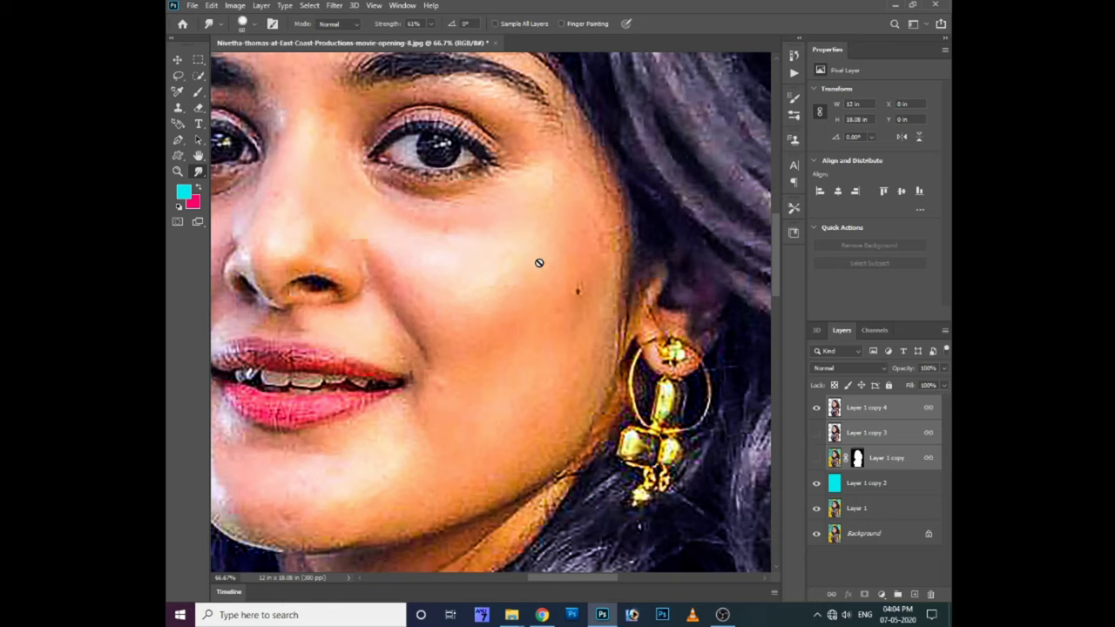
click(831, 595)
- Set the smudge strength to 27% and bring the cheek and jaw into view
drag(554, 334, 624, 330)
drag(437, 29, 411, 41)
drag(448, 202, 539, 276)
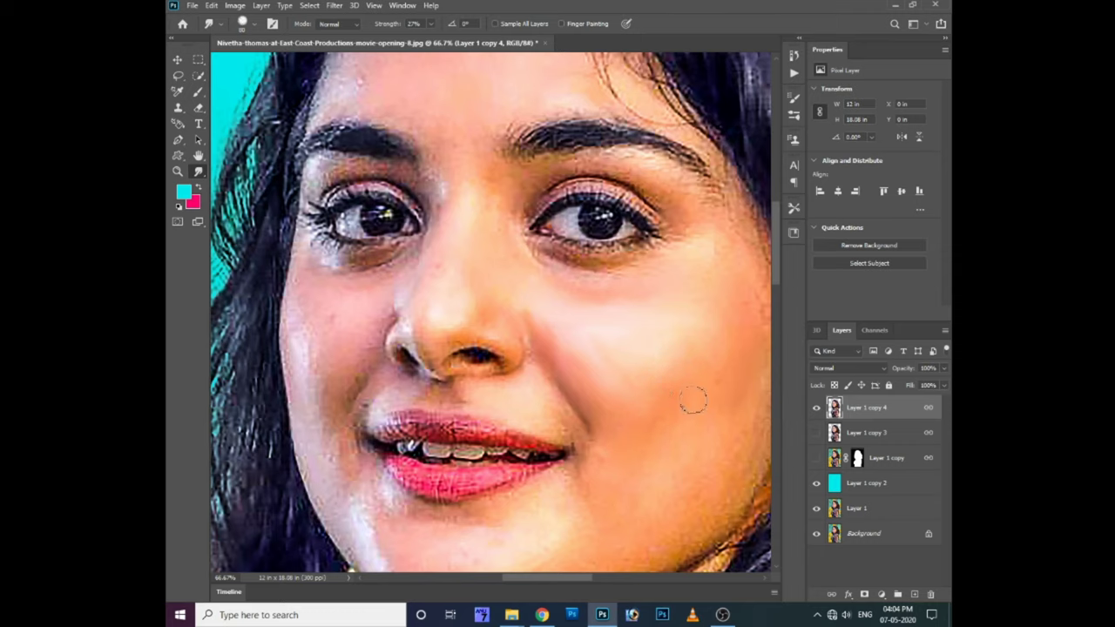
drag(694, 401, 578, 350)
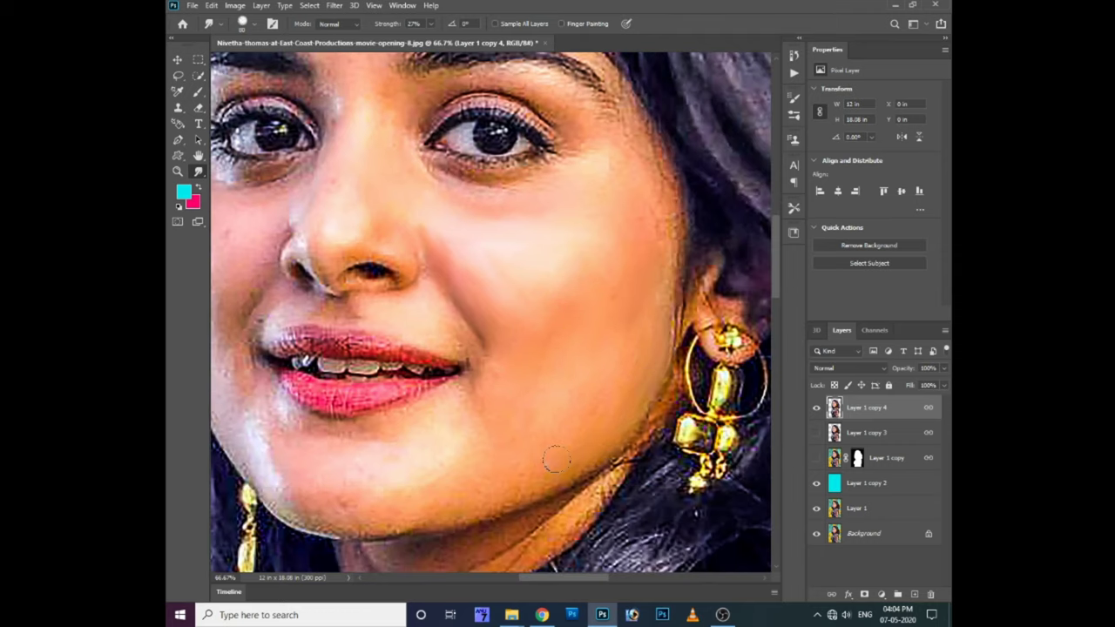
scroll(627, 261, up, 2)
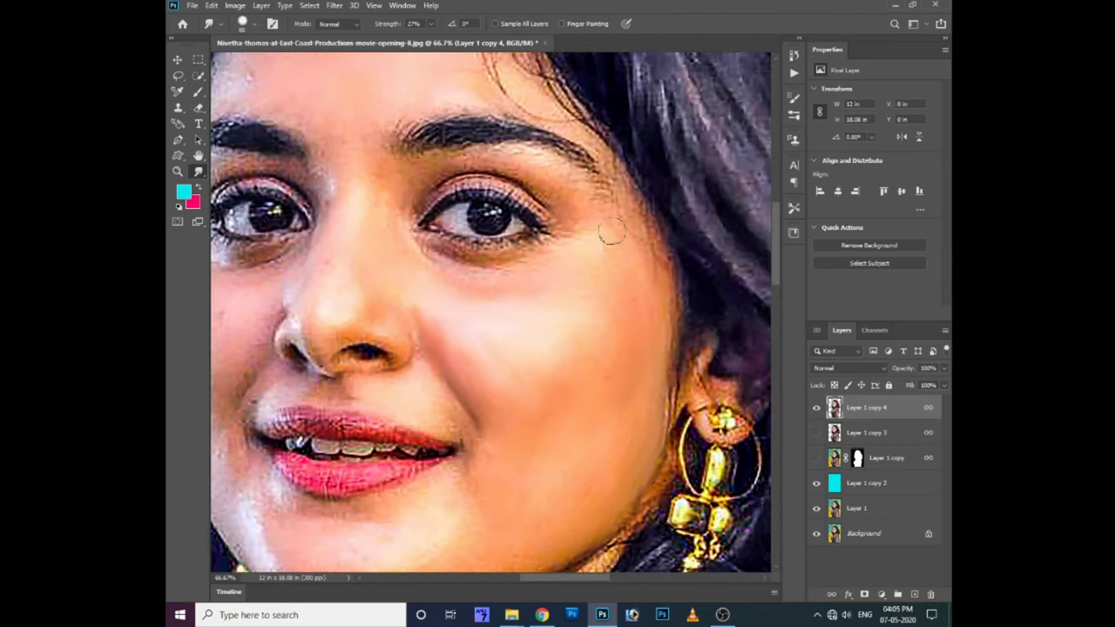
scroll(582, 296, down, 1)
scroll(582, 296, left, 1)
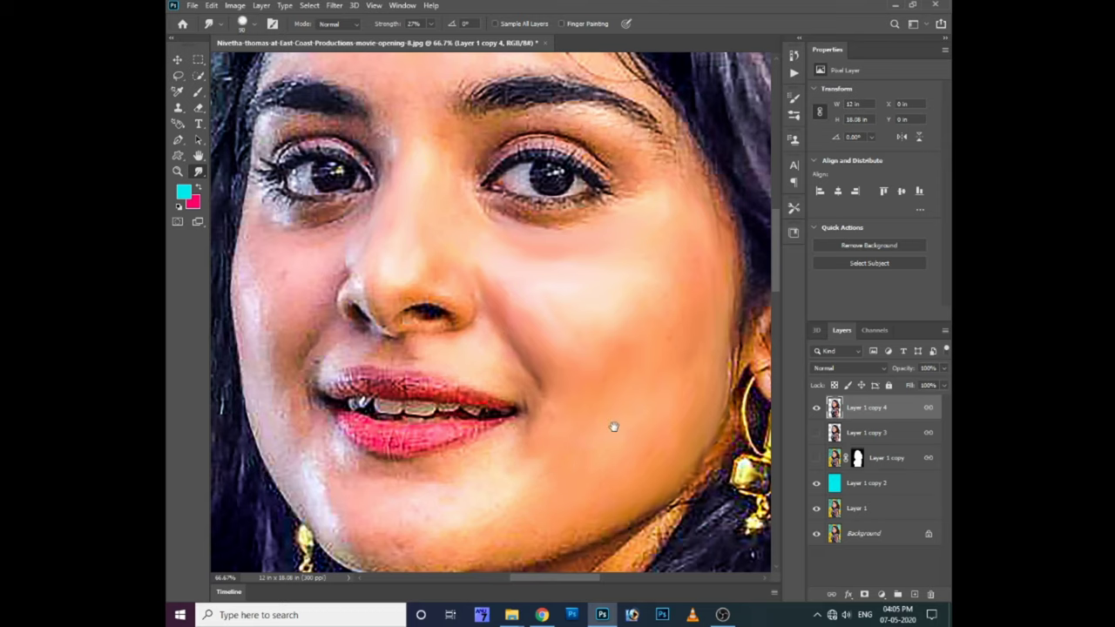
drag(614, 426, 635, 361)
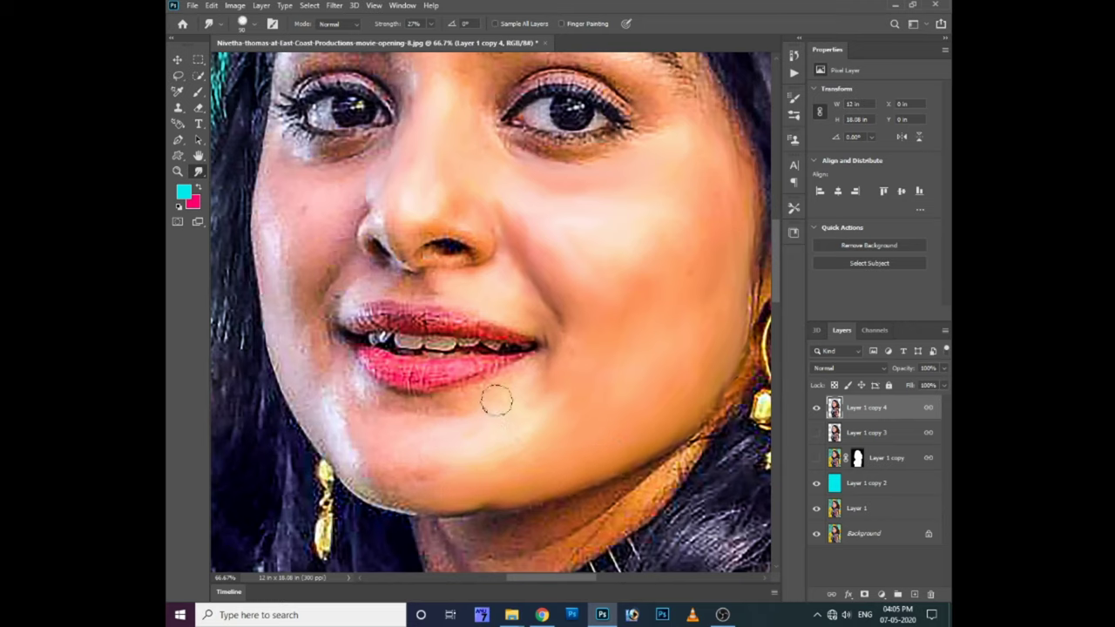
drag(429, 402, 499, 394)
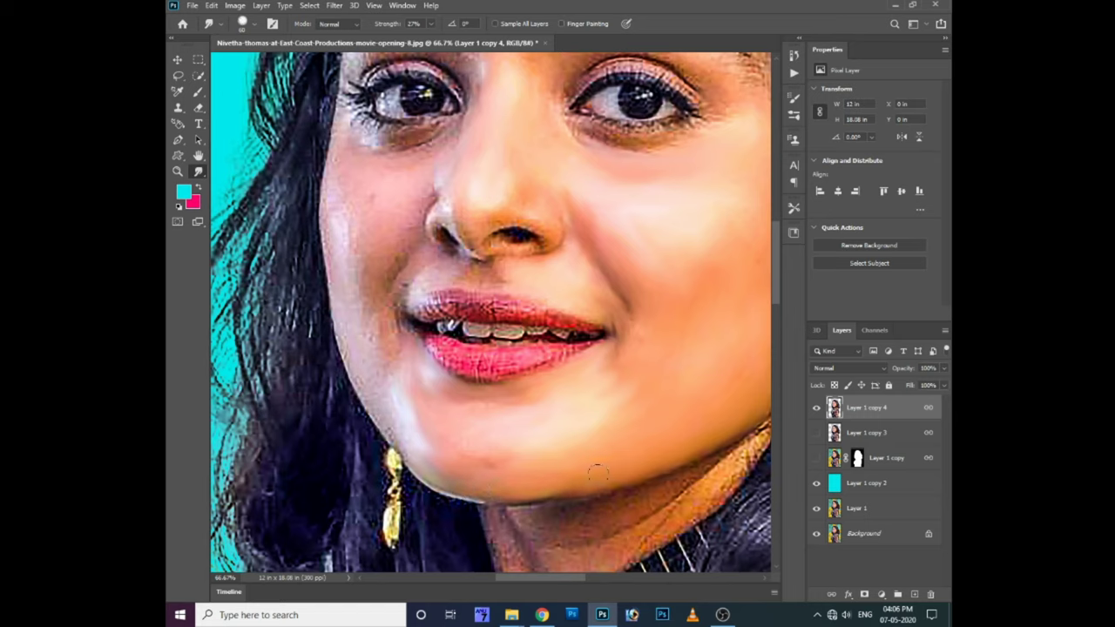
- Smudge the left cheek edge, jawline, upper-lip corner, nostril shadow and under-eye highlight
drag(324, 237, 323, 179)
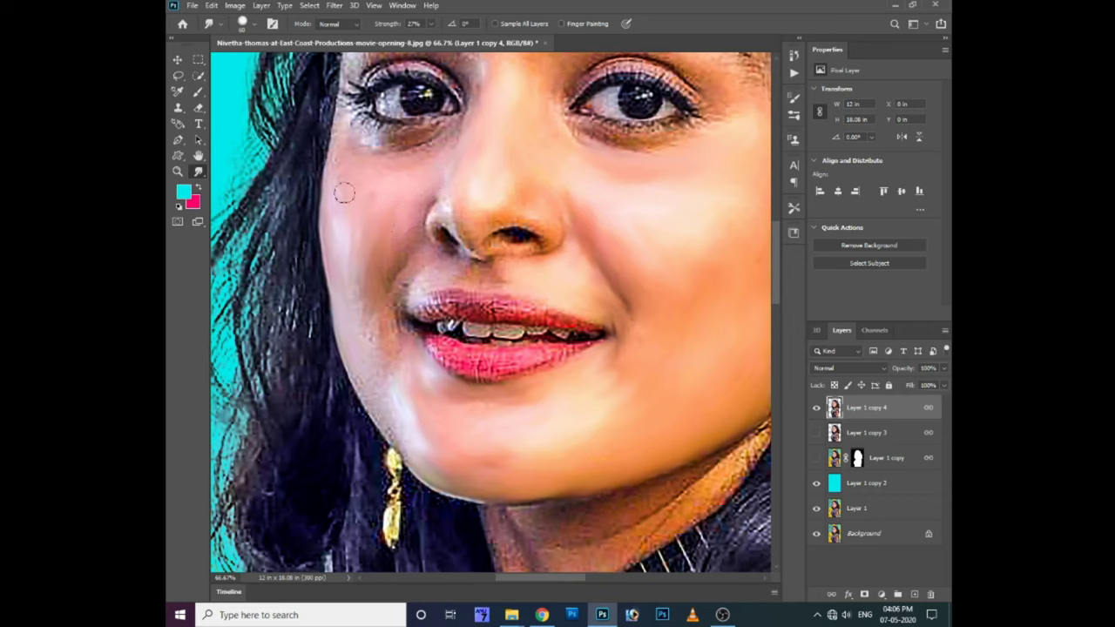
drag(390, 347, 367, 377)
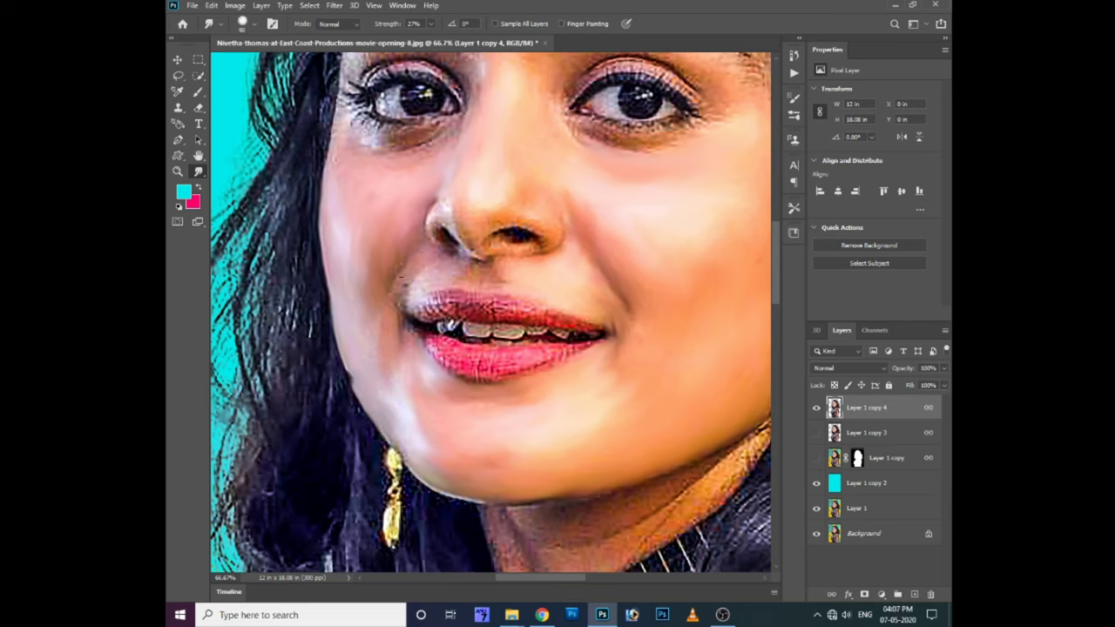
drag(417, 281, 426, 278)
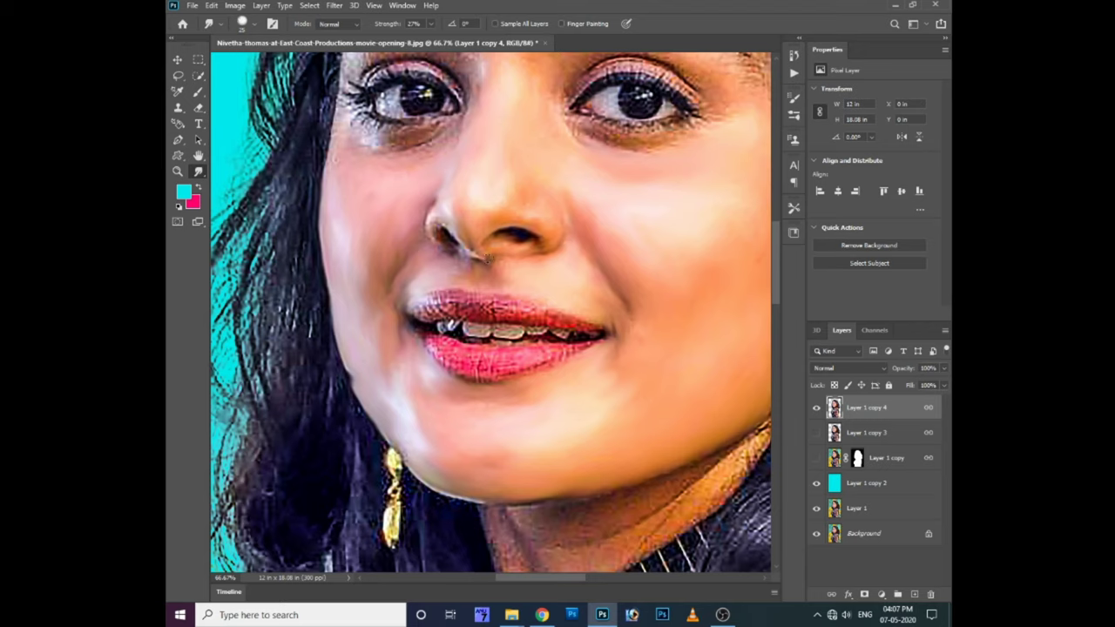
scroll(484, 259, up, 1)
drag(428, 209, 471, 239)
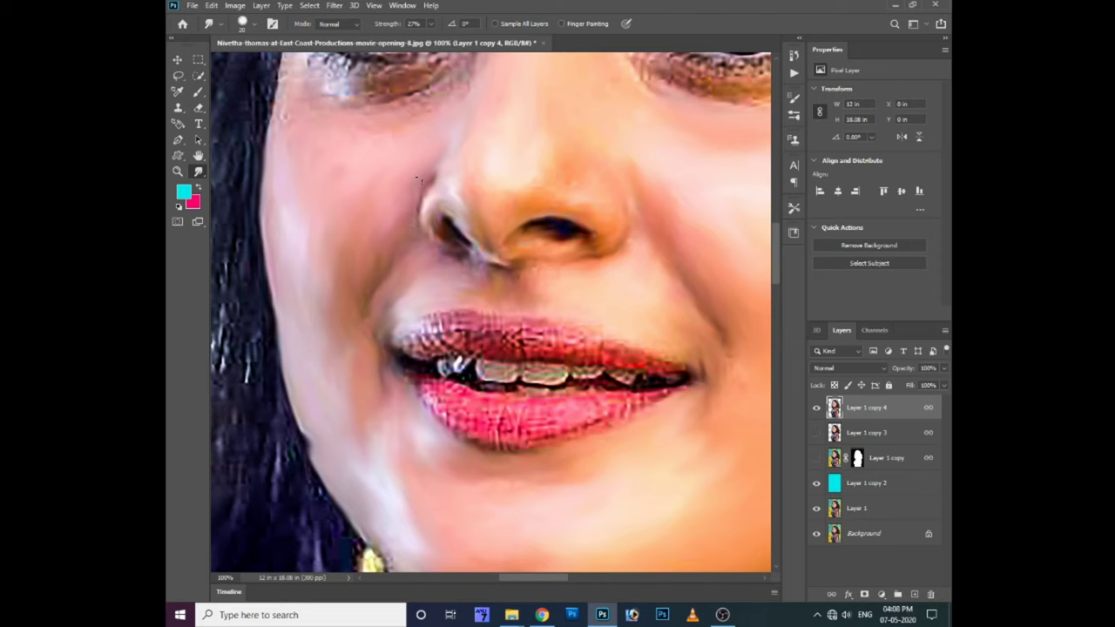
scroll(459, 226, up, 1)
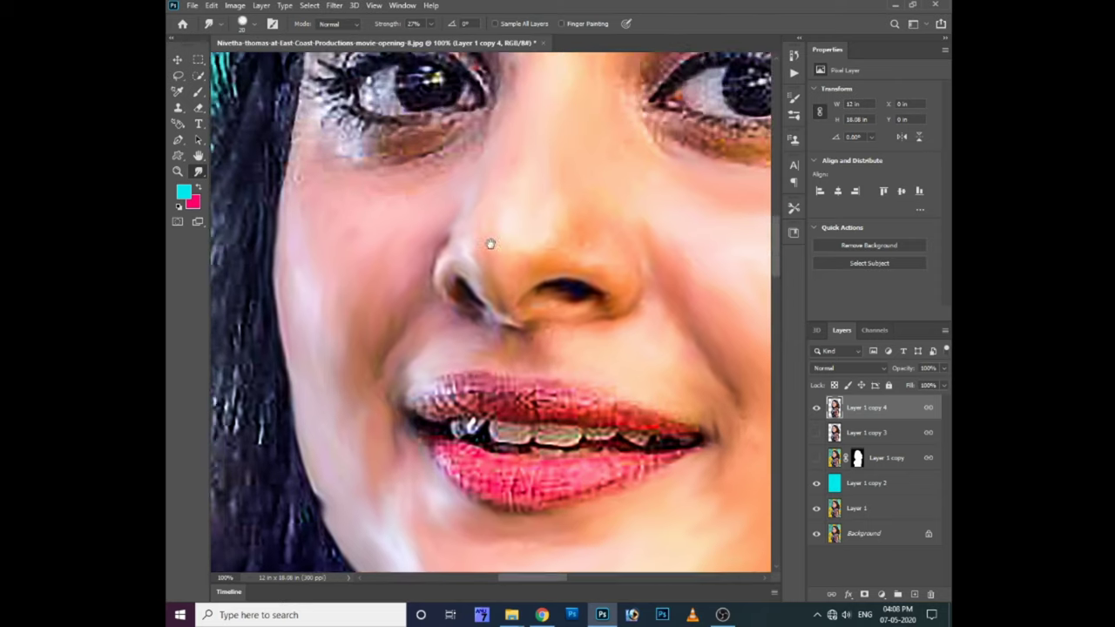
scroll(487, 242, up, 3)
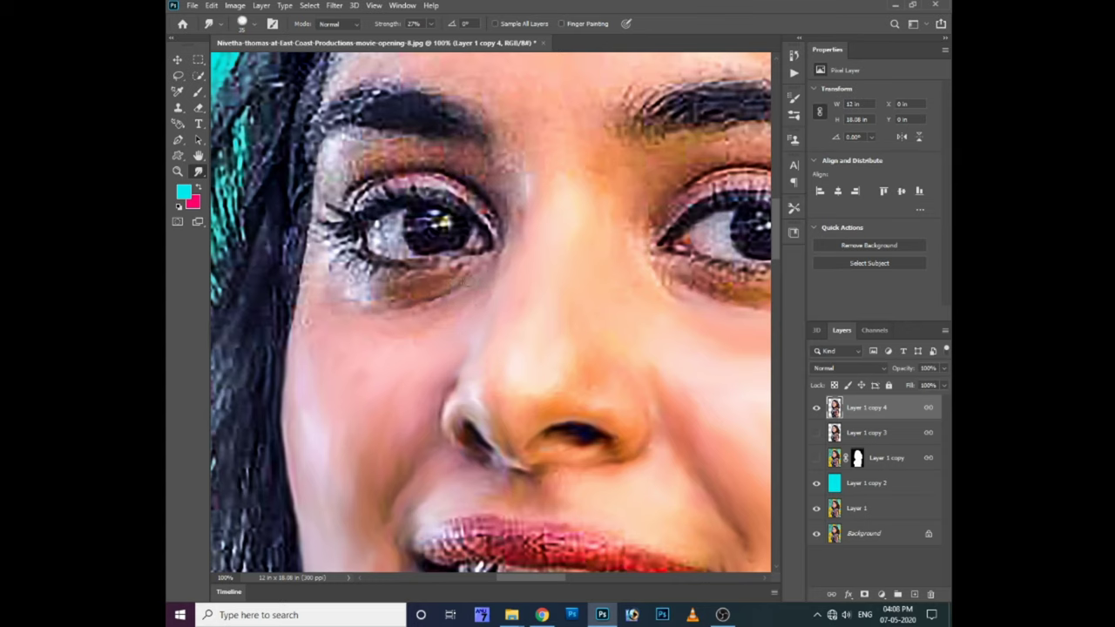
drag(372, 284, 368, 302)
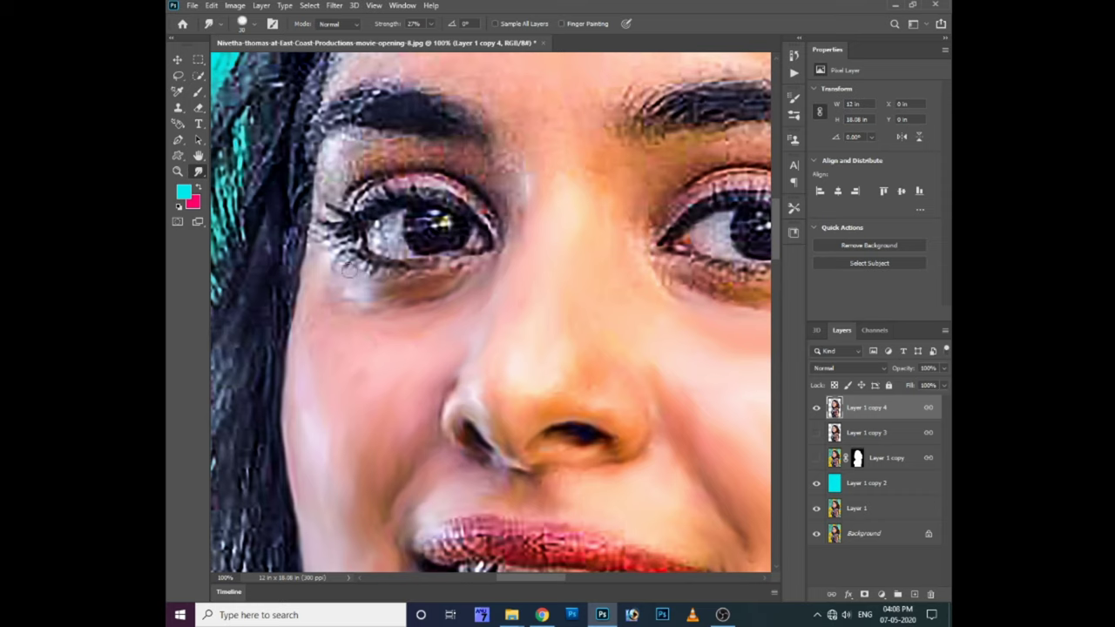
drag(349, 271, 338, 335)
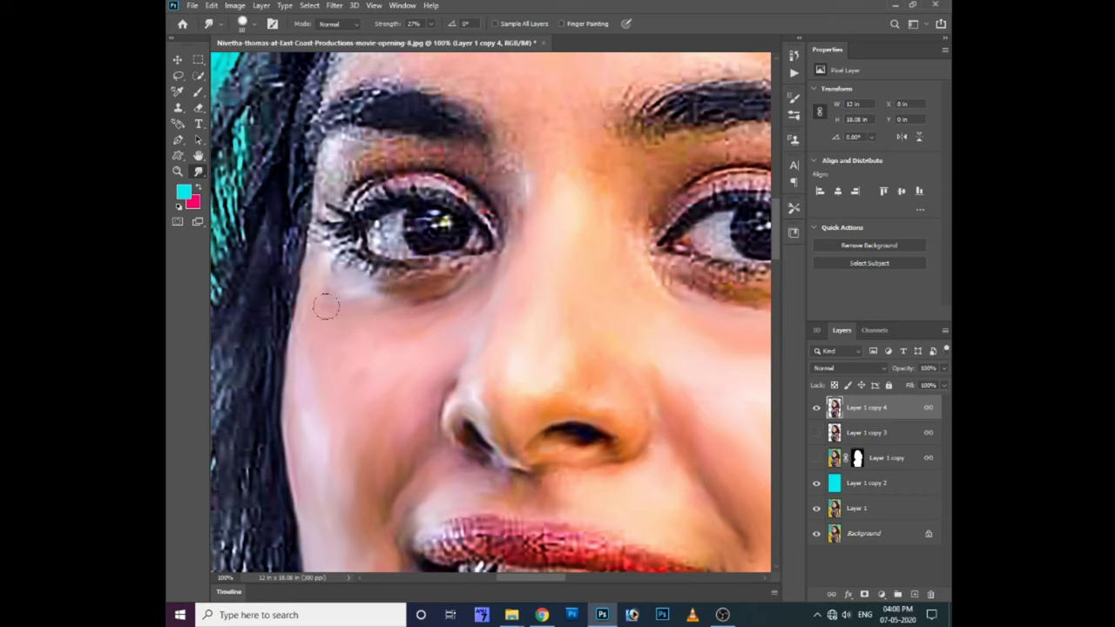
- Smudge the upper and lower eyelids, inner-corner lash line and iris highlights
double_click(816, 410)
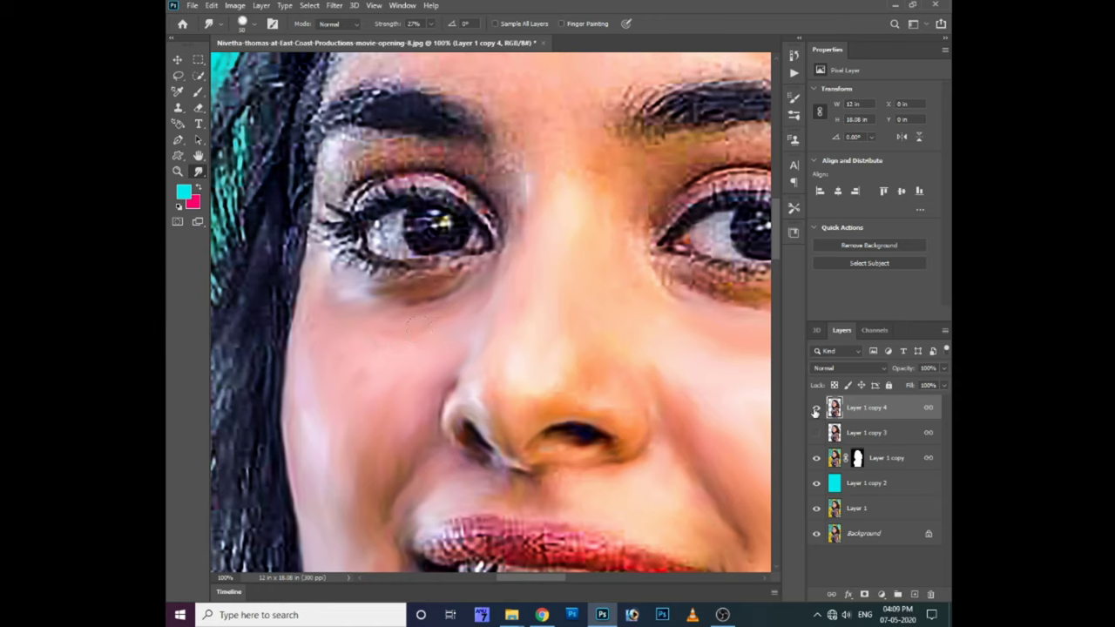
scroll(418, 331, up, 2)
scroll(418, 331, right, 2)
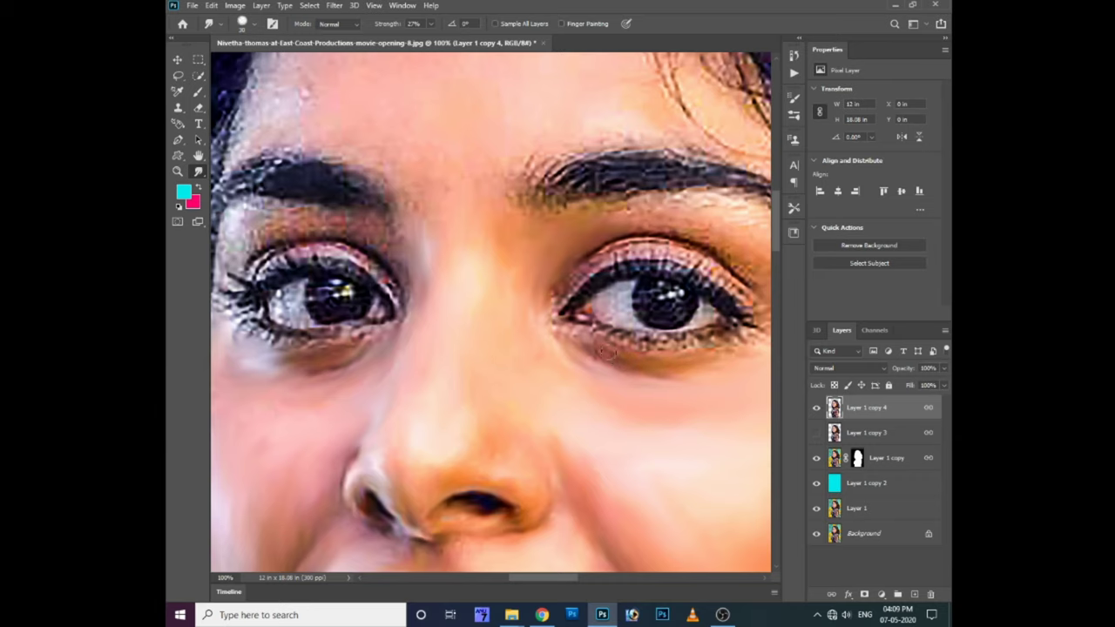
drag(577, 280, 757, 266)
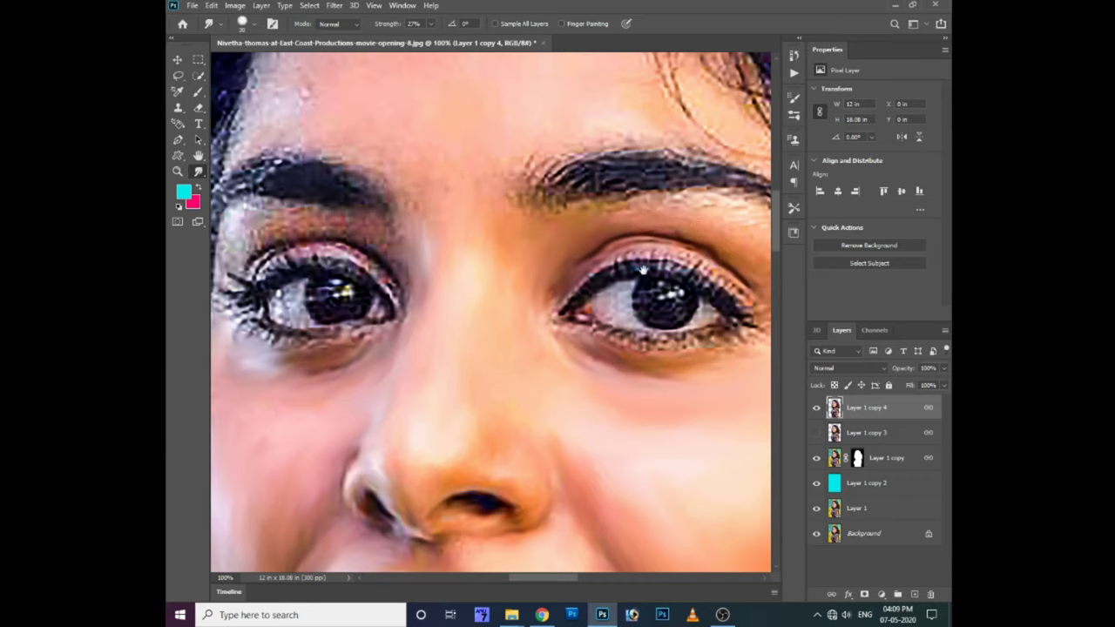
scroll(642, 270, right, 3)
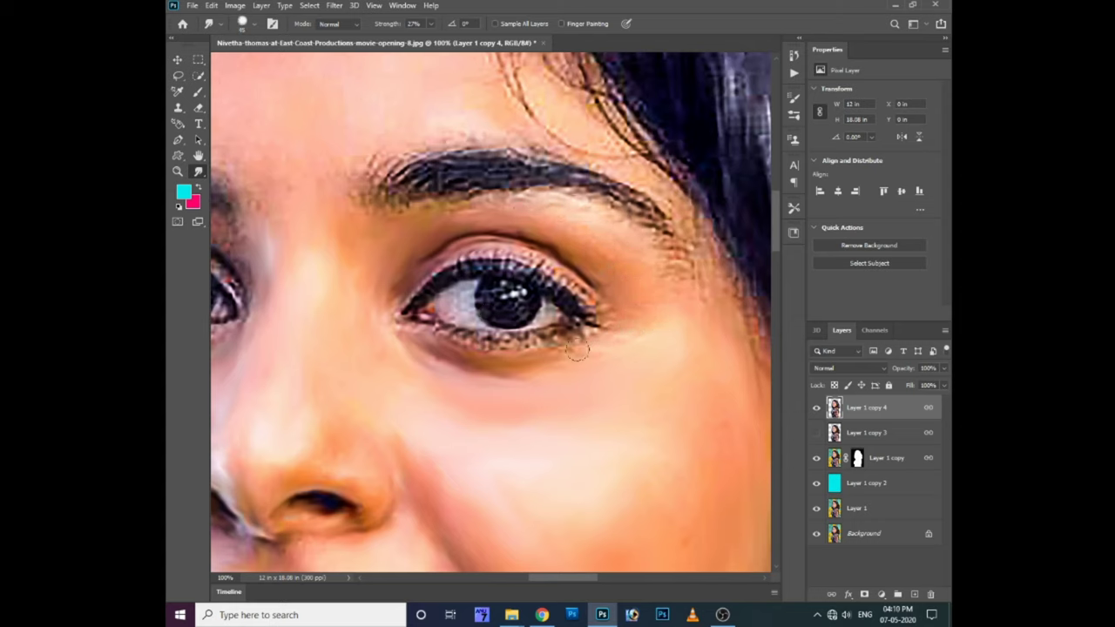
mouse_move(502, 344)
mouse_down()
mouse_move(565, 293)
mouse_move(504, 253)
mouse_up()
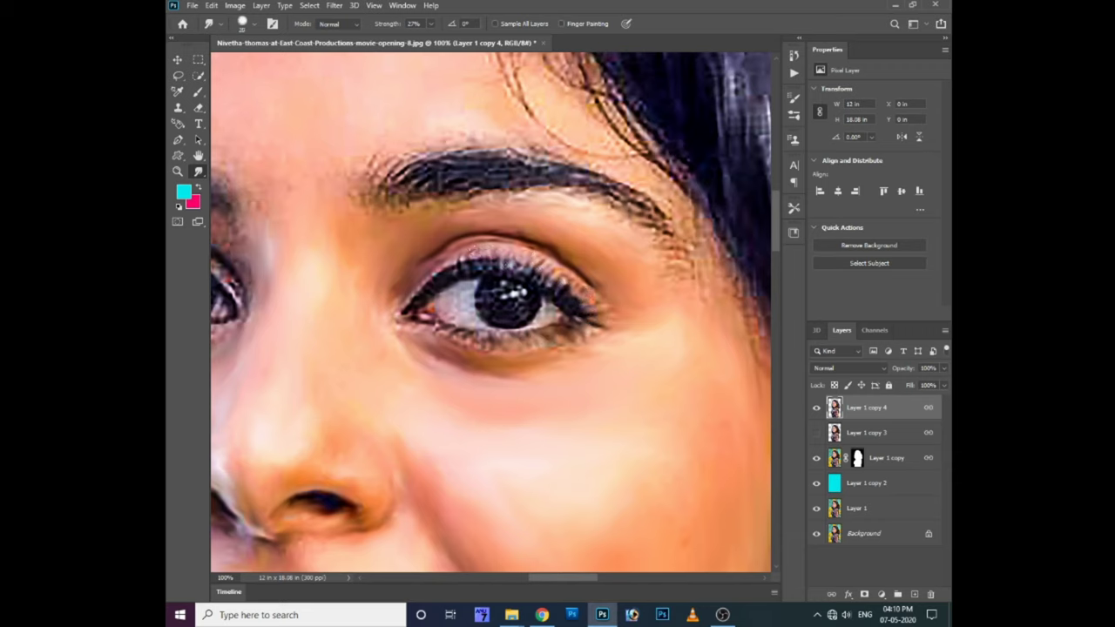
drag(441, 271, 448, 294)
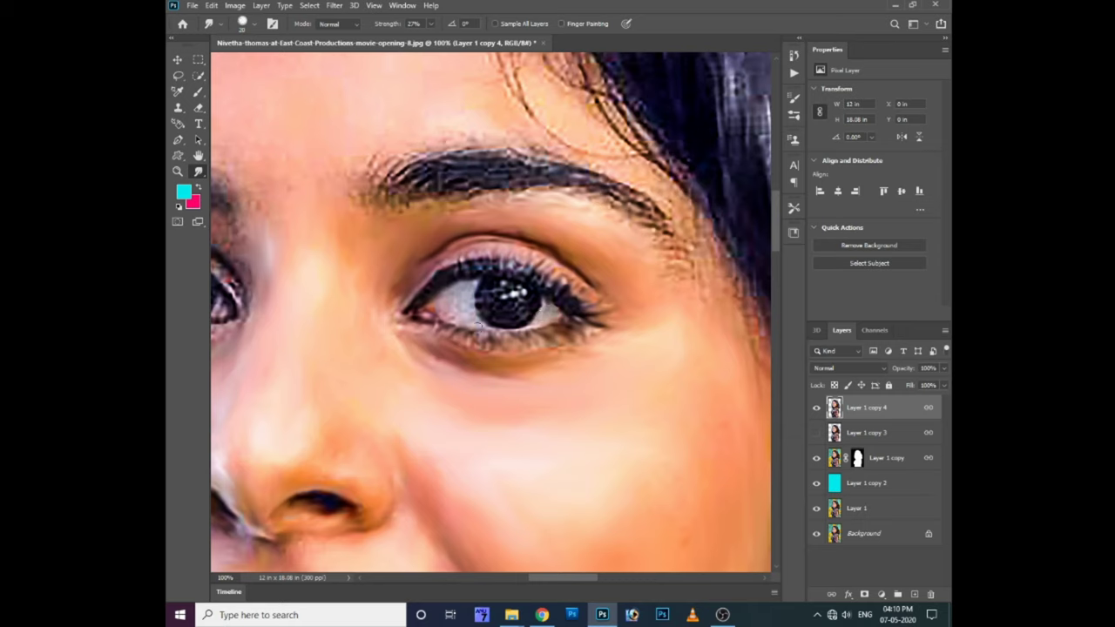
mouse_move(461, 299)
mouse_down()
mouse_move(533, 302)
mouse_move(502, 285)
mouse_up()
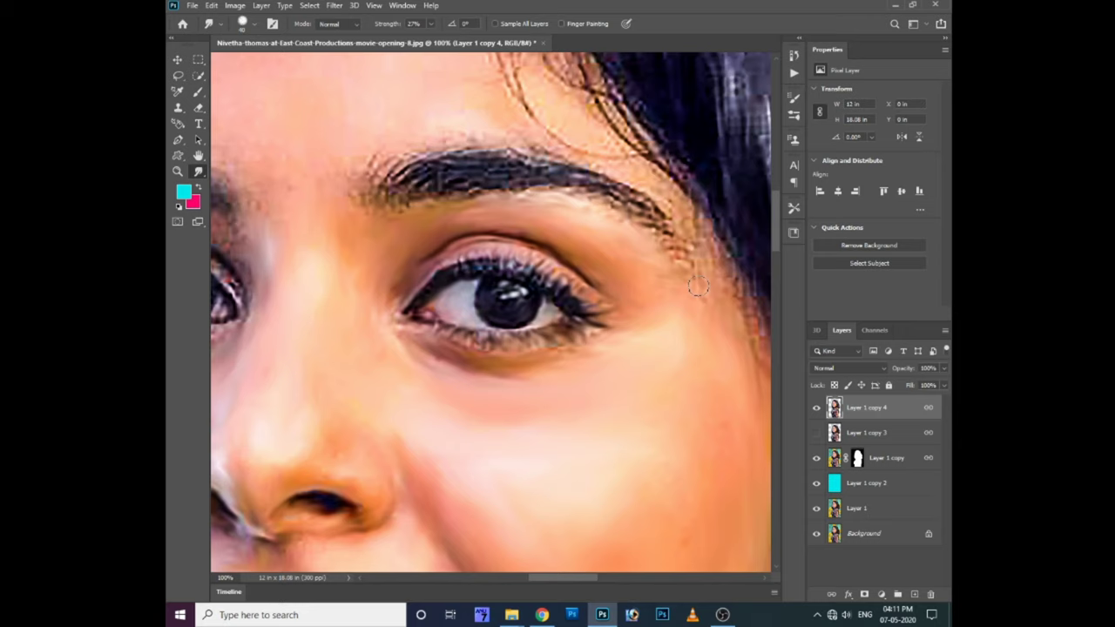
- Smudge the skin around the left eye and its speckled white
drag(699, 250, 620, 202)
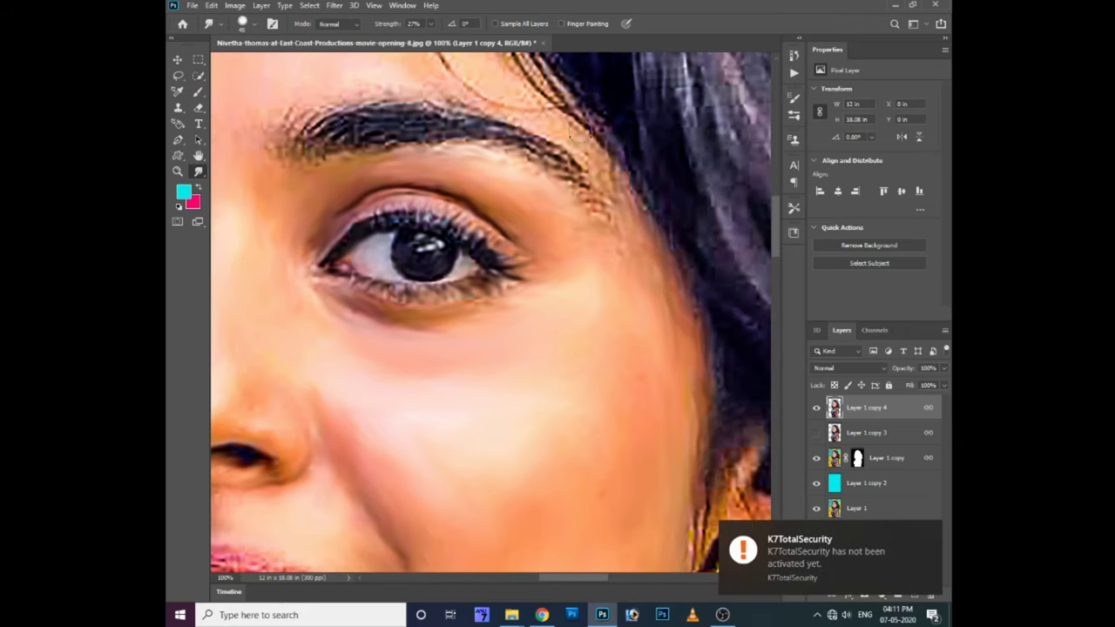
mouse_move(540, 179)
mouse_down()
mouse_move(577, 219)
mouse_move(647, 206)
mouse_up()
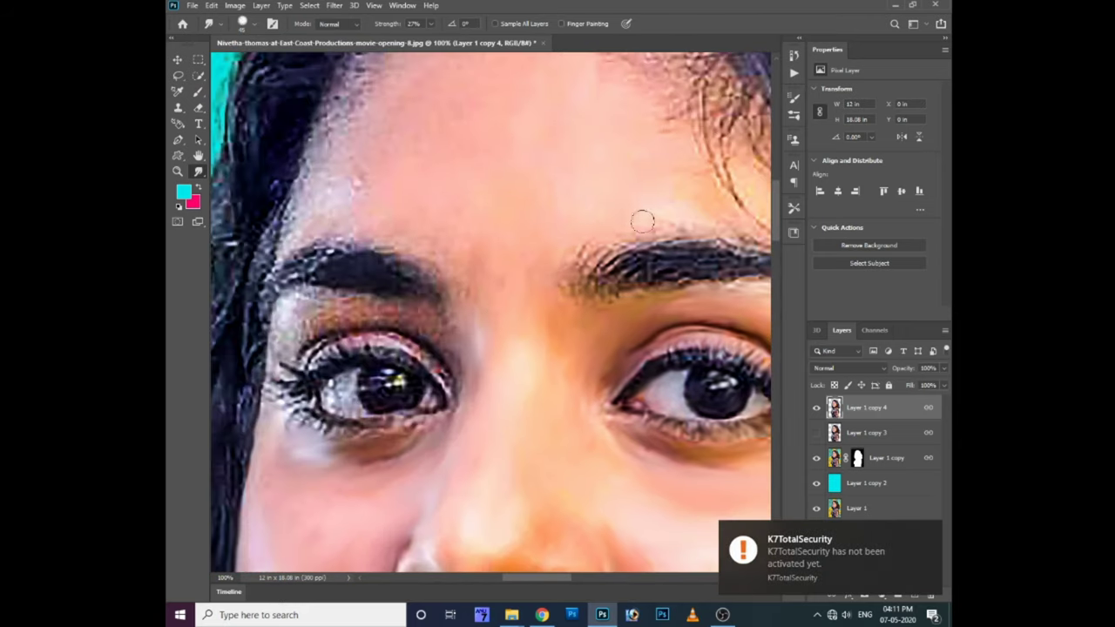
drag(417, 237, 491, 331)
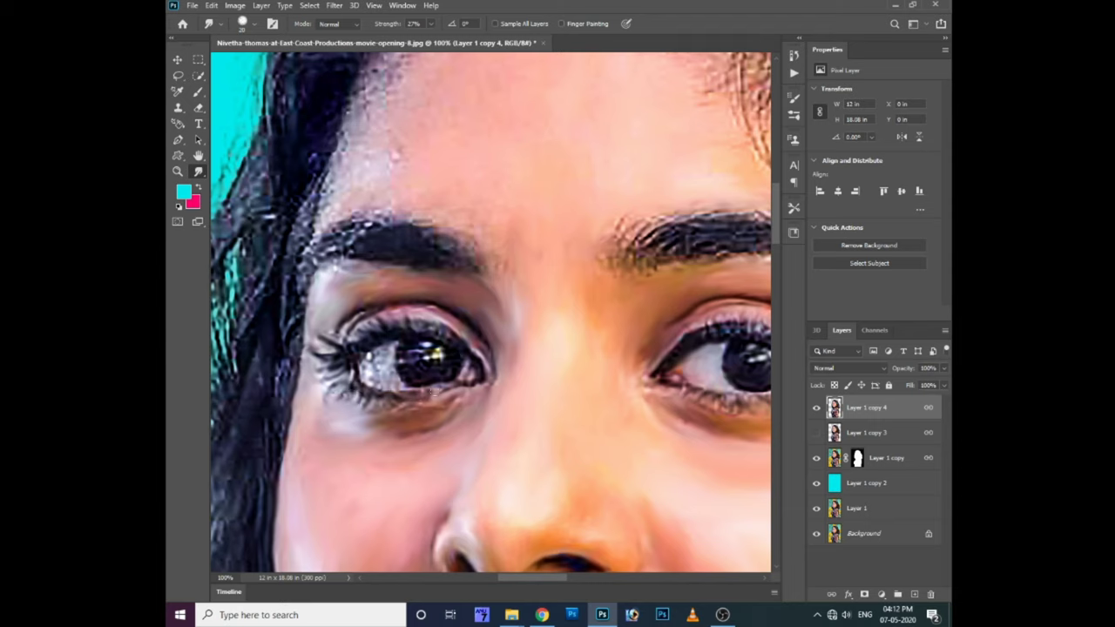
mouse_move(369, 357)
mouse_down()
mouse_move(371, 372)
mouse_move(404, 355)
mouse_up()
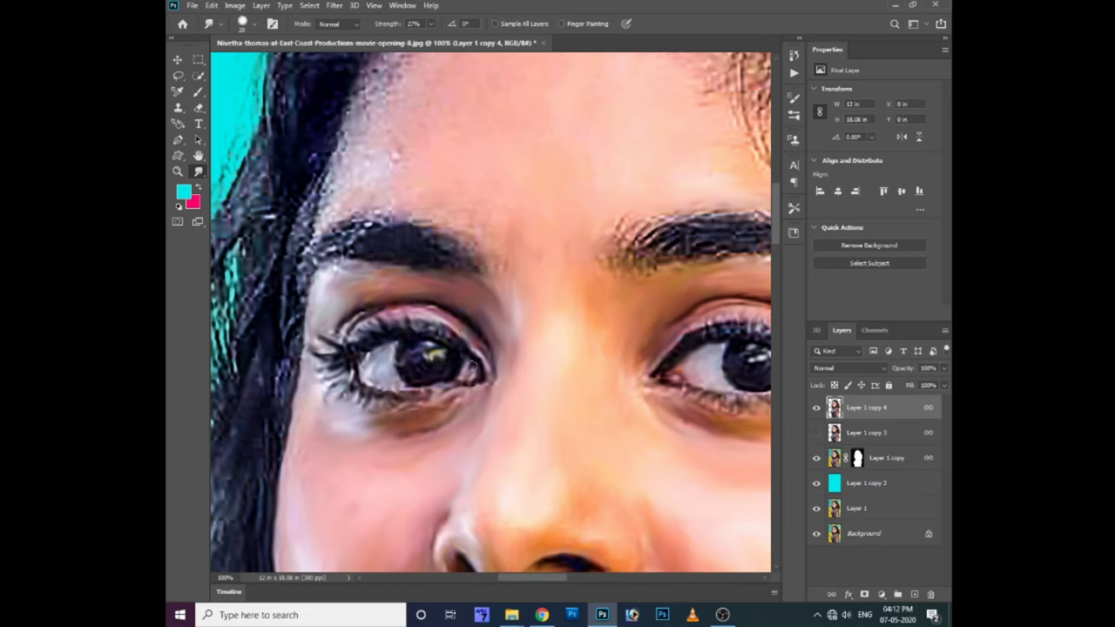
- Zoom out and toggle the painted top layer to compare it with the original
key(ctrl+minus)
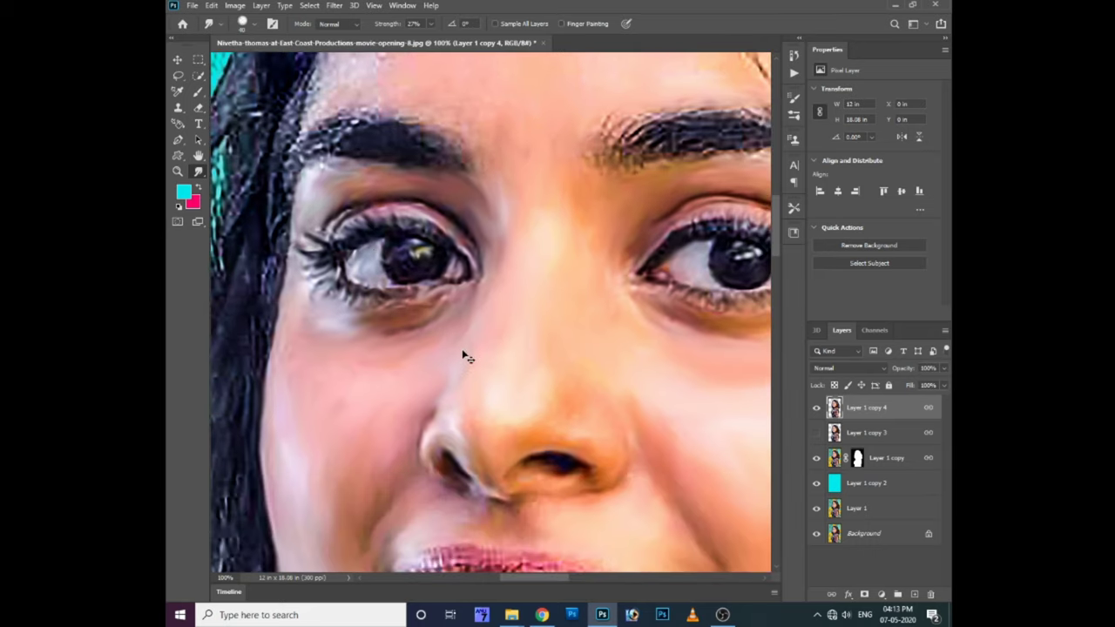
click(816, 408)
click(816, 408)
click(816, 408)
click(817, 407)
- Zoom in on the mouth and smudge the bright white patch on the upper teeth
key(ctrl+plus)
scroll(366, 393, left, 1)
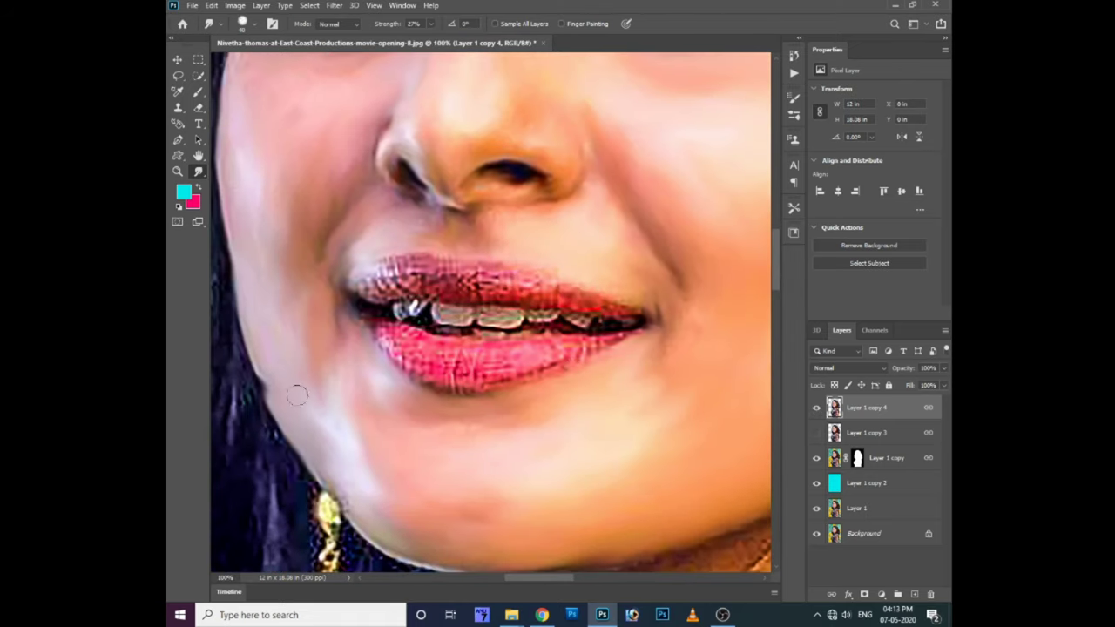
scroll(271, 392, up, 1)
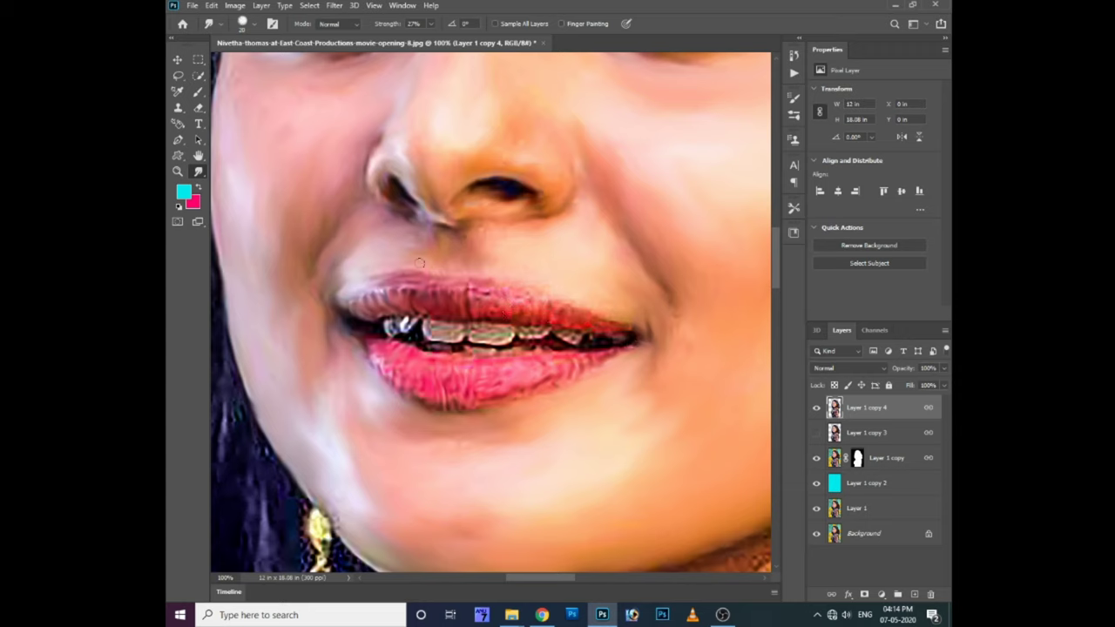
drag(408, 325, 399, 327)
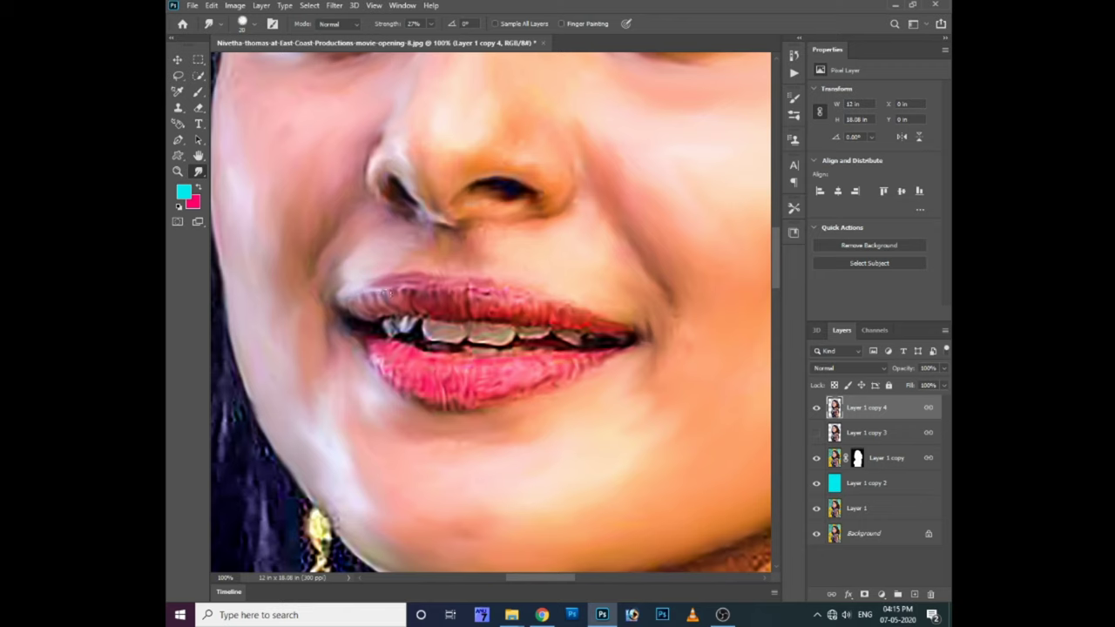
scroll(475, 299, down, 2)
- Brush the Dodge tool (Midtones, 50% exposure) across the upper teeth, then check the whole portrait
right_click(198, 177)
click(261, 423)
mouse_move(439, 280)
mouse_down()
mouse_move(512, 299)
mouse_move(404, 276)
mouse_up()
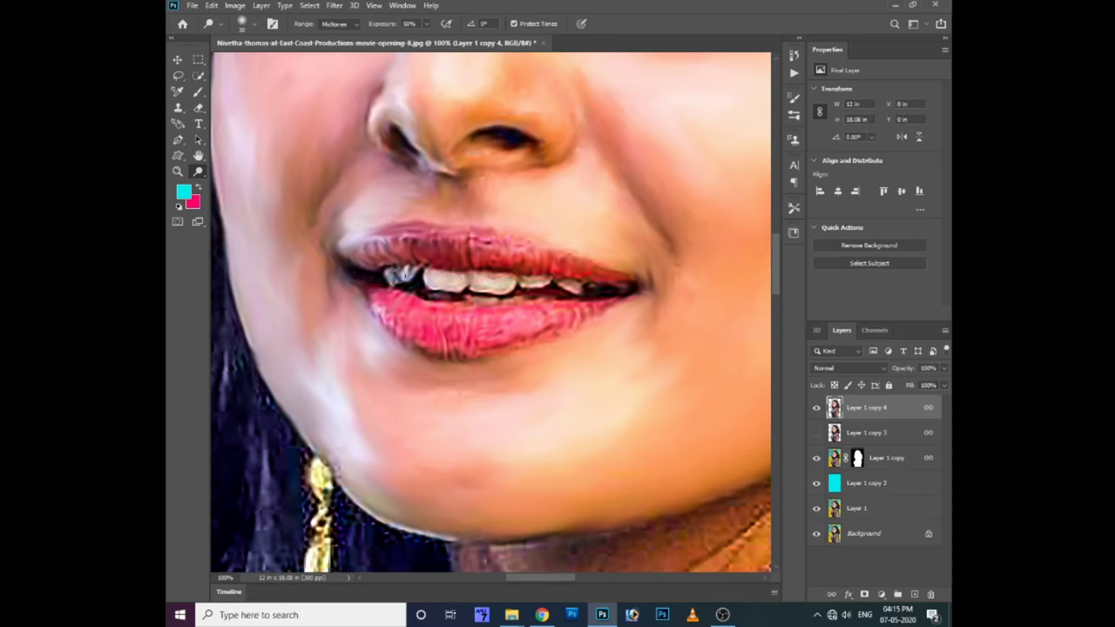
key(ctrl+minus)
key(ctrl+minus)
key(ctrl+minus)
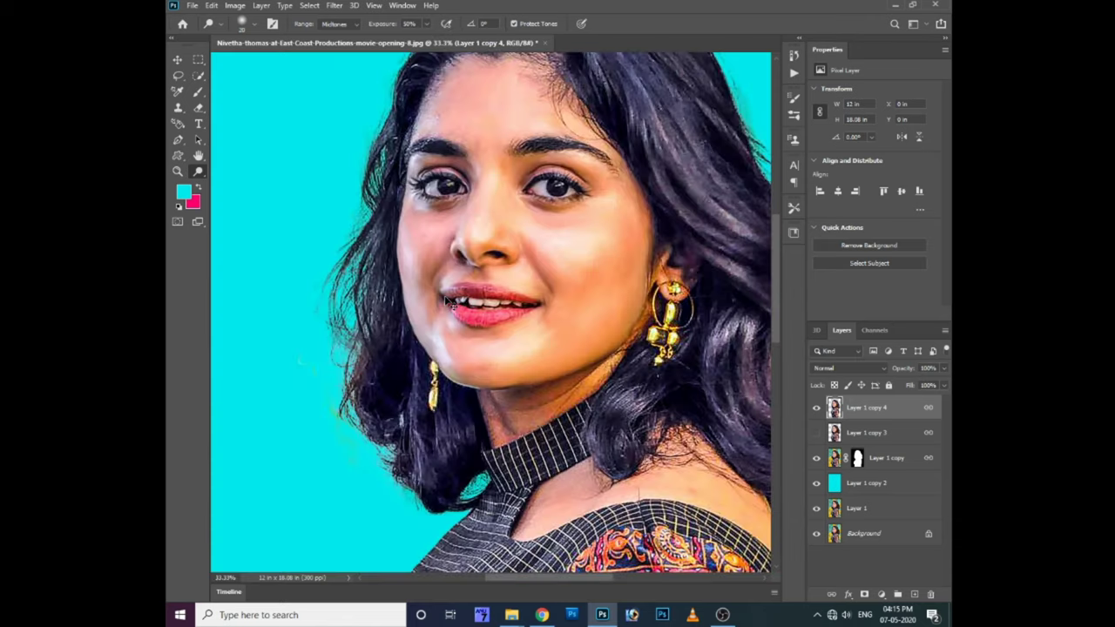
key(ctrl+plus)
key(ctrl+plus)
key(ctrl+minus)
key(ctrl+minus)
key(ctrl+plus)
key(ctrl+plus)
scroll(447, 332, up, 5)
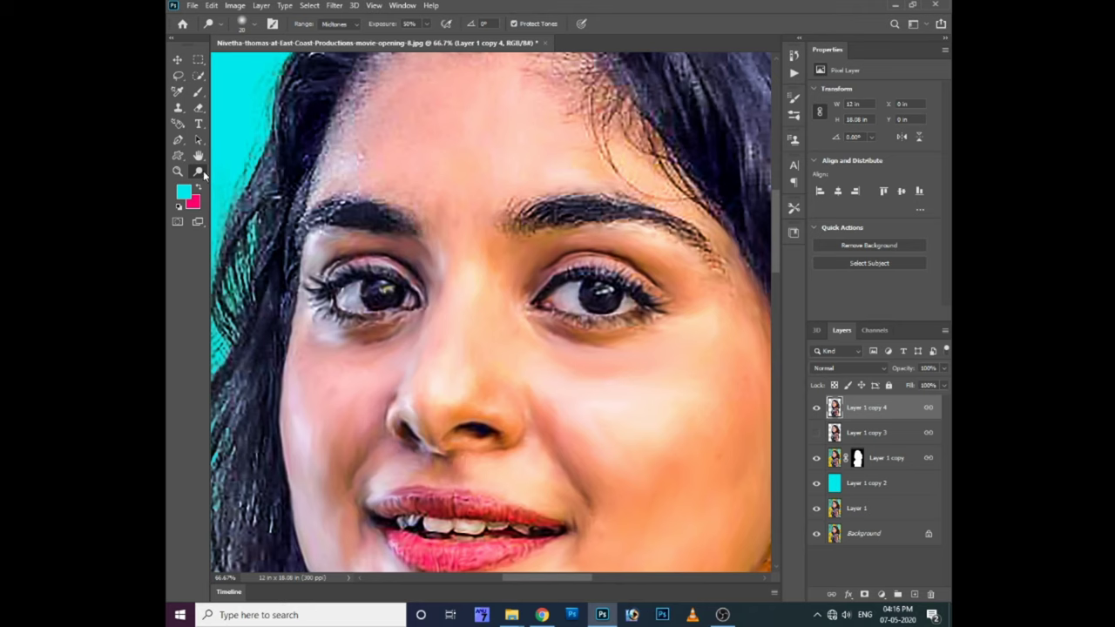
- With a smaller Smudge brush, soften the wisps and stray strands along the forehead hairline
click(237, 420)
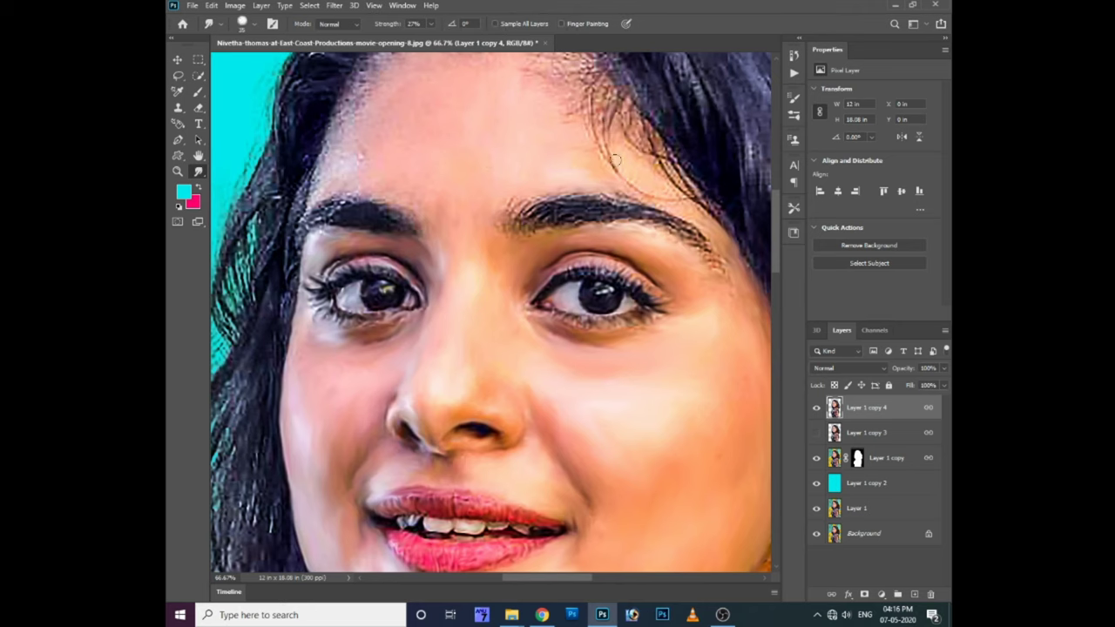
scroll(430, 235, up, 2)
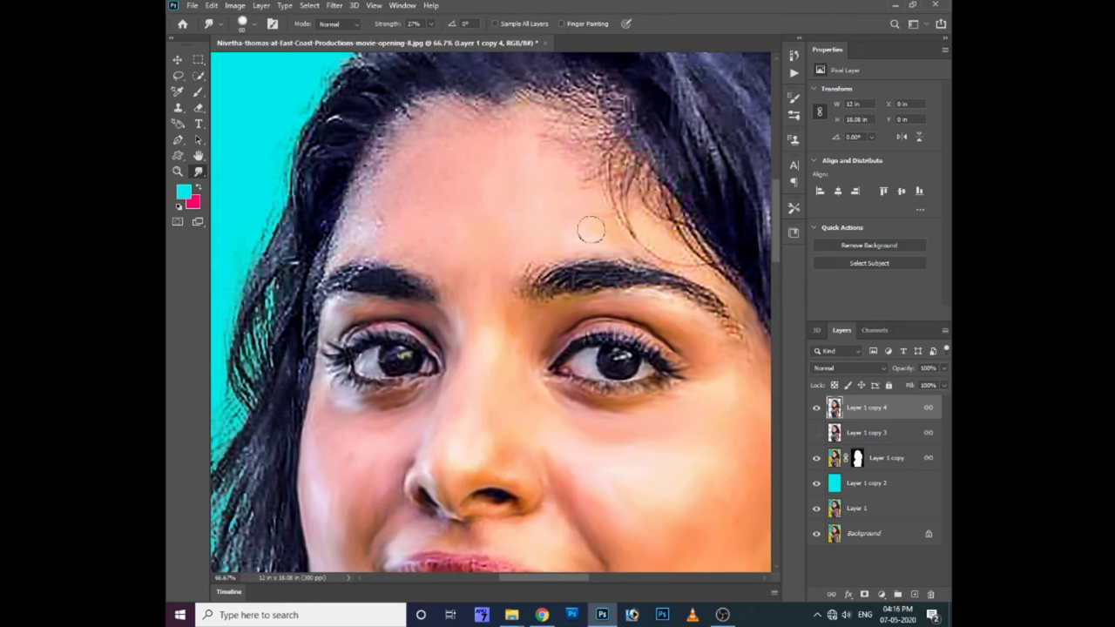
drag(423, 135, 382, 161)
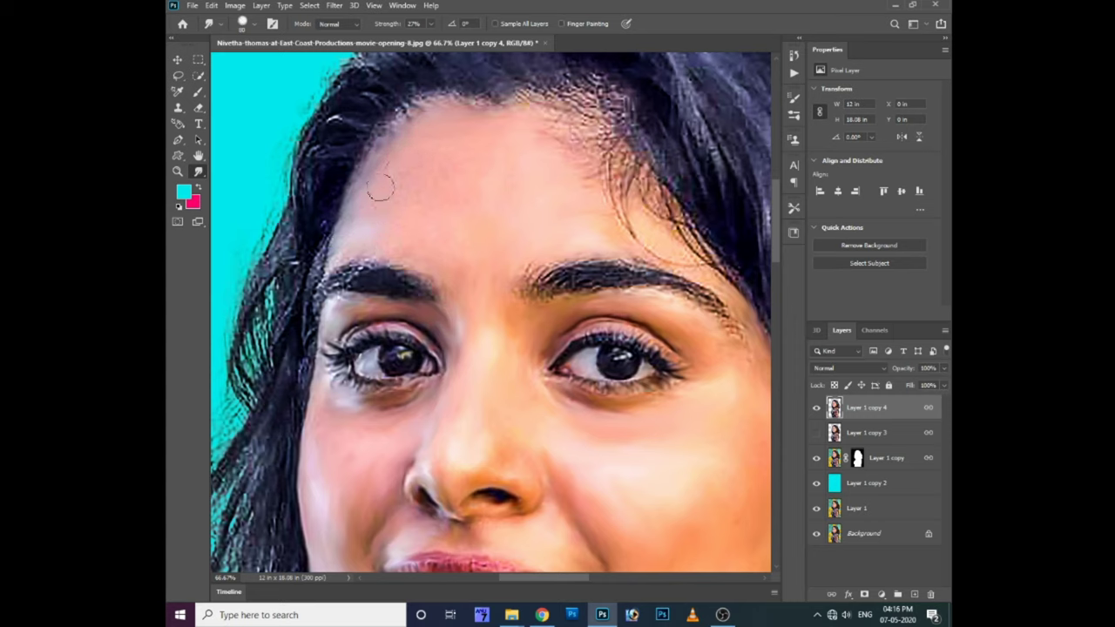
key(bracketleft)
key(bracketleft)
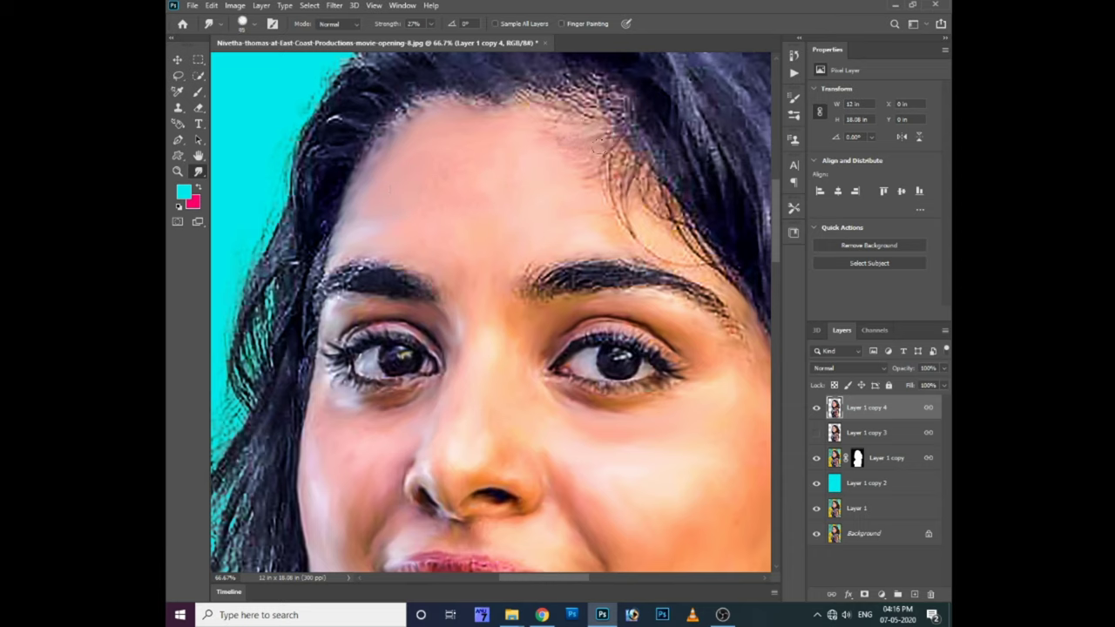
drag(615, 219, 733, 306)
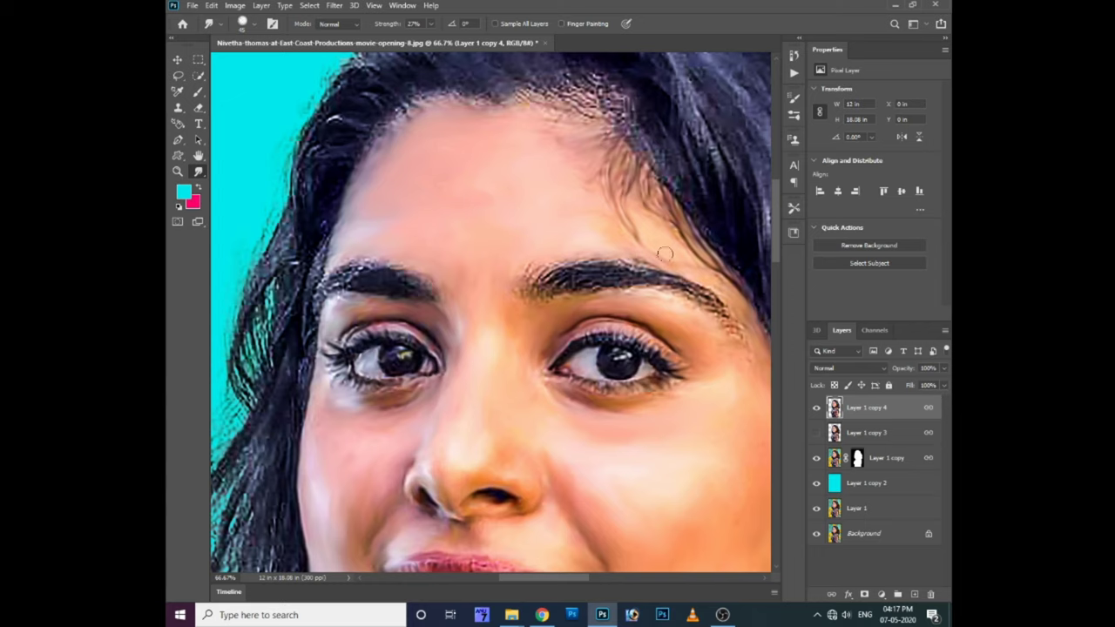
scroll(541, 251, down, 1)
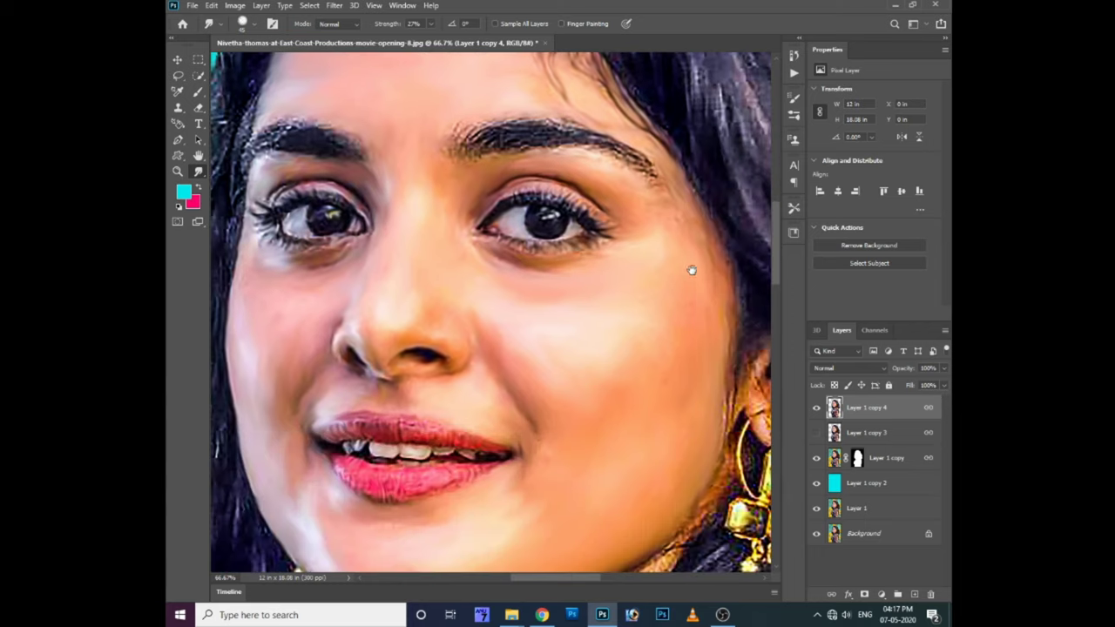
scroll(541, 227, up, 1)
scroll(543, 209, up, 1)
scroll(543, 199, up, 1)
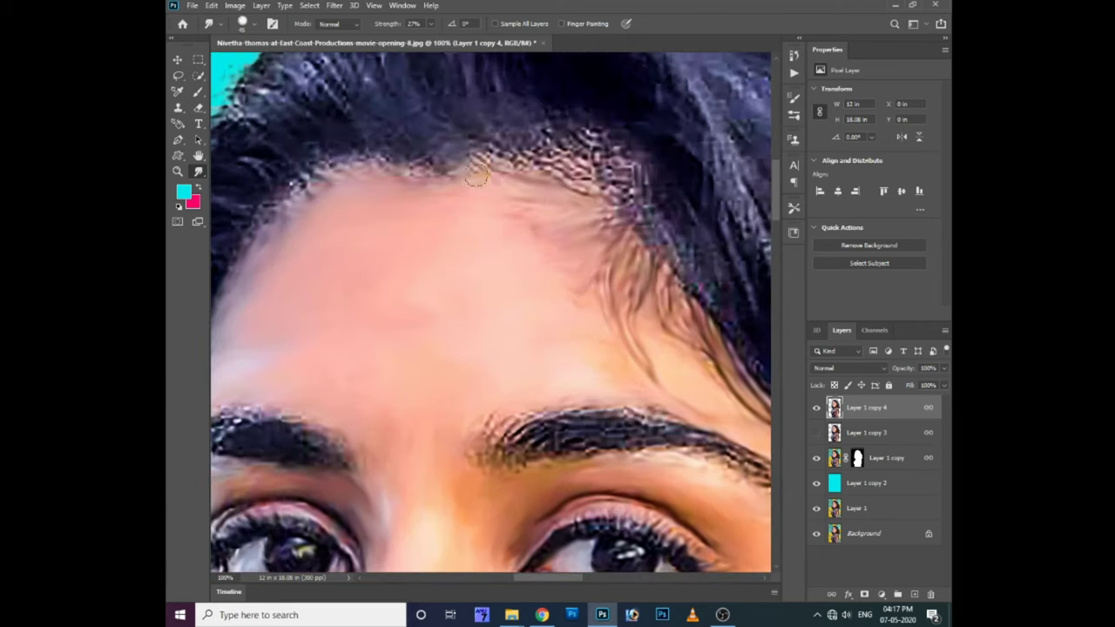
scroll(488, 178, up, 2)
drag(377, 207, 492, 244)
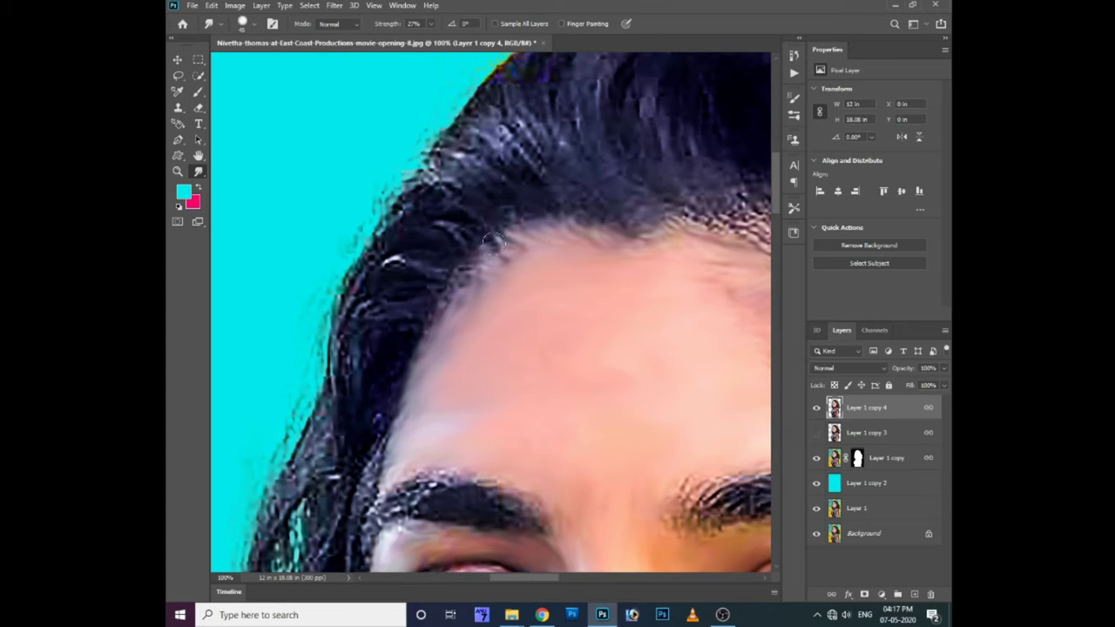
- Smooth the upper and lower edges of the right eyebrow and the left eyebrow's upper edge
scroll(531, 262, right, 2)
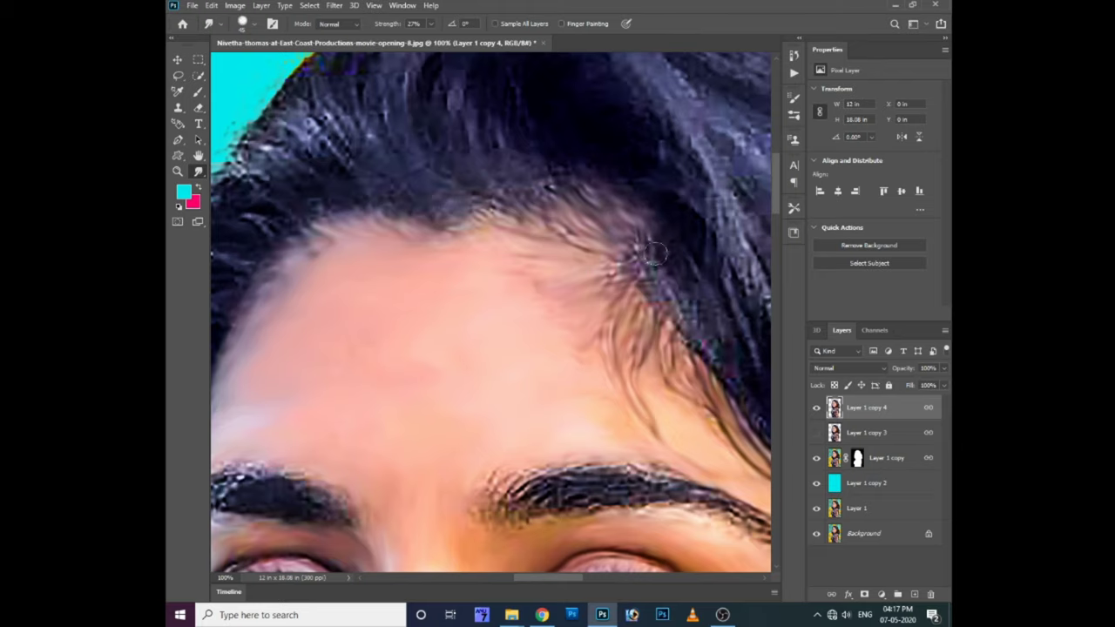
scroll(610, 287, down, 1)
scroll(610, 287, down, 3)
mouse_move(488, 190)
mouse_down()
mouse_move(578, 173)
mouse_move(751, 237)
mouse_up()
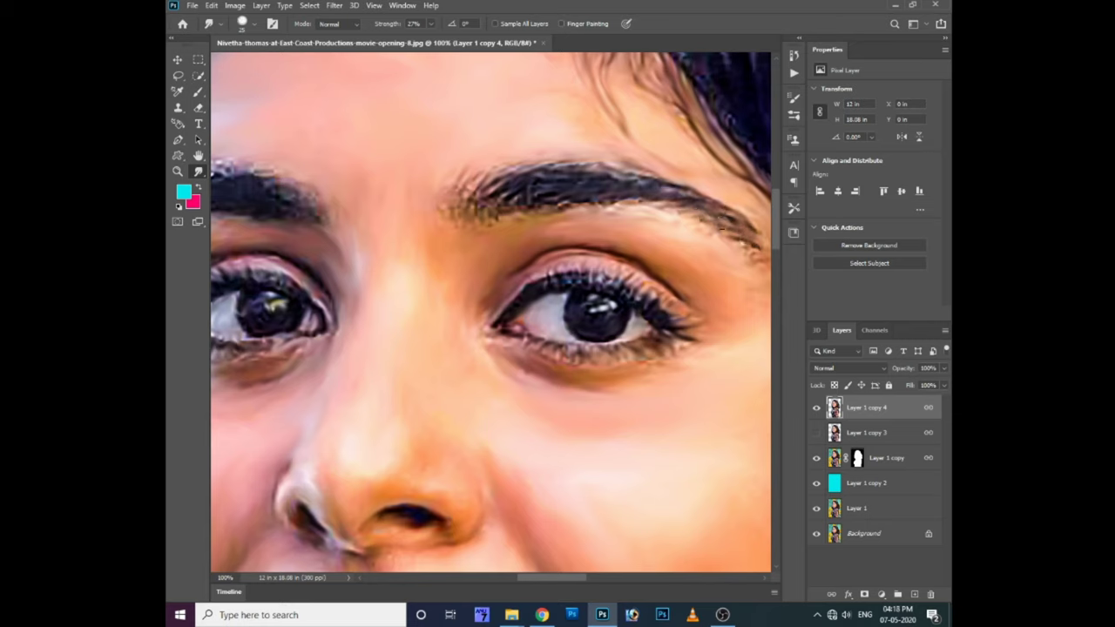
drag(598, 202, 684, 209)
mouse_move(593, 202)
mouse_down()
mouse_move(501, 198)
mouse_move(453, 217)
mouse_move(600, 164)
mouse_move(510, 229)
mouse_move(736, 202)
mouse_up()
mouse_move(379, 199)
mouse_down()
mouse_move(435, 140)
mouse_move(551, 185)
mouse_move(397, 192)
mouse_up()
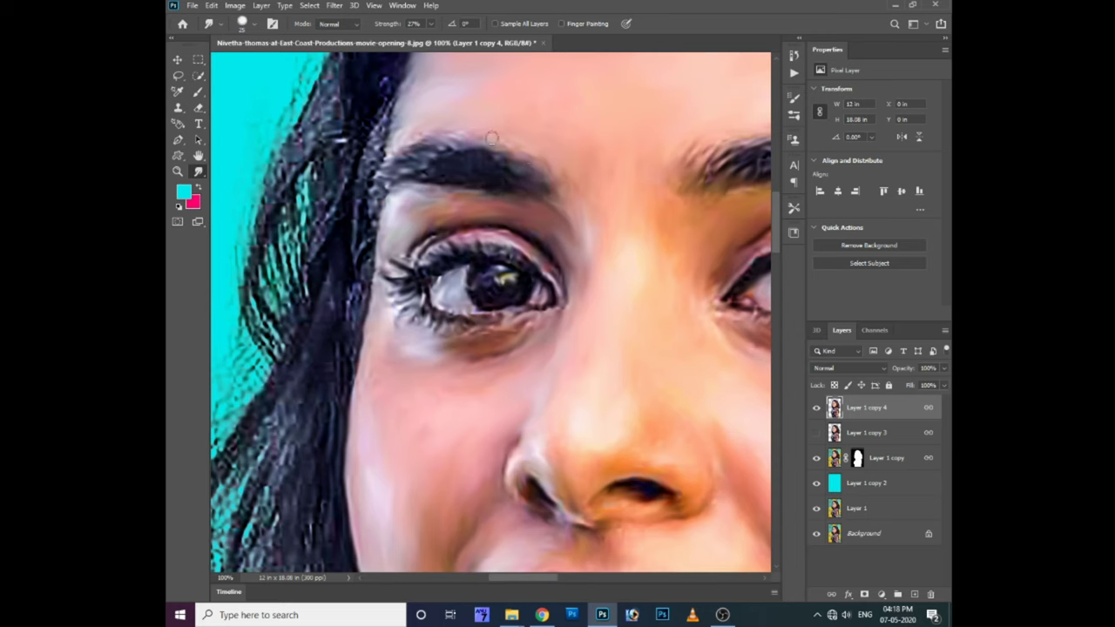
scroll(406, 118, down, 4)
scroll(478, 273, up, 3)
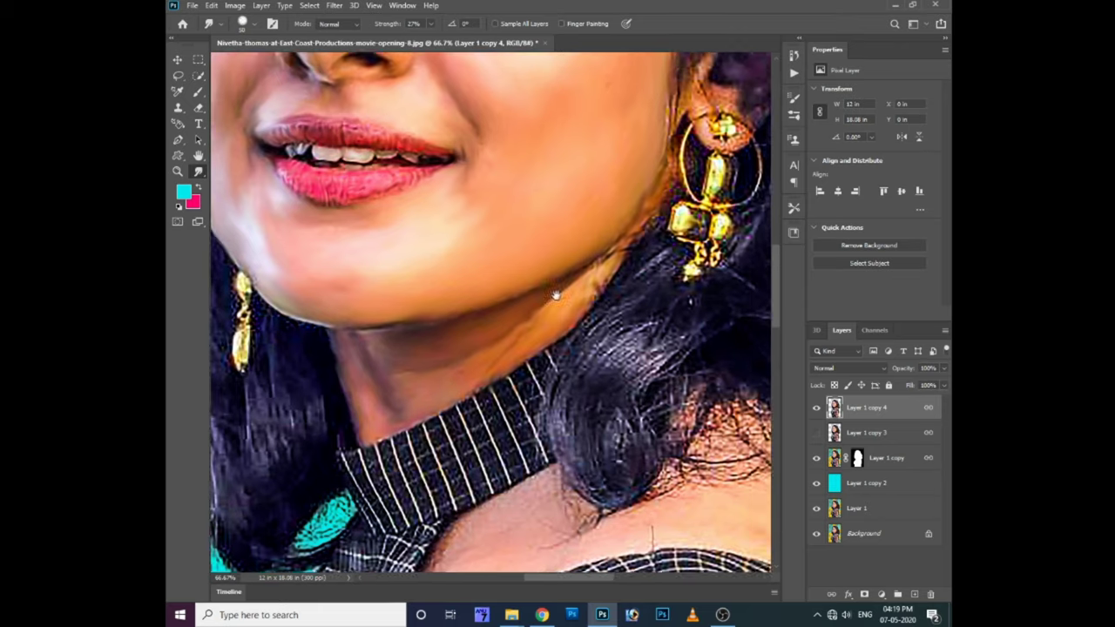
- Smear the hair edge near the chin and the collar stripes near the neck
scroll(557, 231, up, 5)
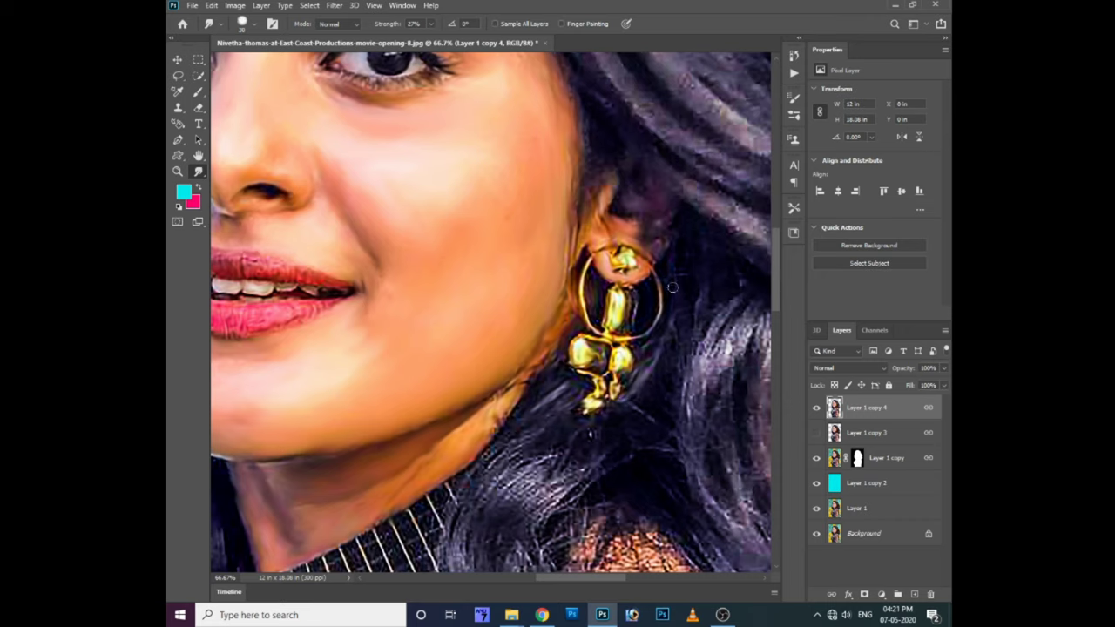
scroll(658, 371, down, 3)
drag(554, 356, 519, 359)
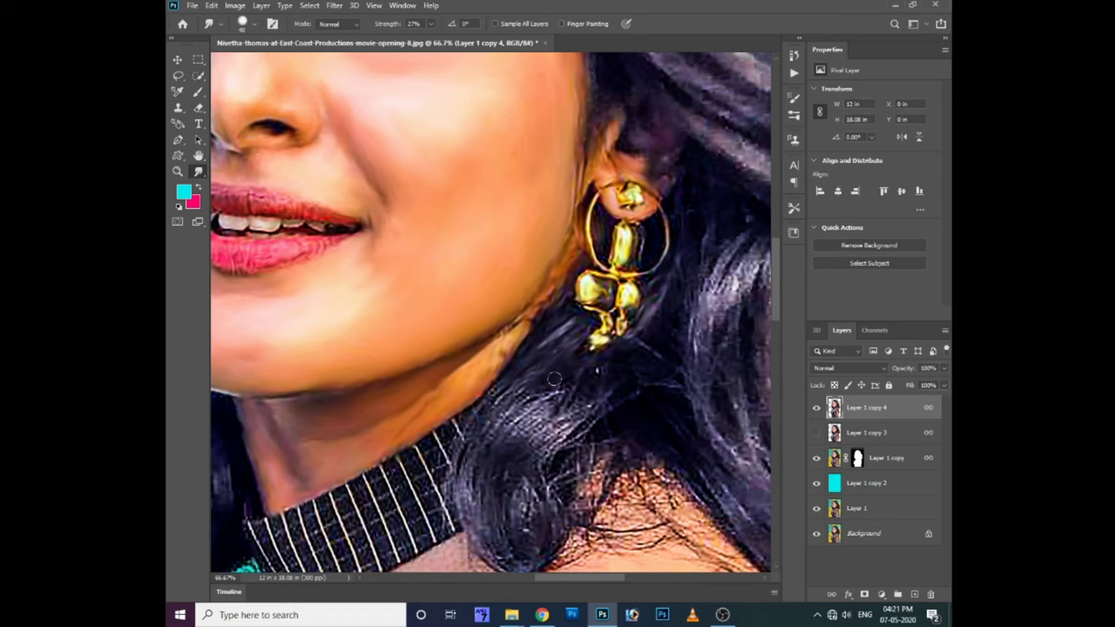
scroll(498, 377, down, 3)
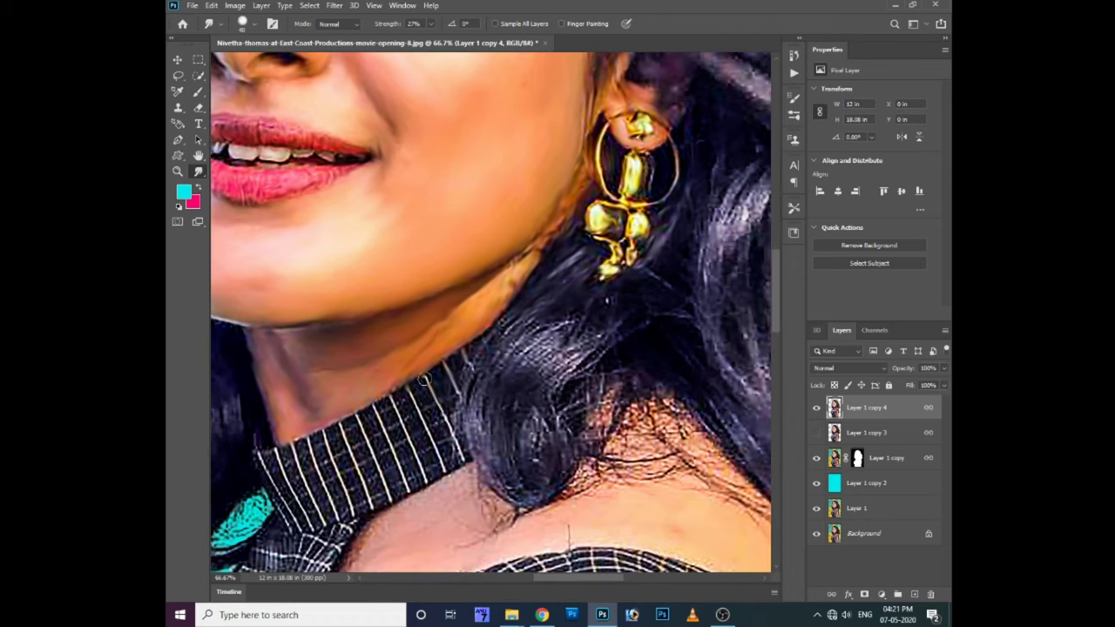
scroll(470, 392, down, 2)
drag(488, 345, 526, 406)
scroll(488, 392, down, 2)
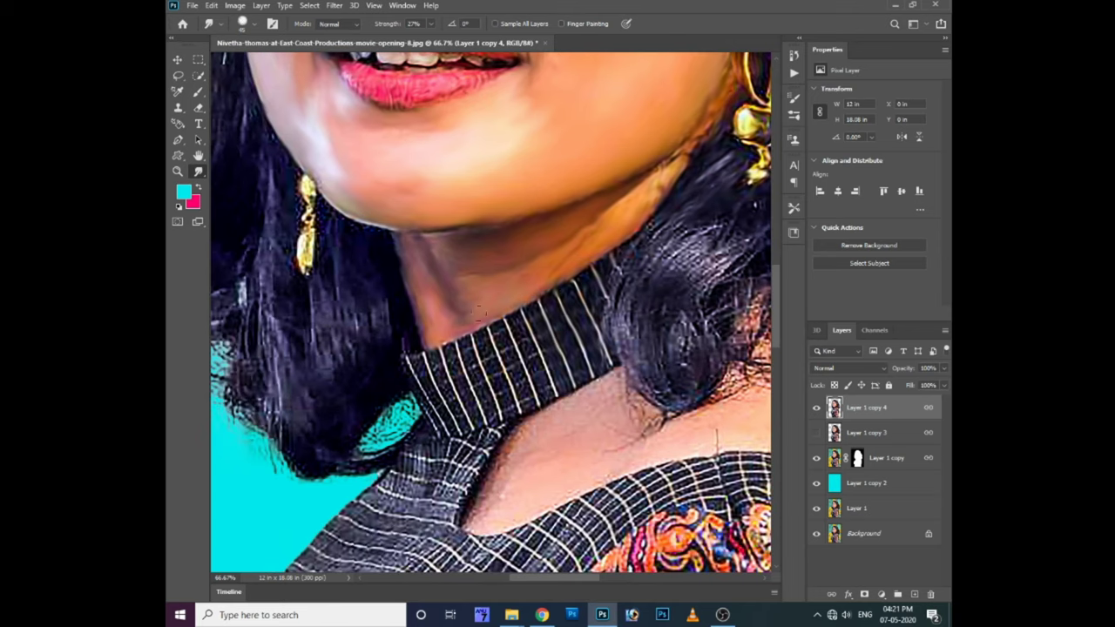
mouse_move(488, 333)
mouse_down()
mouse_move(507, 409)
mouse_move(533, 413)
mouse_up()
drag(521, 321, 551, 402)
drag(464, 342, 492, 423)
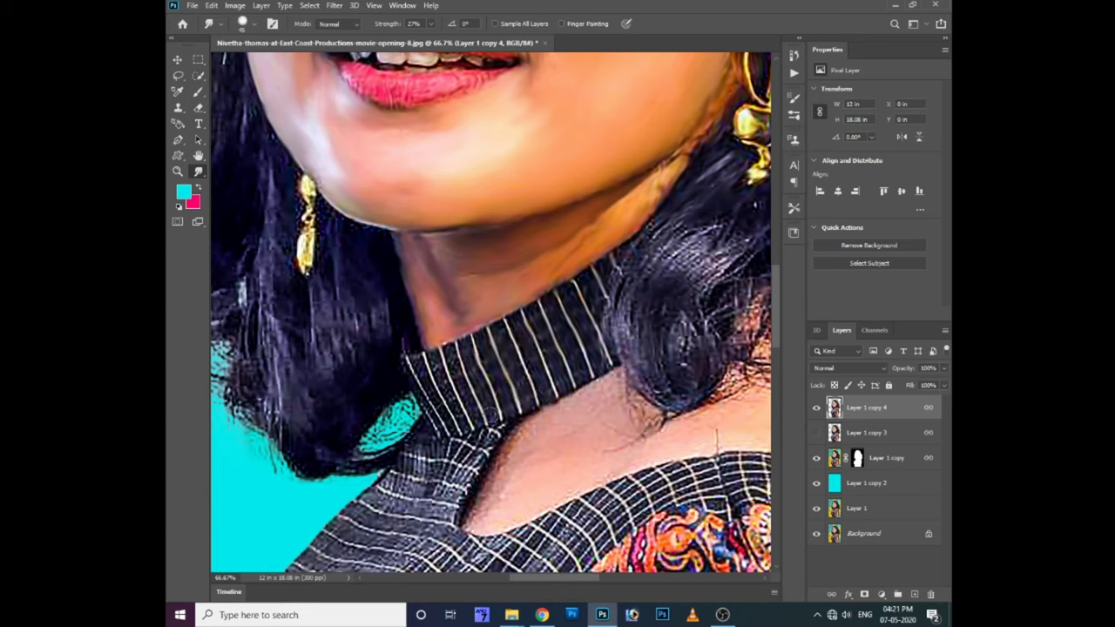
mouse_move(456, 358)
mouse_down()
mouse_move(479, 431)
mouse_move(446, 429)
mouse_up()
mouse_move(411, 366)
mouse_down()
mouse_move(436, 434)
mouse_move(475, 440)
mouse_move(462, 458)
mouse_move(424, 443)
mouse_move(462, 470)
mouse_move(502, 444)
mouse_up()
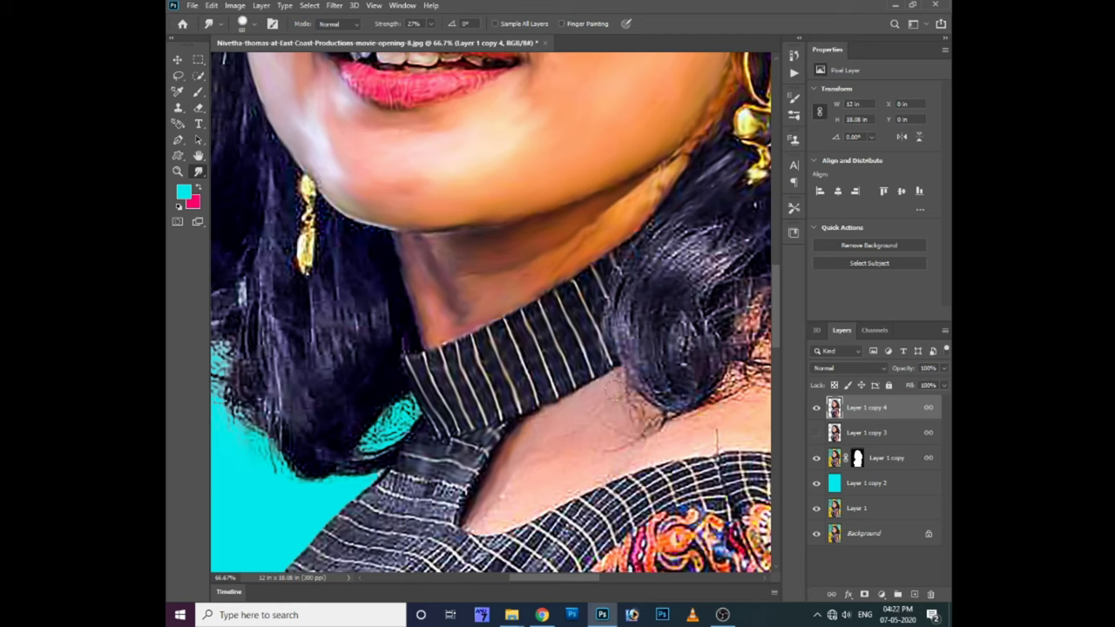
- Move to more of the blouse and smear the collar edge along the neckline
drag(552, 436, 490, 362)
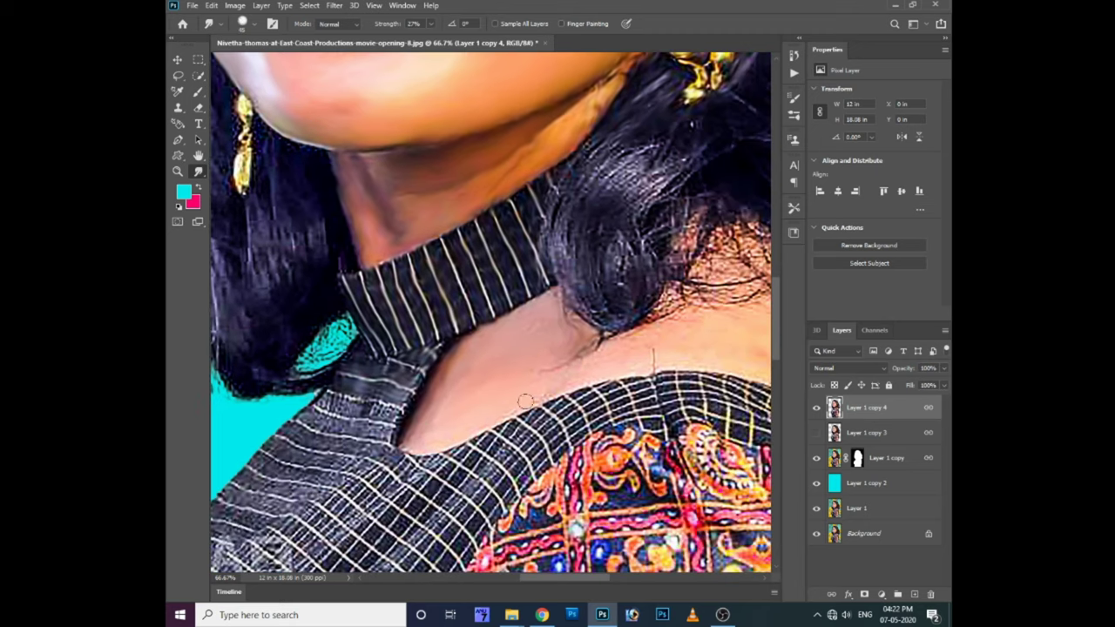
scroll(638, 357, right, 3)
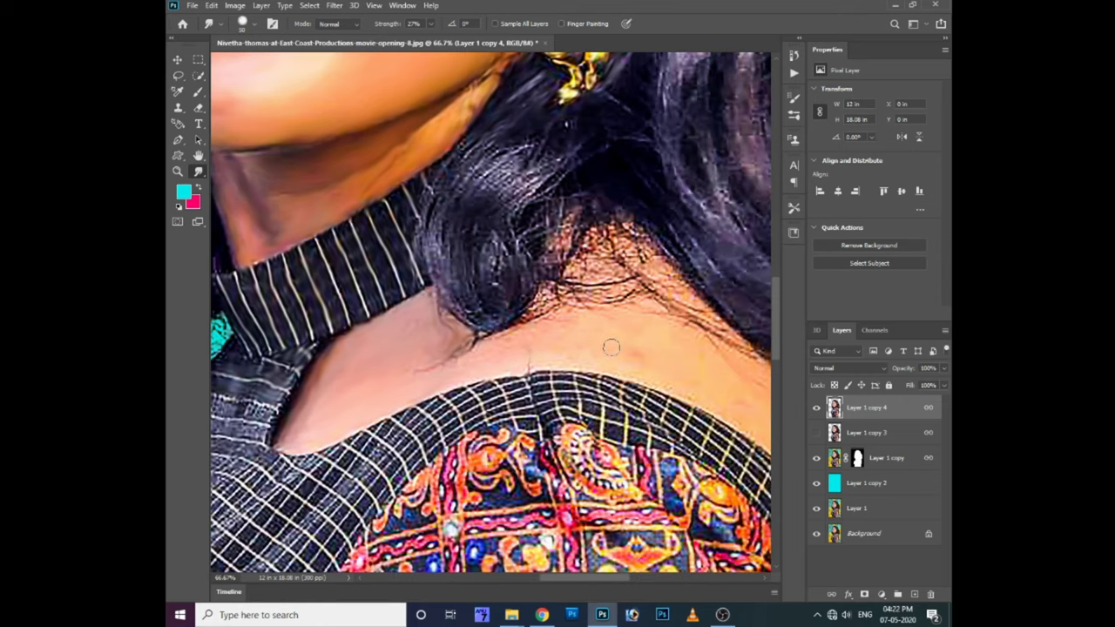
scroll(611, 348, right, 3)
scroll(567, 313, down, 1)
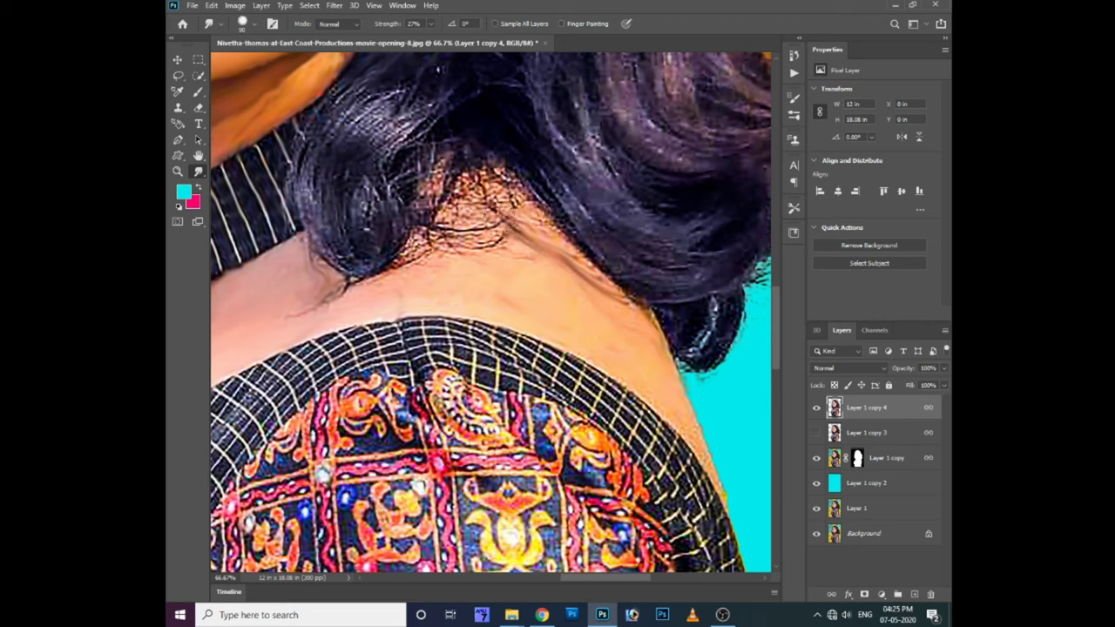
scroll(561, 279, left, 1)
scroll(560, 279, up, 1)
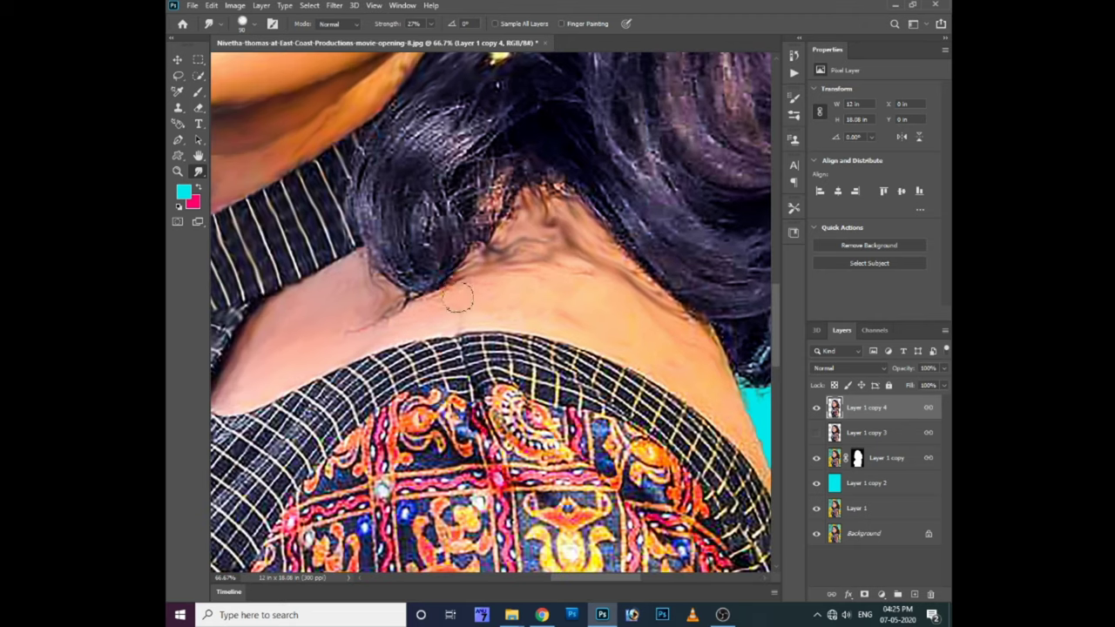
scroll(571, 277, right, 1)
scroll(571, 277, down, 1)
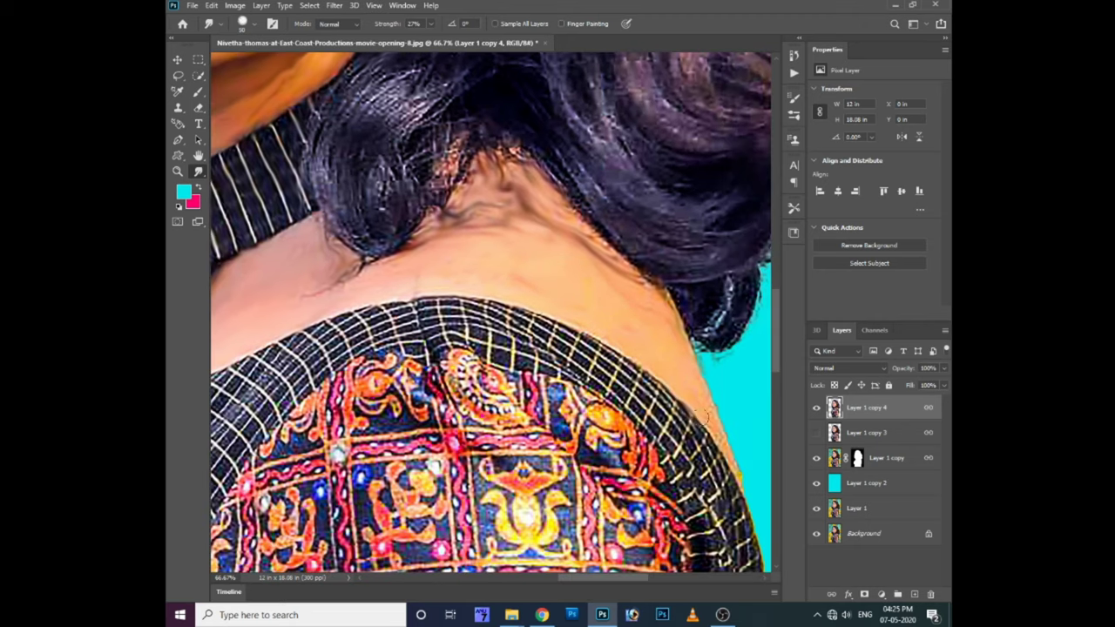
scroll(436, 262, left, 4)
scroll(435, 262, down, 3)
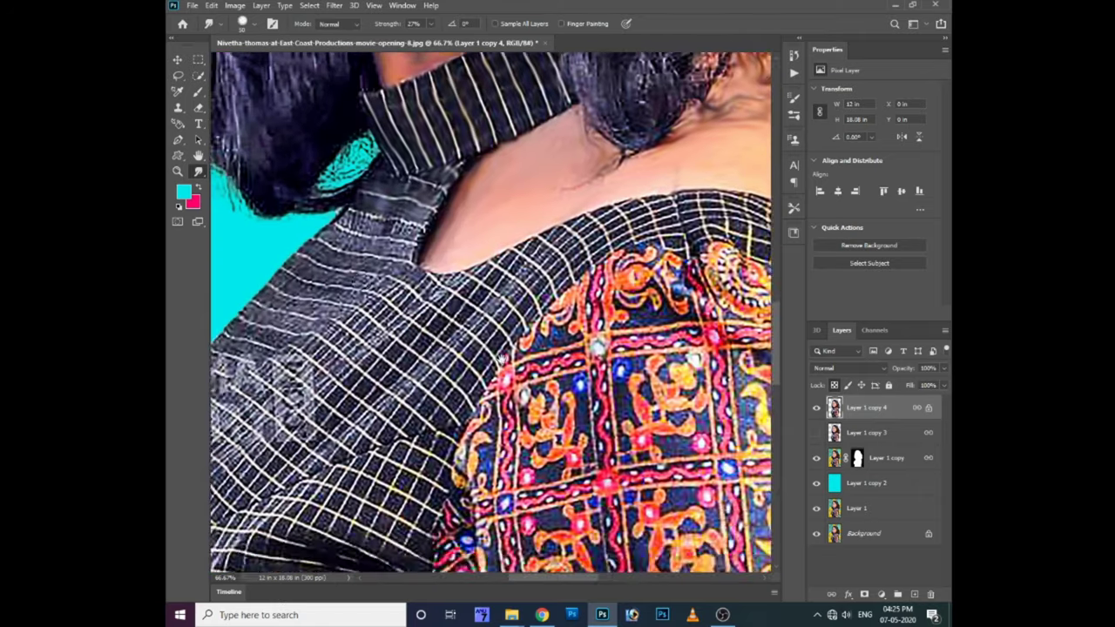
scroll(436, 261, left, 1)
scroll(436, 261, up, 1)
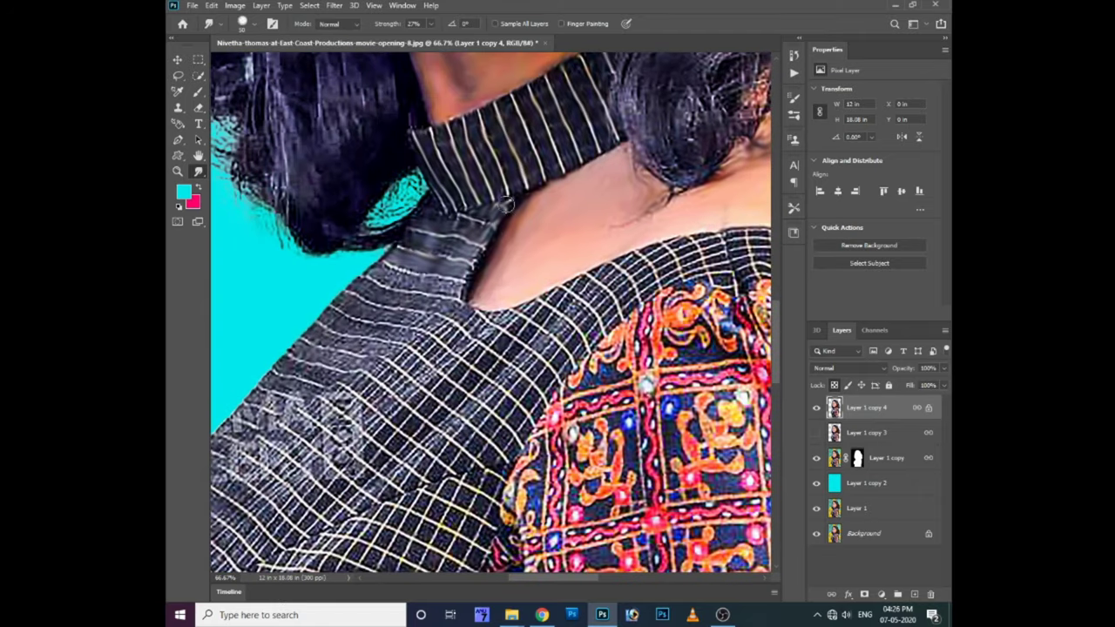
mouse_move(436, 298)
mouse_down()
mouse_move(384, 270)
mouse_move(566, 367)
mouse_move(540, 322)
mouse_move(566, 327)
mouse_move(577, 345)
mouse_move(592, 312)
mouse_move(576, 277)
mouse_move(617, 312)
mouse_move(628, 297)
mouse_move(611, 266)
mouse_move(649, 261)
mouse_move(649, 275)
mouse_move(530, 299)
mouse_move(623, 252)
mouse_move(637, 288)
mouse_move(610, 253)
mouse_move(669, 254)
mouse_up()
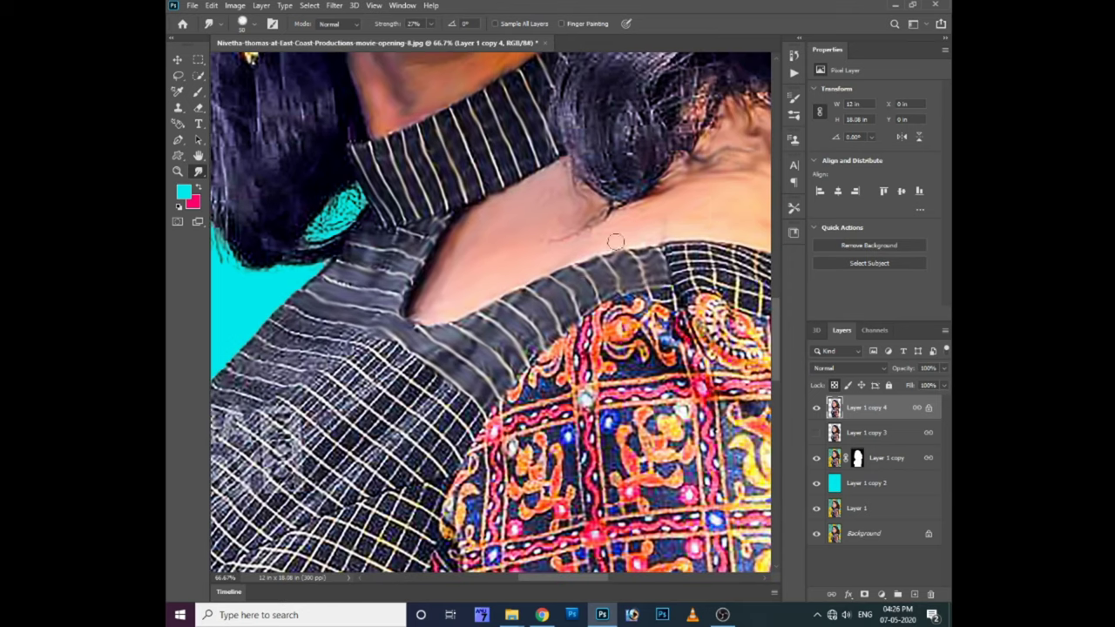
- Smudge the collar stripes into the embroidery and soften the collar's dark lower edge
drag(616, 229, 533, 225)
mouse_move(585, 261)
mouse_down()
mouse_move(702, 262)
mouse_move(713, 320)
mouse_up()
drag(706, 261, 720, 296)
mouse_move(723, 278)
mouse_down()
mouse_move(697, 241)
mouse_move(720, 244)
mouse_move(671, 269)
mouse_up()
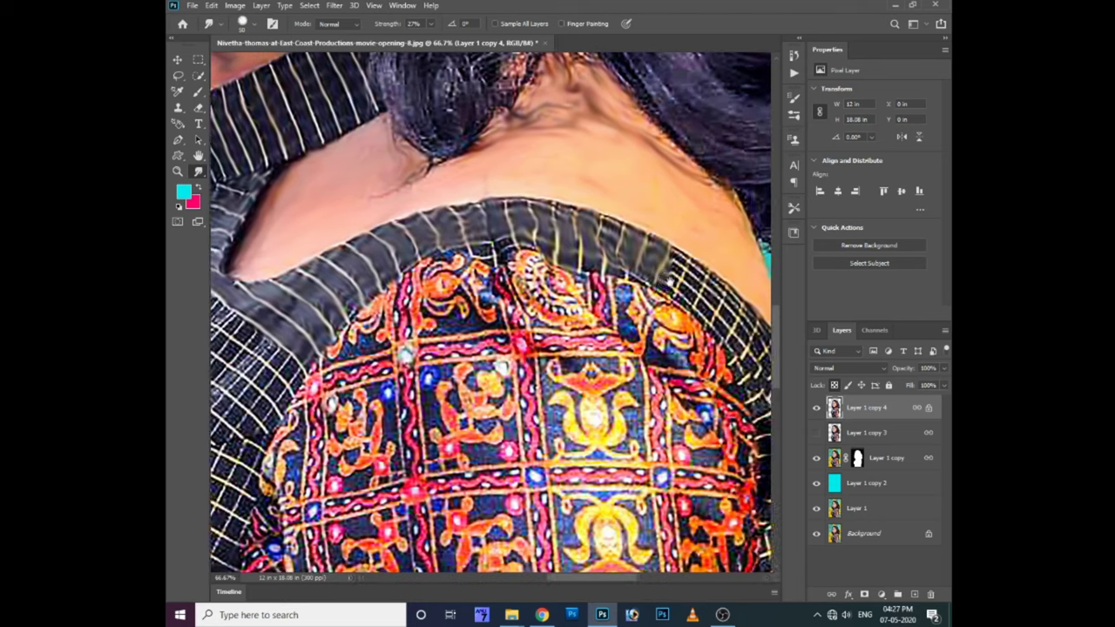
mouse_move(724, 327)
mouse_down()
mouse_move(647, 305)
mouse_move(682, 340)
mouse_up()
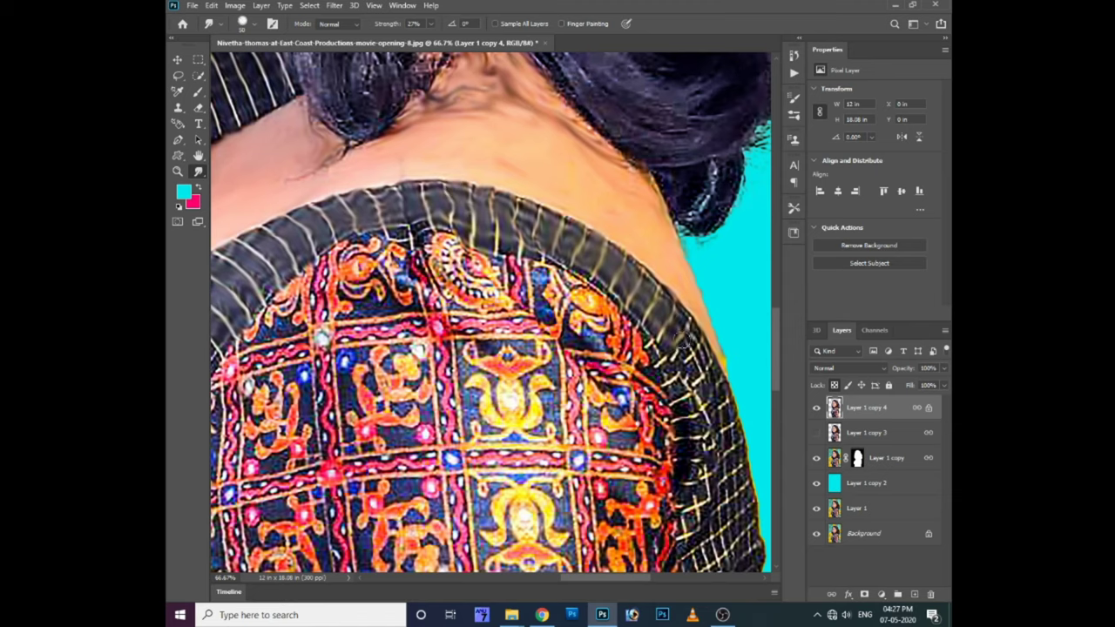
drag(712, 422, 626, 293)
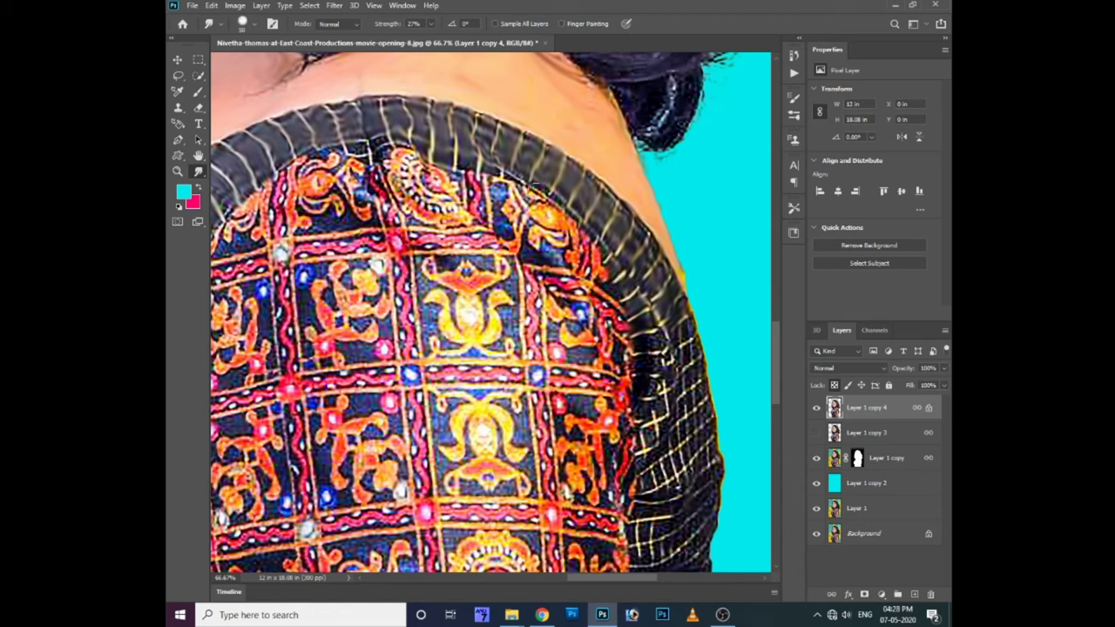
mouse_move(675, 327)
mouse_down()
mouse_move(678, 362)
mouse_move(653, 424)
mouse_move(662, 470)
mouse_move(653, 436)
mouse_up()
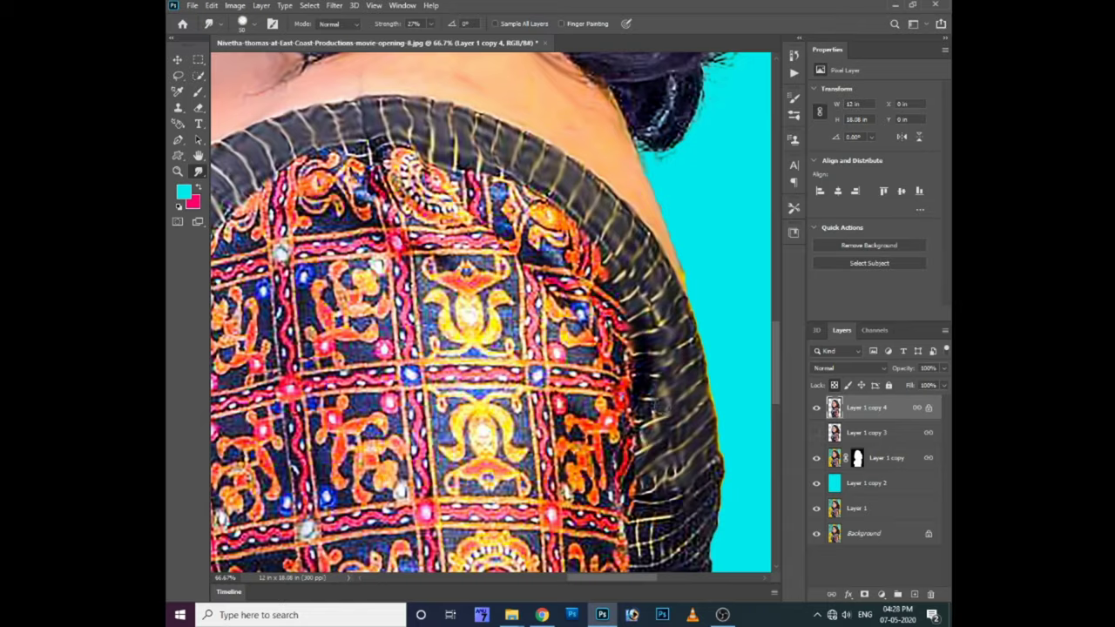
drag(399, 233, 527, 298)
- Zoom out and smudge the embroidery near the collar and the red embroidery bands
key(ctrl+minus)
mouse_move(571, 337)
mouse_down()
mouse_move(627, 249)
mouse_move(621, 374)
mouse_move(628, 300)
mouse_move(697, 297)
mouse_up()
drag(663, 313, 593, 331)
mouse_move(627, 261)
mouse_down()
mouse_move(558, 279)
mouse_move(610, 261)
mouse_up()
mouse_move(610, 349)
mouse_down()
mouse_move(570, 349)
mouse_move(610, 522)
mouse_up()
drag(592, 409, 531, 400)
mouse_move(527, 374)
mouse_down()
mouse_move(527, 327)
mouse_move(597, 384)
mouse_move(540, 348)
mouse_move(532, 413)
mouse_up()
mouse_move(610, 323)
mouse_down()
mouse_move(680, 327)
mouse_move(684, 379)
mouse_move(614, 326)
mouse_up()
- Blur the orange motif plus the upper-right and left parts of the embroidery
drag(618, 383, 671, 397)
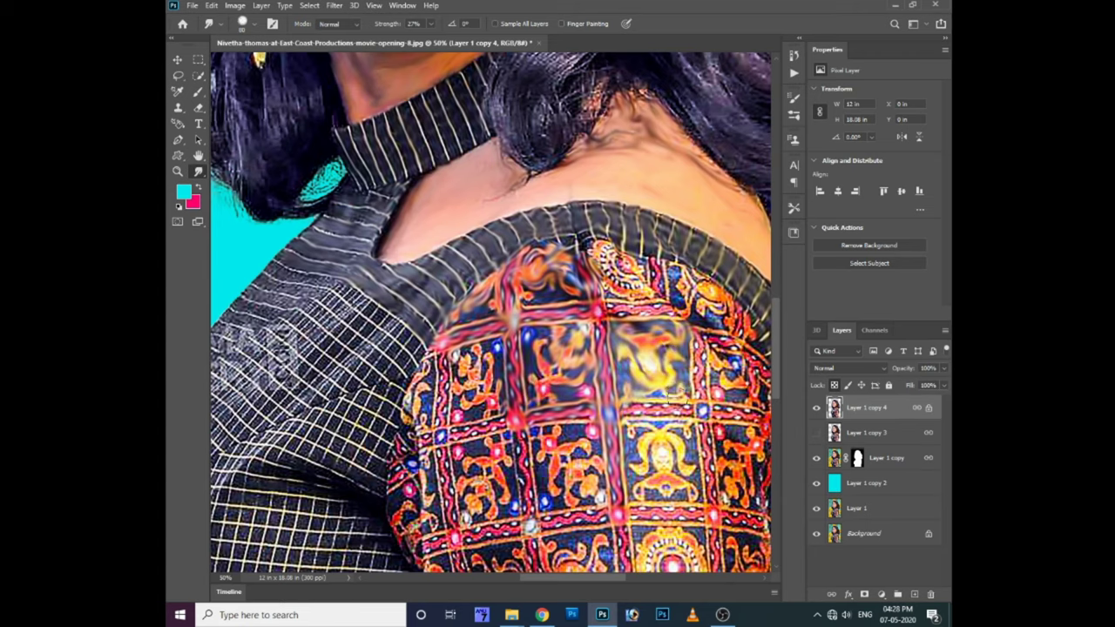
mouse_move(653, 309)
mouse_down()
mouse_move(588, 244)
mouse_move(710, 305)
mouse_up()
mouse_move(698, 348)
mouse_down()
mouse_move(619, 297)
mouse_move(698, 314)
mouse_up()
drag(626, 287, 632, 349)
mouse_move(644, 309)
mouse_down()
mouse_move(693, 358)
mouse_move(628, 462)
mouse_up()
mouse_move(671, 362)
mouse_down()
mouse_move(566, 362)
mouse_move(634, 331)
mouse_up()
mouse_move(496, 348)
mouse_down()
mouse_move(414, 314)
mouse_move(471, 257)
mouse_move(501, 261)
mouse_up()
mouse_move(488, 305)
mouse_down()
mouse_move(435, 335)
mouse_move(401, 300)
mouse_up()
mouse_move(392, 348)
mouse_down()
mouse_move(427, 292)
mouse_move(418, 392)
mouse_move(449, 405)
mouse_move(480, 314)
mouse_move(522, 375)
mouse_move(503, 361)
mouse_up()
- Smudge the embroidery in the sleeve centre and near its right edge
mouse_move(575, 383)
mouse_down()
mouse_move(531, 292)
mouse_move(514, 370)
mouse_up()
mouse_move(527, 314)
mouse_down()
mouse_move(575, 344)
mouse_move(523, 375)
mouse_up()
drag(601, 349, 523, 344)
mouse_move(536, 296)
mouse_down()
mouse_move(593, 322)
mouse_move(558, 348)
mouse_move(593, 370)
mouse_move(518, 361)
mouse_up()
mouse_move(601, 296)
mouse_down()
mouse_move(640, 335)
mouse_move(654, 388)
mouse_up()
mouse_move(619, 349)
mouse_down()
mouse_move(658, 375)
mouse_move(645, 301)
mouse_up()
drag(644, 375, 553, 393)
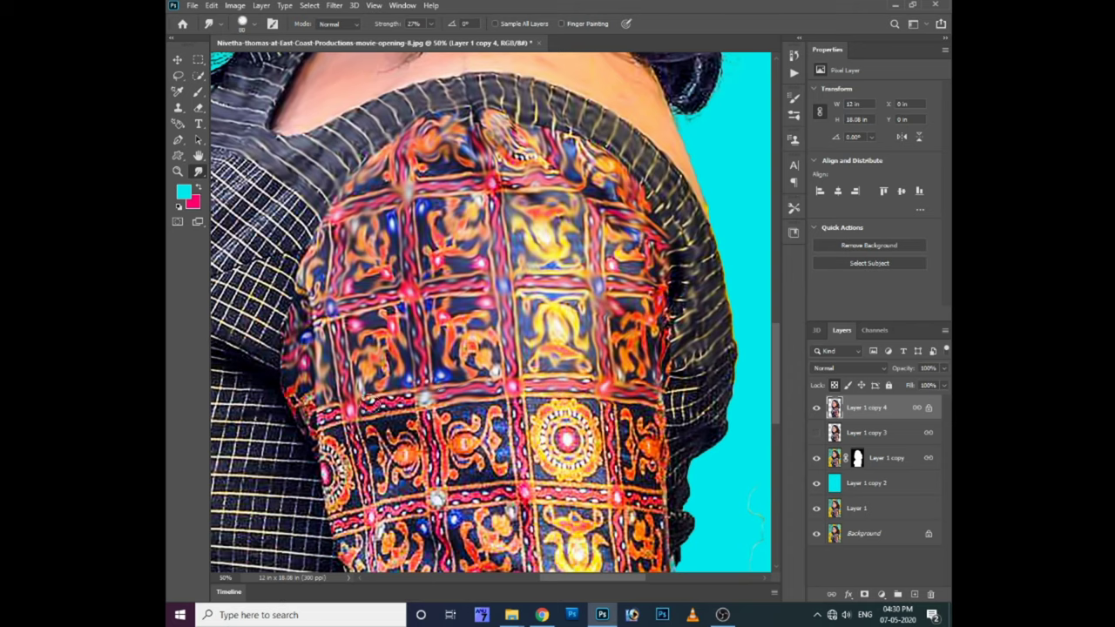
- Blur the sleeve's left edge, the central motifs and the circular medallion
drag(488, 401, 534, 331)
drag(396, 410, 340, 322)
mouse_move(353, 366)
mouse_down()
mouse_move(392, 436)
mouse_move(440, 349)
mouse_up()
mouse_move(410, 405)
mouse_down()
mouse_move(488, 335)
mouse_move(540, 375)
mouse_move(470, 331)
mouse_move(427, 340)
mouse_up()
mouse_move(547, 315)
mouse_down()
mouse_move(566, 379)
mouse_move(488, 432)
mouse_up()
mouse_move(578, 424)
mouse_down()
mouse_move(654, 392)
mouse_move(584, 335)
mouse_move(645, 406)
mouse_up()
mouse_move(618, 340)
mouse_down()
mouse_move(582, 366)
mouse_move(662, 348)
mouse_move(710, 410)
mouse_move(662, 353)
mouse_move(708, 353)
mouse_move(623, 362)
mouse_move(629, 474)
mouse_up()
- Smudge the shoulder seam and the grid lines beneath it
scroll(405, 357, left, 5)
mouse_move(504, 137)
mouse_down()
mouse_move(610, 201)
mouse_move(487, 149)
mouse_move(596, 196)
mouse_move(523, 222)
mouse_up()
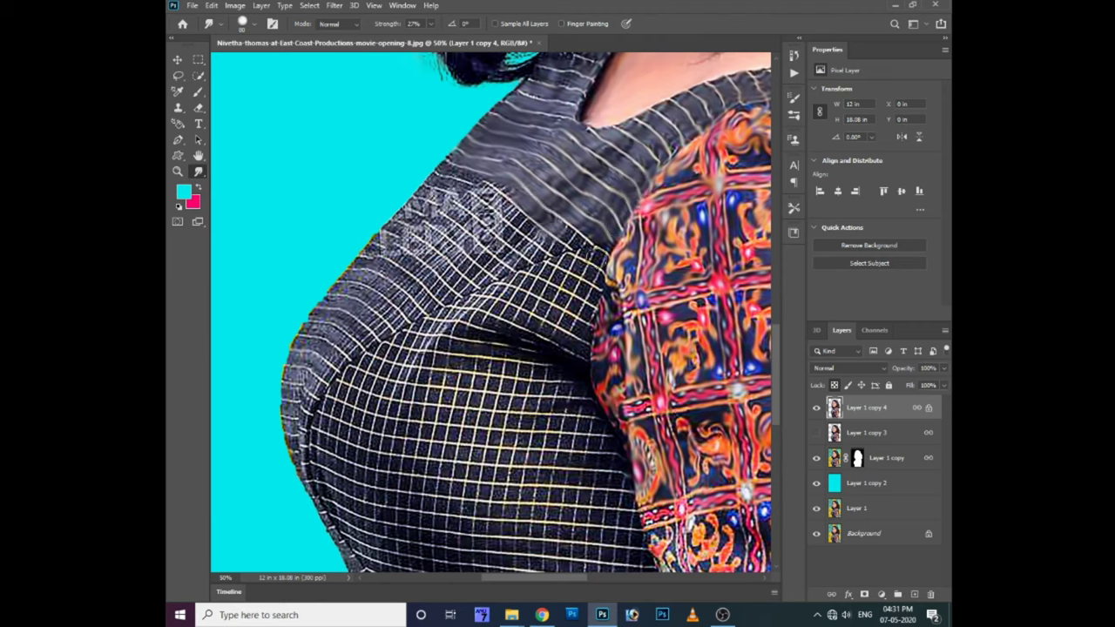
mouse_move(610, 253)
mouse_down()
mouse_move(551, 237)
mouse_move(493, 194)
mouse_move(431, 170)
mouse_move(427, 196)
mouse_move(410, 202)
mouse_move(541, 259)
mouse_move(528, 269)
mouse_move(414, 205)
mouse_move(501, 257)
mouse_up()
mouse_move(471, 212)
mouse_down()
mouse_move(419, 219)
mouse_move(457, 255)
mouse_move(409, 240)
mouse_move(429, 262)
mouse_move(418, 287)
mouse_move(375, 253)
mouse_move(436, 305)
mouse_move(349, 274)
mouse_move(397, 305)
mouse_move(331, 279)
mouse_move(314, 305)
mouse_move(340, 344)
mouse_move(291, 348)
mouse_move(320, 362)
mouse_up()
- Blend the checkered yoke into the grey shoulder and push the grid's top edge down
scroll(349, 276, down, 1)
mouse_move(432, 280)
mouse_down()
mouse_move(557, 275)
mouse_move(592, 248)
mouse_move(557, 244)
mouse_up()
mouse_move(488, 265)
mouse_down()
mouse_move(575, 305)
mouse_move(522, 314)
mouse_move(461, 301)
mouse_move(431, 305)
mouse_move(471, 318)
mouse_move(387, 329)
mouse_move(525, 365)
mouse_up()
mouse_move(510, 359)
mouse_down()
mouse_move(349, 359)
mouse_move(605, 415)
mouse_move(418, 392)
mouse_move(336, 361)
mouse_up()
mouse_move(453, 416)
mouse_down()
mouse_move(610, 425)
mouse_move(436, 417)
mouse_move(340, 392)
mouse_move(513, 441)
mouse_move(613, 442)
mouse_move(523, 457)
mouse_move(392, 440)
mouse_move(309, 409)
mouse_move(296, 373)
mouse_move(292, 414)
mouse_move(392, 462)
mouse_move(602, 475)
mouse_move(523, 356)
mouse_up()
- Select the Clone Stamp tool from the stamp tool group
scroll(522, 355, up, 10)
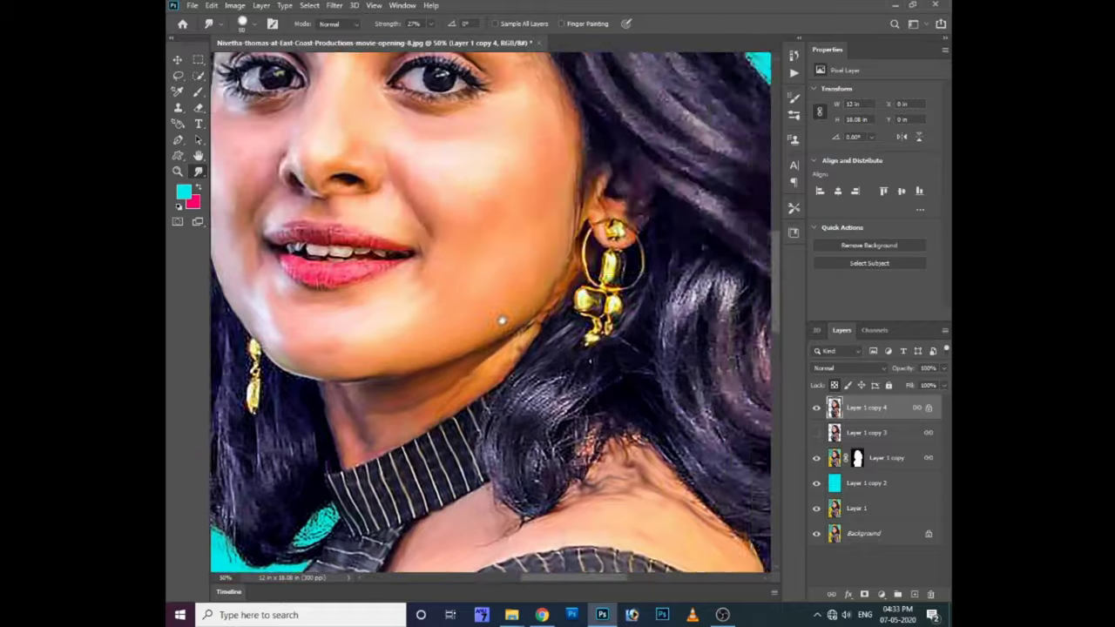
scroll(497, 319, up, 5)
click(178, 107)
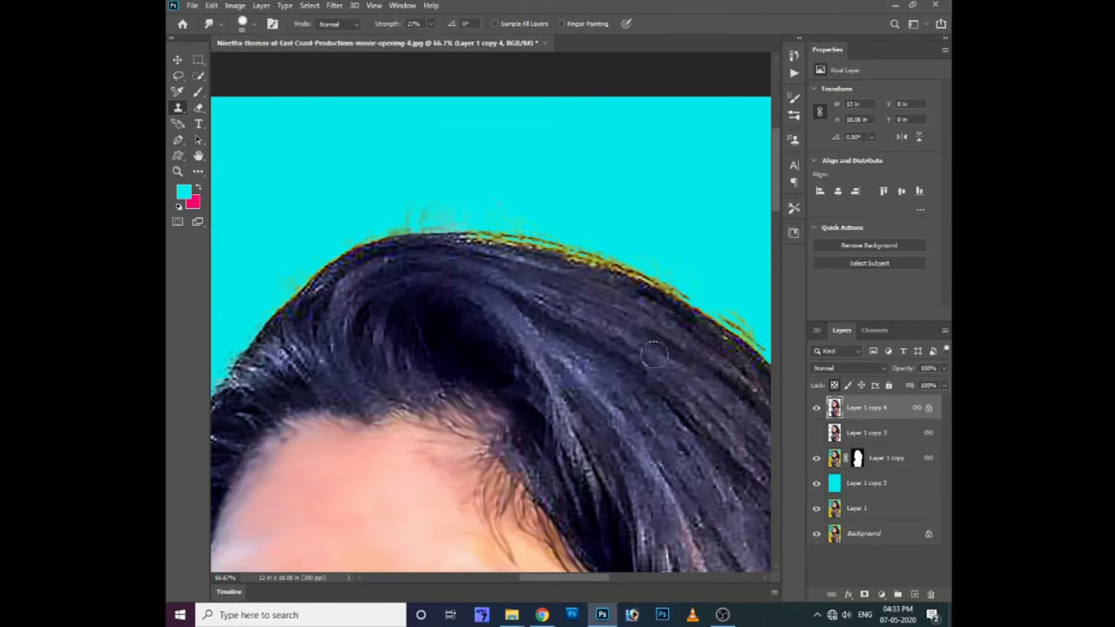
right_click(178, 107)
click(229, 122)
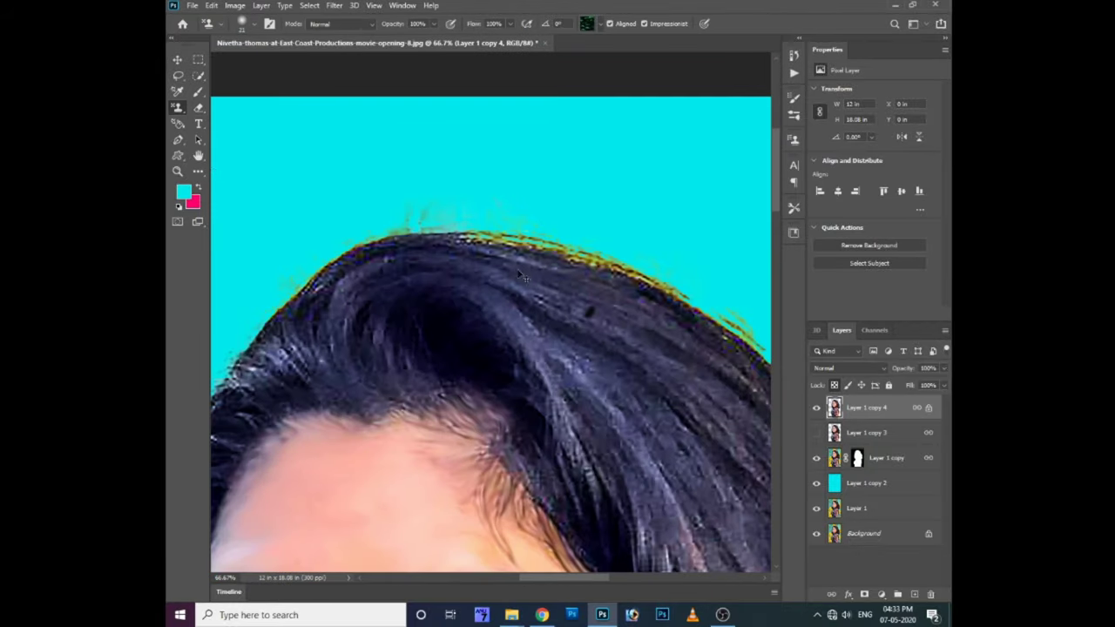
key(shift+s)
- Clone dark hair over the yellow fringe along the top of the hair
drag(639, 310, 467, 266)
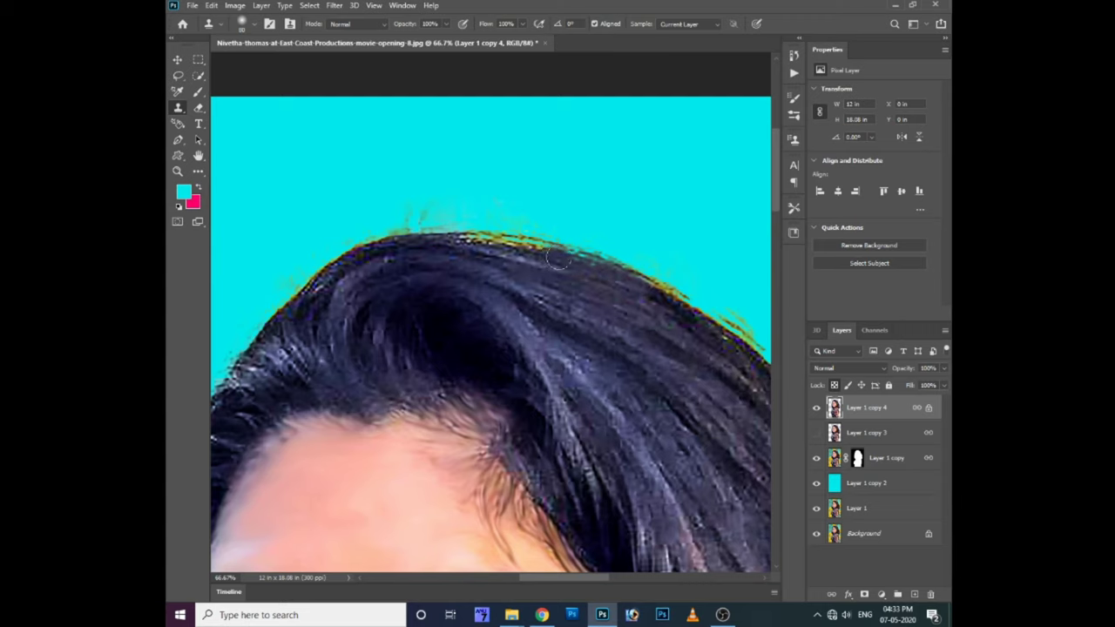
scroll(497, 262, down, 2)
scroll(603, 297, down, 2)
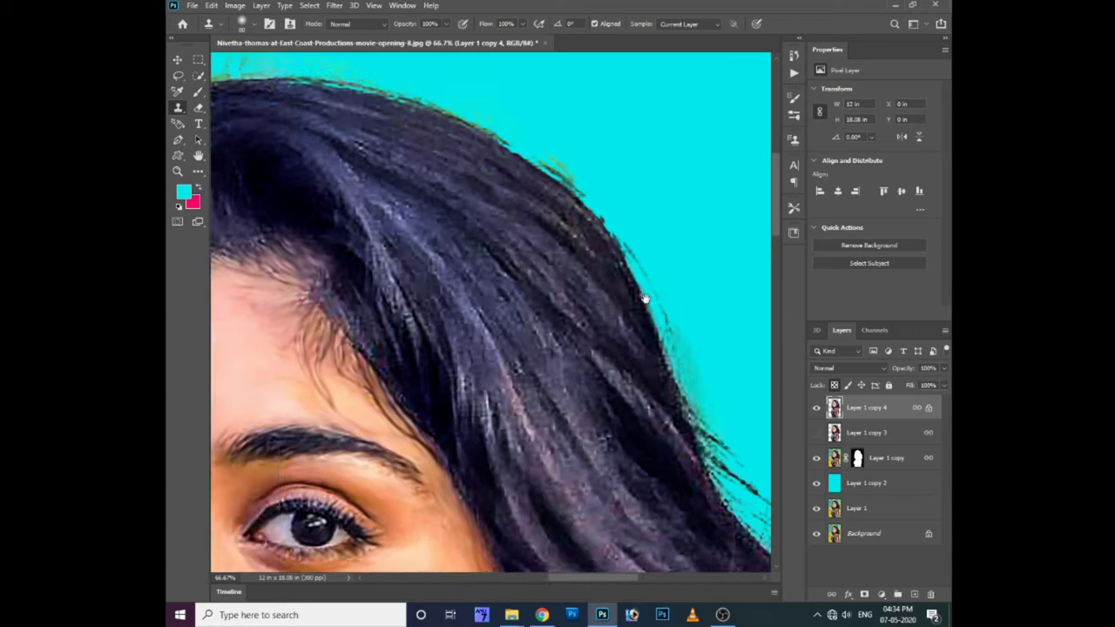
scroll(609, 301, down, 2)
scroll(623, 340, down, 3)
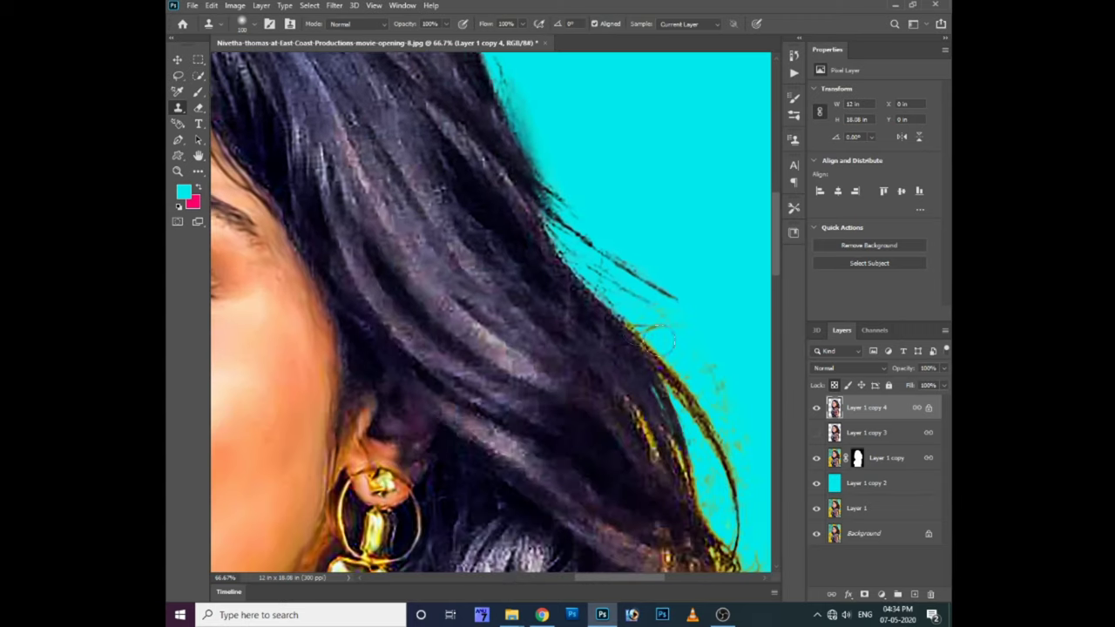
scroll(614, 331, down, 2)
drag(605, 302, 637, 374)
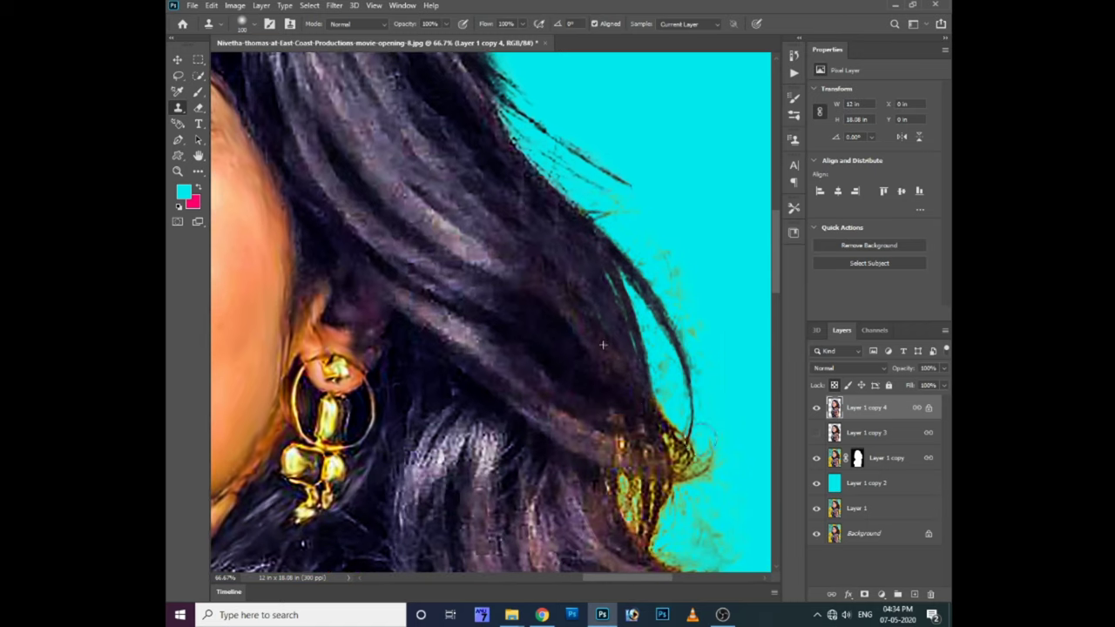
- Cover the remaining yellow strands at the hair edge with dark hair and review
scroll(637, 374, down, 2)
drag(576, 283, 589, 432)
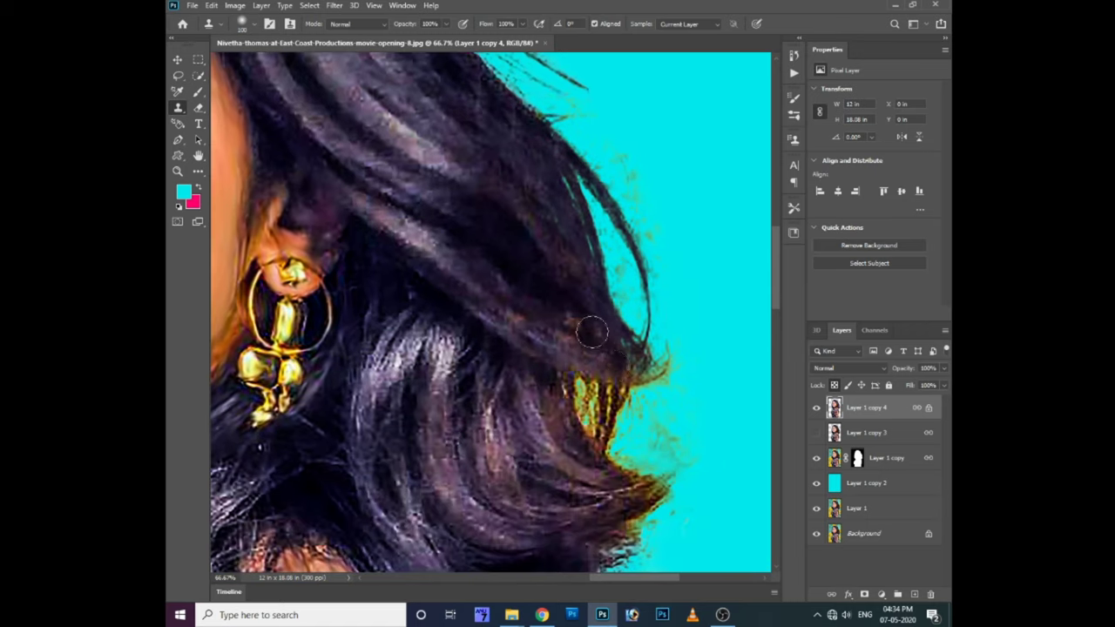
drag(610, 349, 649, 383)
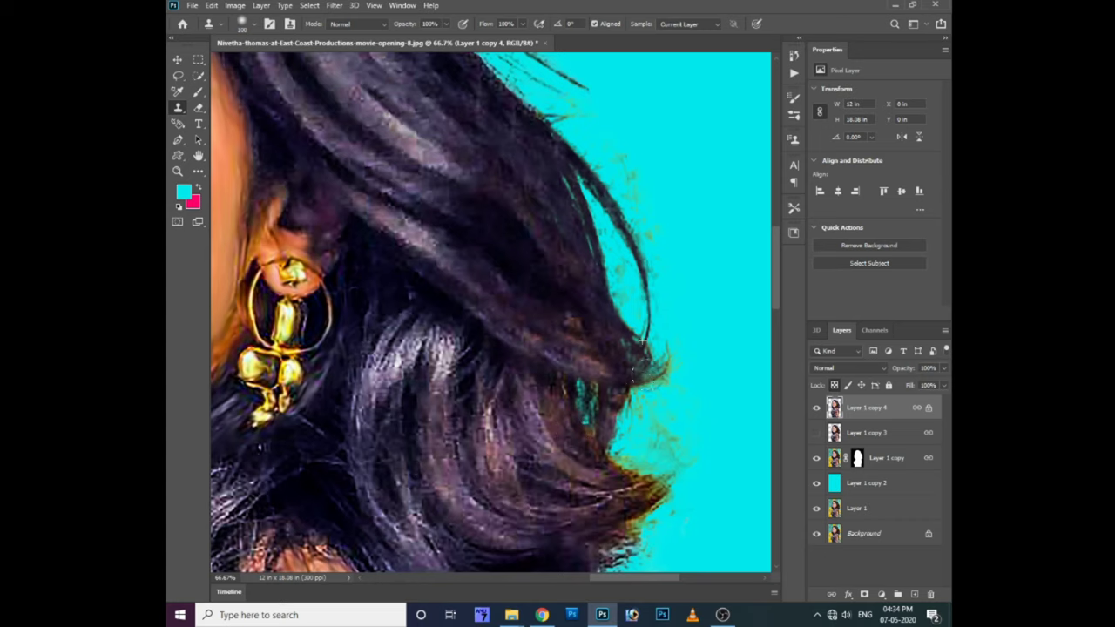
scroll(645, 374, down, 2)
mouse_move(567, 410)
mouse_down()
mouse_move(628, 375)
mouse_move(610, 405)
mouse_up()
scroll(600, 374, down, 2)
scroll(579, 368, down, 2)
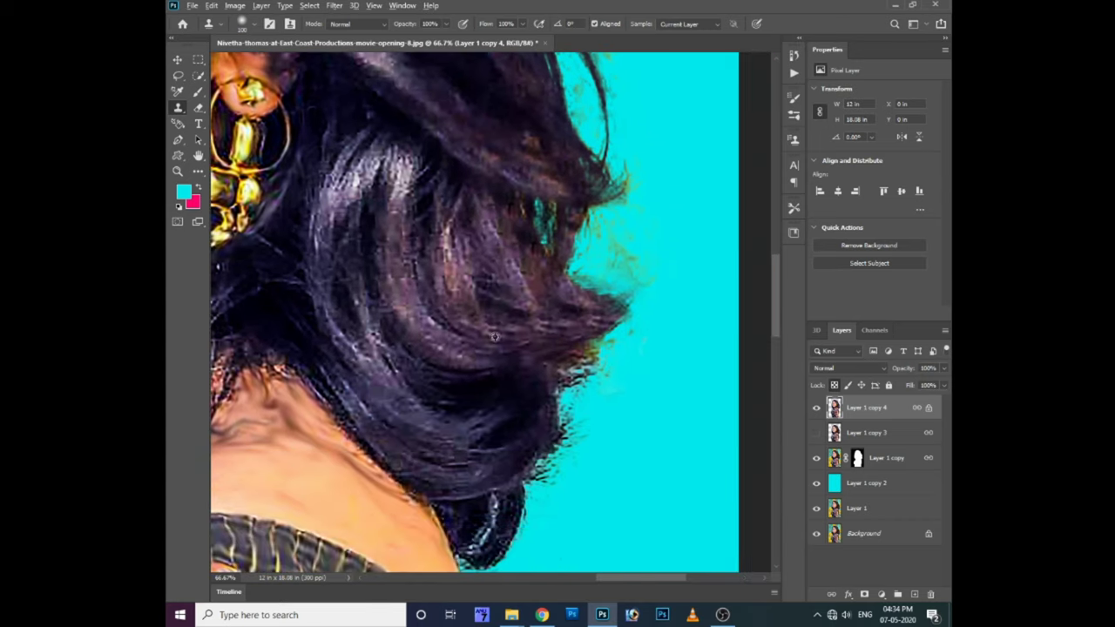
scroll(585, 196, up, 3)
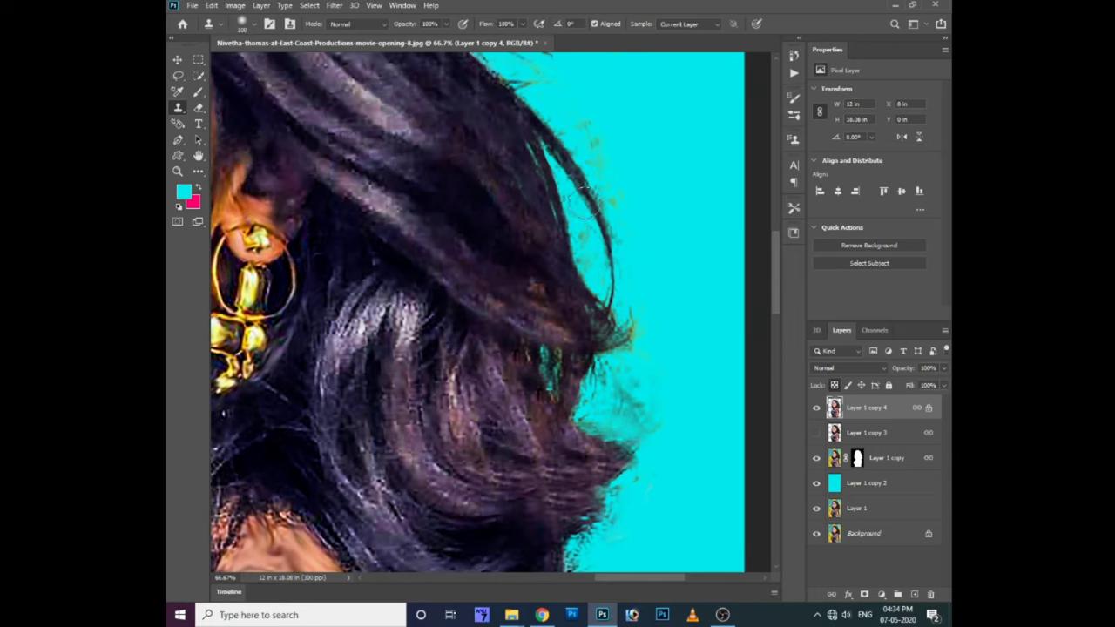
scroll(601, 178, up, 3)
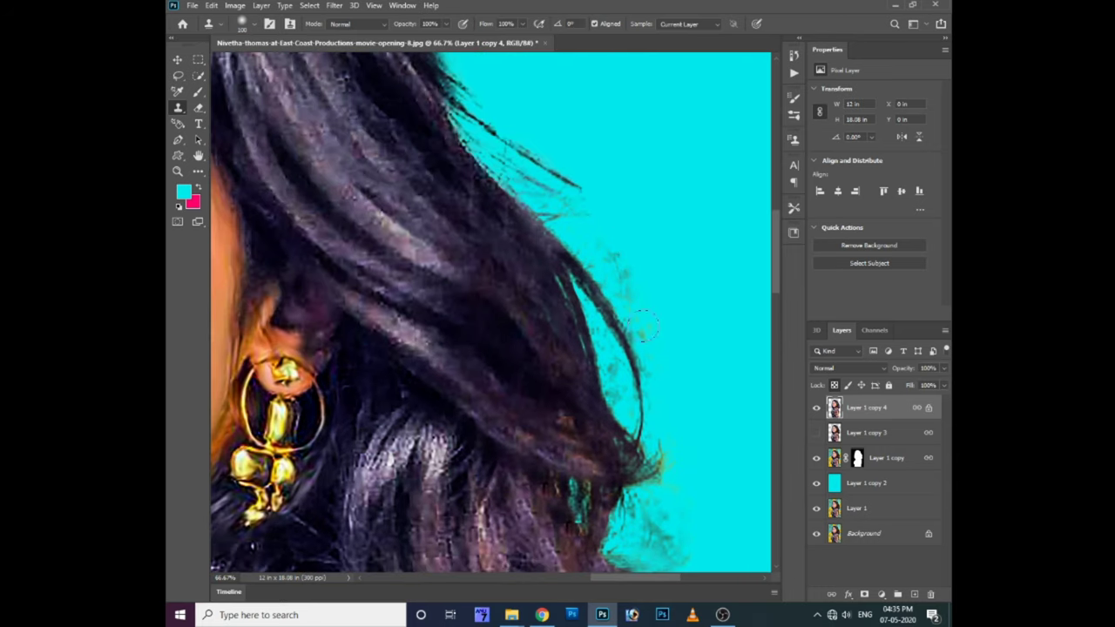
scroll(626, 209, down, 2)
scroll(645, 404, down, 5)
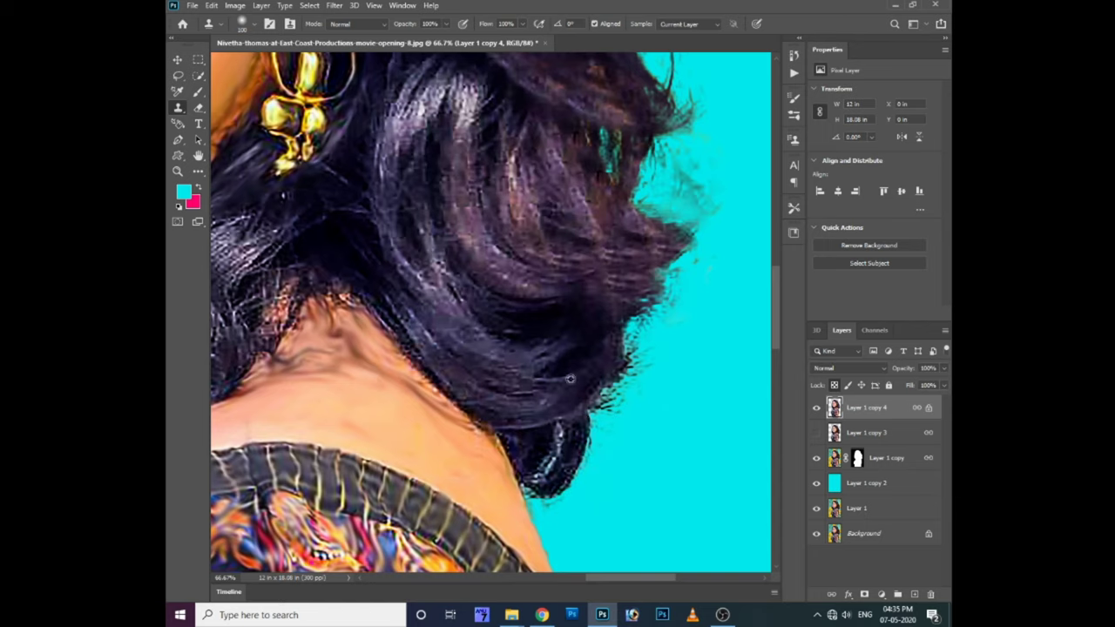
scroll(607, 366, down, 3)
scroll(360, 386, up, 3)
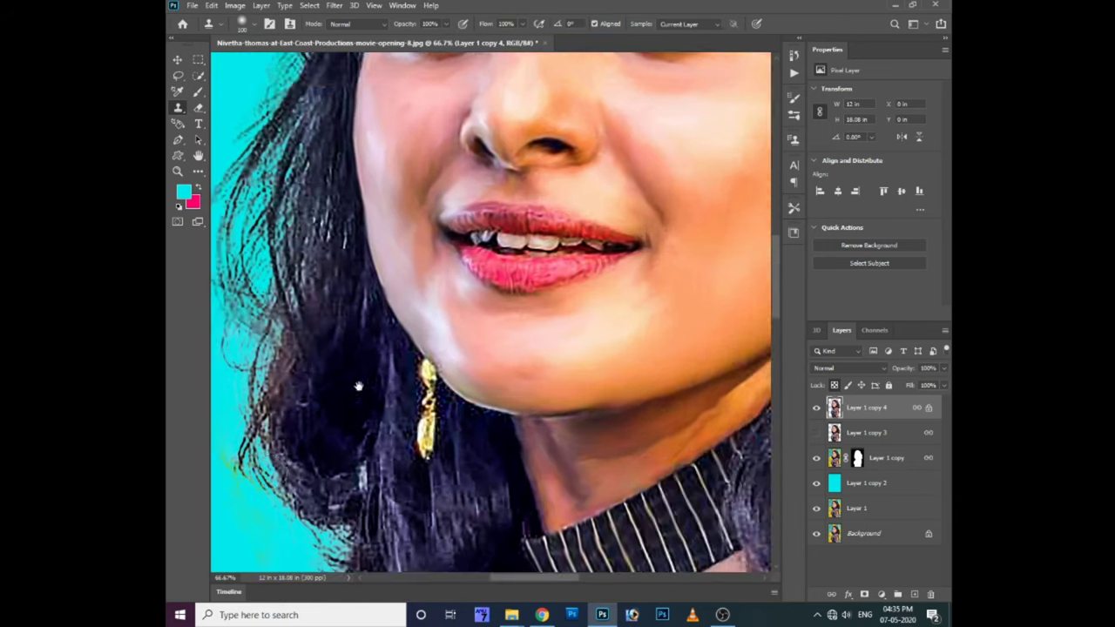
- Clone away the yellowish fringe along the top hairline
key(e)
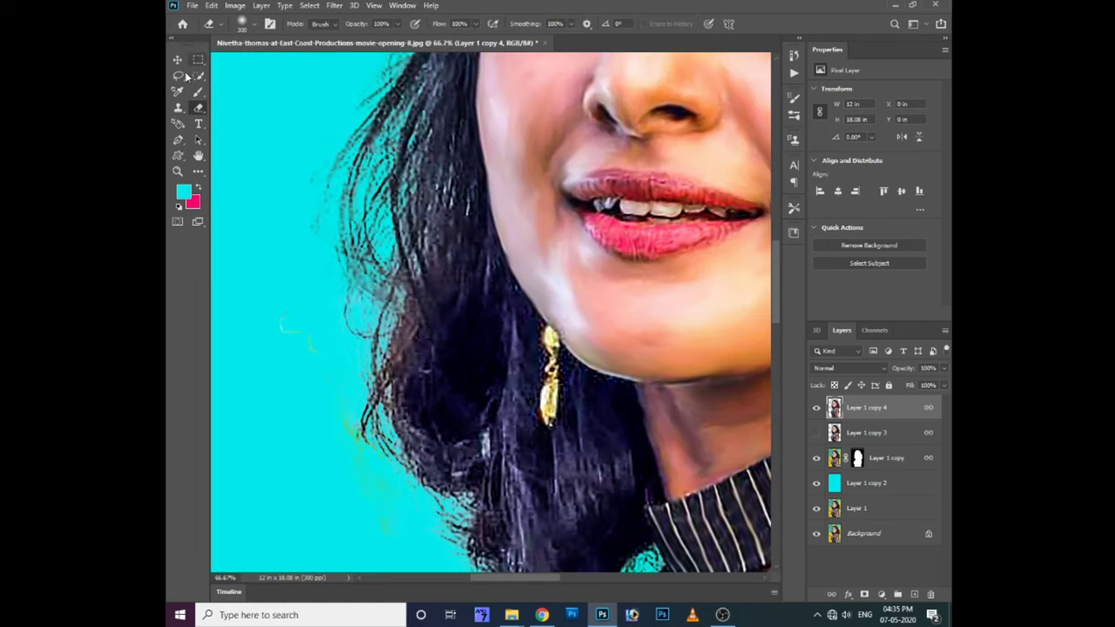
scroll(322, 370, down, 2)
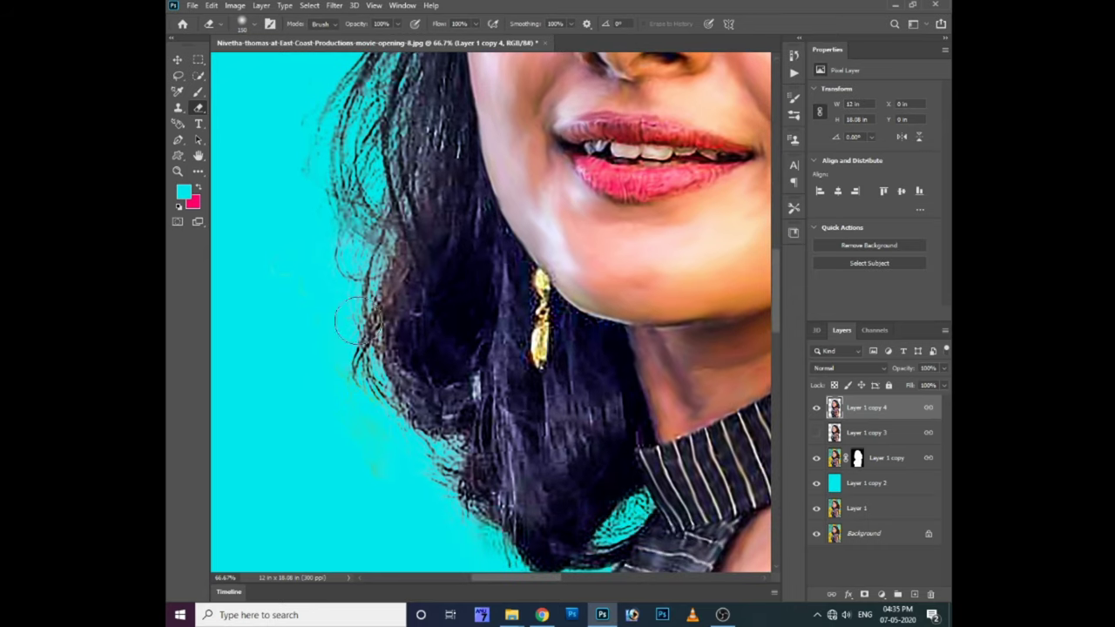
scroll(305, 322, up, 2)
scroll(313, 252, up, 1)
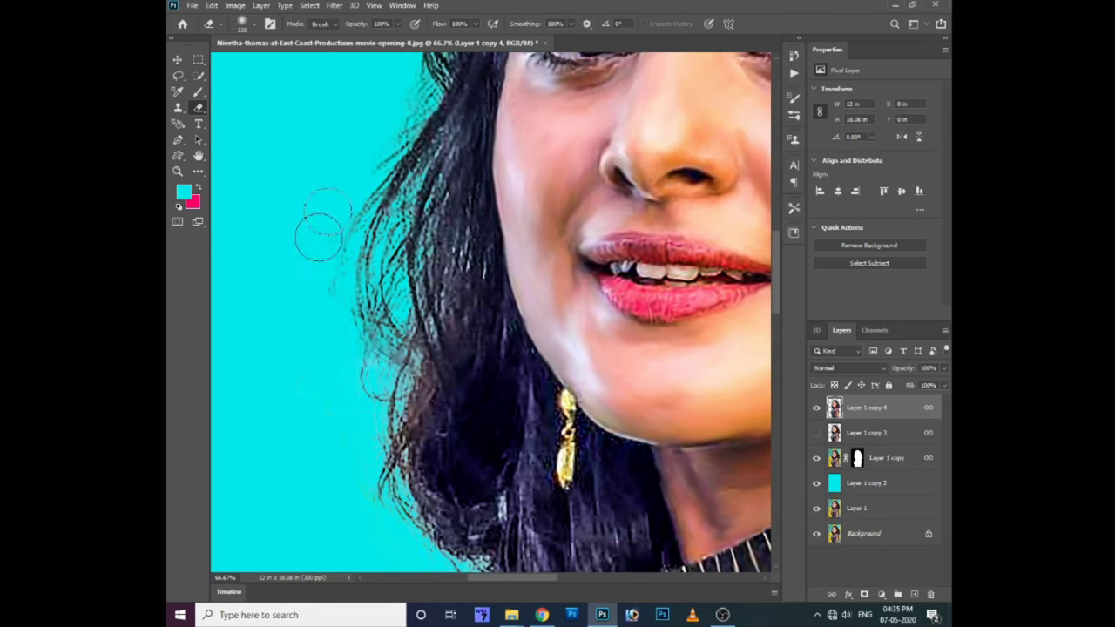
scroll(339, 252, up, 5)
right_click(330, 244)
click(331, 145)
scroll(392, 135, up, 6)
scroll(455, 125, up, 3)
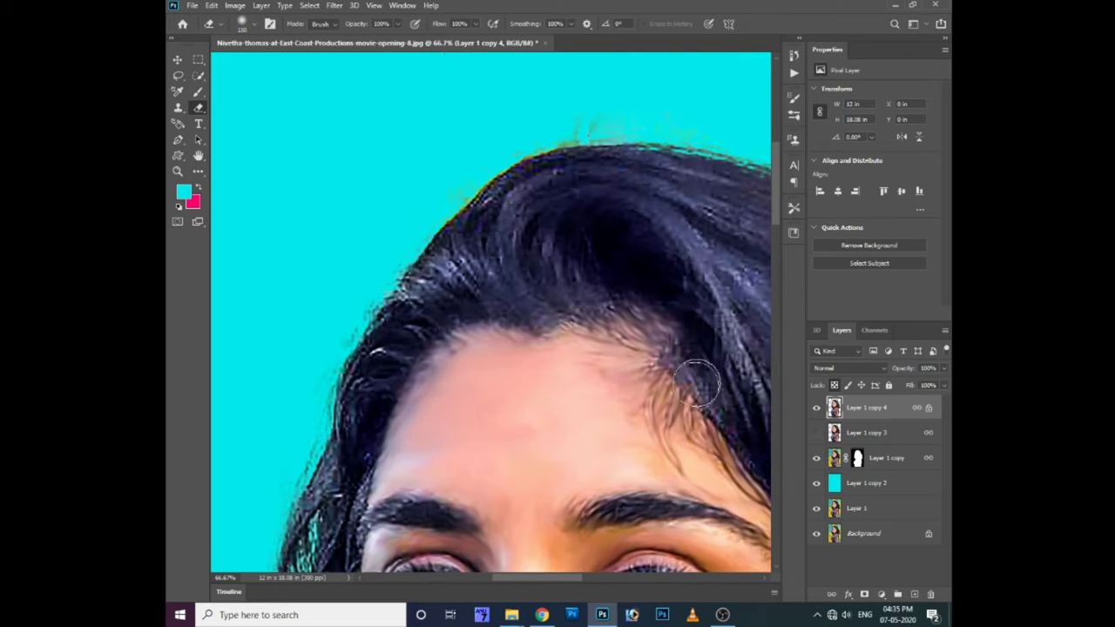
key(s)
mouse_move(580, 155)
mouse_down()
mouse_move(521, 171)
mouse_move(467, 229)
mouse_move(496, 187)
mouse_move(446, 229)
mouse_up()
- Keep Layer 1 copy 4 active, zoom in on the mouth, and switch to the Smudge Tool
key(ctrl+minus)
key(e)
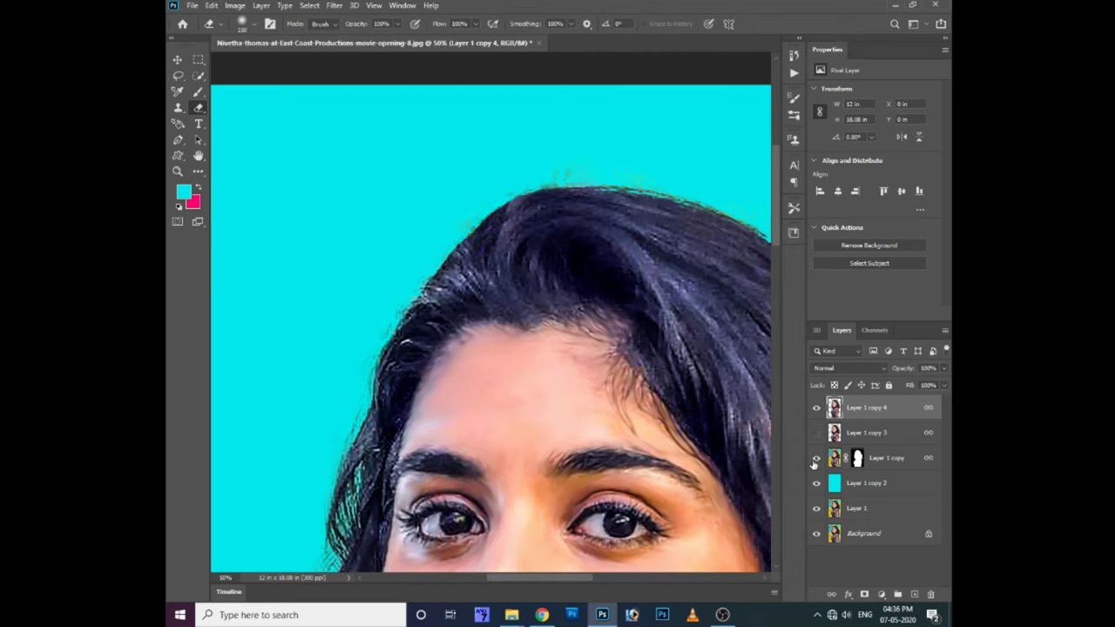
key(ctrl+minus)
ctrl+right_click(601, 359)
click(604, 359)
key(ctrl+plus)
key(ctrl+plus)
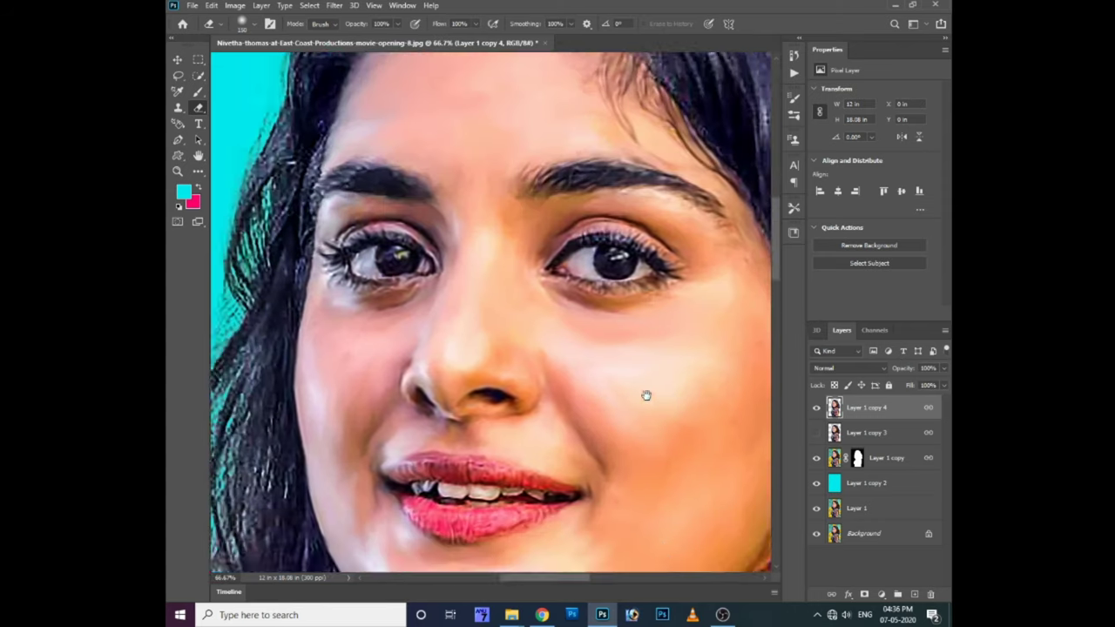
key(ctrl+plus)
click(199, 170)
click(262, 410)
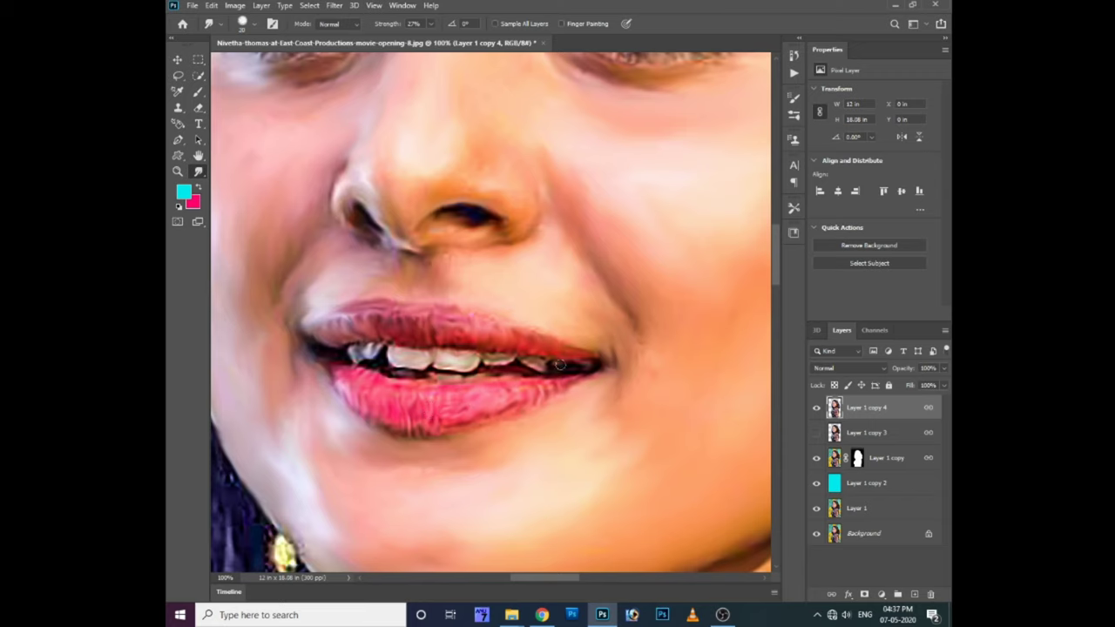
- Frame the top of the hair and give the smudge a scattered bristle tip, 90 px, 67% strength
key(ctrl+0)
scroll(560, 274, up, 3)
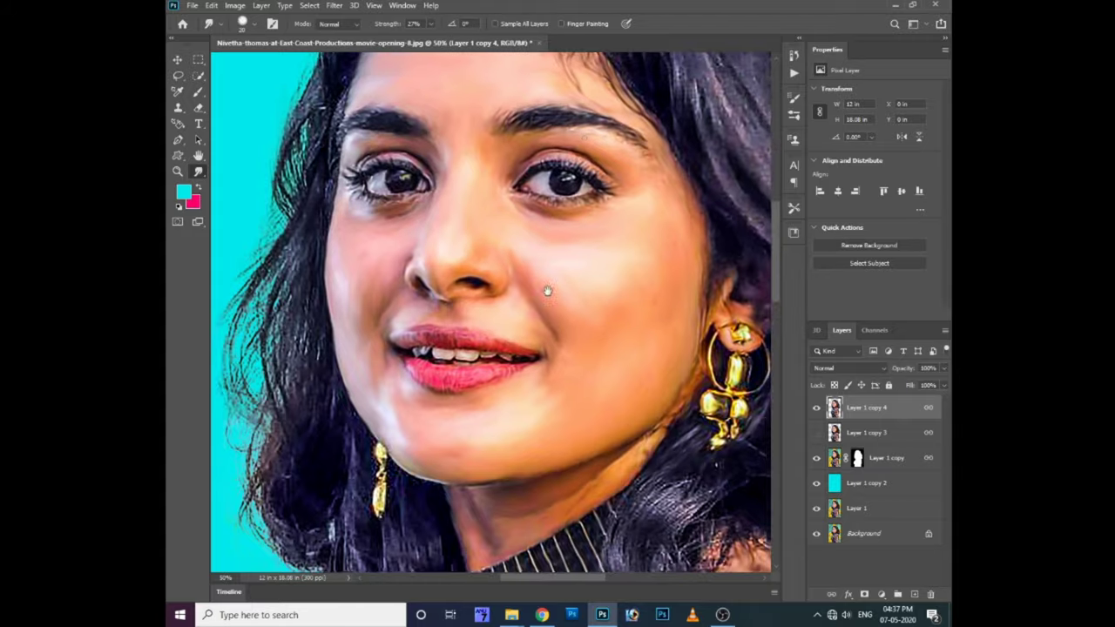
scroll(560, 274, up, 2)
drag(560, 273, 552, 262)
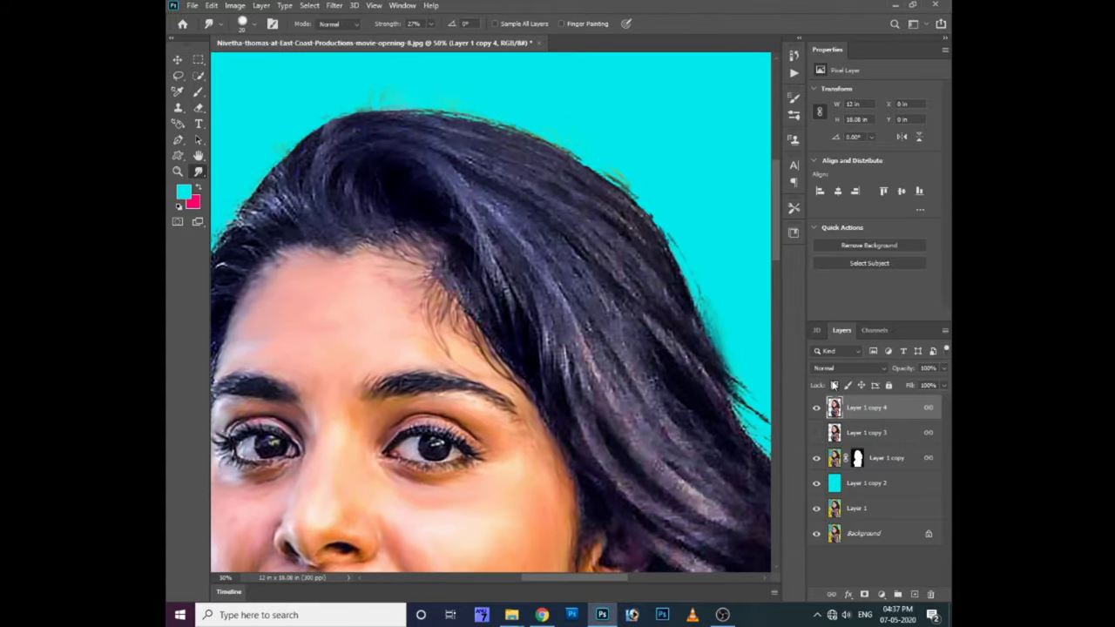
click(796, 100)
click(718, 121)
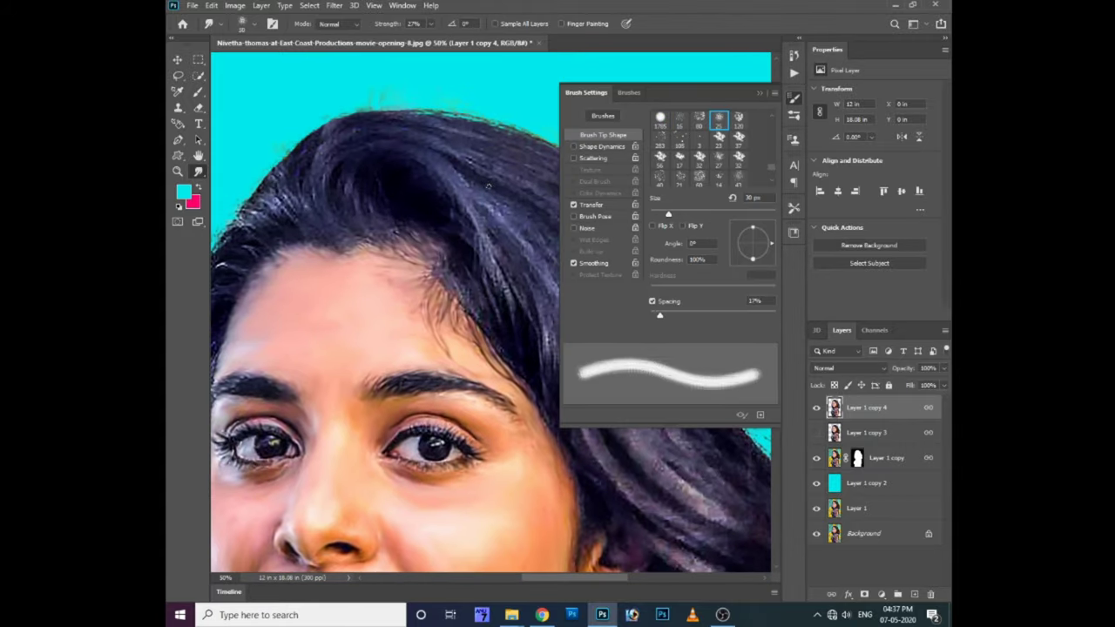
key(bracketleft)
key(bracketleft)
key(bracketleft)
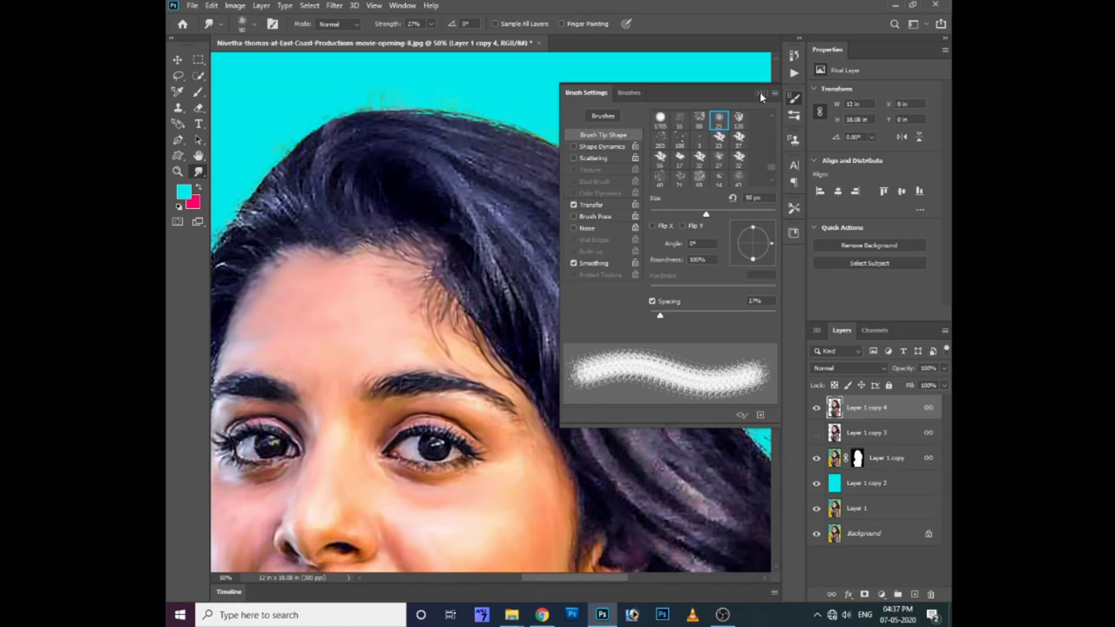
click(761, 95)
drag(431, 28, 460, 40)
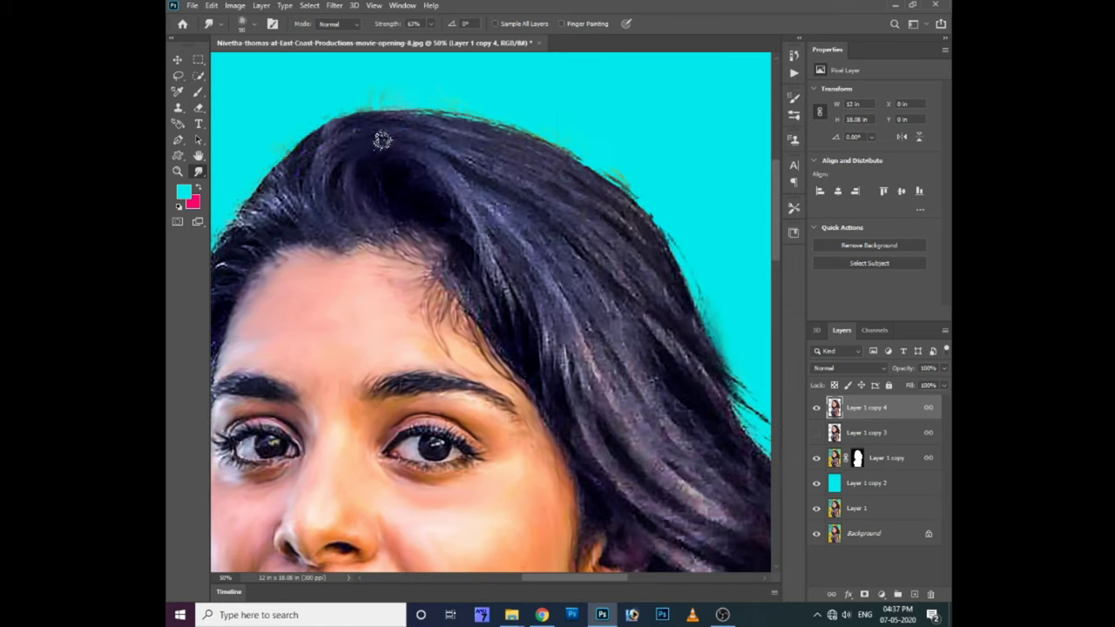
- Smudge the hairline and the hair on the right of the head at 68% strength
mouse_move(428, 226)
mouse_down()
mouse_move(355, 155)
mouse_move(378, 147)
mouse_move(329, 228)
mouse_move(355, 132)
mouse_move(469, 142)
mouse_move(506, 131)
mouse_move(598, 186)
mouse_move(528, 149)
mouse_move(447, 162)
mouse_move(482, 162)
mouse_move(654, 259)
mouse_move(702, 309)
mouse_move(600, 249)
mouse_move(665, 328)
mouse_move(641, 264)
mouse_up()
drag(434, 36, 438, 36)
mouse_move(474, 214)
mouse_down()
mouse_move(466, 182)
mouse_move(627, 288)
mouse_move(599, 283)
mouse_move(767, 413)
mouse_up()
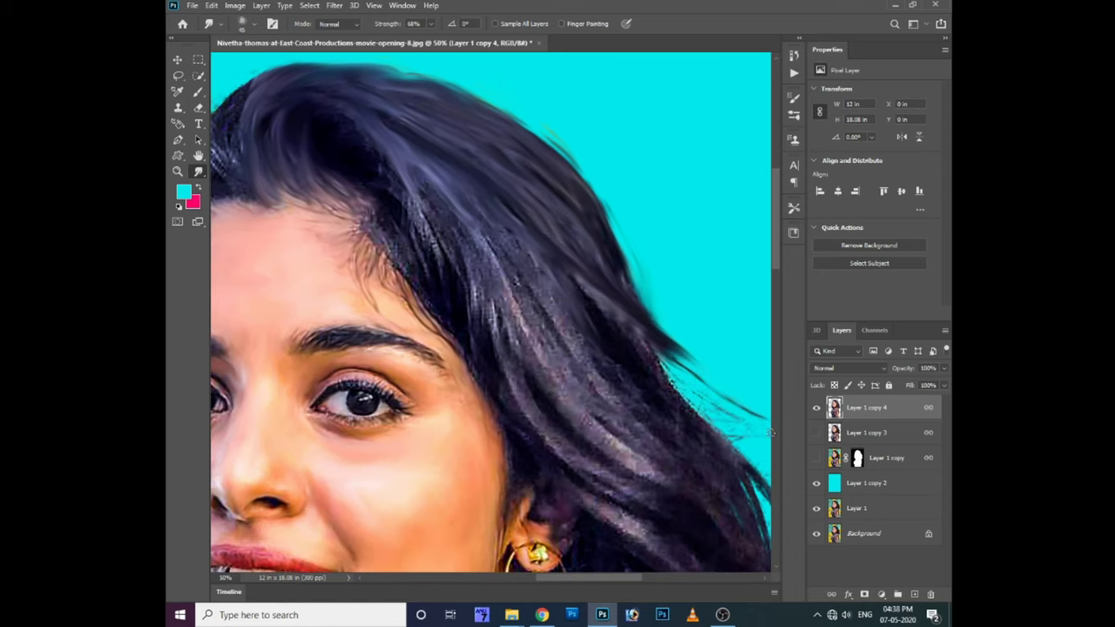
drag(653, 389, 692, 428)
mouse_move(523, 249)
mouse_down()
mouse_move(506, 281)
mouse_move(642, 418)
mouse_move(570, 369)
mouse_up()
drag(496, 369, 564, 377)
drag(509, 337, 654, 430)
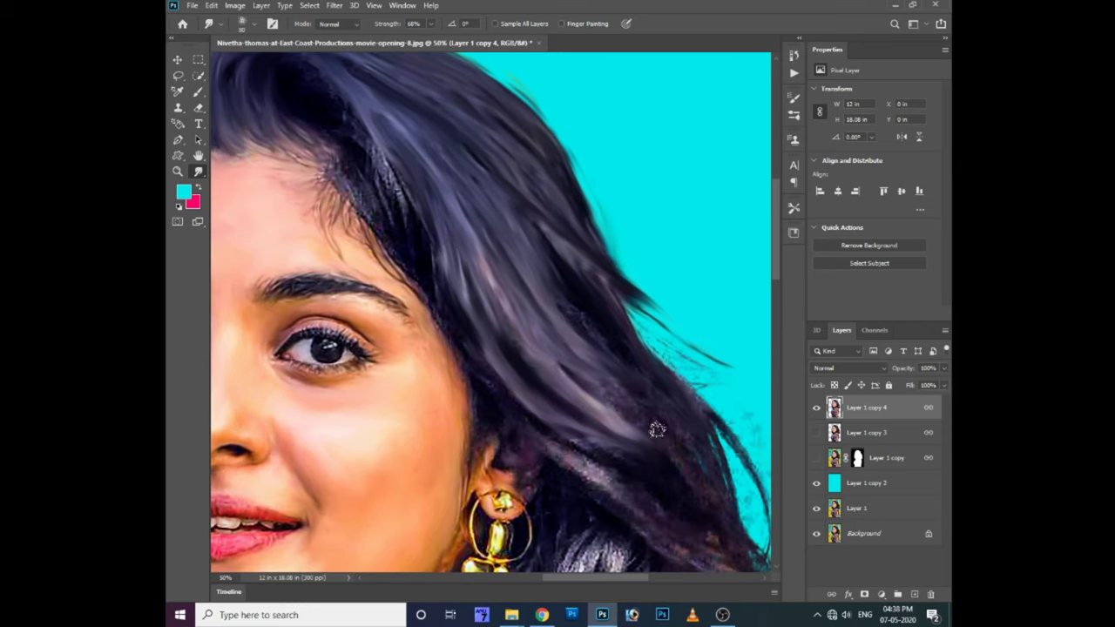
mouse_move(370, 142)
mouse_down()
mouse_move(401, 238)
mouse_move(438, 298)
mouse_up()
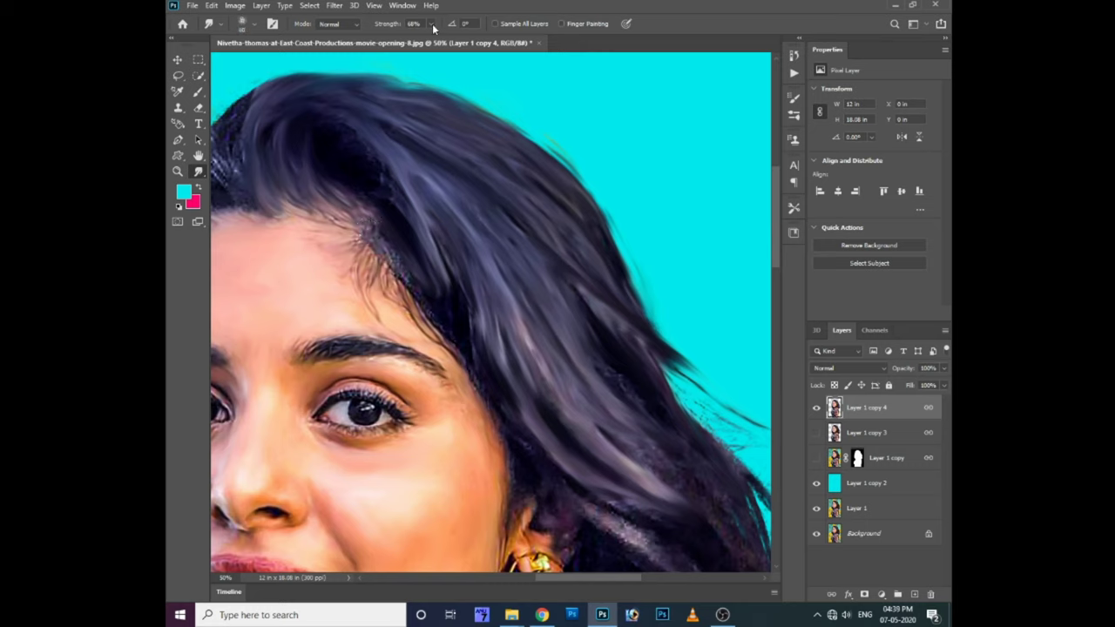
drag(377, 226, 409, 279)
- At 79% strength, pull dark right-edge strands down and out into the cyan background
key(6)
key(1)
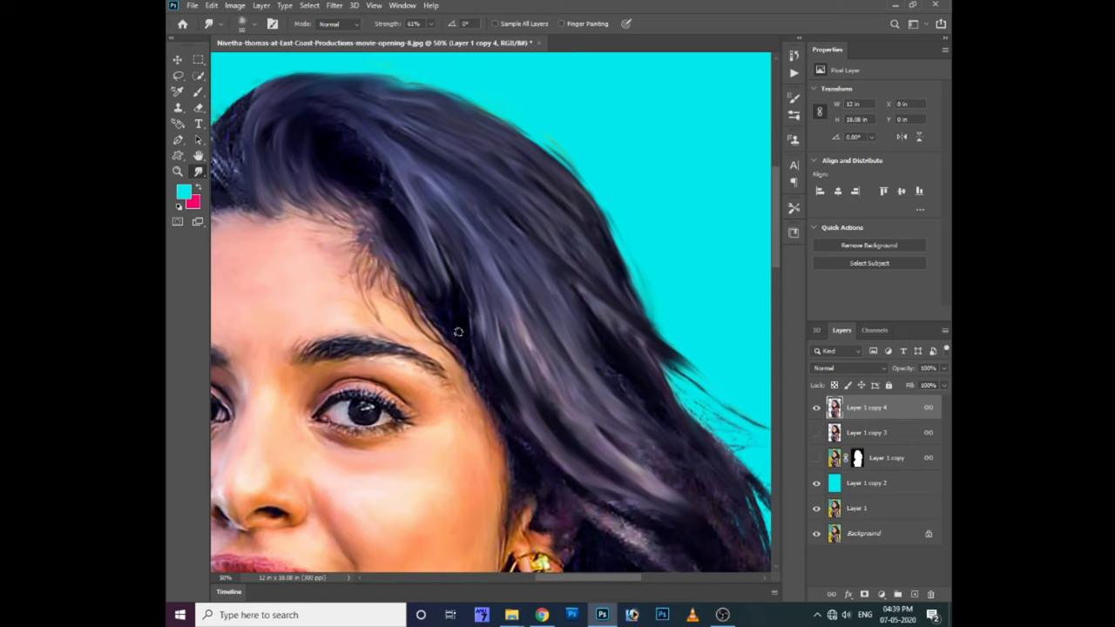
drag(571, 494, 518, 416)
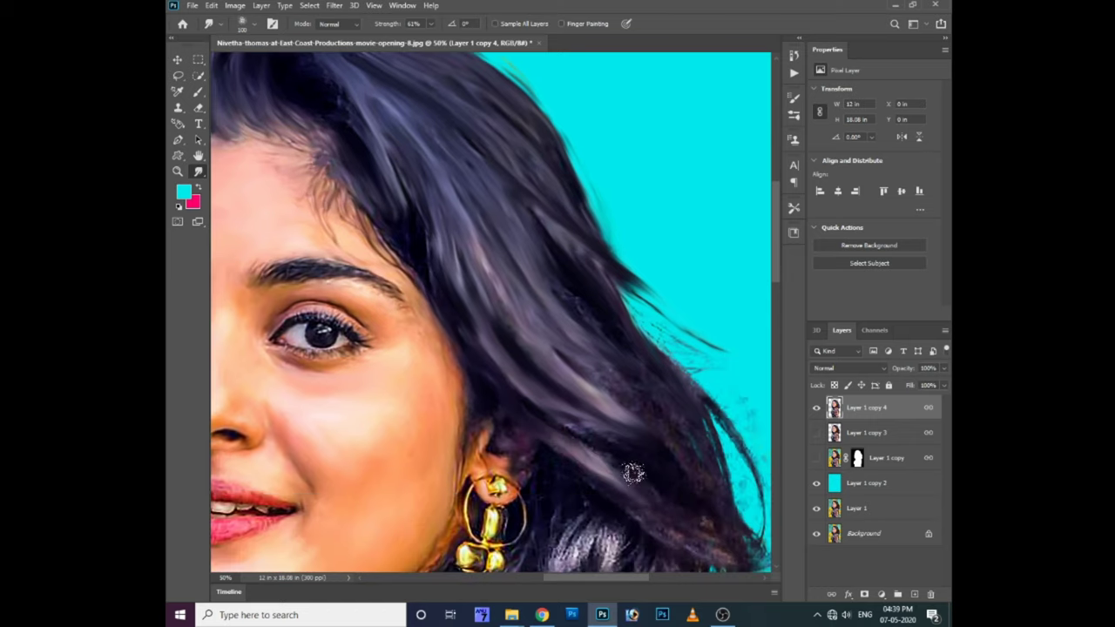
drag(632, 473, 563, 378)
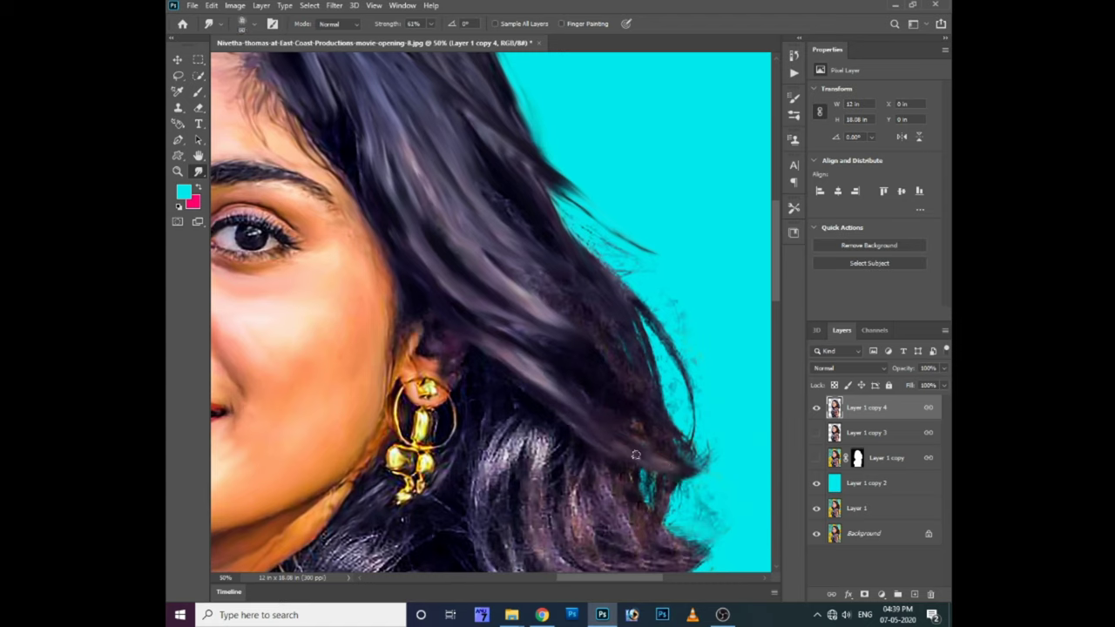
key(7)
key(9)
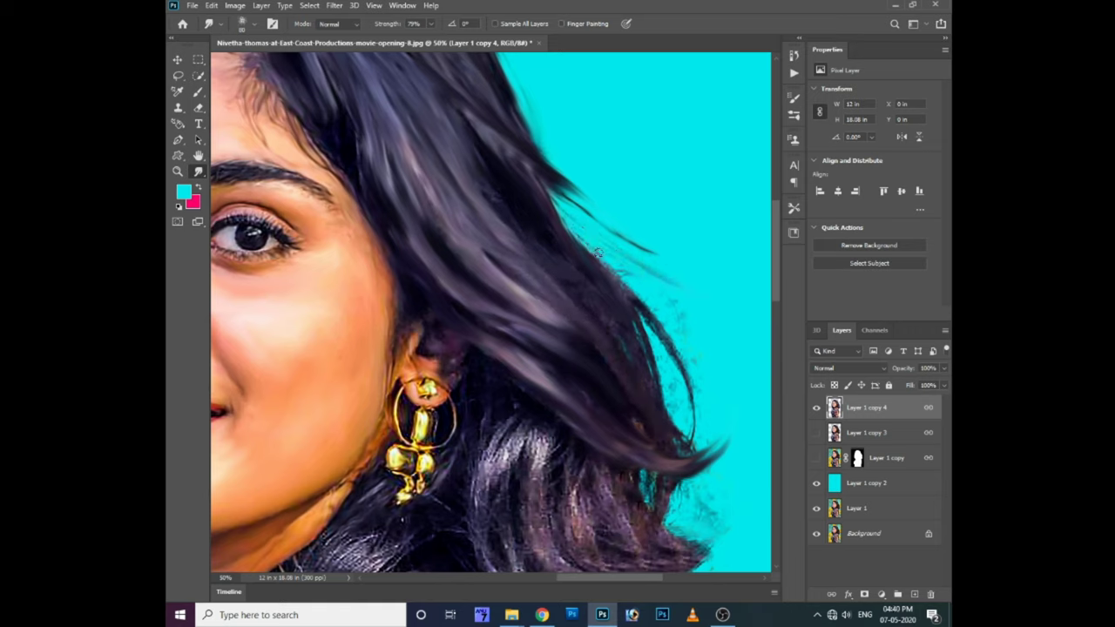
mouse_move(652, 322)
mouse_down()
mouse_move(706, 443)
mouse_move(679, 353)
mouse_up()
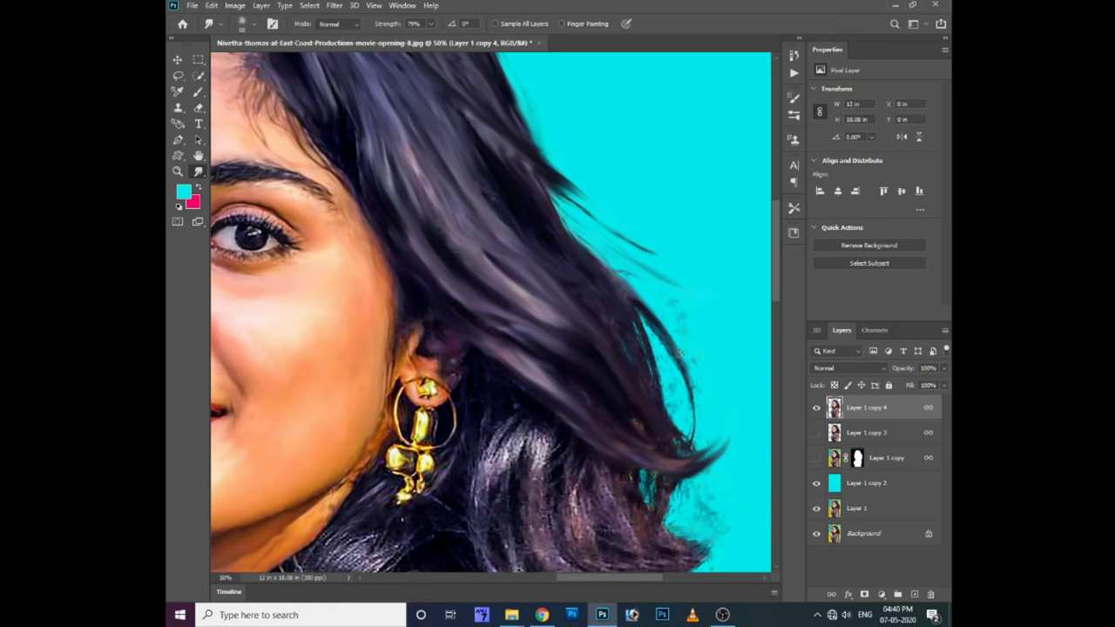
drag(645, 305, 691, 436)
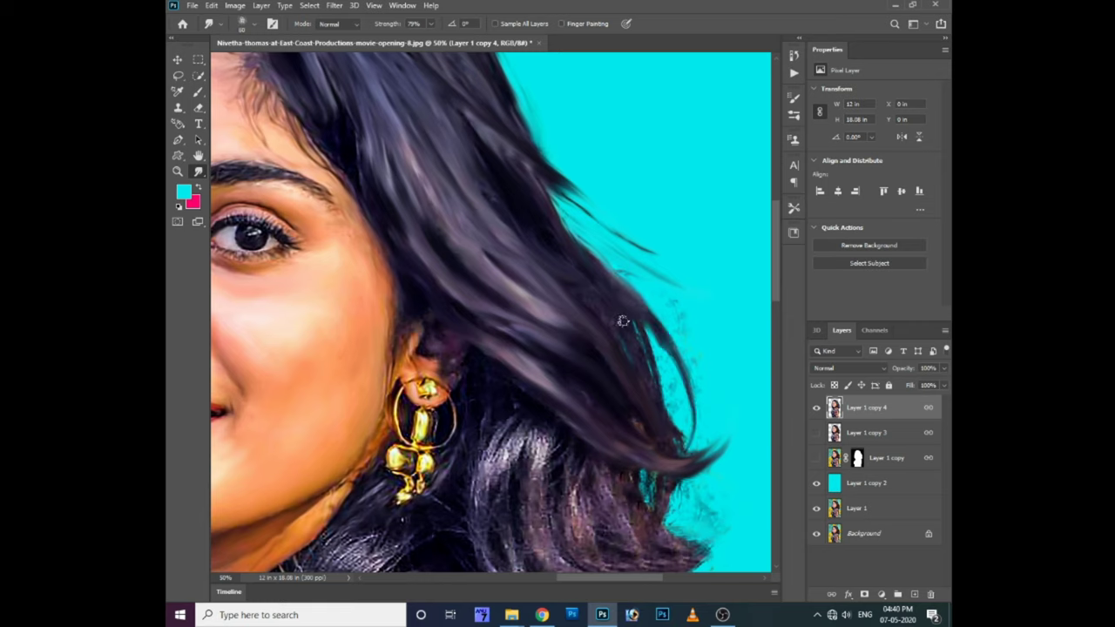
drag(597, 277, 745, 258)
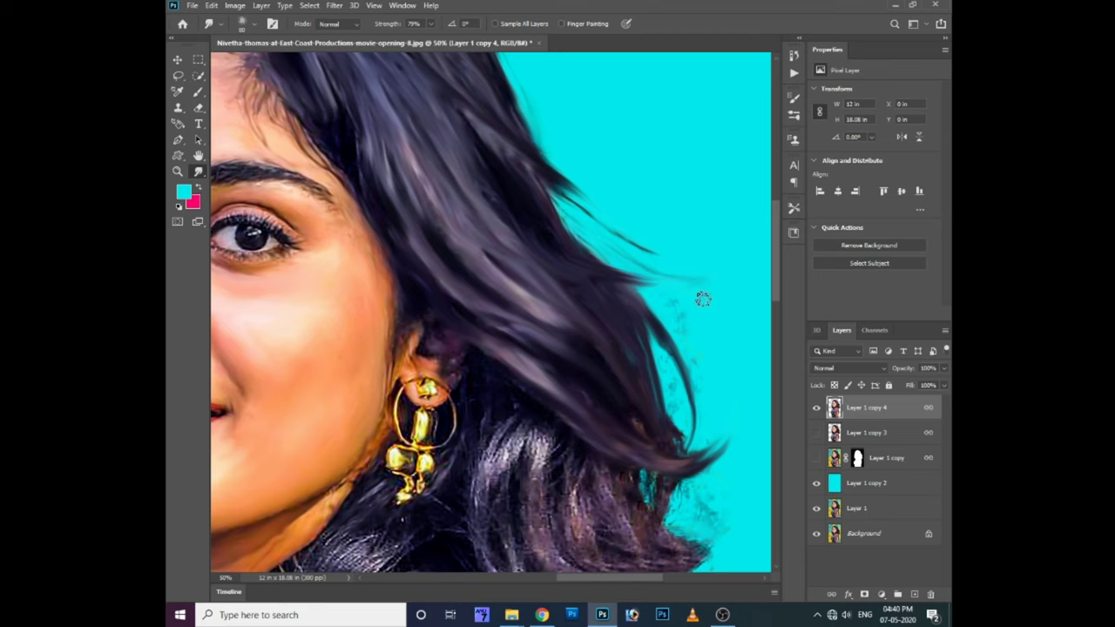
- Back at 68% strength, reshape the lower right hair strands and pull them into the cyan
key(e)
scroll(645, 235, down, 1)
scroll(645, 235, right, 1)
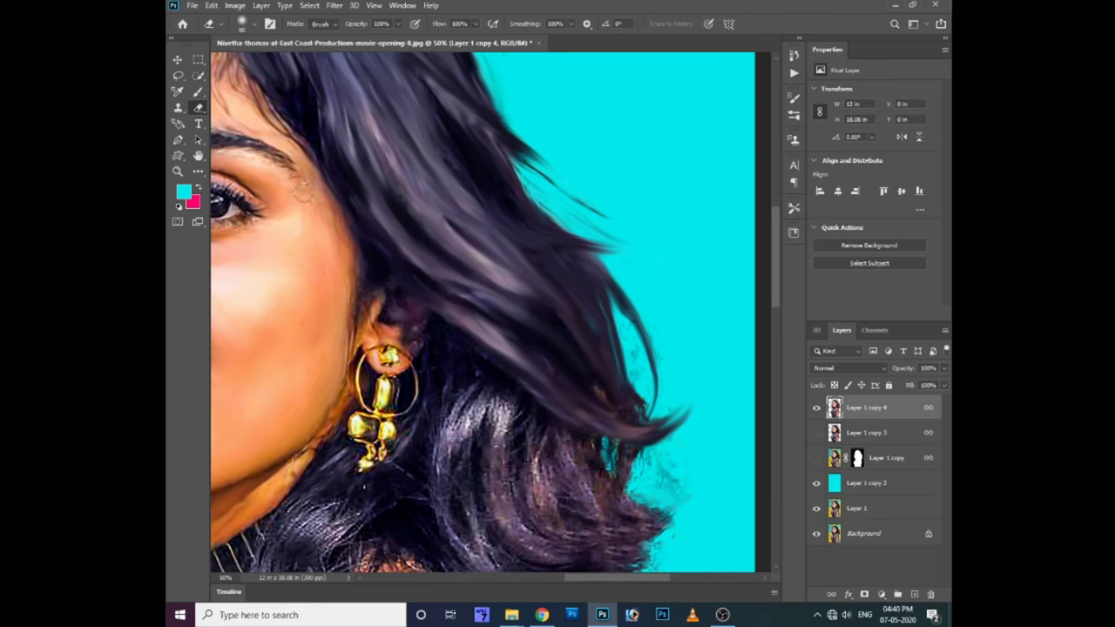
click(201, 174)
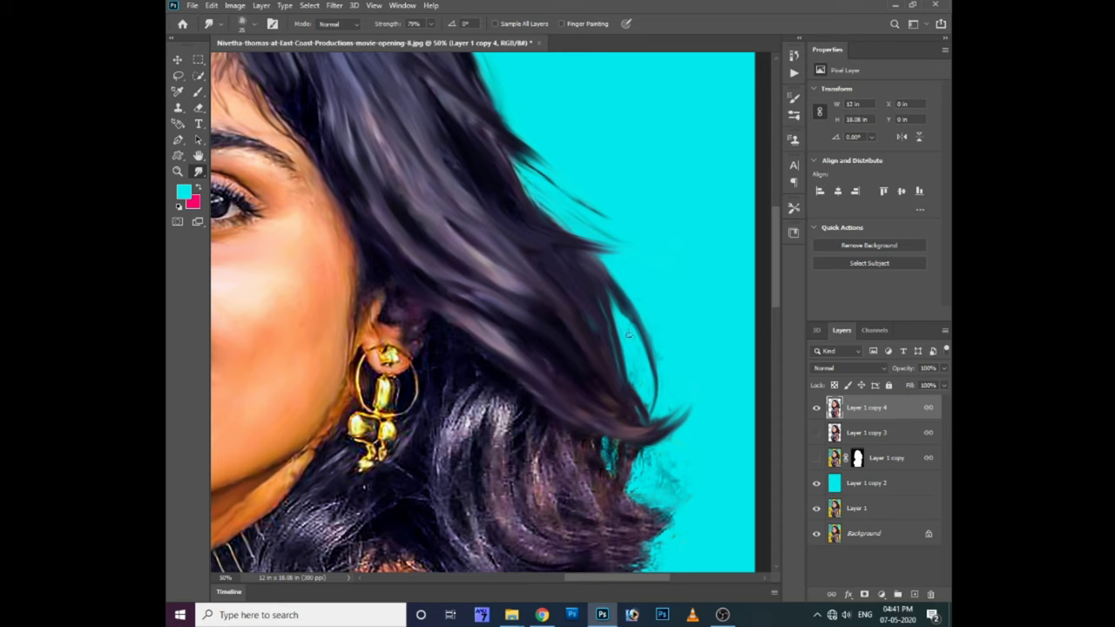
scroll(657, 330, down, 2)
key(6)
key(8)
drag(466, 336, 490, 392)
mouse_move(507, 351)
mouse_down()
mouse_move(536, 453)
mouse_move(526, 342)
mouse_move(610, 388)
mouse_move(613, 419)
mouse_move(679, 440)
mouse_up()
drag(595, 445, 660, 466)
drag(498, 380, 523, 479)
mouse_move(533, 479)
mouse_down()
mouse_move(639, 444)
mouse_move(588, 480)
mouse_move(641, 475)
mouse_up()
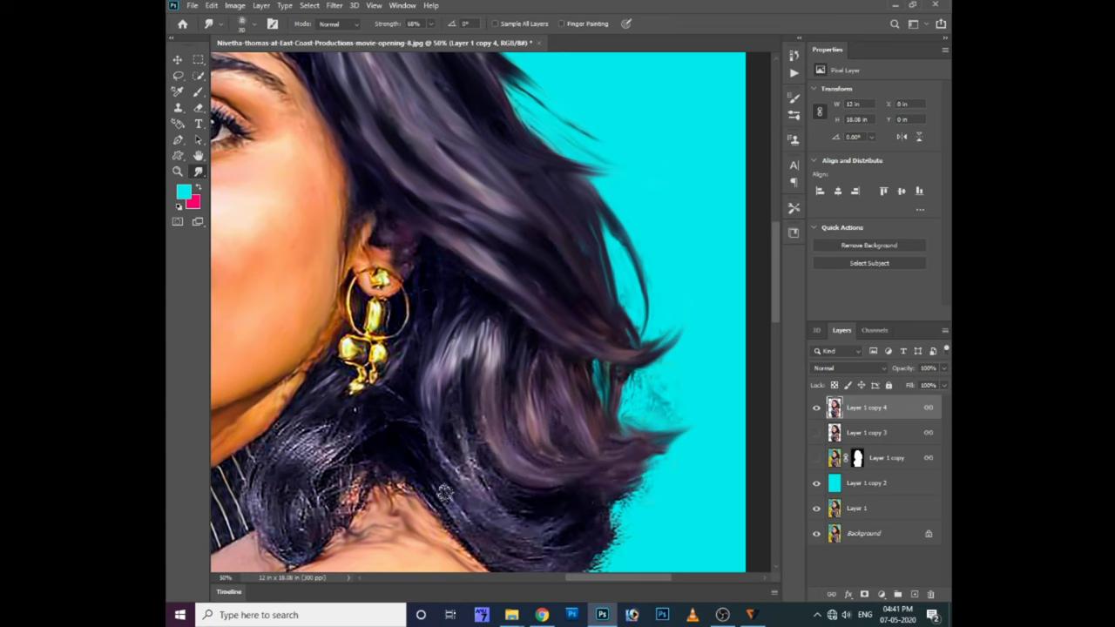
- Smooth the lower hair curl, its wispy strands, and the hair around the neck
drag(517, 488, 467, 393)
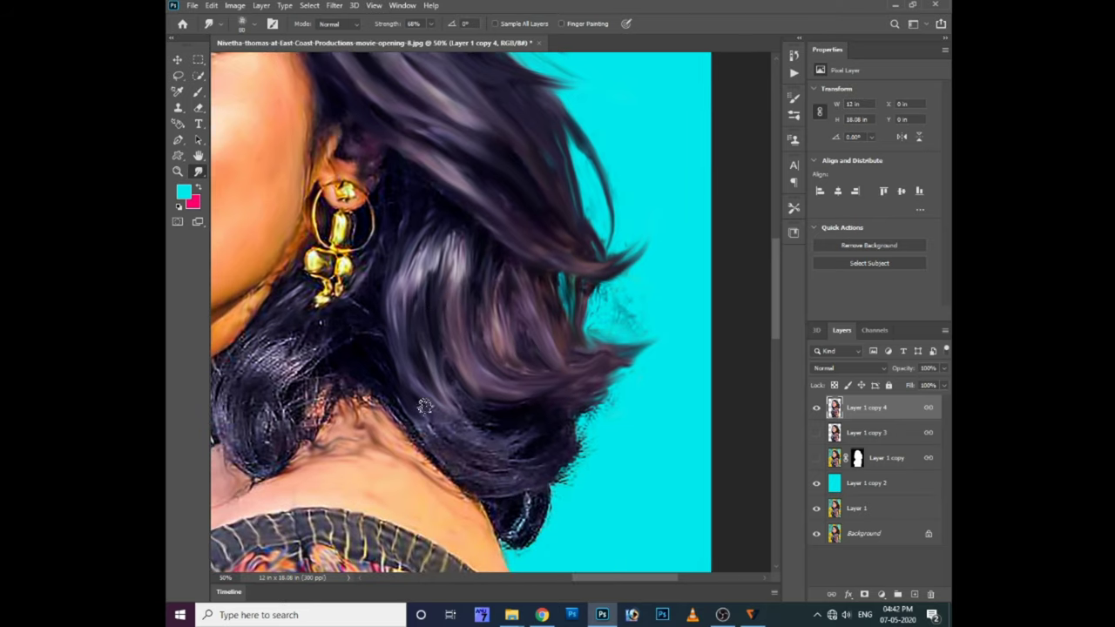
drag(577, 420, 633, 361)
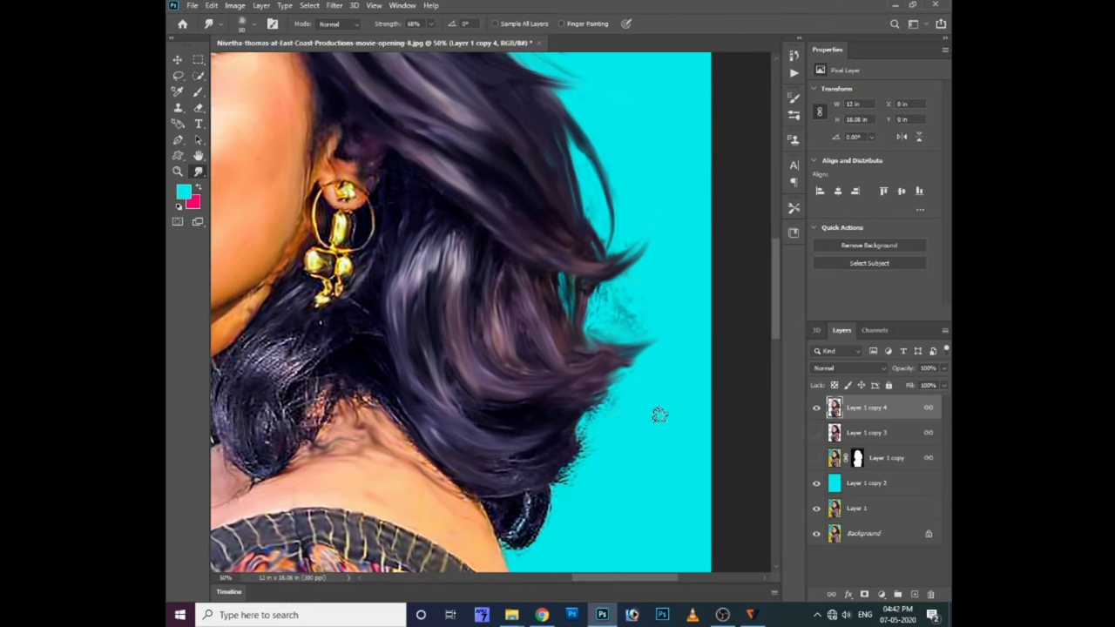
mouse_move(591, 426)
mouse_down()
mouse_move(557, 471)
mouse_move(540, 524)
mouse_up()
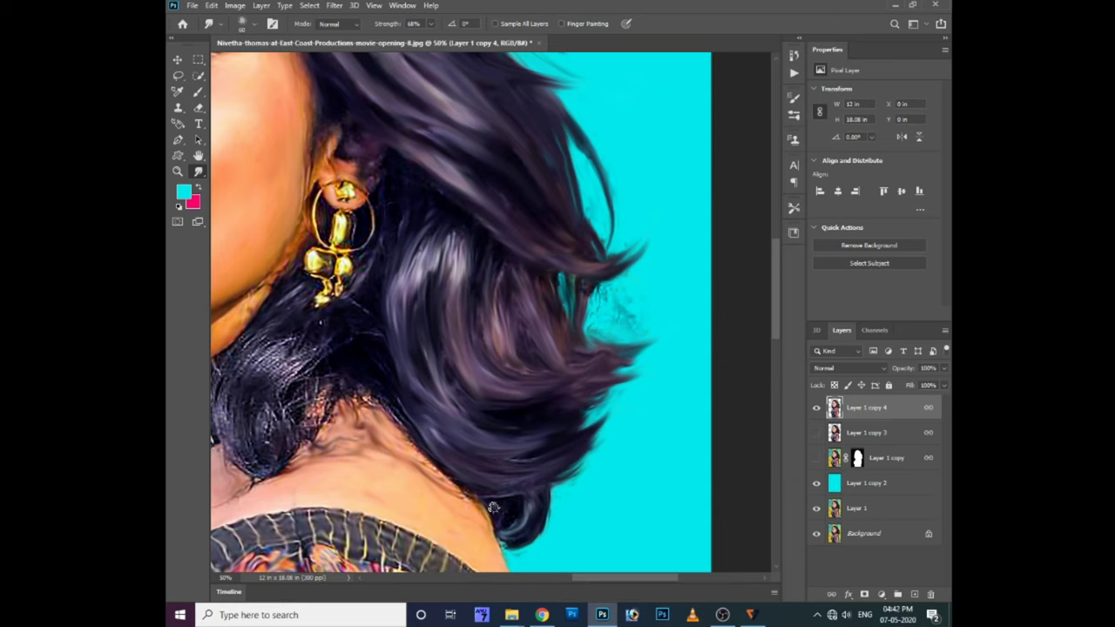
scroll(544, 475, left, 3)
mouse_move(387, 368)
mouse_down()
mouse_move(344, 388)
mouse_move(330, 448)
mouse_move(353, 488)
mouse_move(366, 479)
mouse_up()
mouse_move(380, 423)
mouse_down()
mouse_move(388, 453)
mouse_move(389, 361)
mouse_move(383, 417)
mouse_move(410, 405)
mouse_move(432, 353)
mouse_move(419, 344)
mouse_up()
mouse_move(418, 407)
mouse_down()
mouse_move(420, 469)
mouse_move(373, 503)
mouse_up()
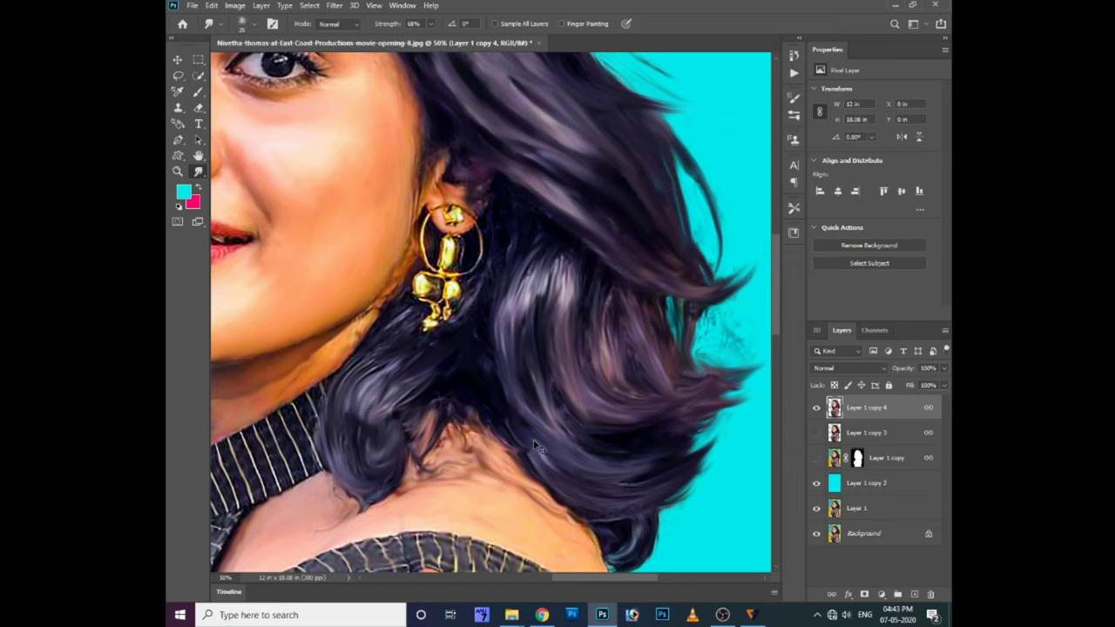
- Smear the hair edge near the crown and the upper-left flyaway strands
mouse_move(497, 183)
mouse_down()
mouse_move(467, 229)
mouse_move(454, 207)
mouse_up()
drag(380, 142, 393, 109)
drag(367, 152, 504, 102)
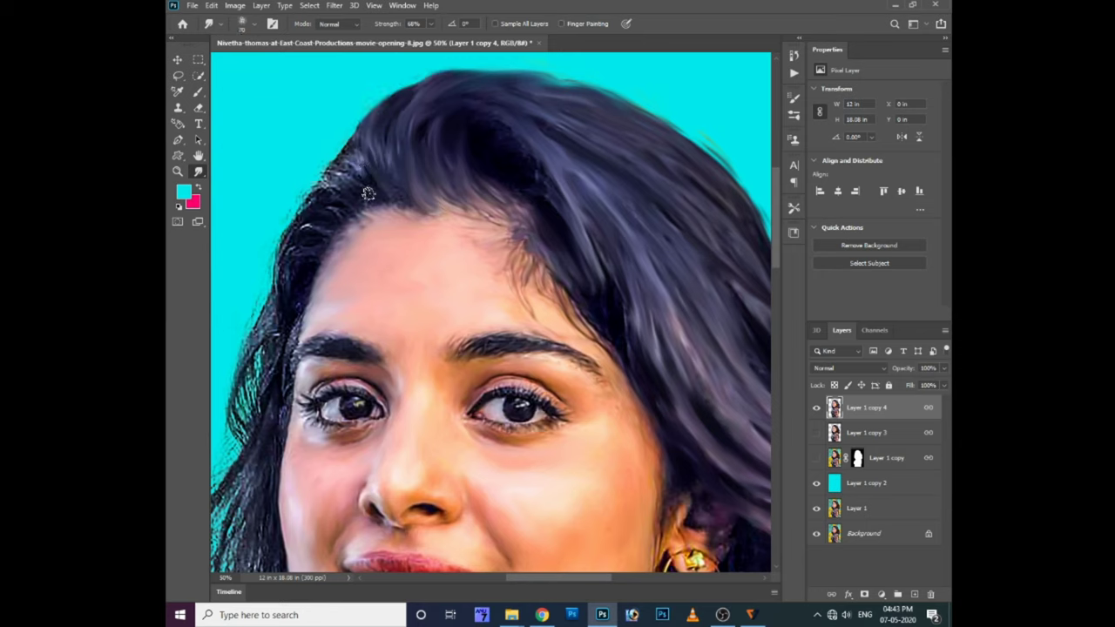
- Extend the upper-left hair edge upward and smudge the left-edge strands over the cyan
drag(369, 193, 398, 119)
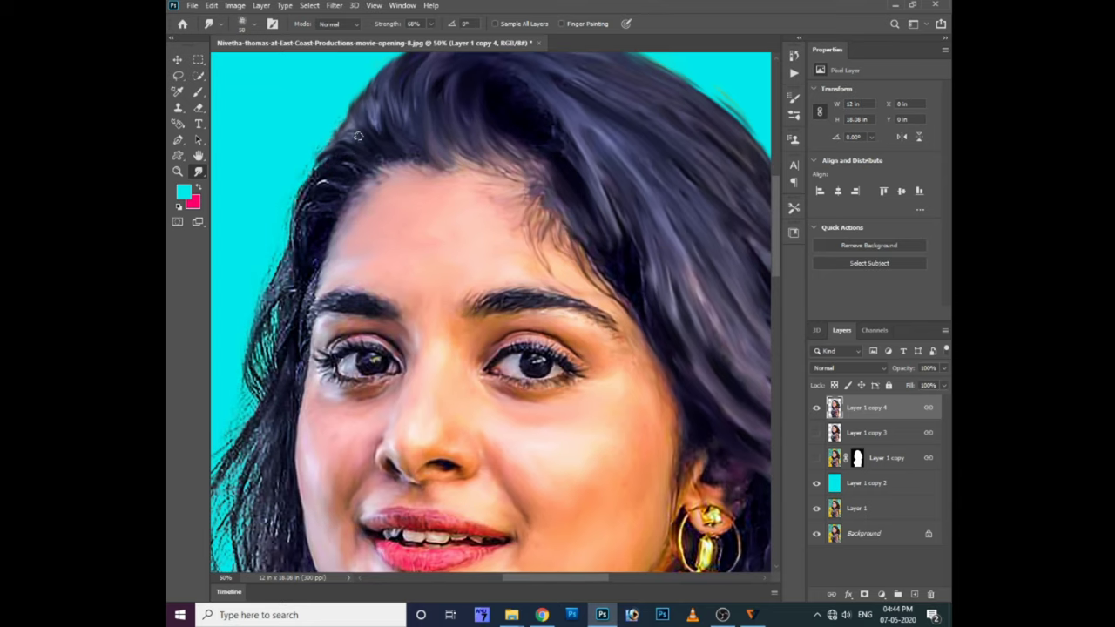
mouse_move(315, 177)
mouse_down()
mouse_move(345, 144)
mouse_move(321, 180)
mouse_move(346, 175)
mouse_move(341, 134)
mouse_up()
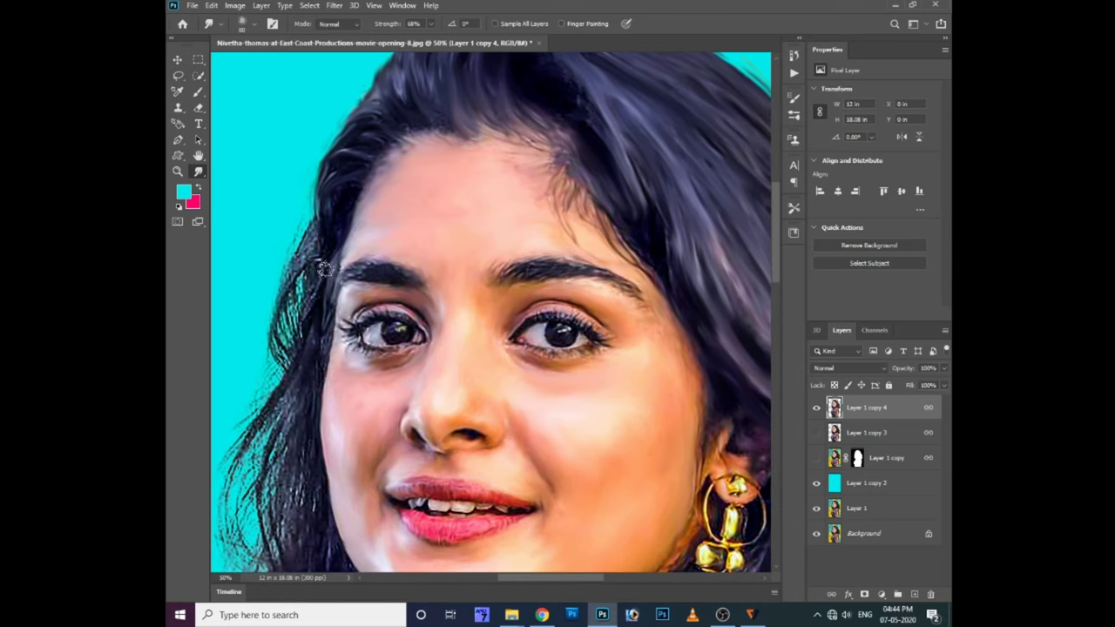
drag(285, 268, 346, 255)
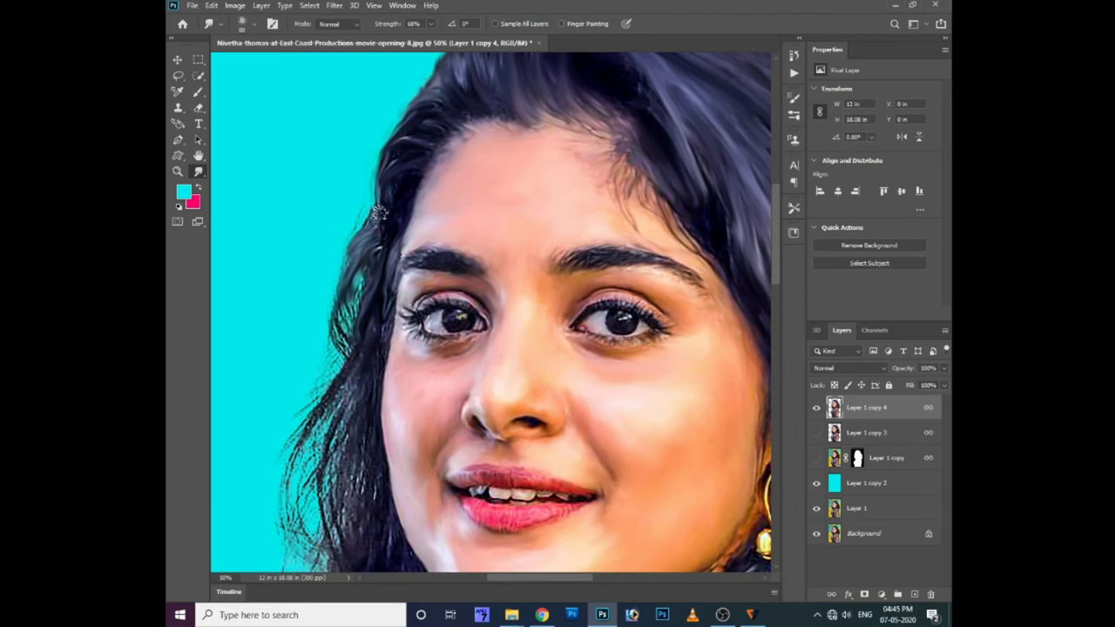
drag(379, 213, 458, 183)
mouse_move(427, 231)
mouse_down()
mouse_move(440, 255)
mouse_move(362, 433)
mouse_up()
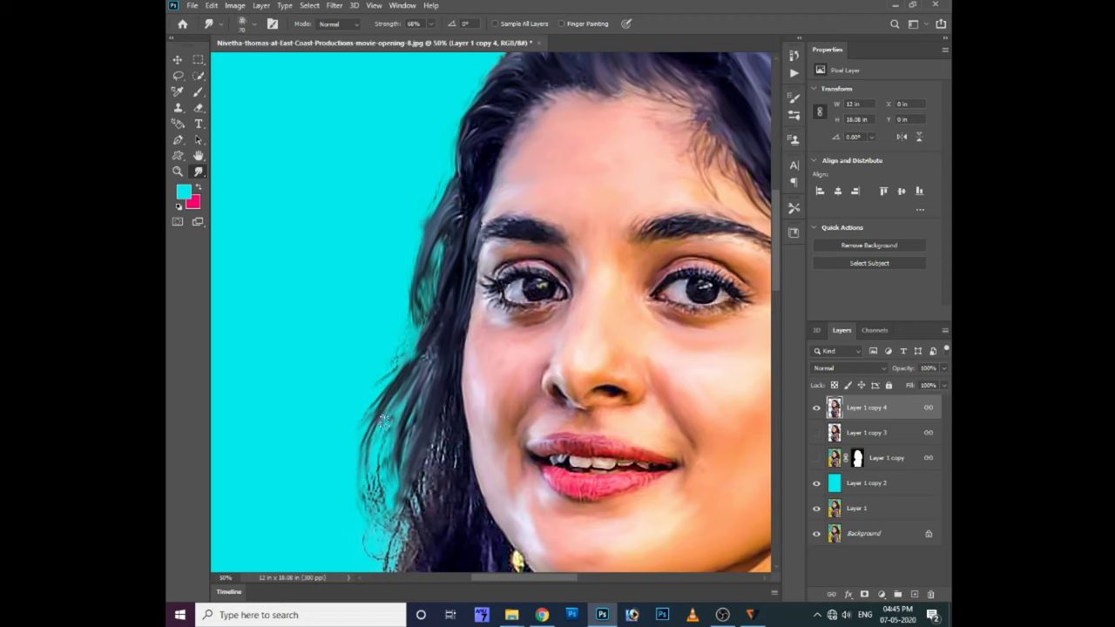
drag(380, 494, 367, 445)
- Erase faint wisps on the left of the head, then smudge the left hair edge softly
key(e)
drag(358, 384, 361, 466)
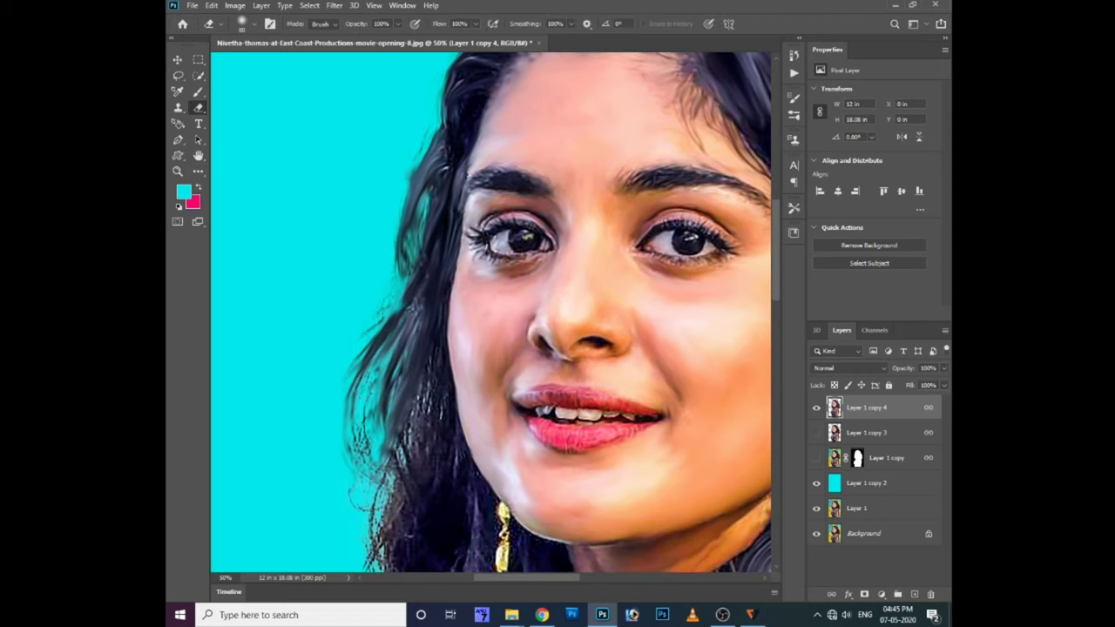
drag(389, 253, 426, 108)
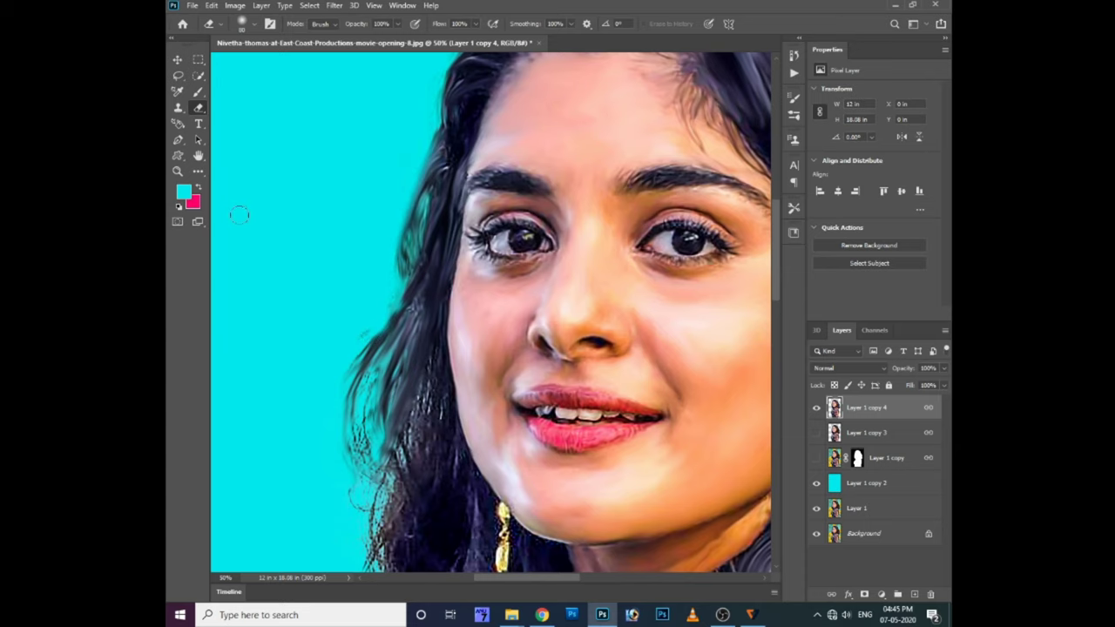
key(r)
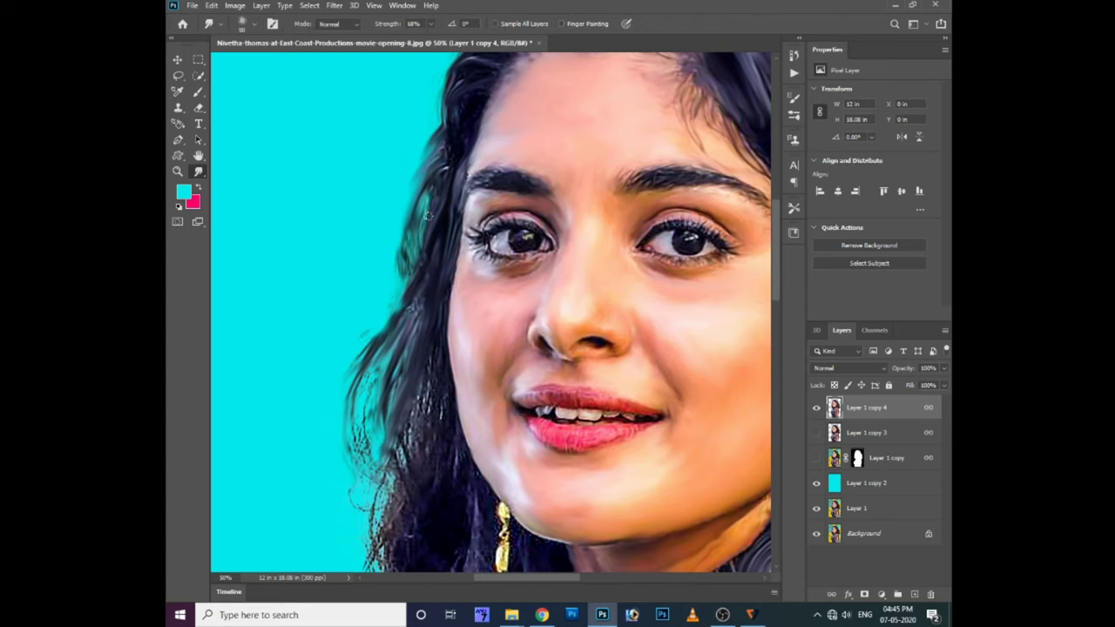
drag(427, 215, 417, 291)
drag(352, 369, 399, 292)
- Smooth and blend the lower-left hair strands down toward the neck
scroll(399, 292, down, 1)
drag(348, 357, 374, 462)
drag(411, 253, 423, 338)
scroll(424, 338, down, 2)
mouse_move(418, 236)
mouse_down()
mouse_move(388, 419)
mouse_move(434, 338)
mouse_move(366, 449)
mouse_up()
drag(375, 357, 419, 479)
drag(401, 436, 448, 305)
mouse_move(453, 470)
mouse_down()
mouse_move(443, 347)
mouse_move(458, 304)
mouse_up()
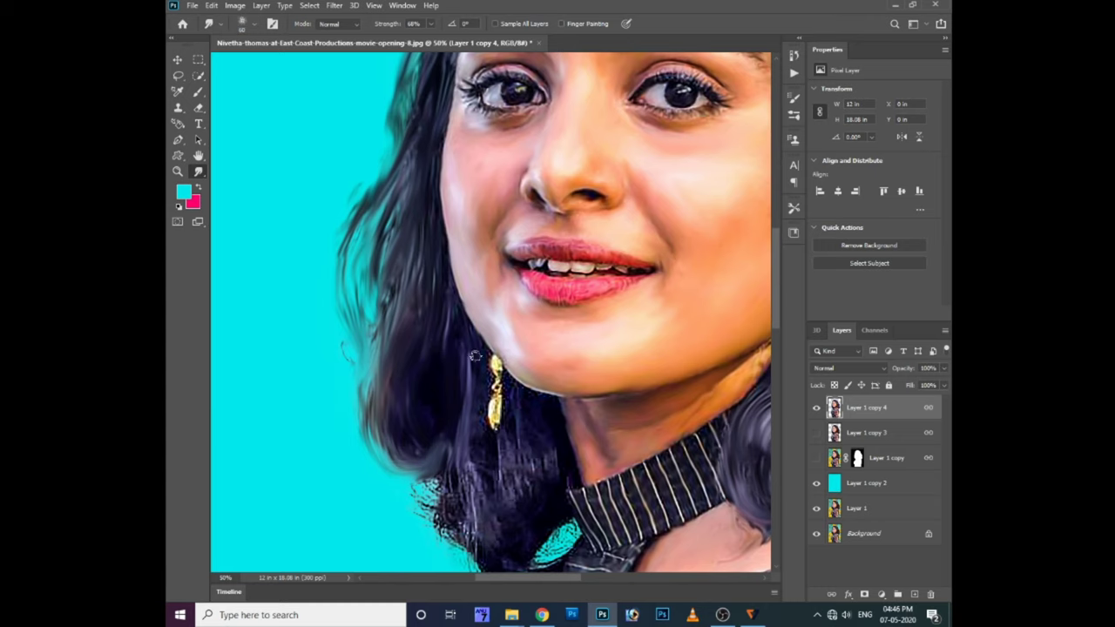
- Smooth the speckled hair below the jaw into soft painted strokes
drag(538, 399, 555, 488)
scroll(540, 470, down, 1)
drag(523, 409, 497, 479)
mouse_move(488, 419)
mouse_down()
mouse_move(453, 425)
mouse_move(448, 449)
mouse_move(420, 439)
mouse_up()
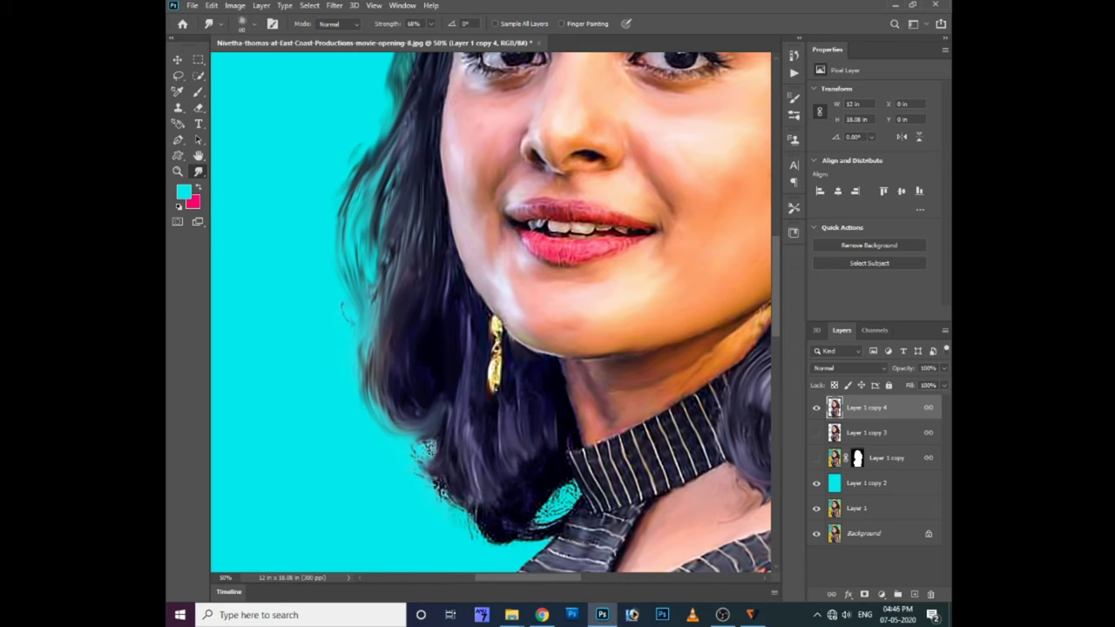
mouse_move(481, 518)
mouse_down()
mouse_move(505, 523)
mouse_move(559, 493)
mouse_move(515, 529)
mouse_up()
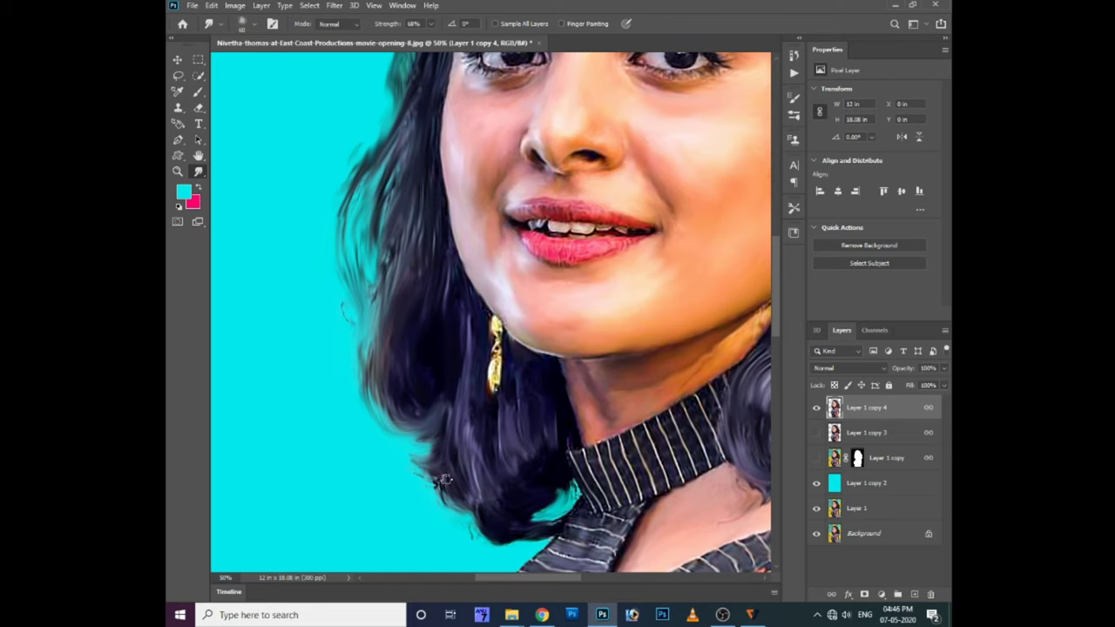
scroll(381, 483, down, 3)
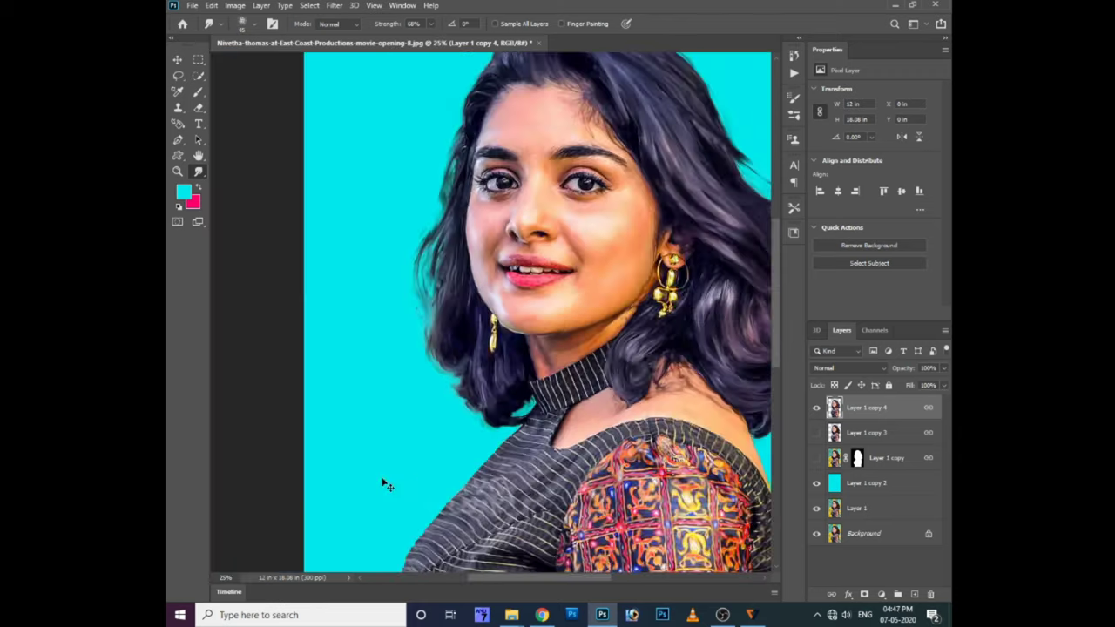
scroll(380, 483, down, 2)
scroll(596, 330, up, 5)
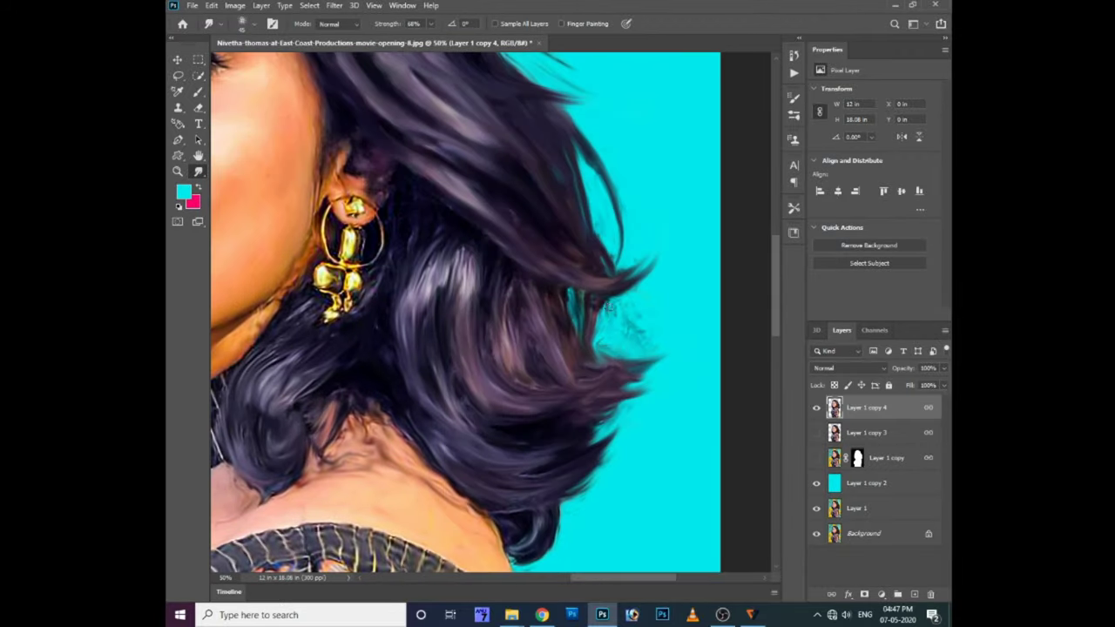
key(e)
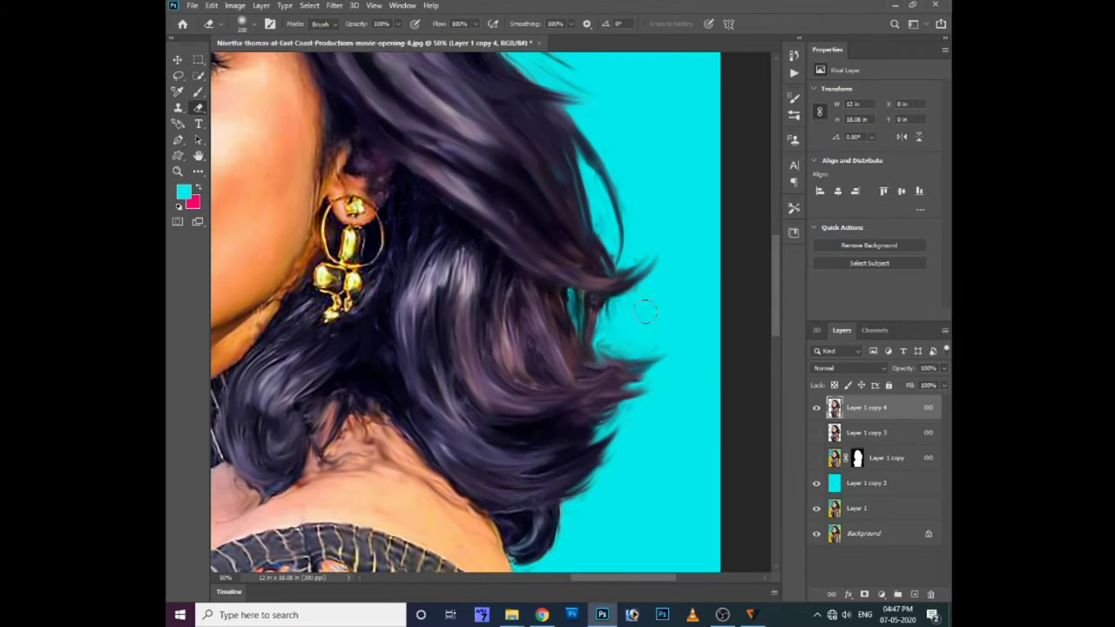
scroll(399, 306, left, 5)
scroll(401, 314, up, 3)
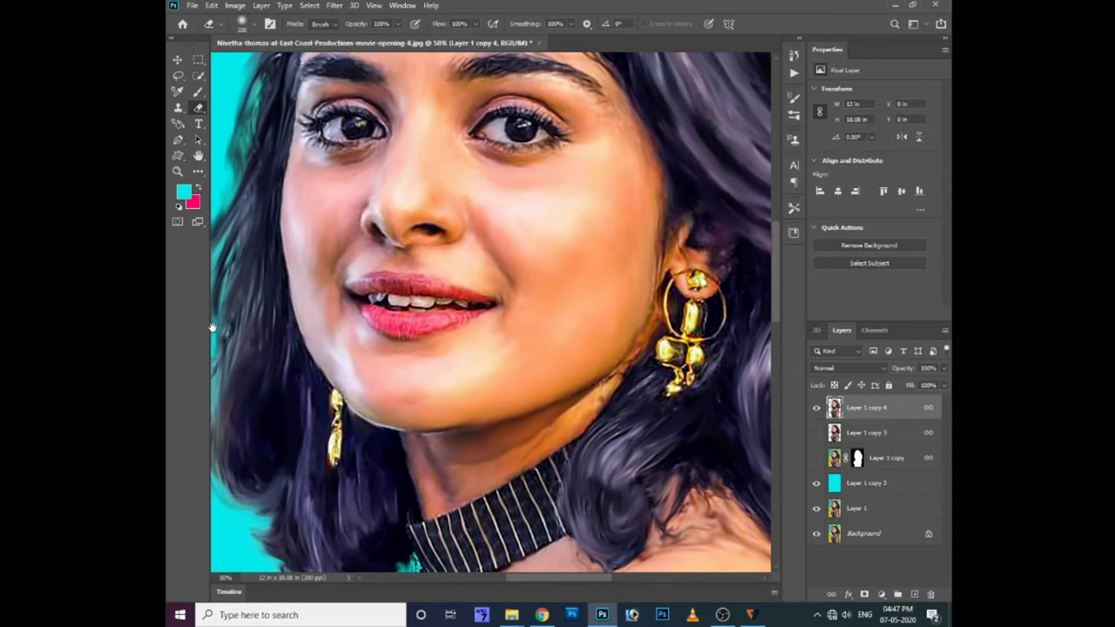
scroll(409, 324, up, 1)
- Choose the 25 px soft round brush tip in Brush Settings
right_click(727, 309)
click(794, 97)
scroll(772, 176, down, 1)
scroll(771, 143, down, 1)
click(680, 178)
scroll(439, 343, up, 1)
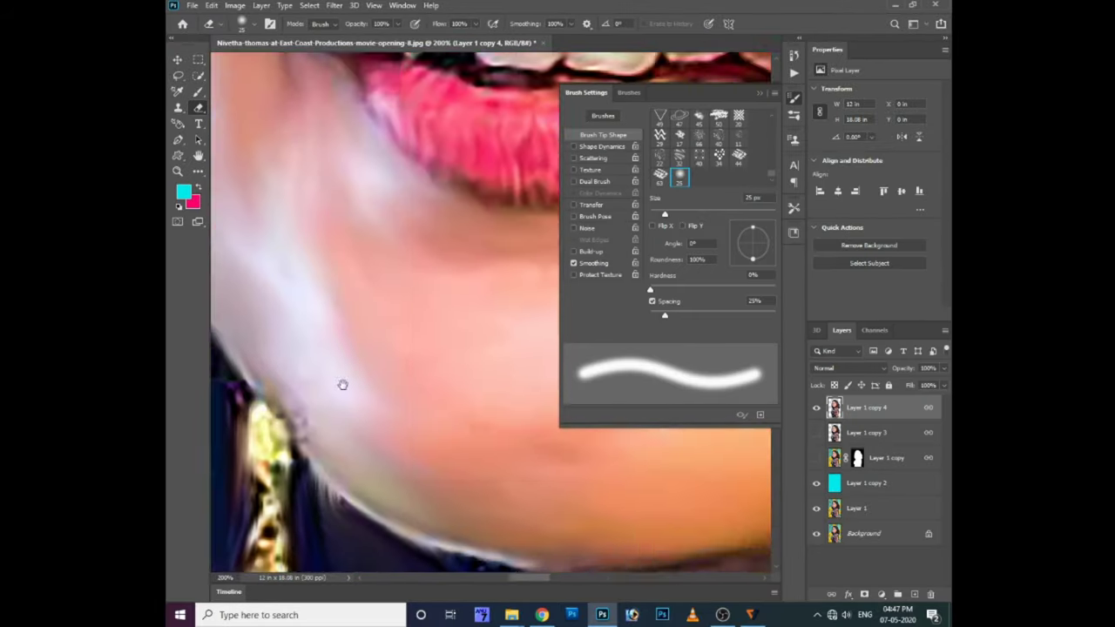
scroll(341, 384, up, 1)
- Switch back to the Smudge Tool with its strength lowered to 24%
click(199, 173)
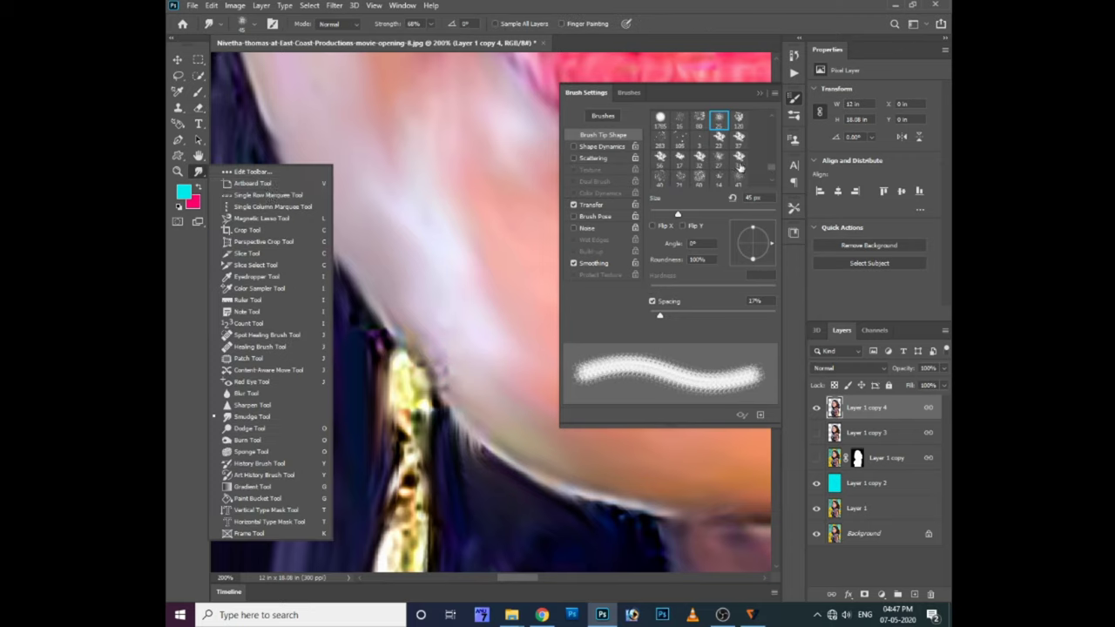
click(253, 409)
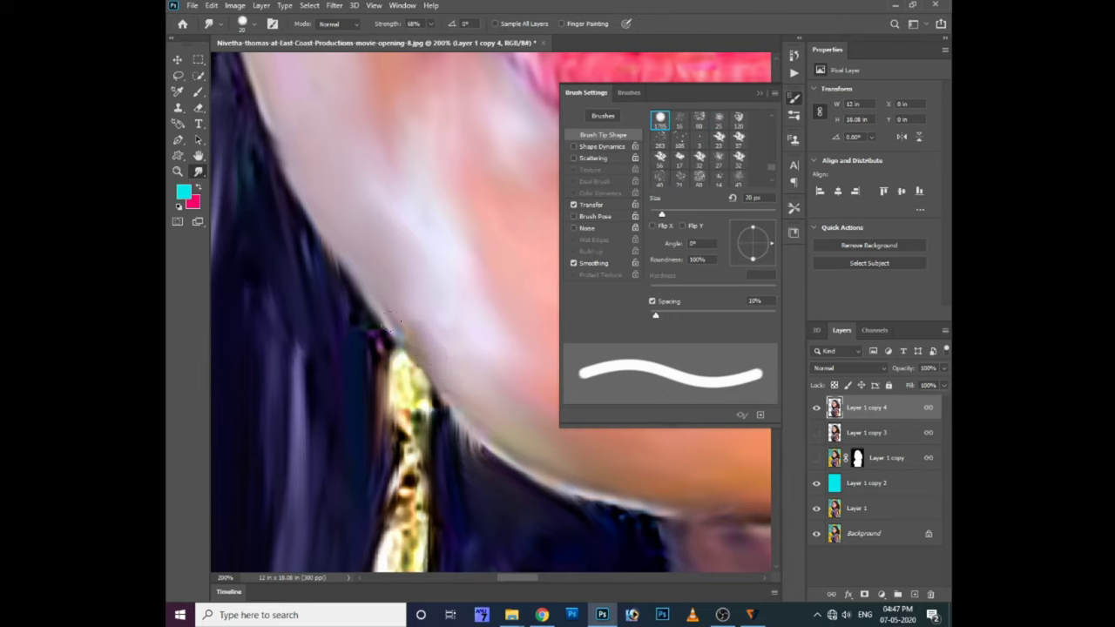
scroll(426, 353, down, 1)
click(425, 329)
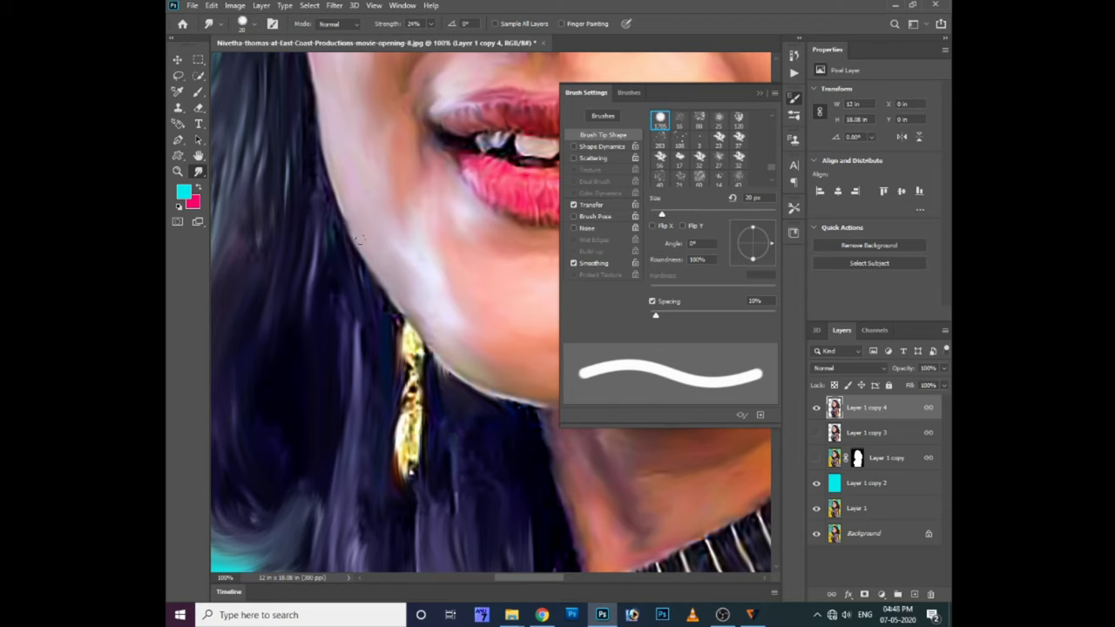
scroll(359, 238, down, 1)
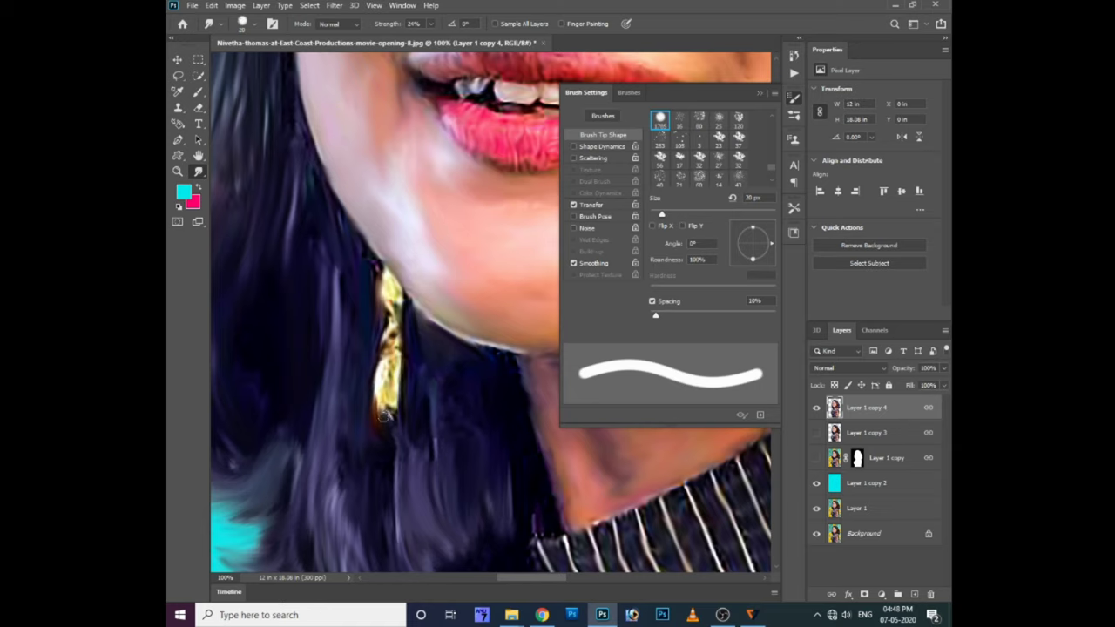
scroll(388, 379, down, 1)
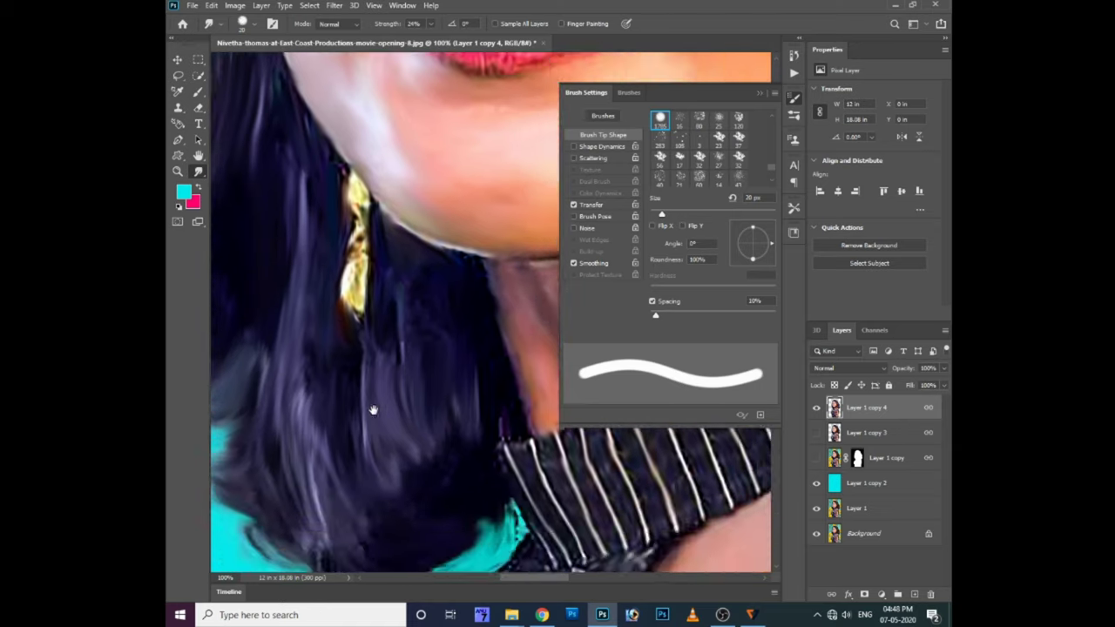
scroll(375, 392, down, 1)
scroll(328, 394, up, 1)
key(e)
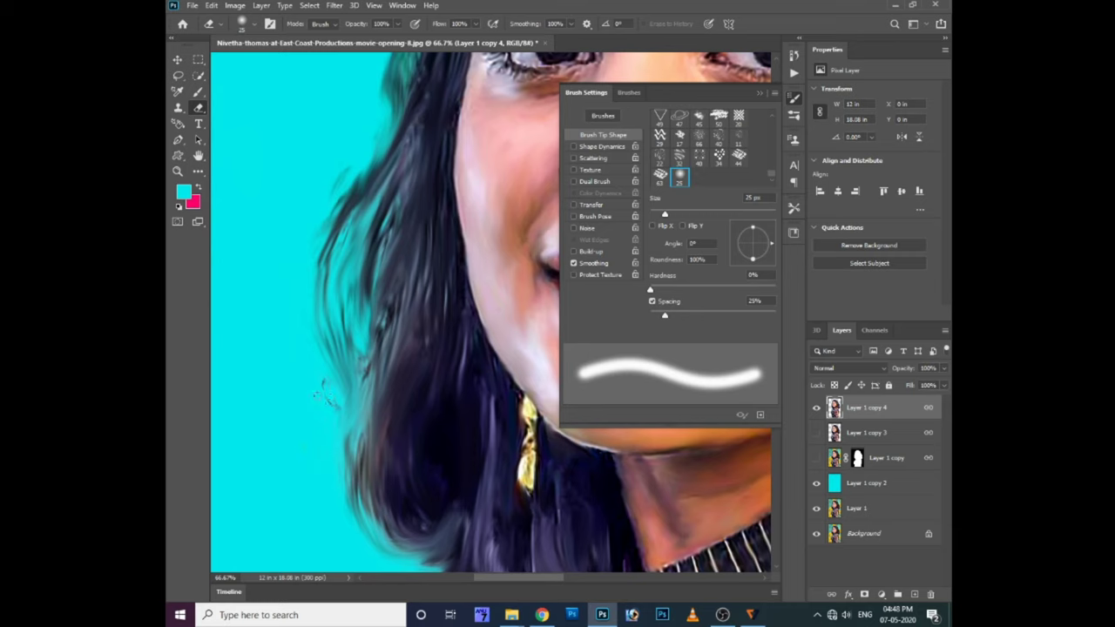
scroll(327, 383, down, 3)
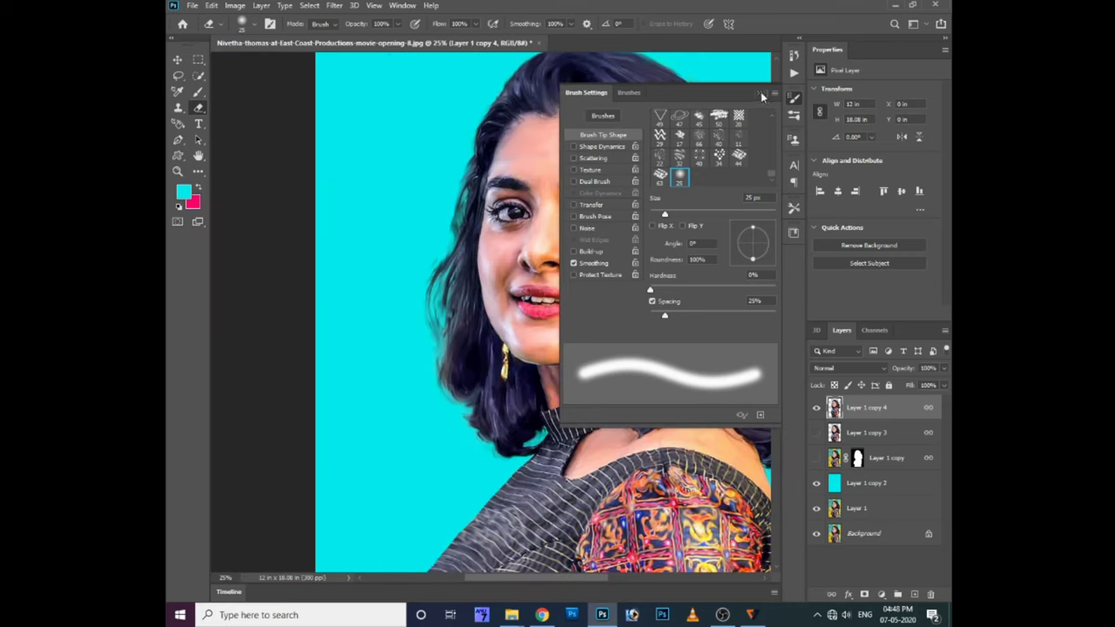
- Give the smudge a 90 px scattered 283 tip at 88% strength, then duplicate the layer
click(761, 95)
scroll(476, 323, up, 2)
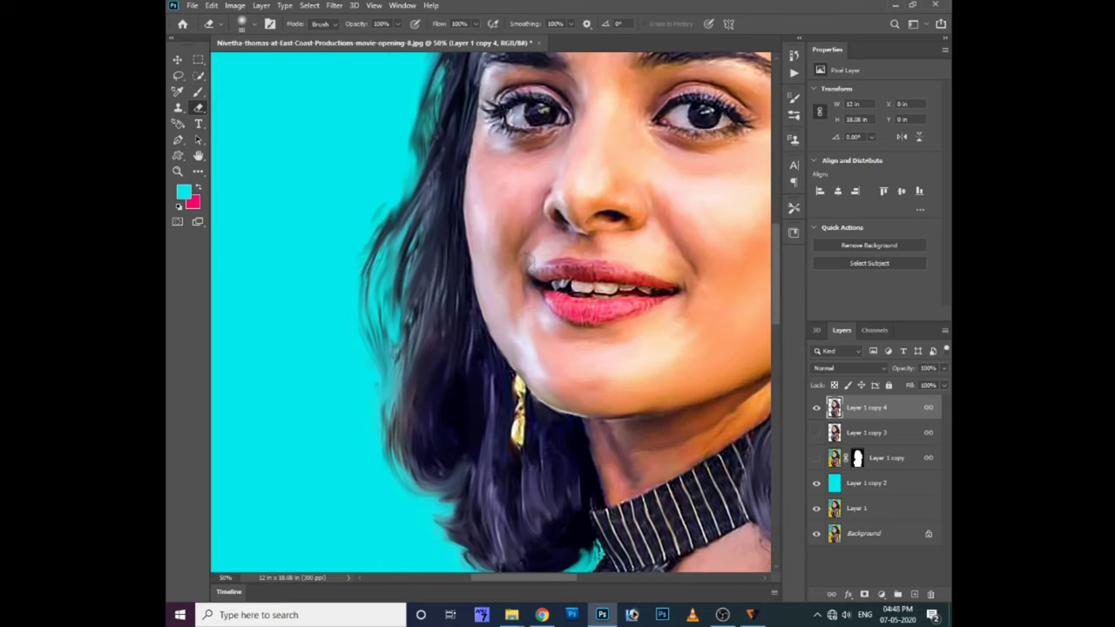
key(r)
click(794, 97)
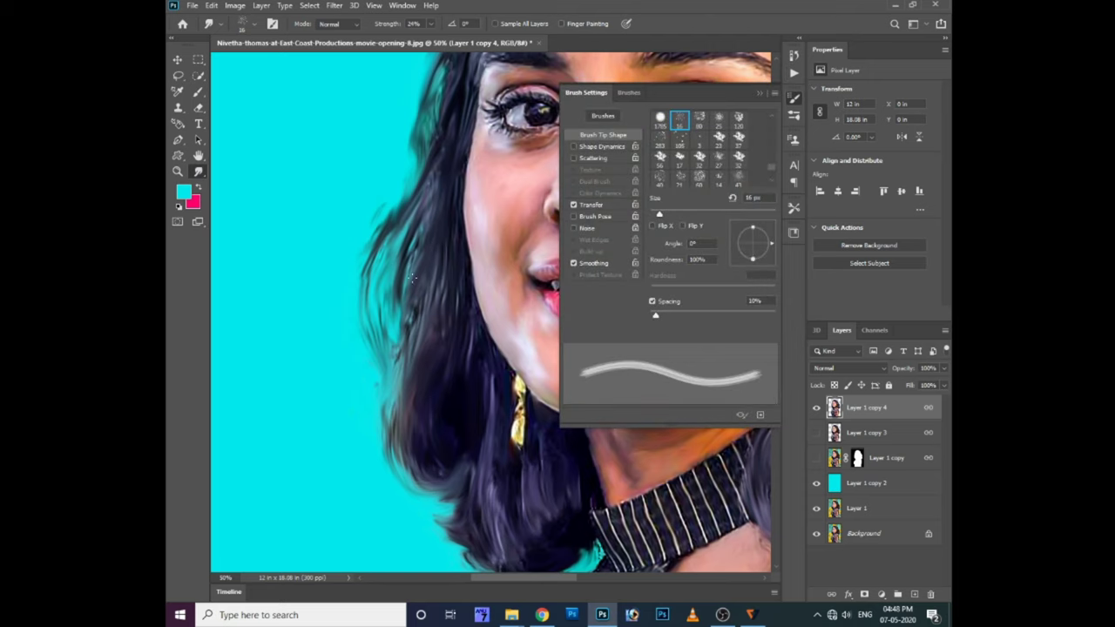
key(bracketright)
key(bracketright)
key(bracketright)
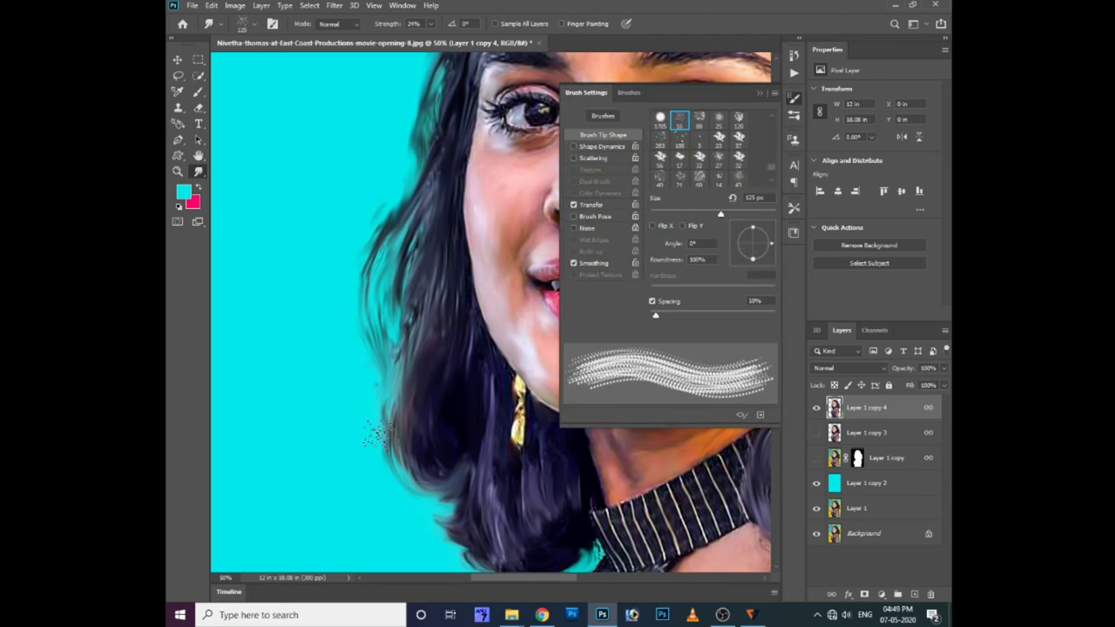
key(8)
key(8)
key(bracketleft)
click(660, 138)
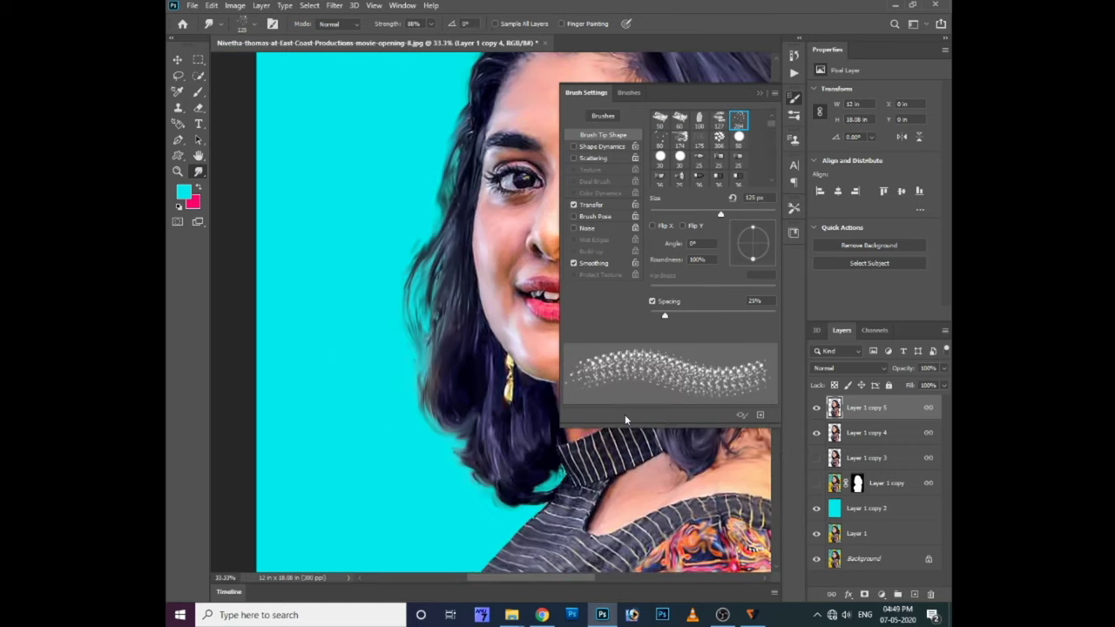
key(alt+bracketleft)
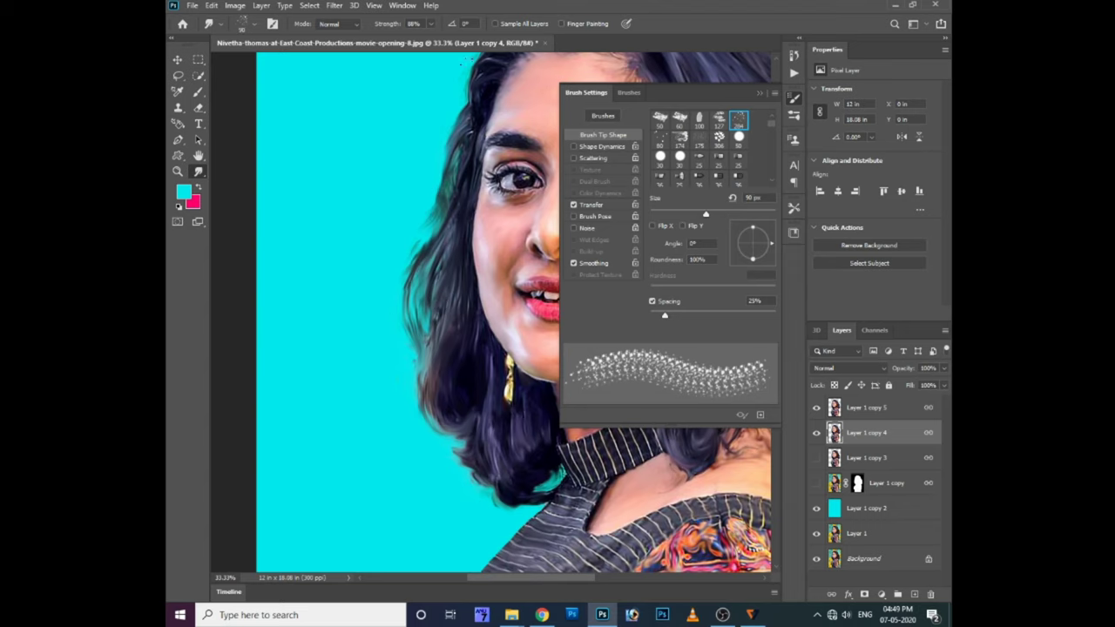
- Smudge the dark hair tip near the collar into a painted strand
scroll(466, 70, up, 2)
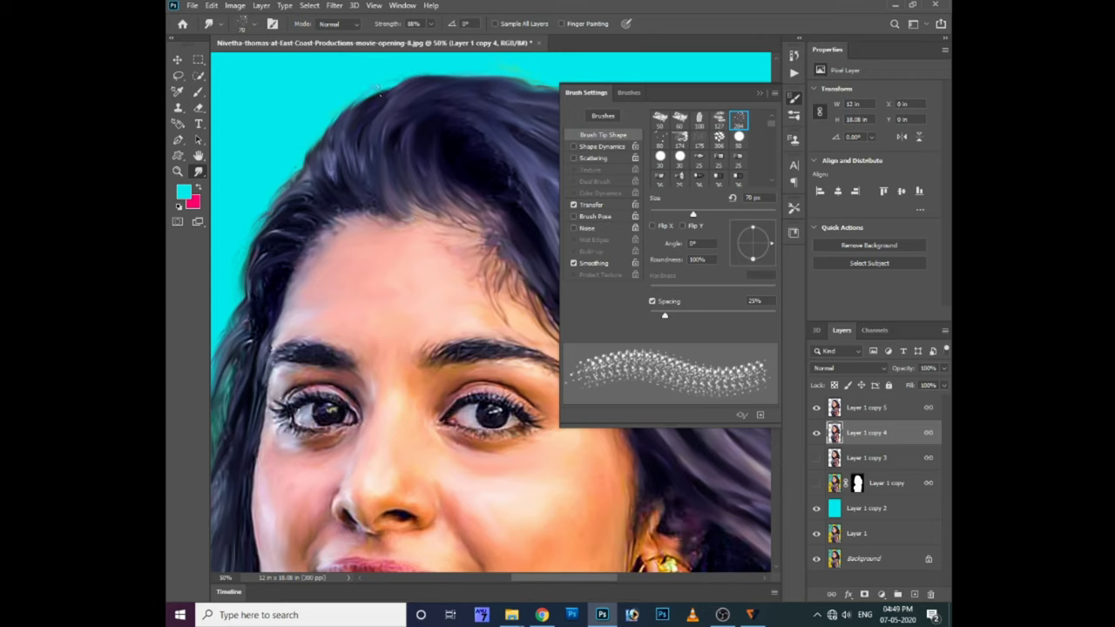
scroll(406, 142, up, 3)
scroll(375, 165, right, 3)
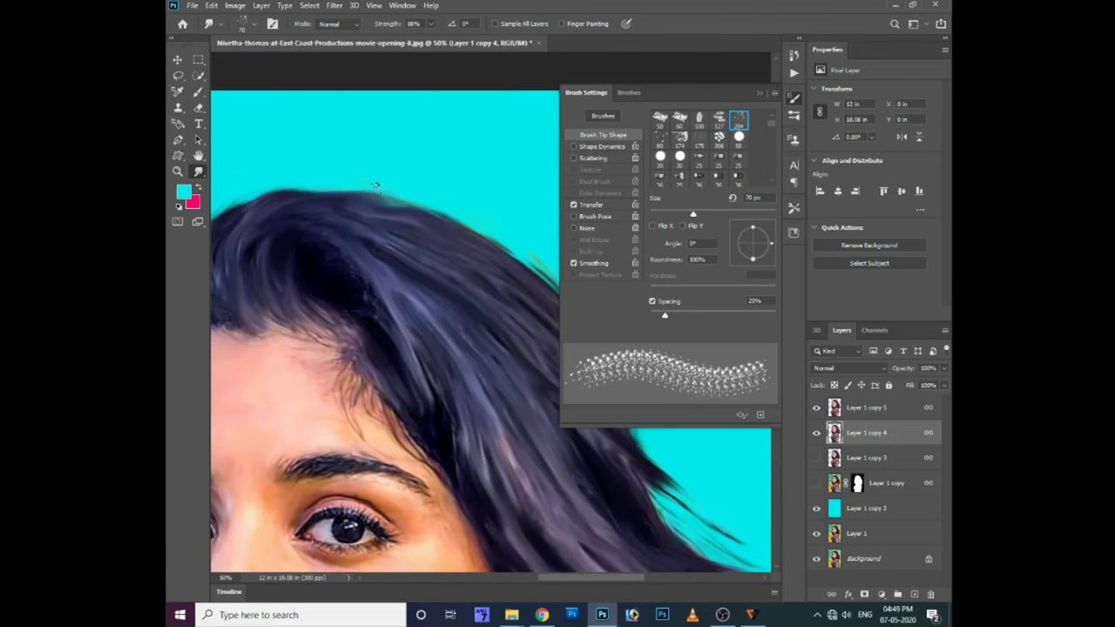
scroll(376, 184, down, 2)
scroll(349, 189, right, 2)
scroll(329, 168, down, 1)
scroll(329, 168, right, 1)
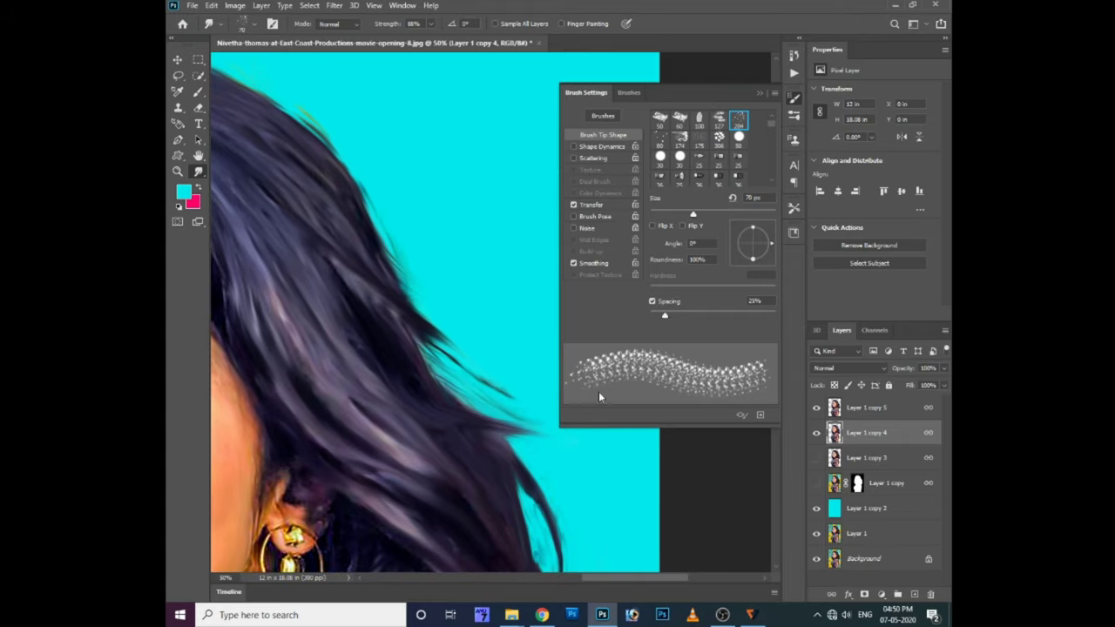
scroll(488, 488, down, 3)
scroll(463, 457, right, 2)
scroll(482, 417, down, 2)
scroll(482, 416, right, 1)
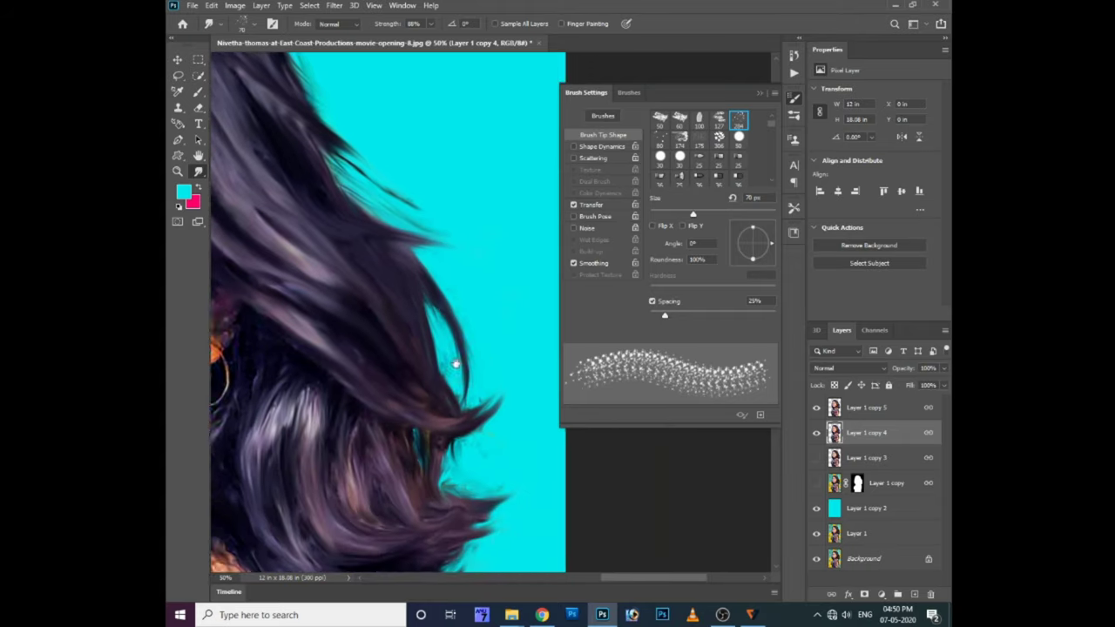
scroll(452, 389, down, 1)
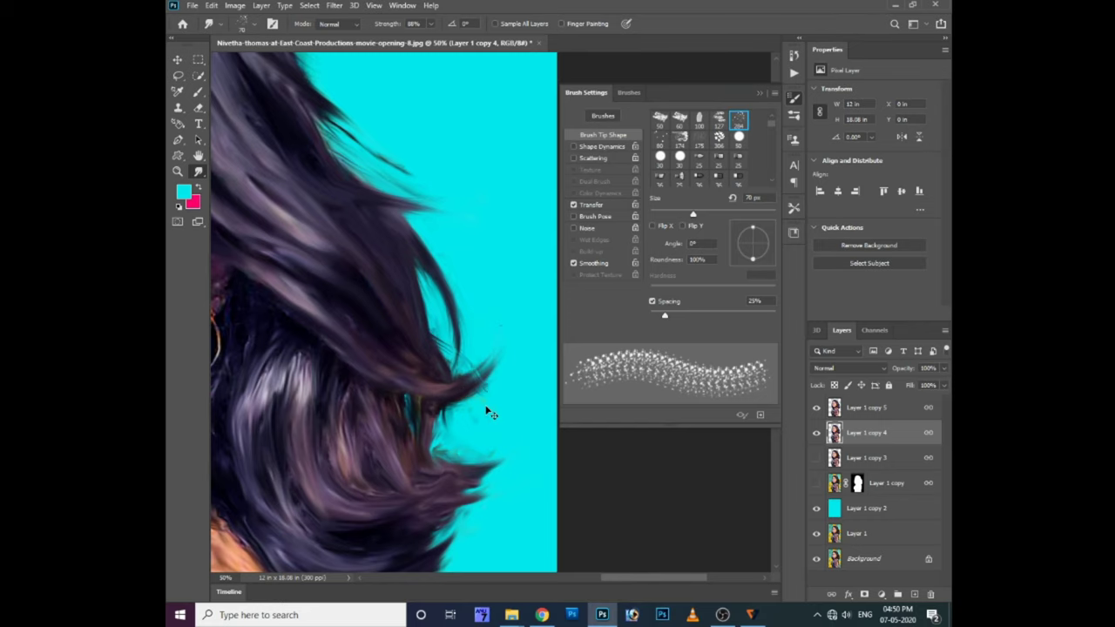
scroll(486, 410, down, 1)
scroll(425, 329, down, 1)
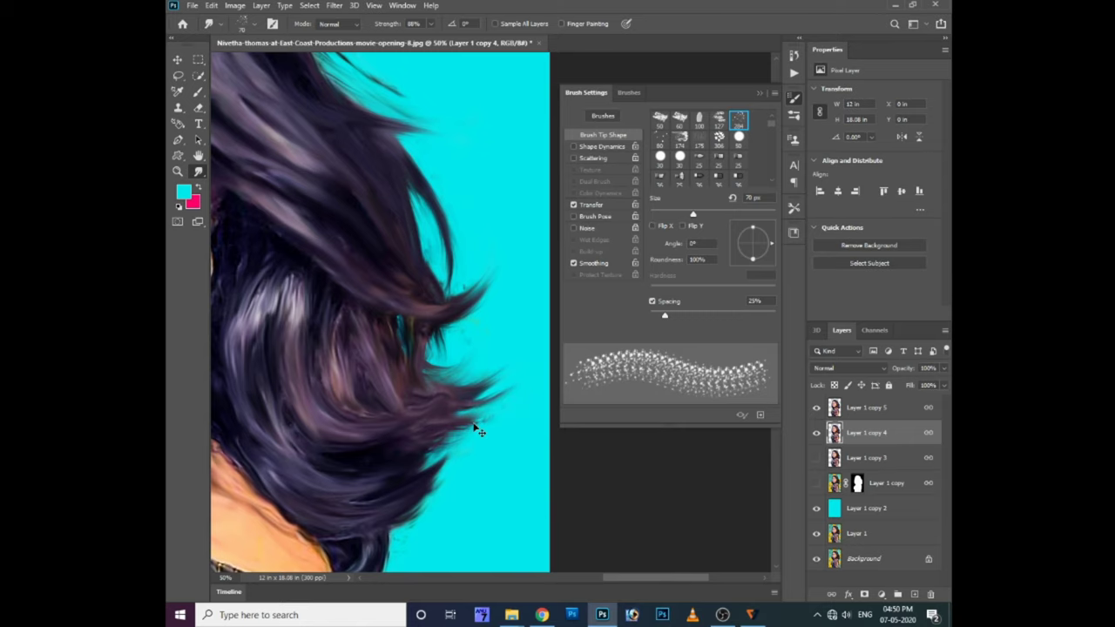
scroll(435, 453, up, 1)
scroll(434, 460, up, 1)
mouse_move(434, 460)
mouse_down()
mouse_move(406, 441)
mouse_move(425, 427)
mouse_up()
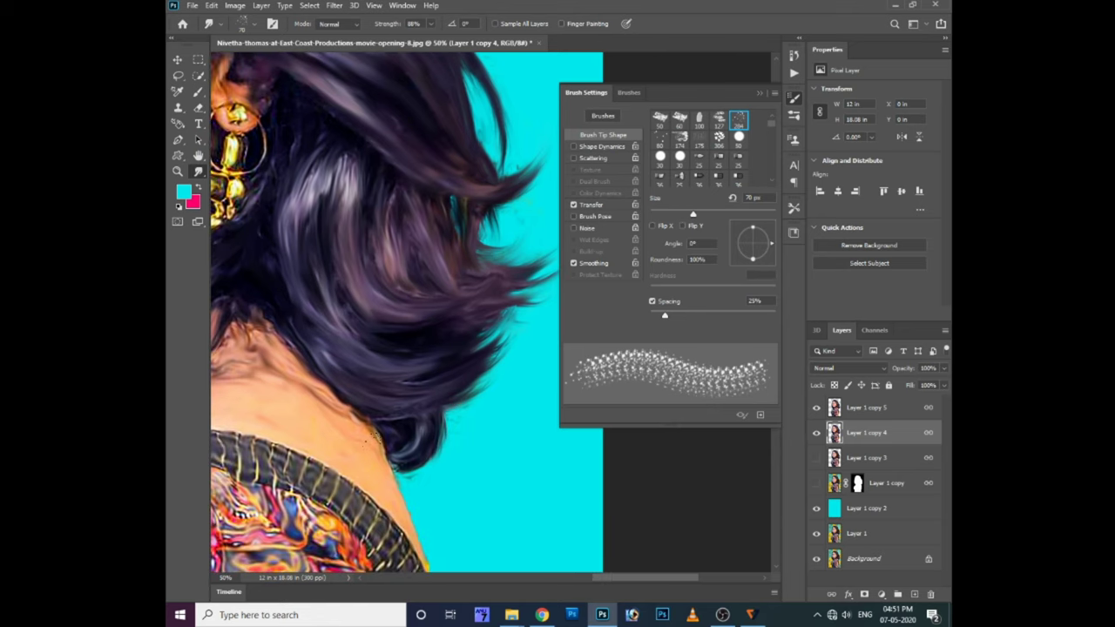
- On Layer 1 copy 5, with a 50 px tip, smudge the dark hair down into the neck
scroll(376, 433, up, 1)
scroll(401, 440, up, 1)
scroll(426, 449, up, 1)
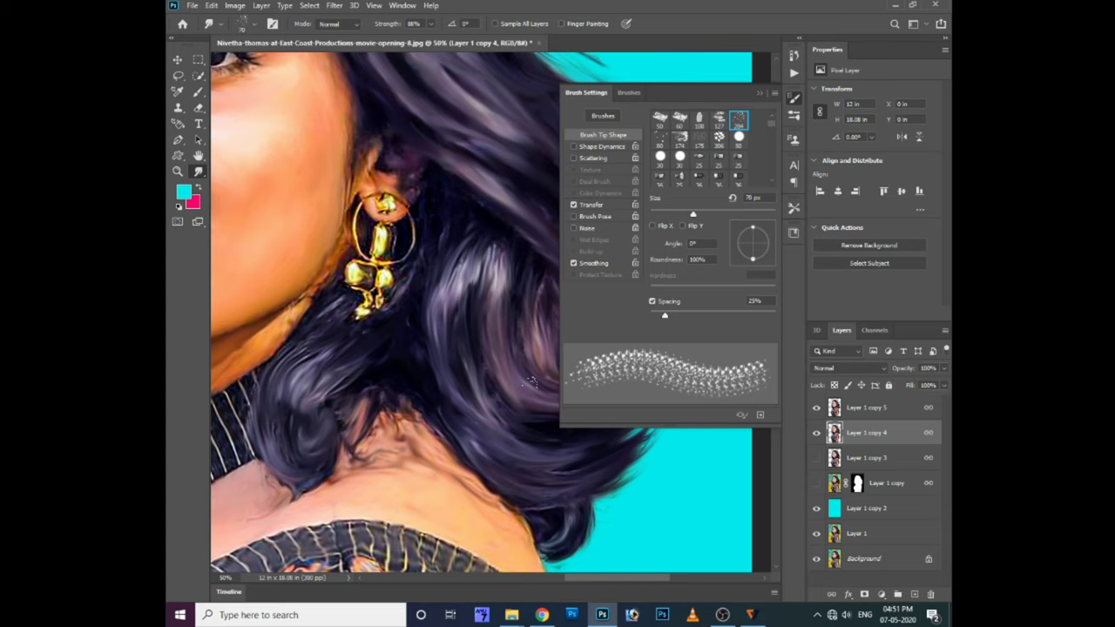
key(alt+bracketright)
key(bracketleft)
key(bracketleft)
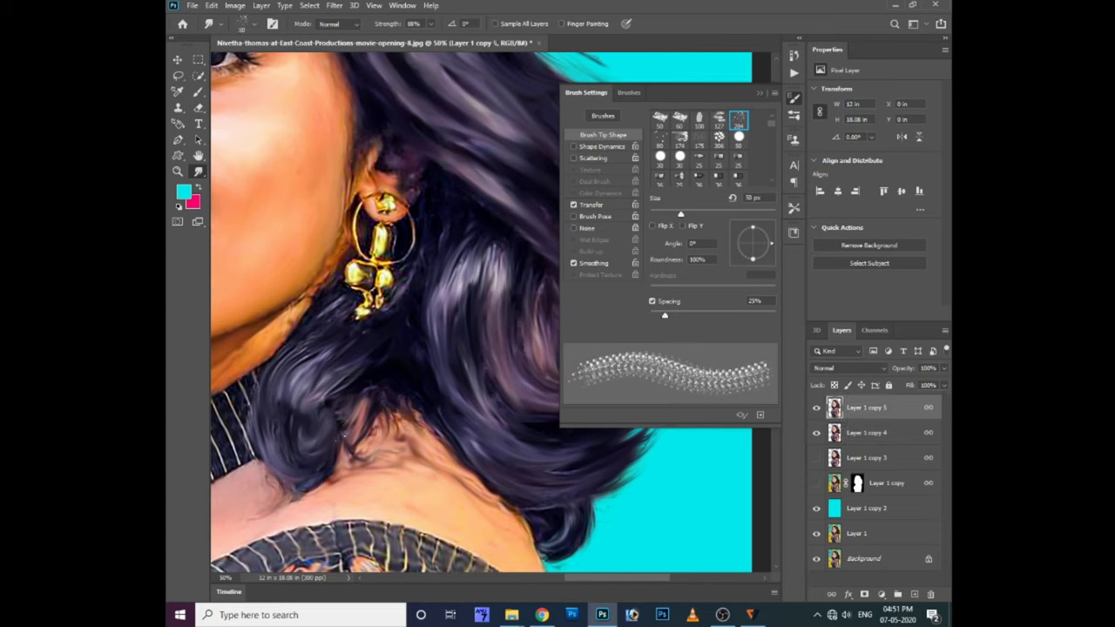
drag(371, 410, 347, 463)
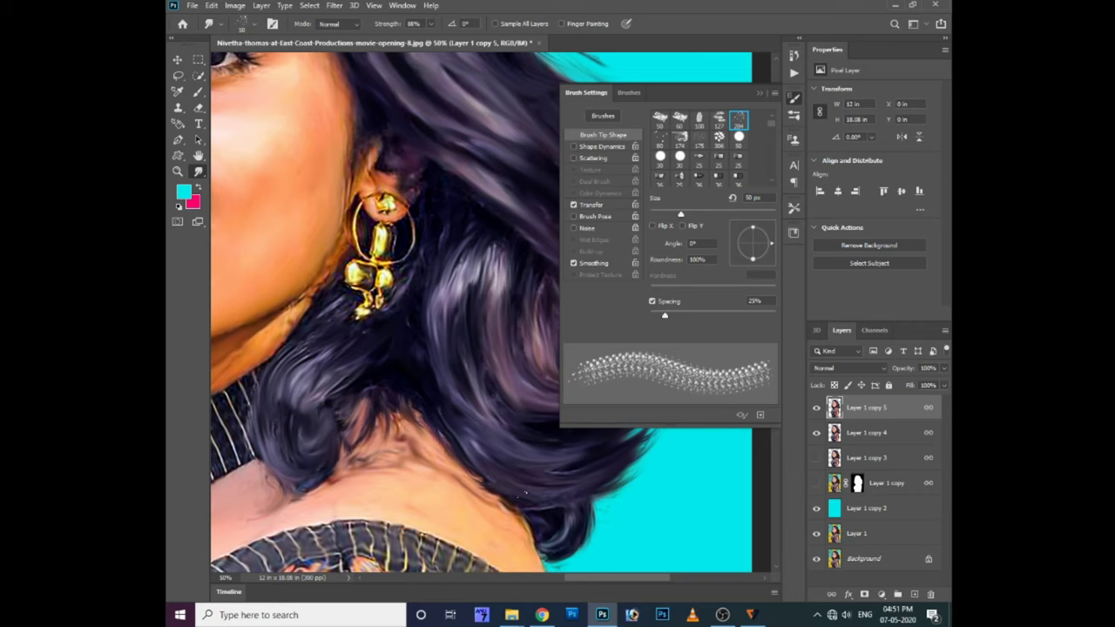
drag(511, 490, 668, 499)
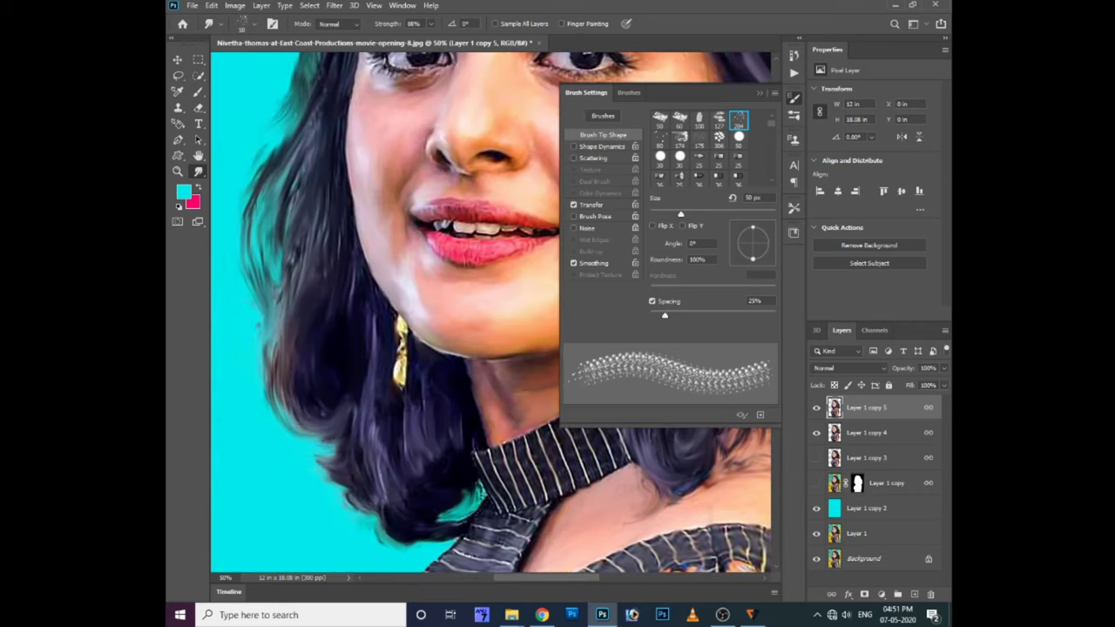
drag(468, 340, 683, 360)
- Return to Layer 1 copy 4 and zoom out to view the whole portrait
key(alt+bracketleft)
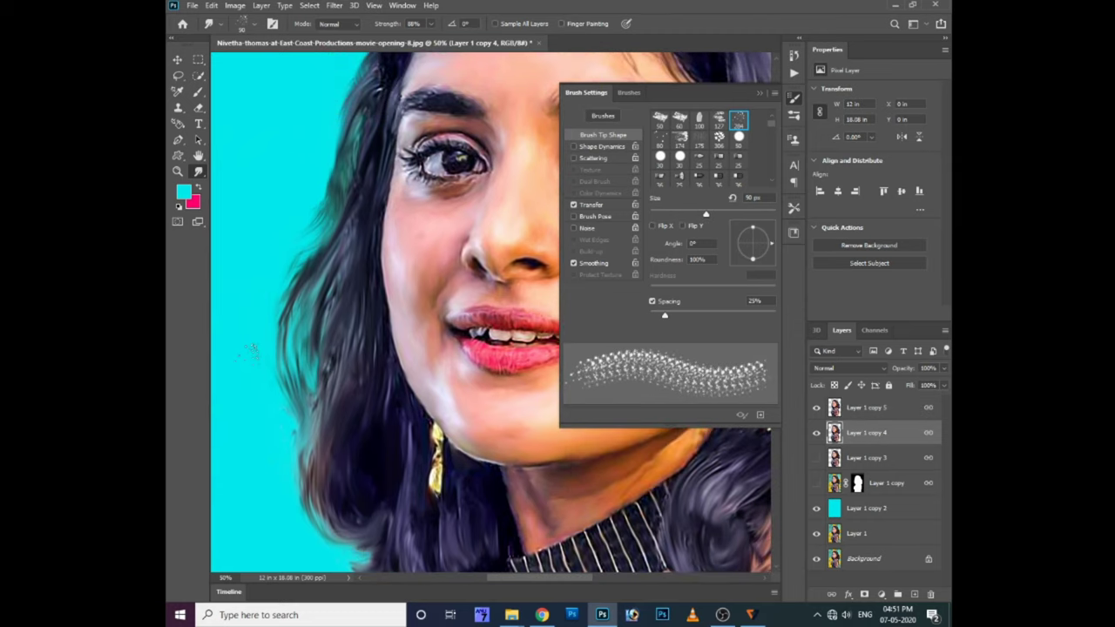
scroll(336, 344, down, 2)
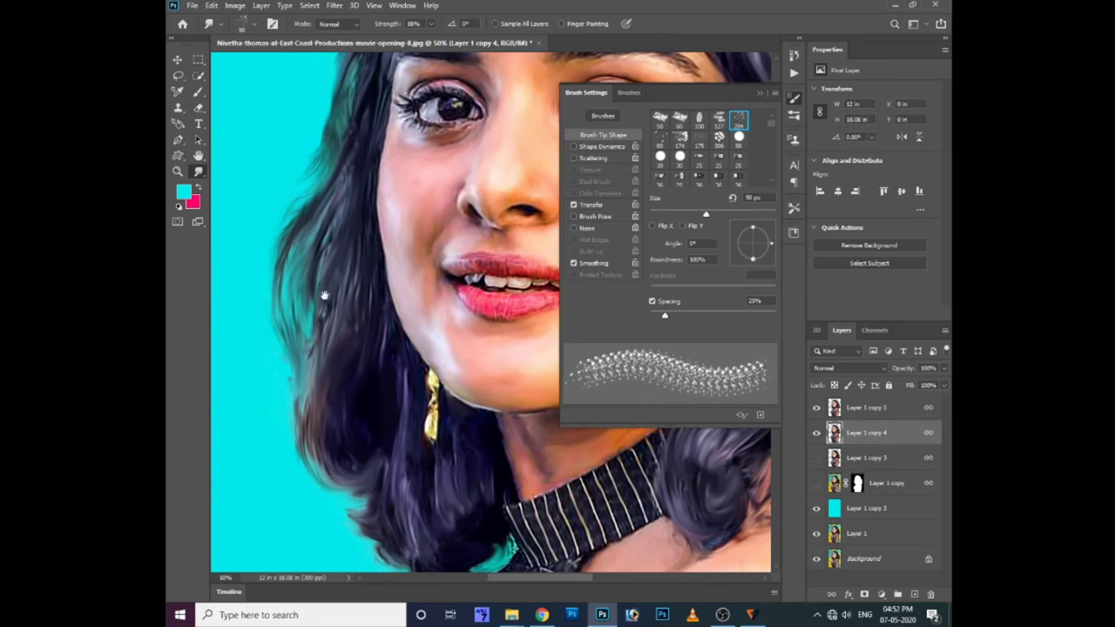
scroll(340, 389, down, 2)
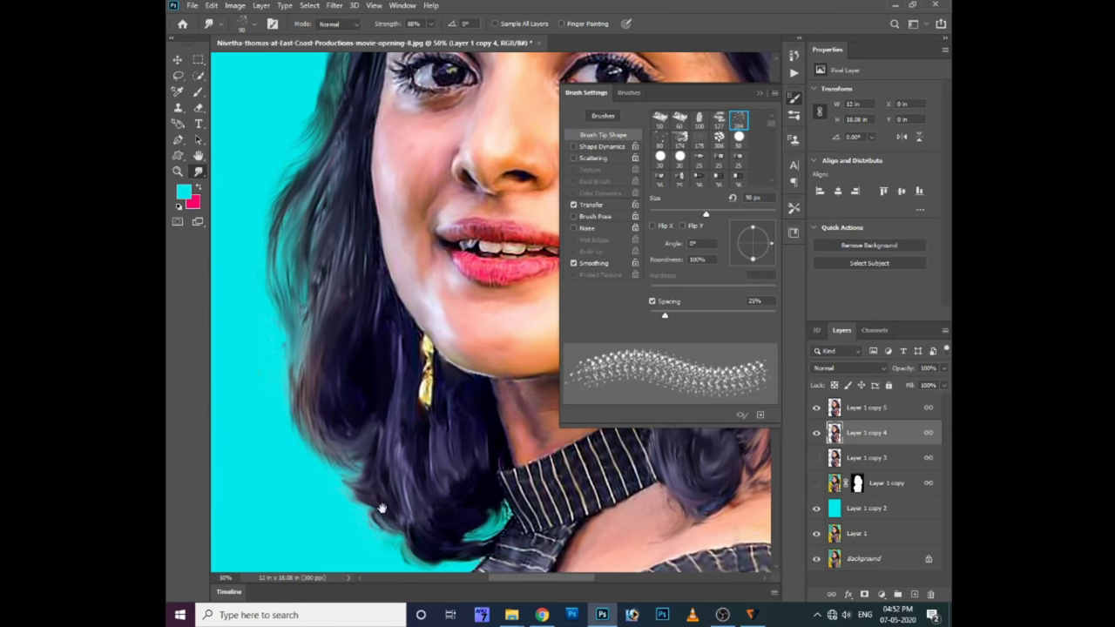
scroll(349, 409, down, 2)
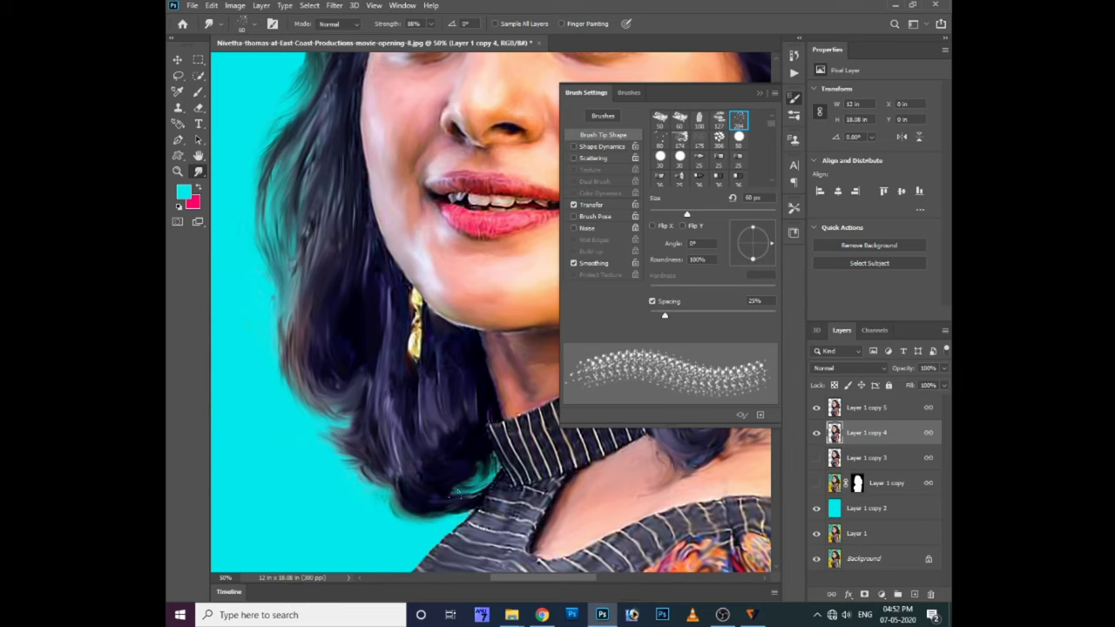
key(ctrl+minus)
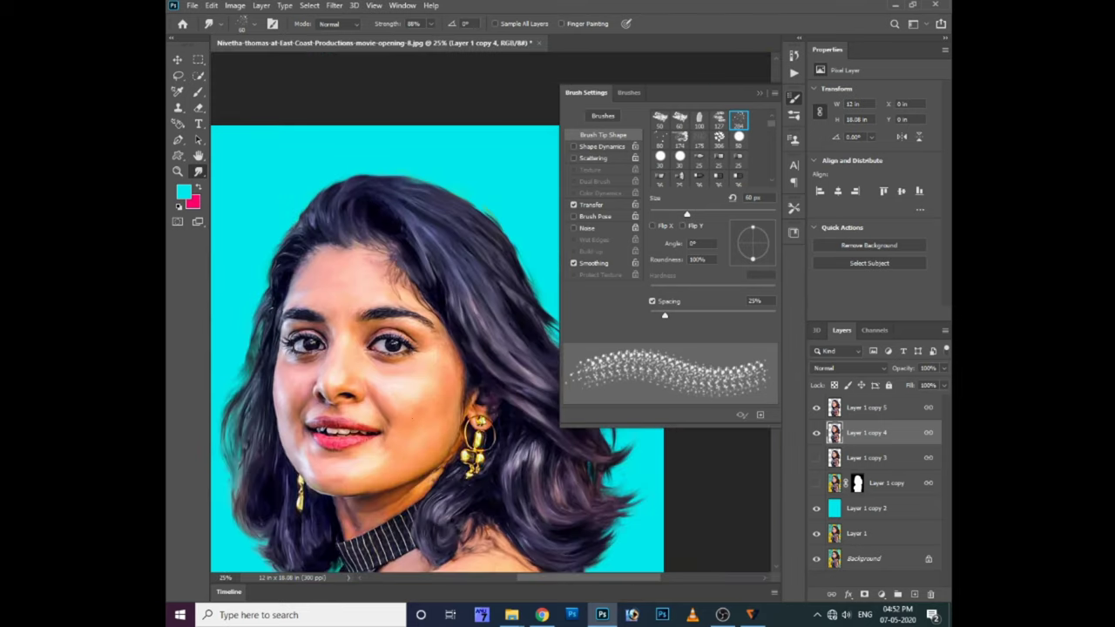
- Remove the extra Layer 1 copy 5 and make Layer 1 copy 4 the working layer
click(816, 407)
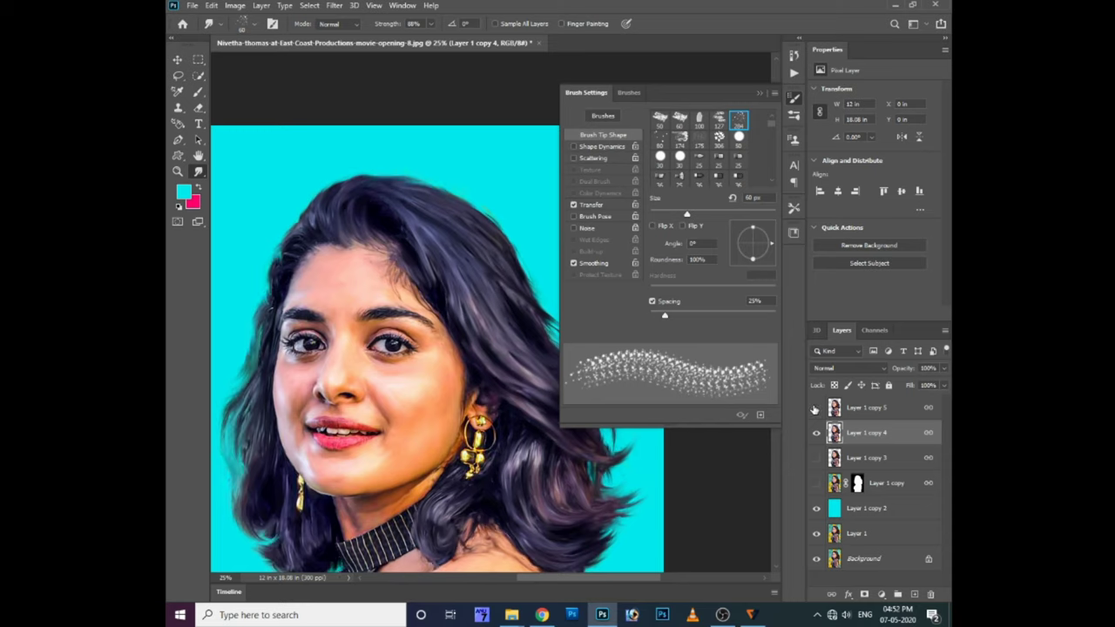
click(863, 407)
key(ctrl+e)
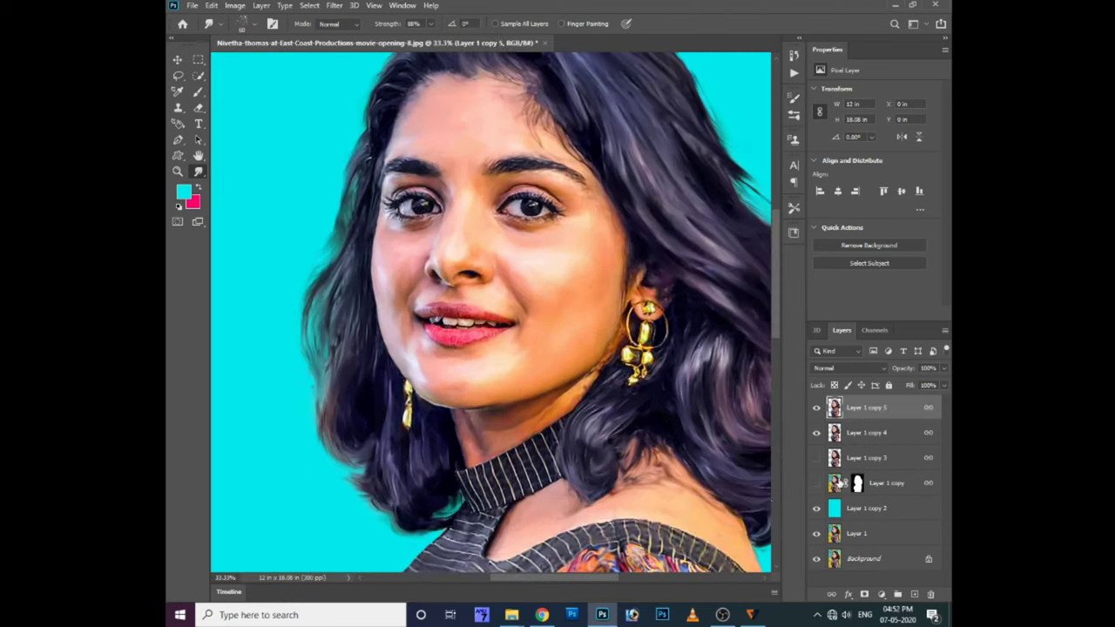
click(867, 433)
scroll(488, 314, down, 5)
key(e)
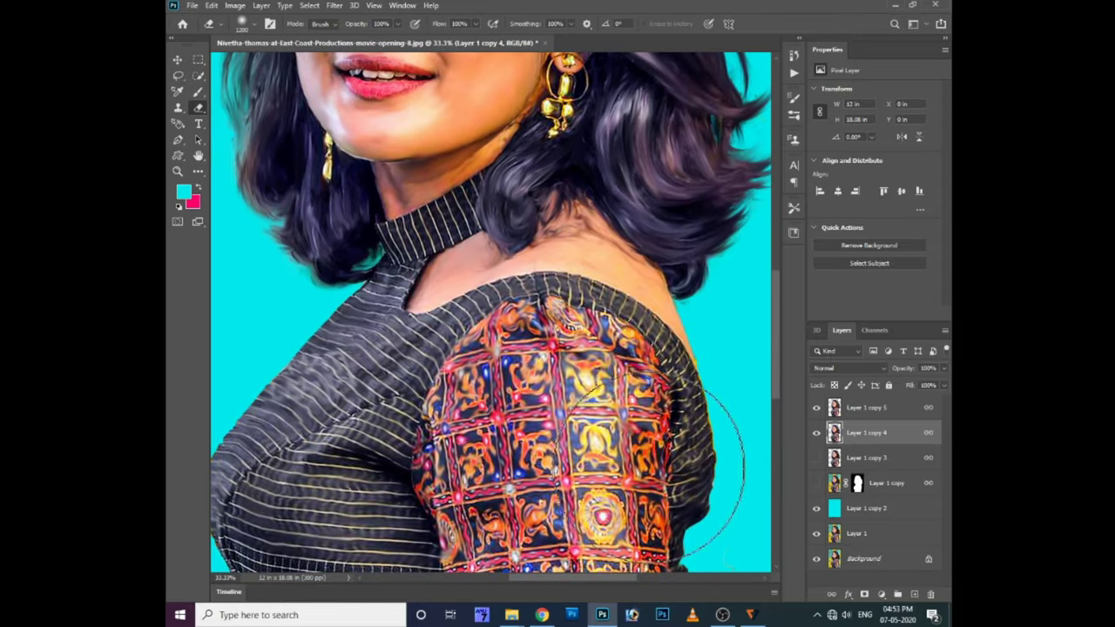
scroll(349, 418, down, 1)
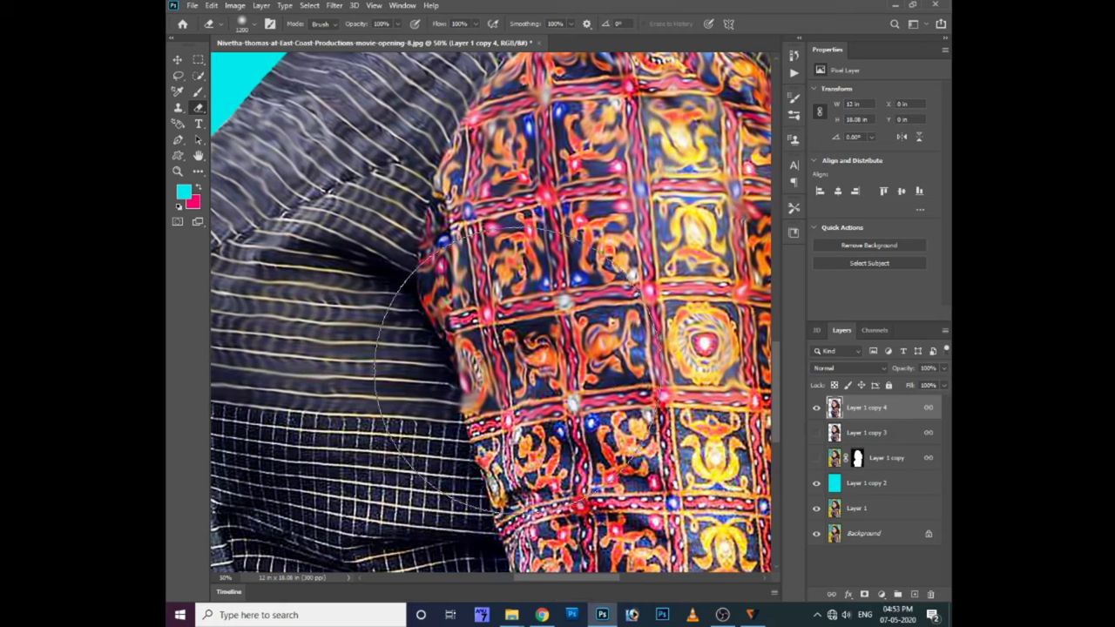
- Load the Oil paint Brush preset as the smudge tip
right_click(610, 342)
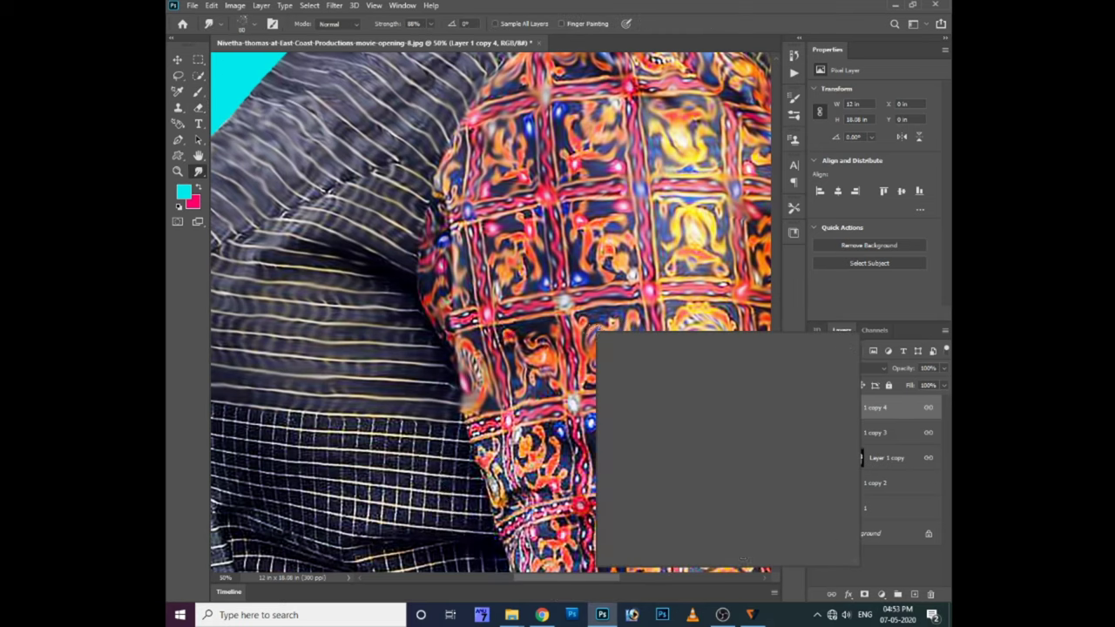
key(F5)
scroll(729, 145, down, 5)
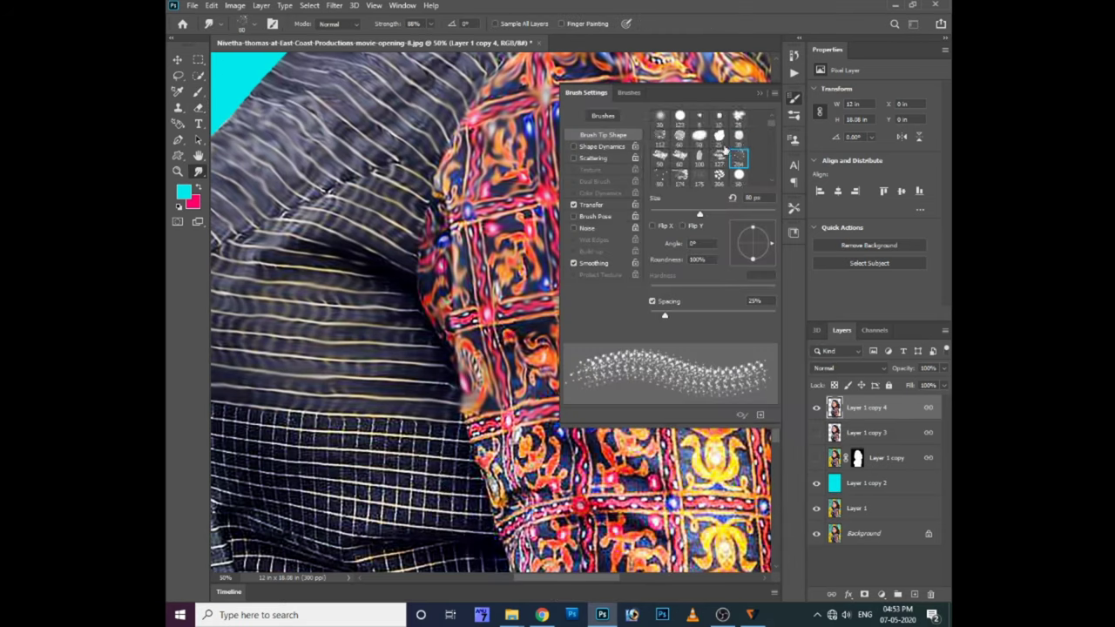
right_click(481, 280)
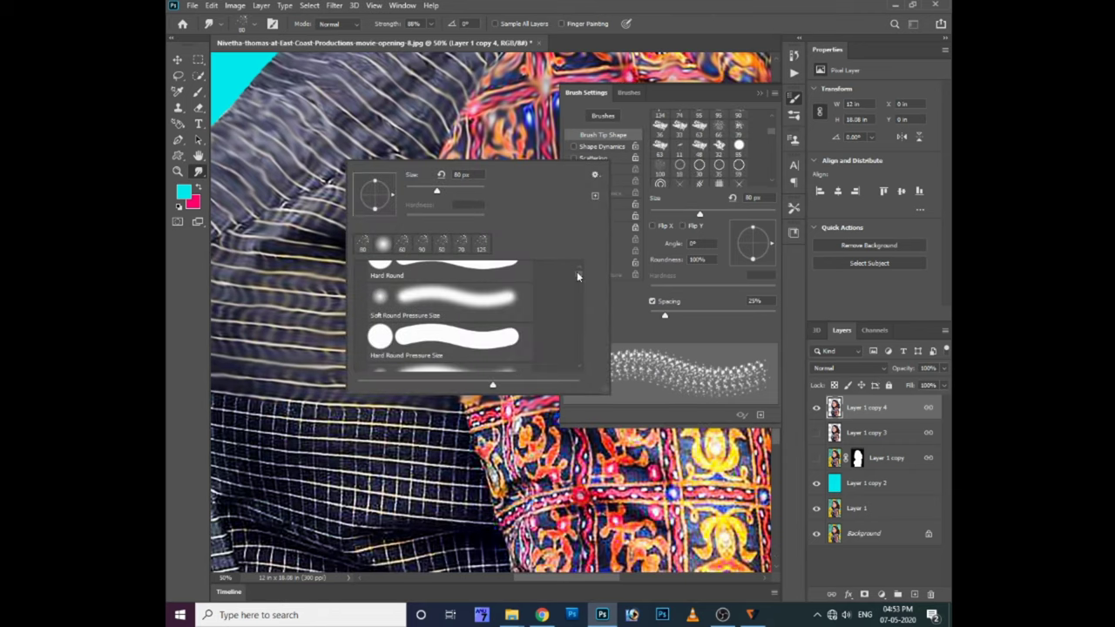
key(F5)
right_click(533, 329)
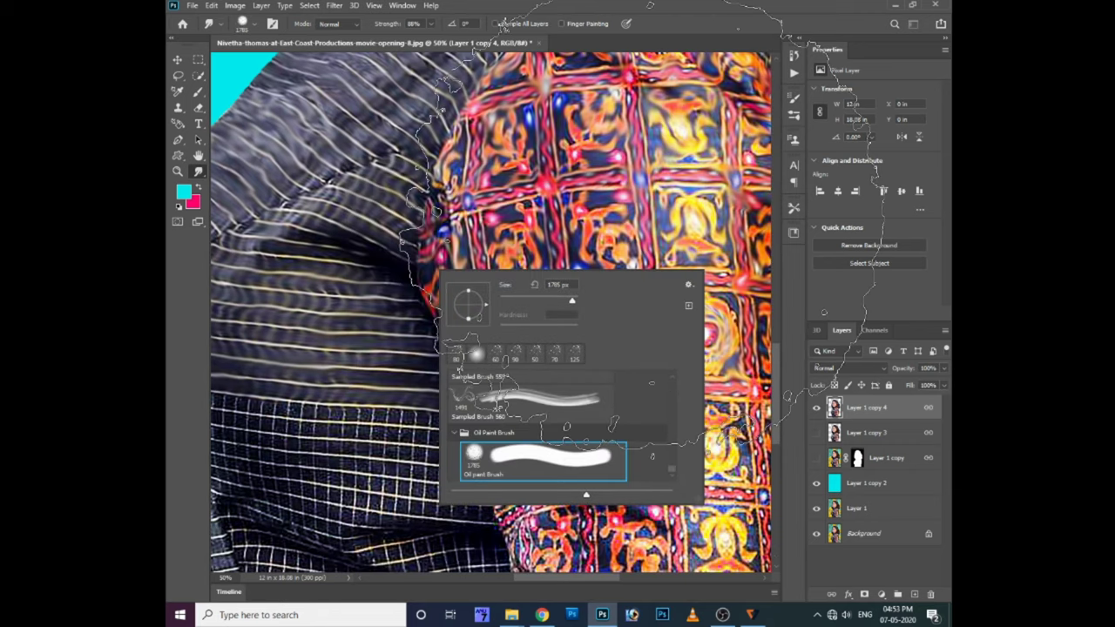
double_click(547, 455)
- At 25% smudge strength, soften the embroidered sleeve's edge and ornate pattern into paint
click(429, 23)
drag(431, 41, 397, 40)
drag(575, 401, 528, 371)
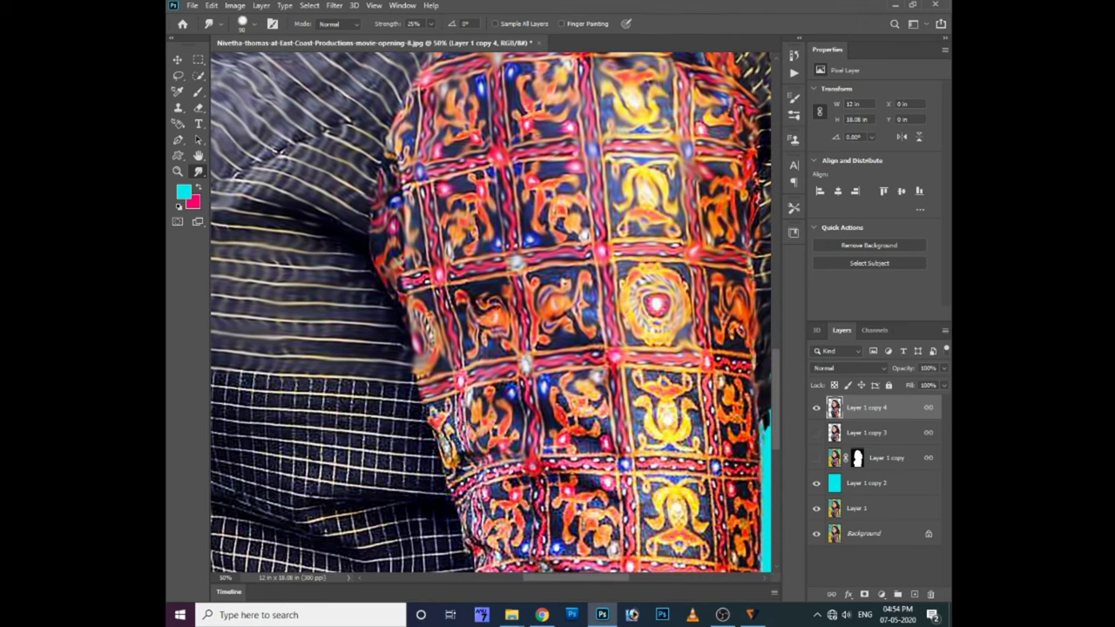
drag(481, 409, 468, 460)
mouse_move(570, 402)
mouse_down()
mouse_move(601, 431)
mouse_move(566, 393)
mouse_move(645, 375)
mouse_move(688, 418)
mouse_move(662, 444)
mouse_move(737, 366)
mouse_move(741, 448)
mouse_move(709, 388)
mouse_move(627, 422)
mouse_move(523, 420)
mouse_move(431, 446)
mouse_move(445, 521)
mouse_move(492, 427)
mouse_move(549, 505)
mouse_move(583, 453)
mouse_move(551, 482)
mouse_move(601, 435)
mouse_move(680, 448)
mouse_move(619, 488)
mouse_move(649, 488)
mouse_move(711, 449)
mouse_move(714, 514)
mouse_move(623, 521)
mouse_up()
scroll(592, 520, down, 1)
scroll(541, 497, down, 1)
scroll(470, 468, down, 1)
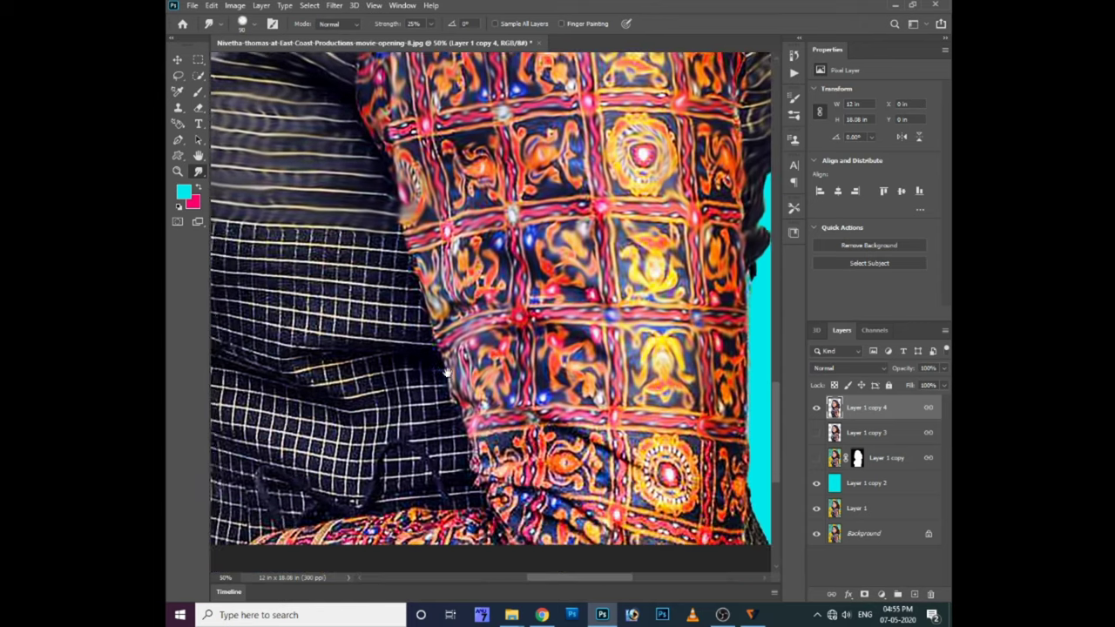
scroll(488, 436, down, 1)
mouse_move(520, 411)
mouse_down()
mouse_move(488, 475)
mouse_move(558, 501)
mouse_move(567, 519)
mouse_move(547, 422)
mouse_move(623, 470)
mouse_move(567, 410)
mouse_move(575, 427)
mouse_move(693, 431)
mouse_move(701, 506)
mouse_move(627, 479)
mouse_move(640, 444)
mouse_move(710, 444)
mouse_move(741, 523)
mouse_move(710, 488)
mouse_up()
- Smear the seam between the striped and checked fabric leftward into soft strokes
drag(305, 187, 479, 318)
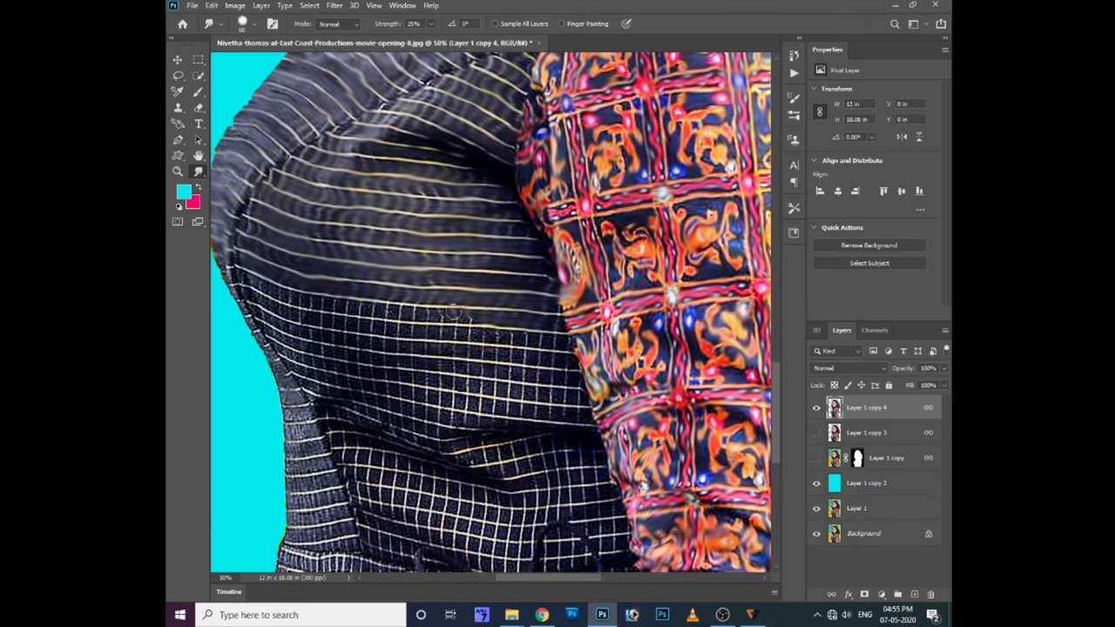
mouse_move(556, 348)
mouse_down()
mouse_move(401, 344)
mouse_move(305, 309)
mouse_move(471, 375)
mouse_move(566, 379)
mouse_move(557, 392)
mouse_move(305, 359)
mouse_move(261, 296)
mouse_move(386, 319)
mouse_up()
drag(438, 399, 572, 424)
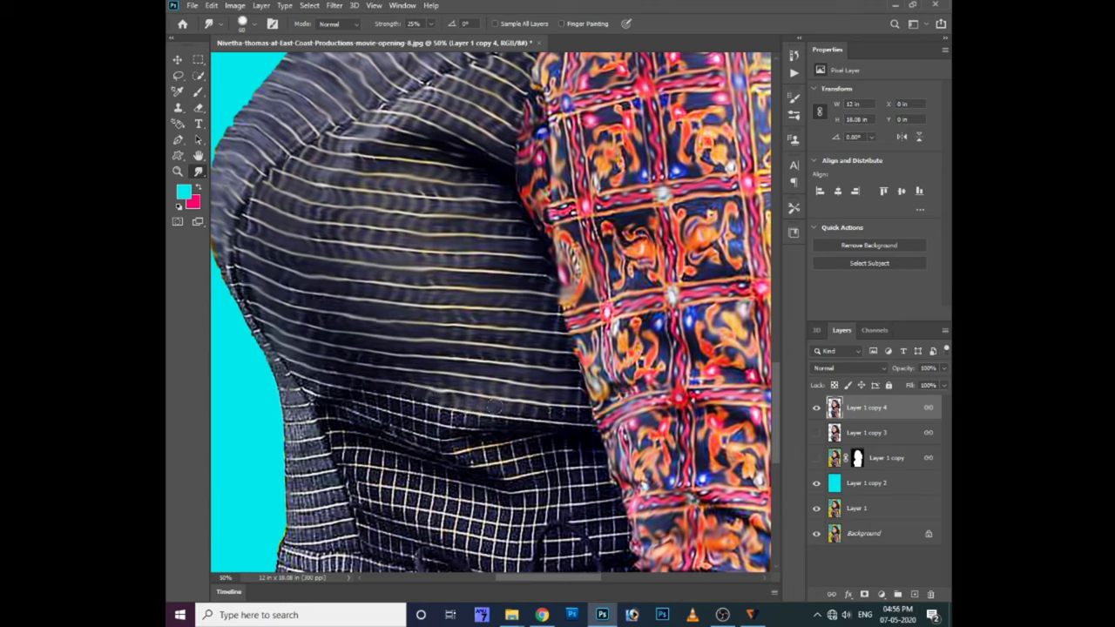
drag(484, 426, 301, 388)
drag(444, 420, 324, 403)
mouse_move(378, 435)
mouse_down()
mouse_move(590, 458)
mouse_move(462, 485)
mouse_move(320, 436)
mouse_up()
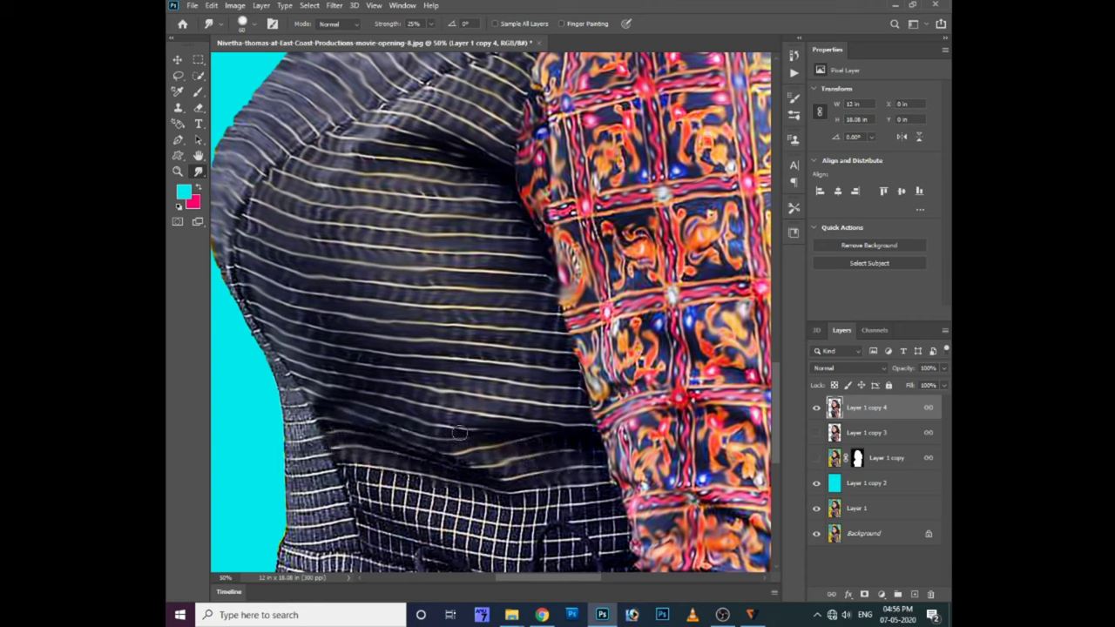
- Smudge the stripes downward over the checked band's top edge, from shoulder toward sleeve
scroll(427, 409, left, 3)
scroll(398, 366, left, 2)
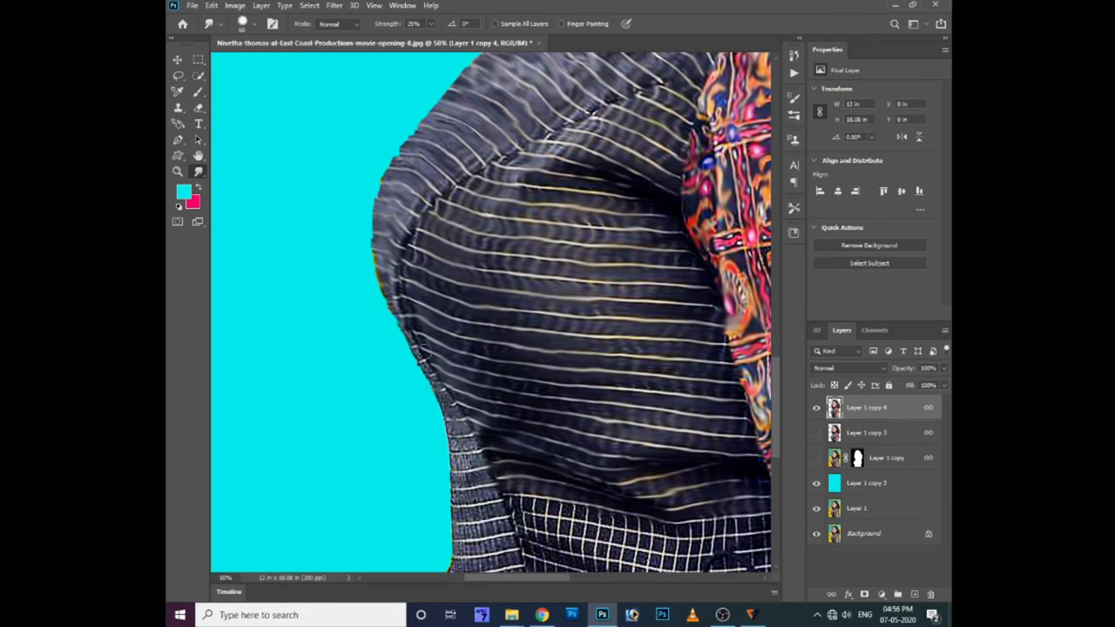
scroll(440, 408, down, 1)
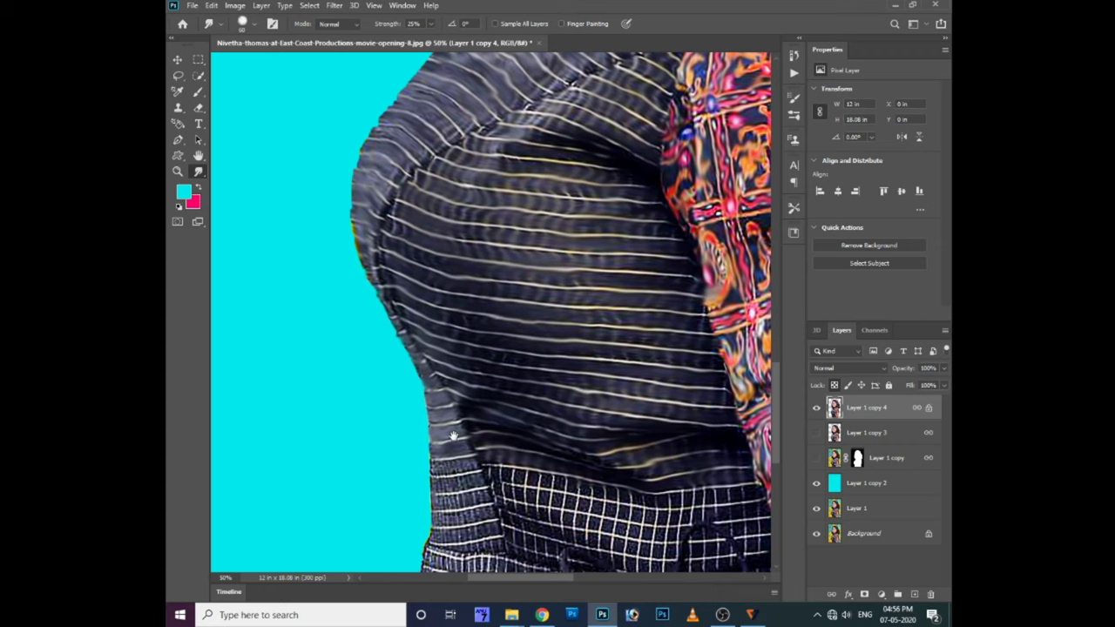
scroll(453, 435, down, 1)
scroll(461, 440, down, 1)
mouse_move(487, 464)
mouse_down()
mouse_move(470, 497)
mouse_move(514, 519)
mouse_move(530, 499)
mouse_move(510, 457)
mouse_move(558, 436)
mouse_move(645, 457)
mouse_move(630, 475)
mouse_move(723, 466)
mouse_move(582, 430)
mouse_move(420, 413)
mouse_up()
drag(566, 418, 605, 478)
mouse_move(523, 461)
mouse_down()
mouse_move(431, 475)
mouse_move(519, 479)
mouse_move(428, 497)
mouse_up()
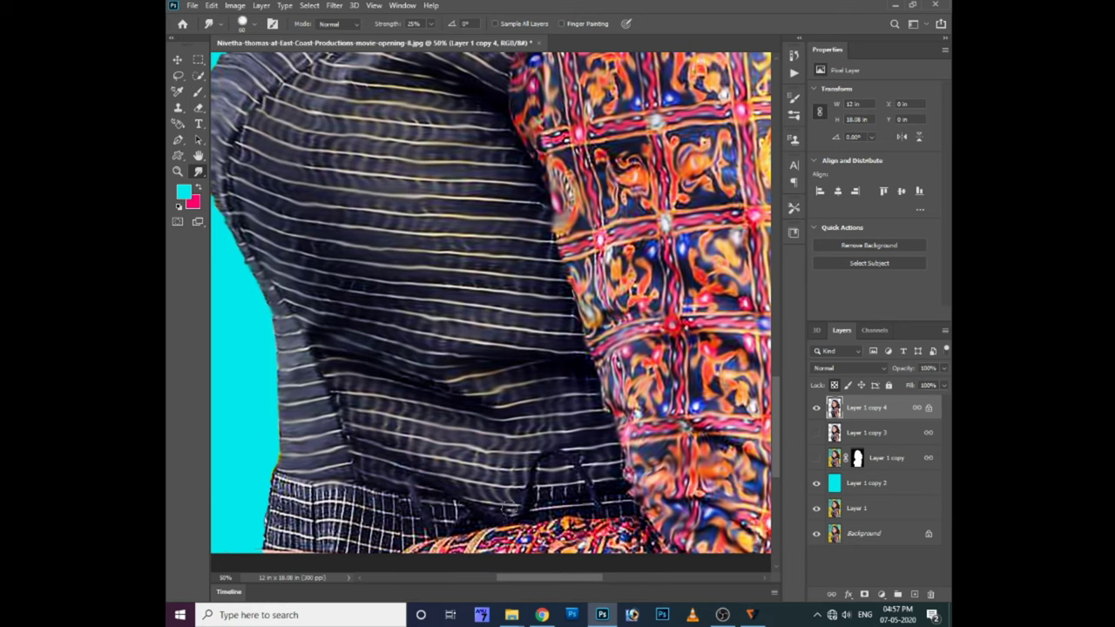
drag(570, 457, 612, 426)
mouse_move(396, 462)
mouse_down()
mouse_move(470, 475)
mouse_move(520, 465)
mouse_move(655, 472)
mouse_up()
mouse_move(503, 487)
mouse_down()
mouse_move(383, 479)
mouse_move(349, 427)
mouse_move(295, 404)
mouse_up()
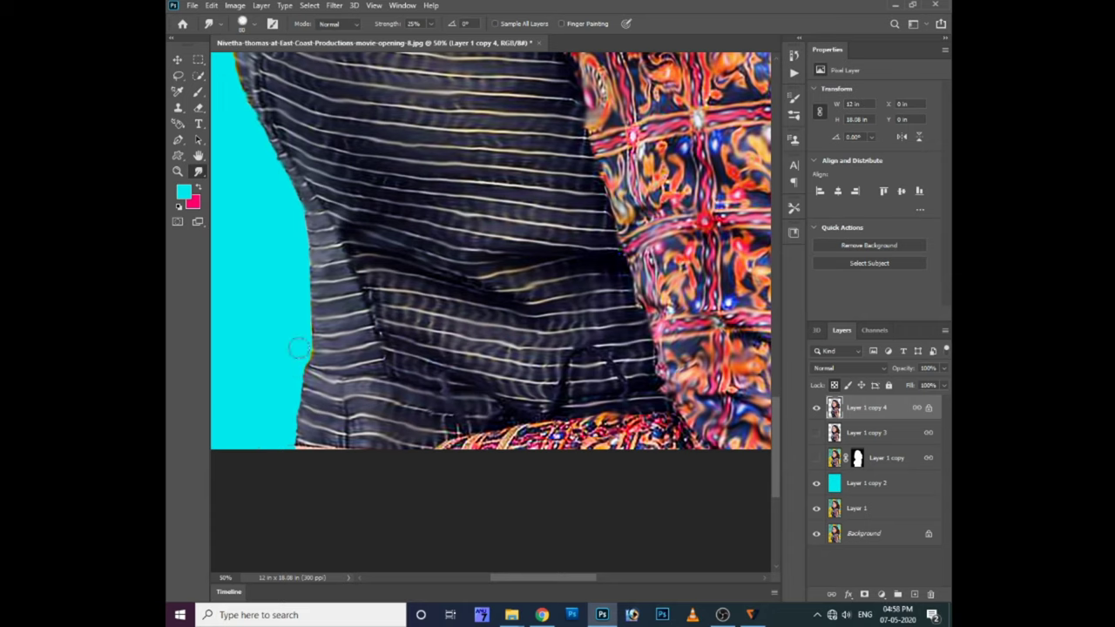
mouse_move(462, 458)
mouse_down()
mouse_move(504, 437)
mouse_move(632, 427)
mouse_move(656, 366)
mouse_up()
- Zoom in on the eyes, briefly trying the Dodge/Burn tool before returning to Smudge
key(ctrl+minus)
key(ctrl+minus)
key(v)
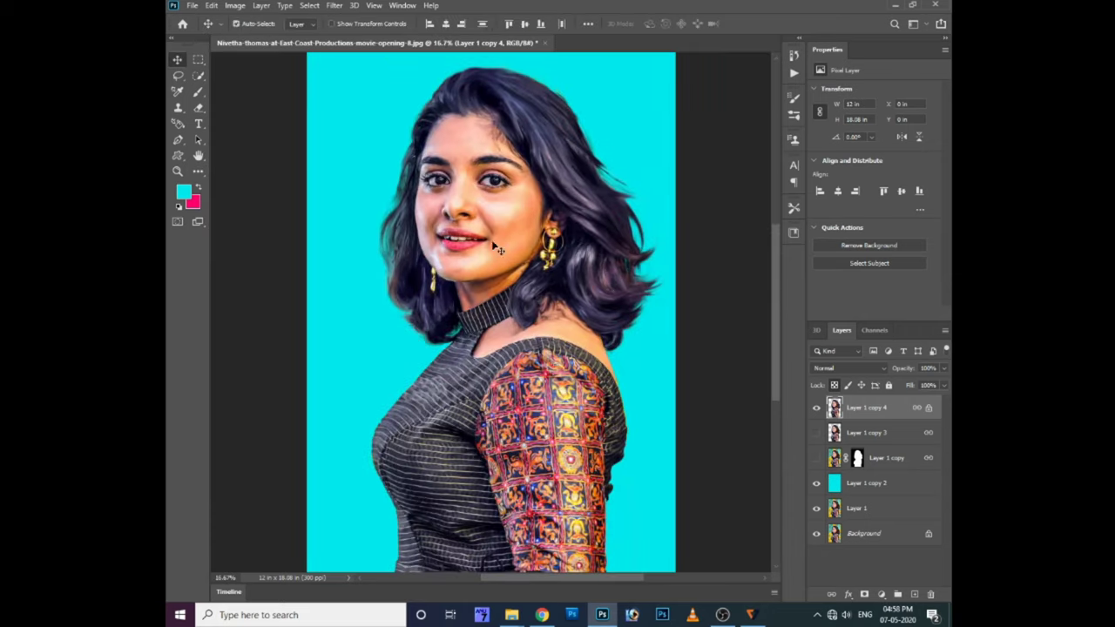
key(ctrl+plus)
key(ctrl+plus)
key(ctrl+plus)
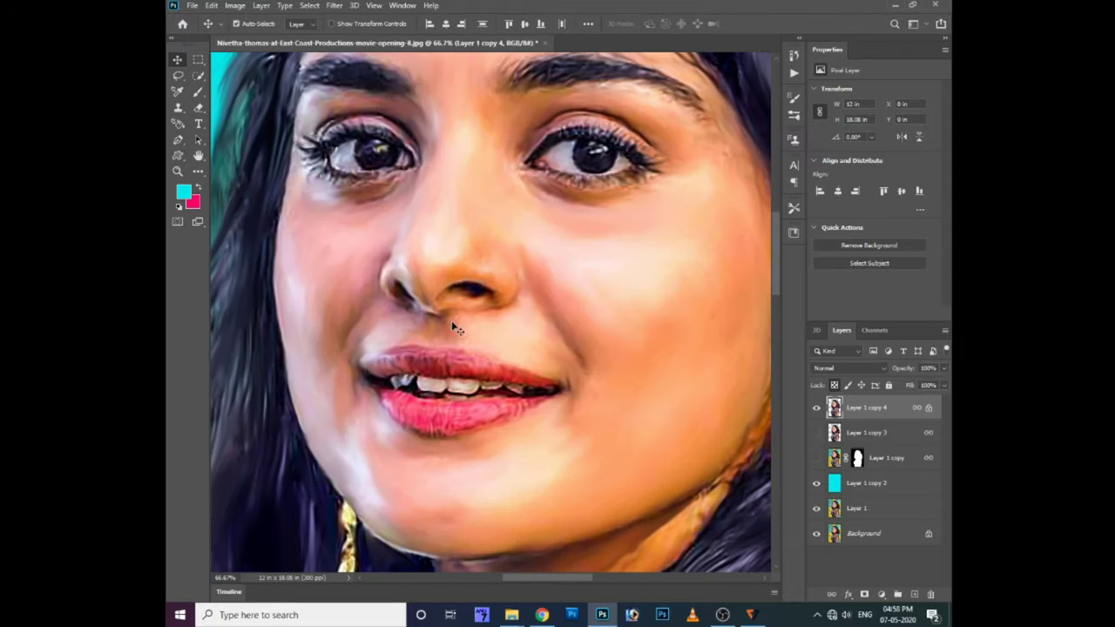
key(r)
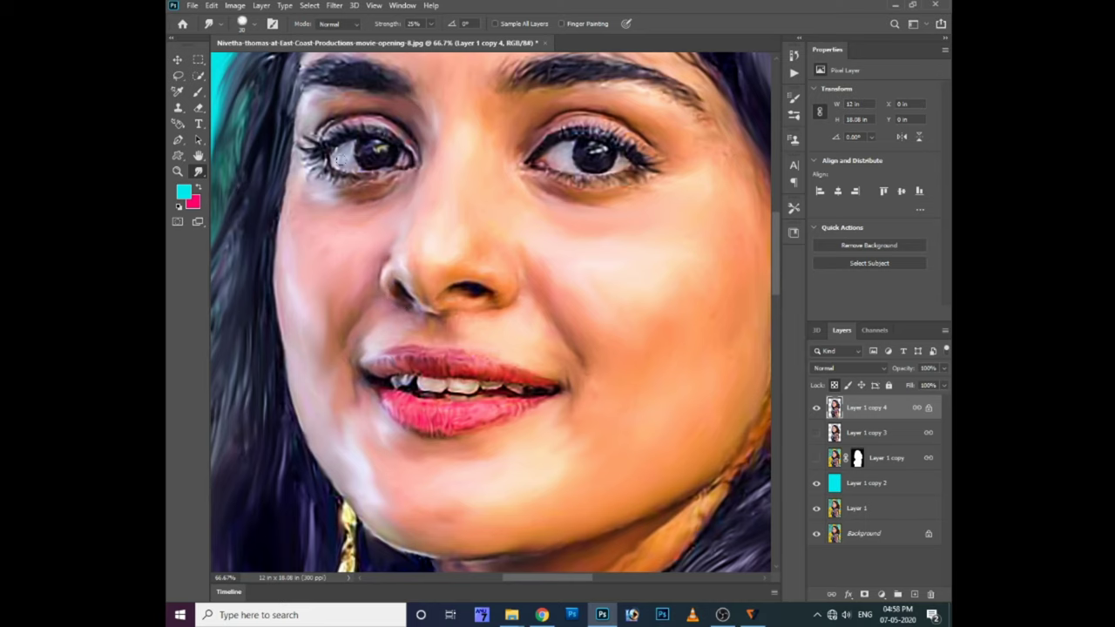
key(ctrl+plus)
right_click(197, 171)
click(261, 439)
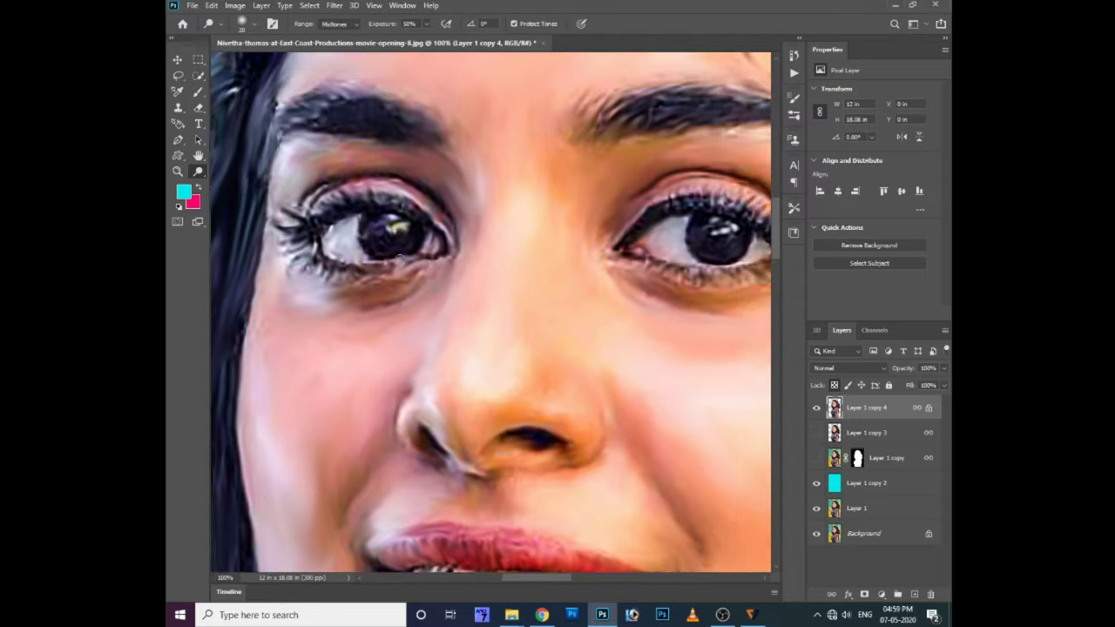
mouse_move(738, 223)
mouse_down()
mouse_move(494, 253)
mouse_move(478, 244)
mouse_up()
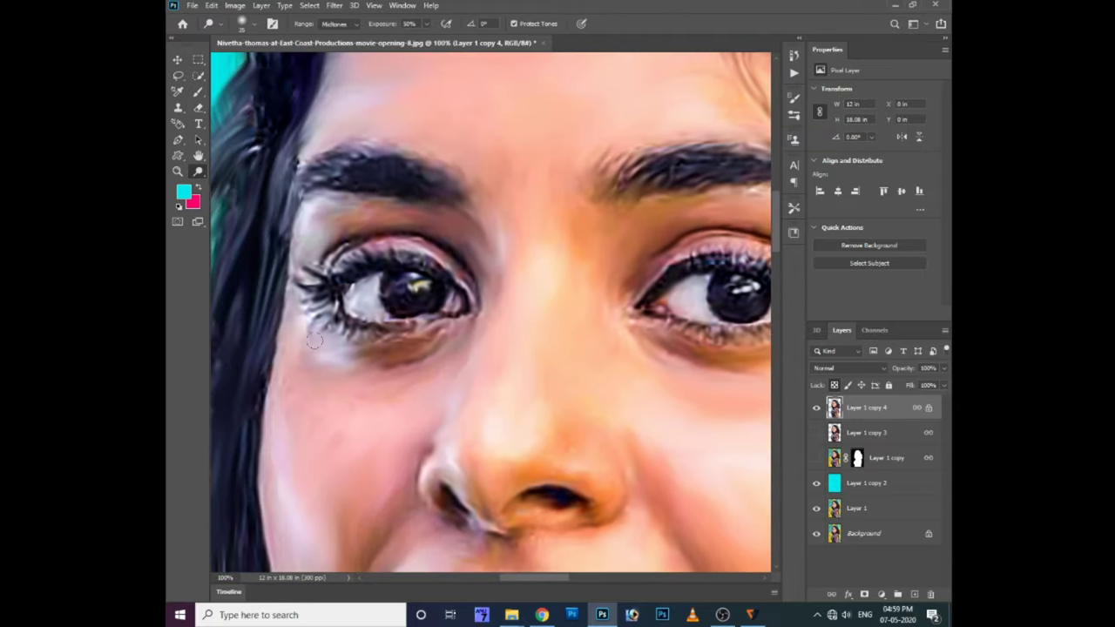
right_click(203, 176)
click(252, 416)
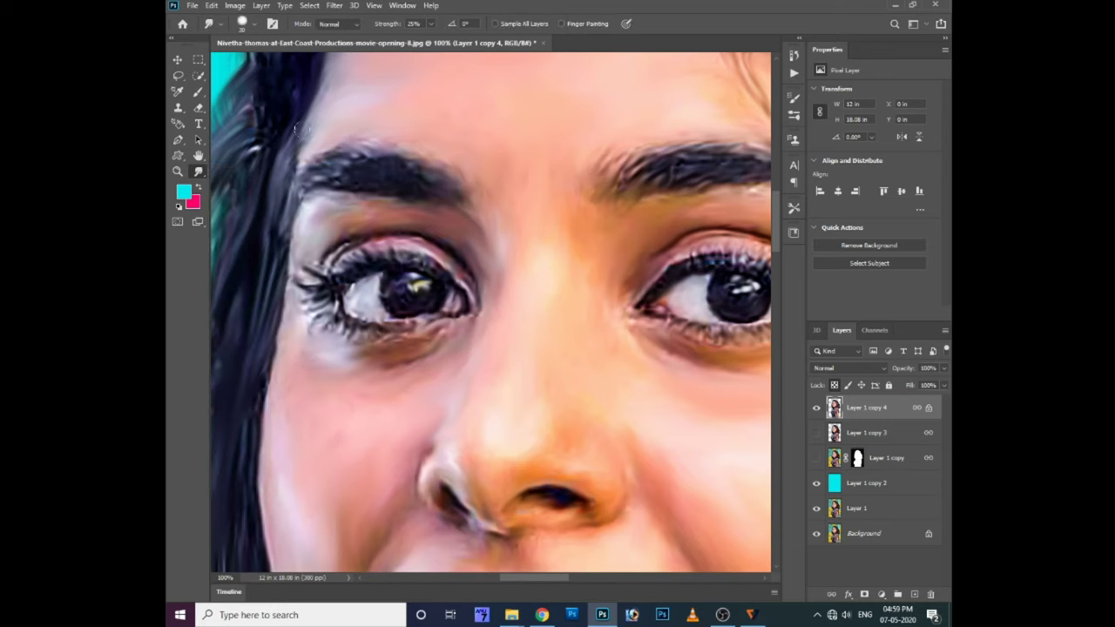
- Smudge along the jawline and neck edge, then fit the whole image on screen
drag(296, 131, 510, 375)
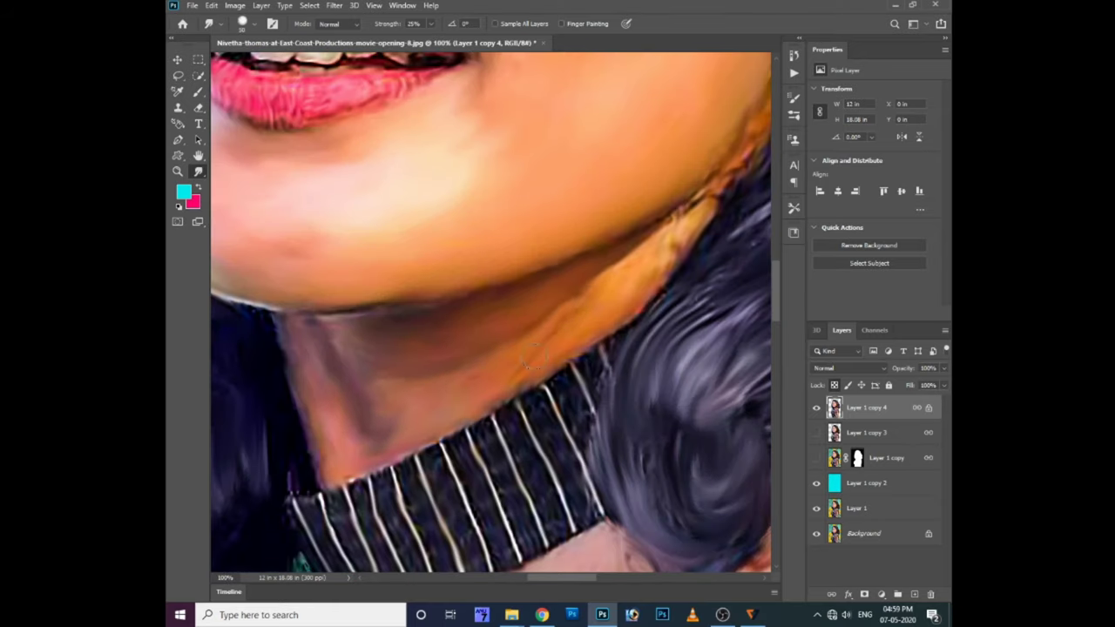
drag(678, 235, 688, 206)
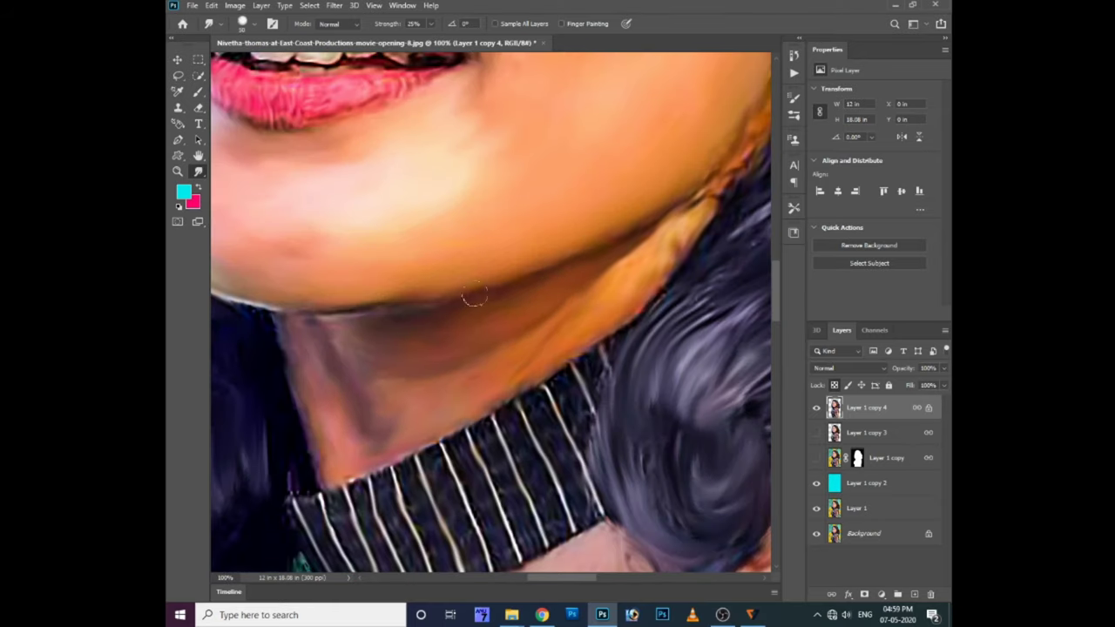
drag(345, 307, 414, 295)
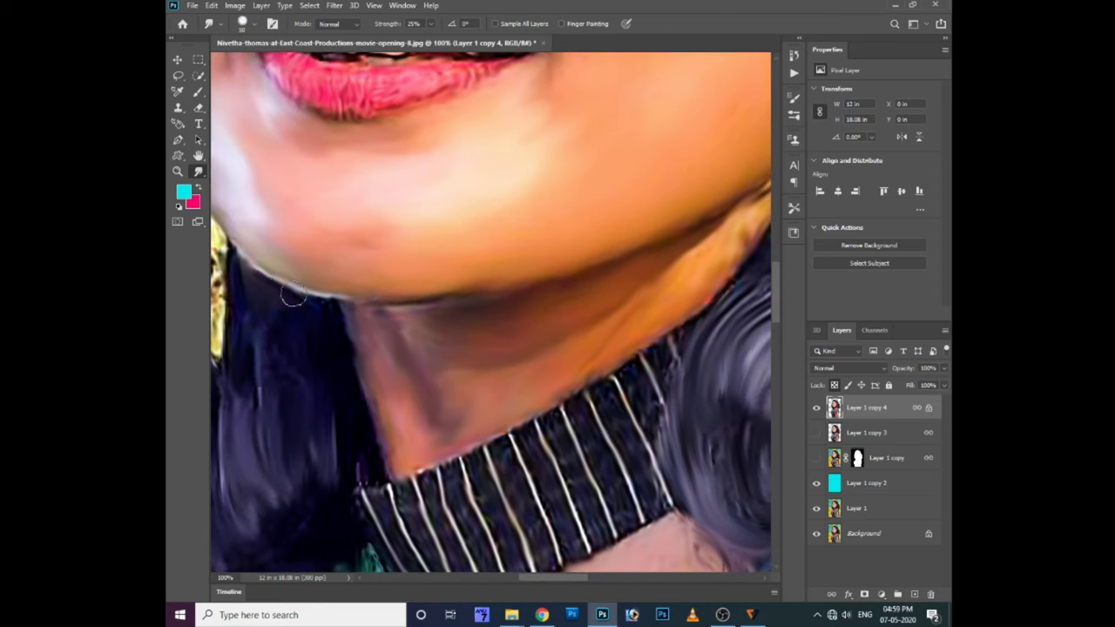
scroll(311, 415, down, 1)
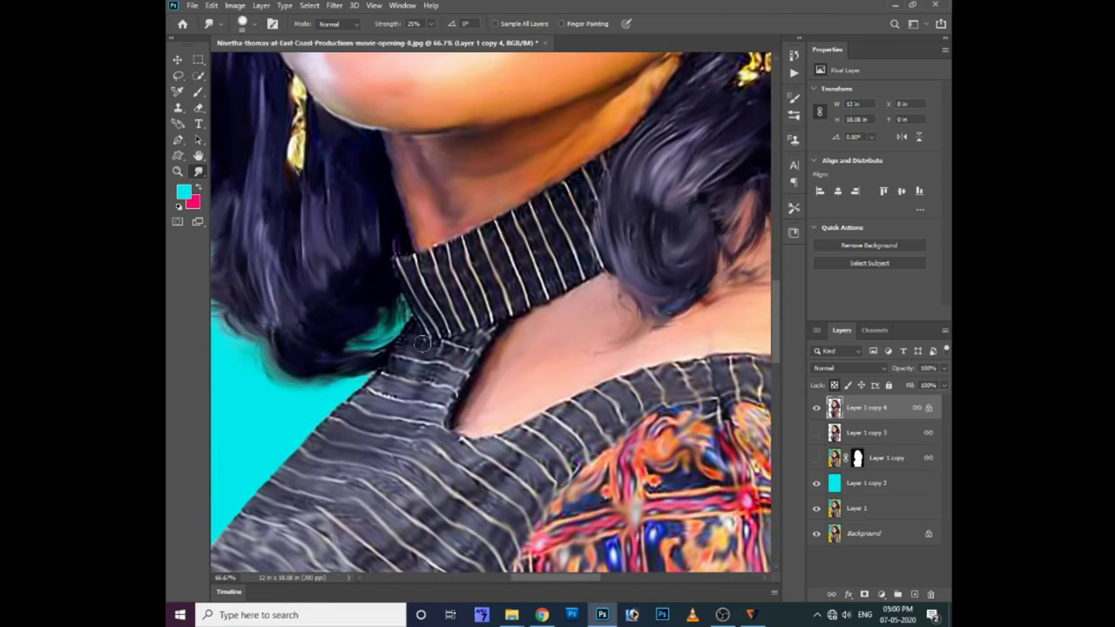
key(ctrl+0)
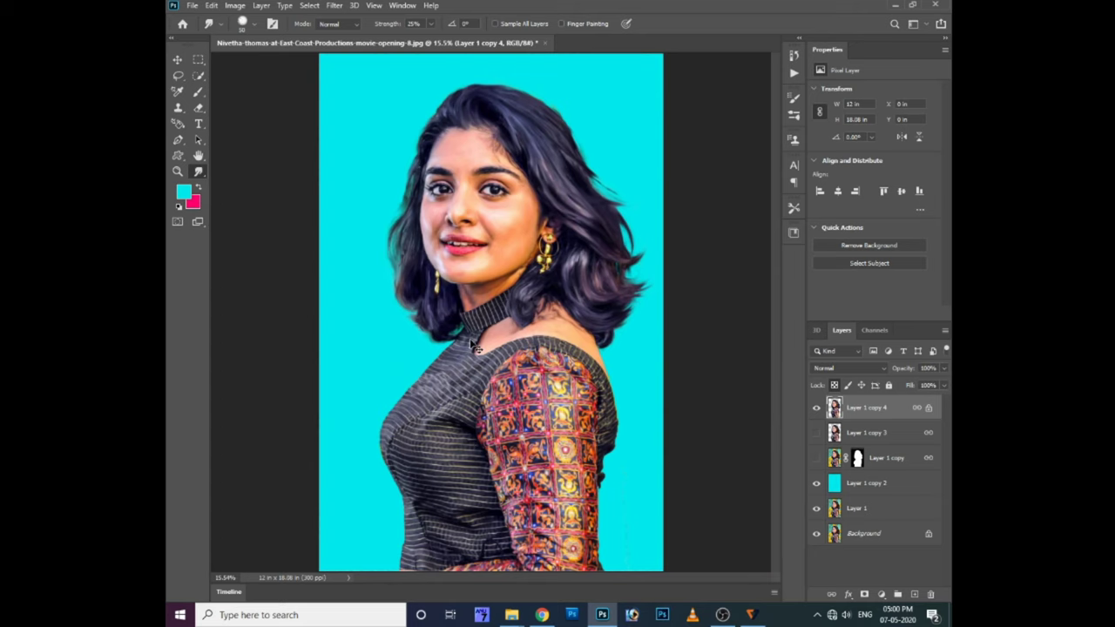
scroll(565, 347, down, 1)
- Paste the dark scarlet abstract texture from the BC folder into a new layer above the cyan fill
key(ctrl+o)
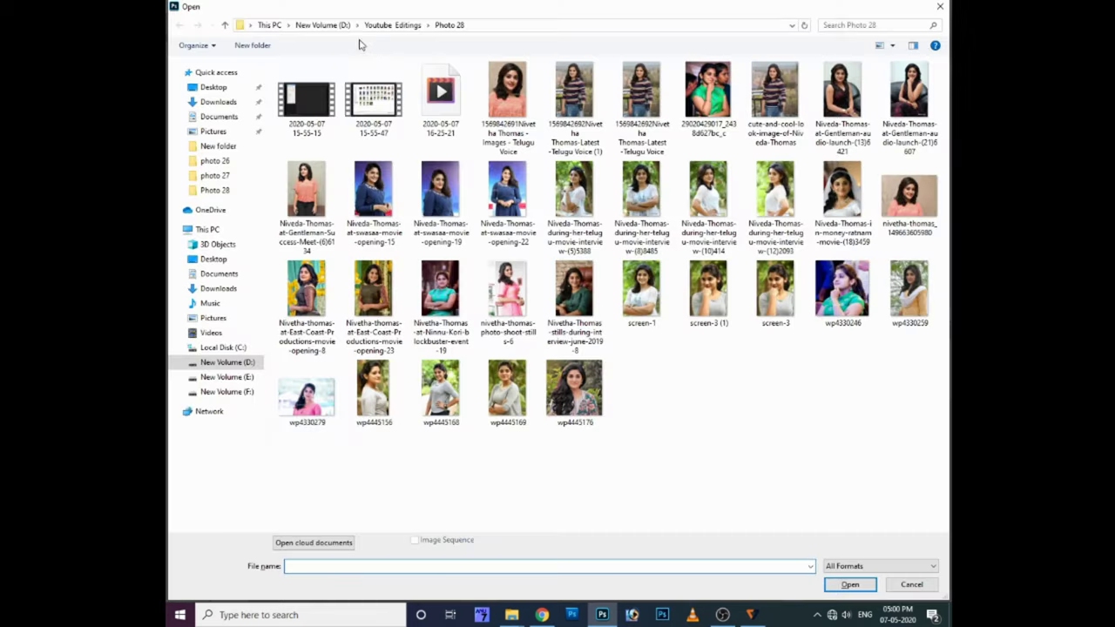
double_click(315, 101)
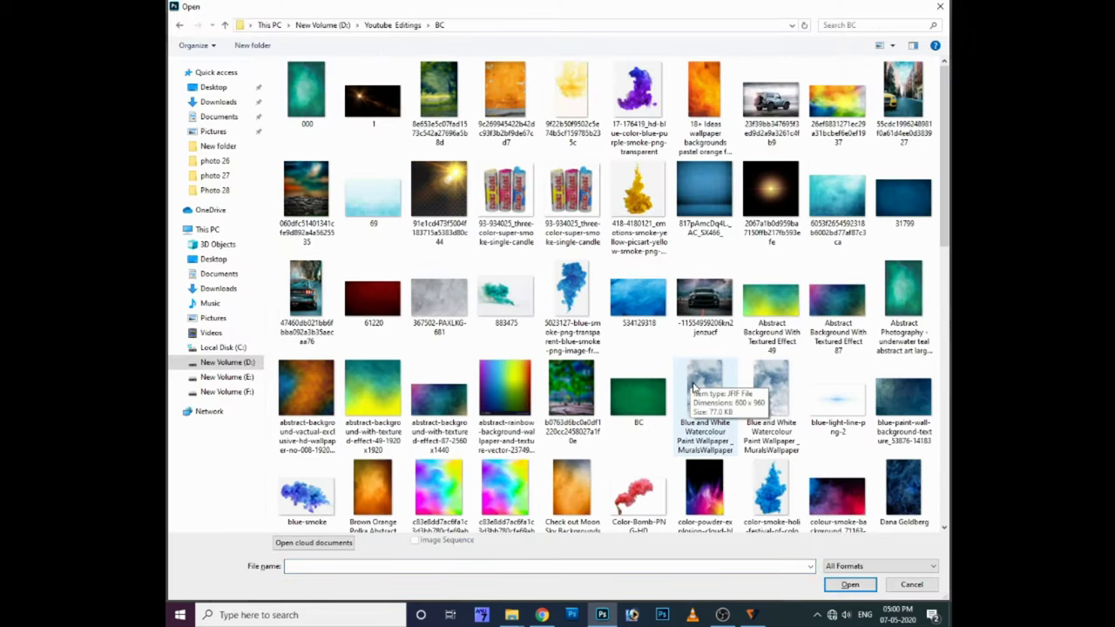
scroll(694, 386, down, 3)
scroll(697, 383, down, 3)
scroll(745, 377, down, 2)
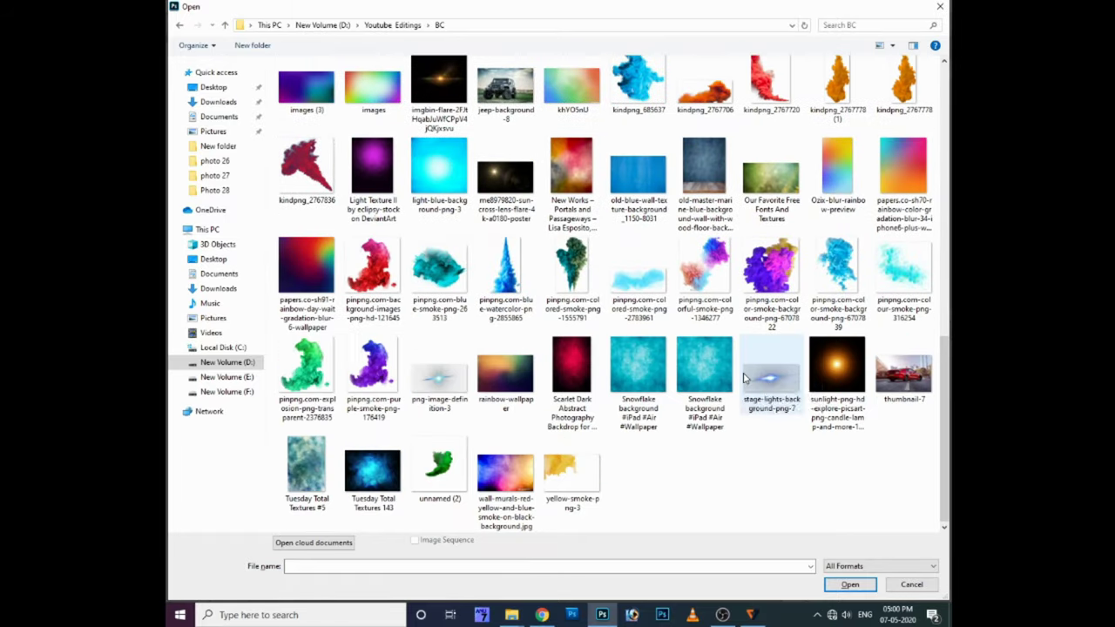
double_click(571, 370)
key(ctrl+w)
click(859, 482)
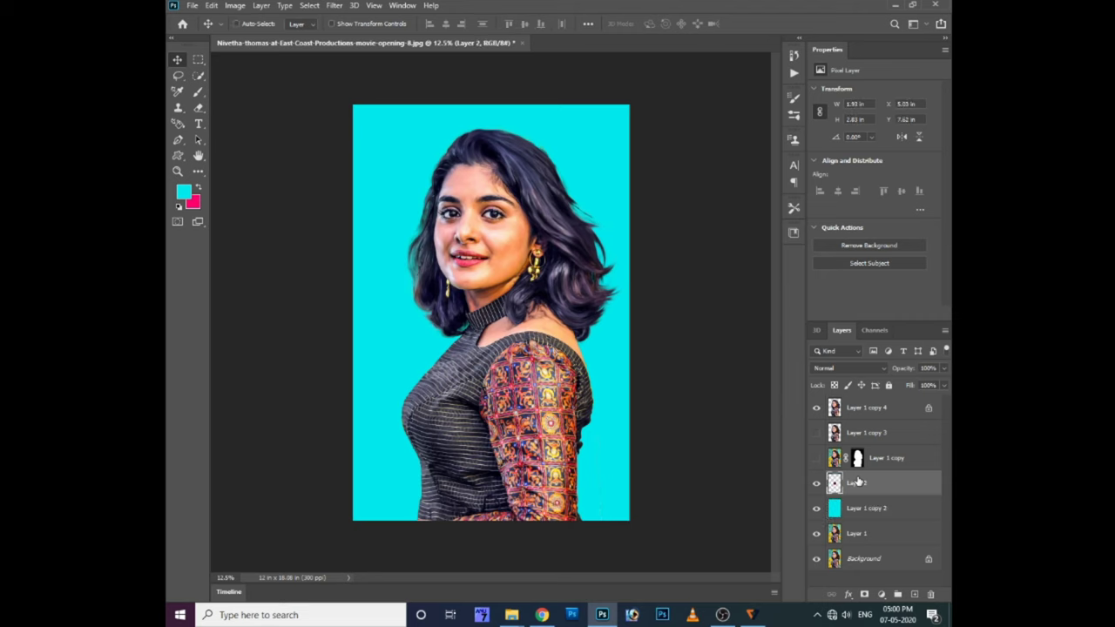
key(ctrl+v)
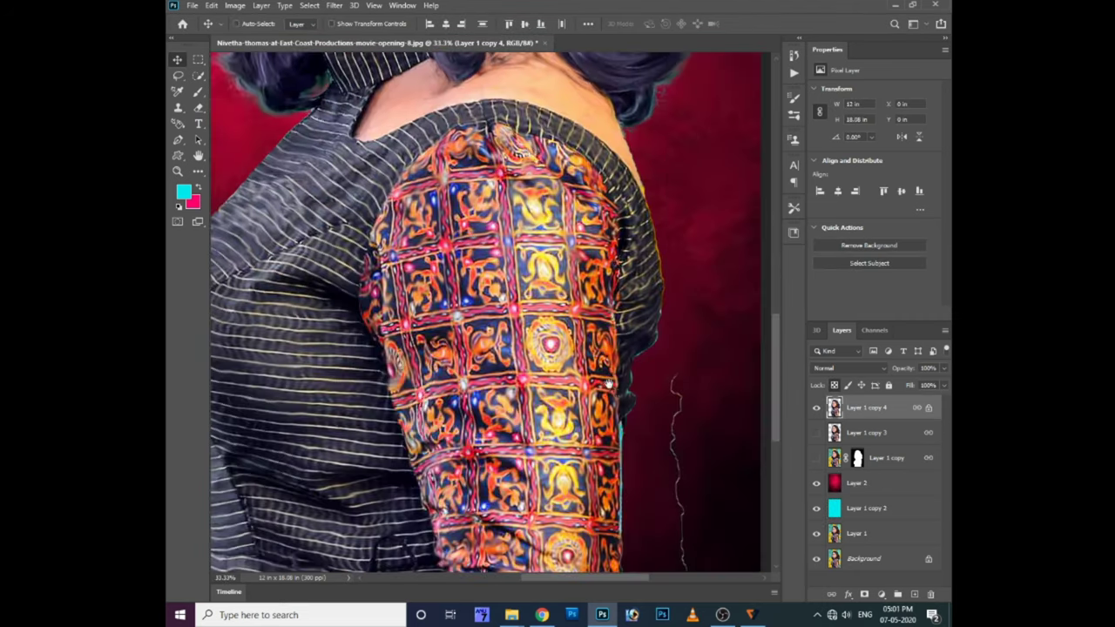
- Select everything except the figure, lasso around the head and hair, and feather the selection
ctrl+click(835, 409)
key(ctrl+0)
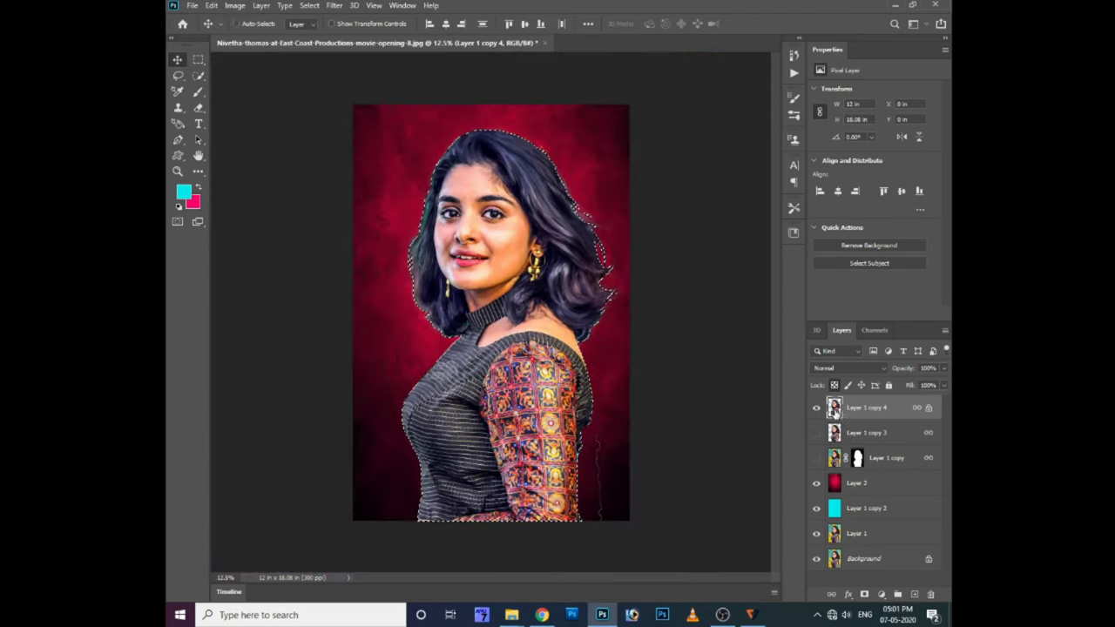
key(ctrl+shift+i)
key(l)
mouse_move(417, 162)
mouse_down()
mouse_move(444, 329)
mouse_move(435, 344)
mouse_up()
key(shift+F6)
key(Return)
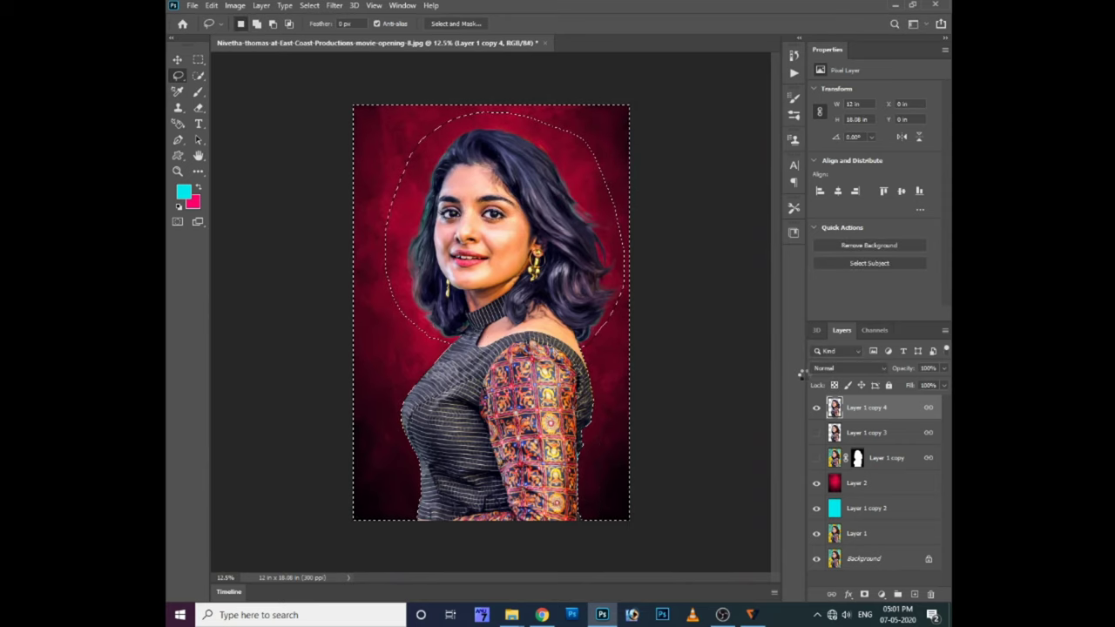
- Pen-path the cyan fringe beside the sleeve, delete it, deselect, and zoom out
scroll(584, 410, up, 2)
scroll(583, 410, up, 2)
scroll(589, 406, up, 2)
scroll(589, 405, up, 2)
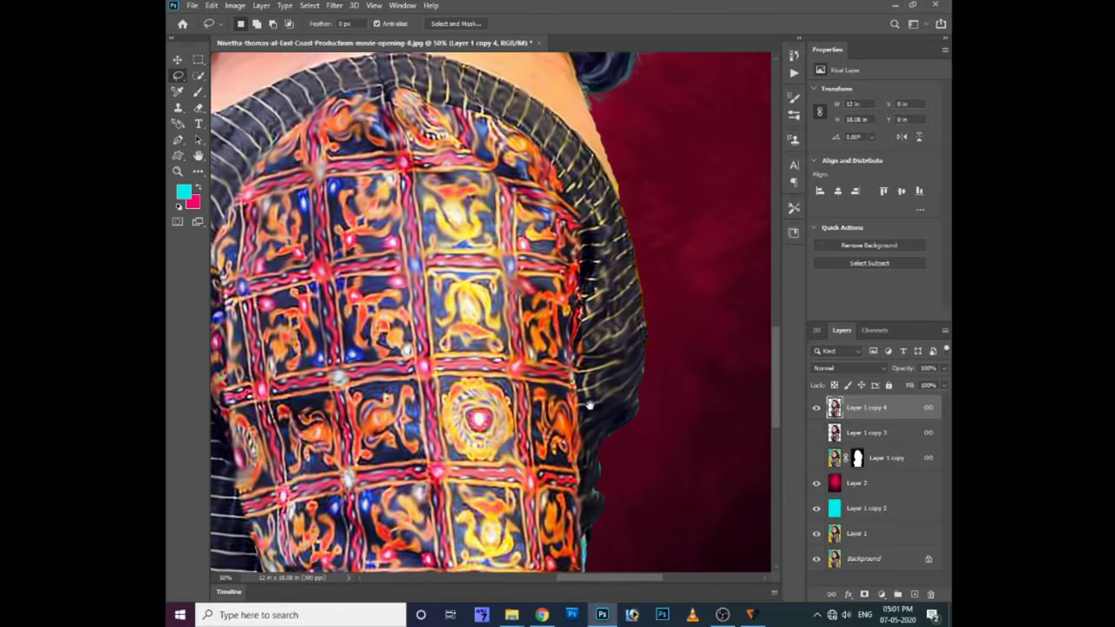
scroll(589, 405, up, 1)
key(p)
scroll(588, 465, down, 2)
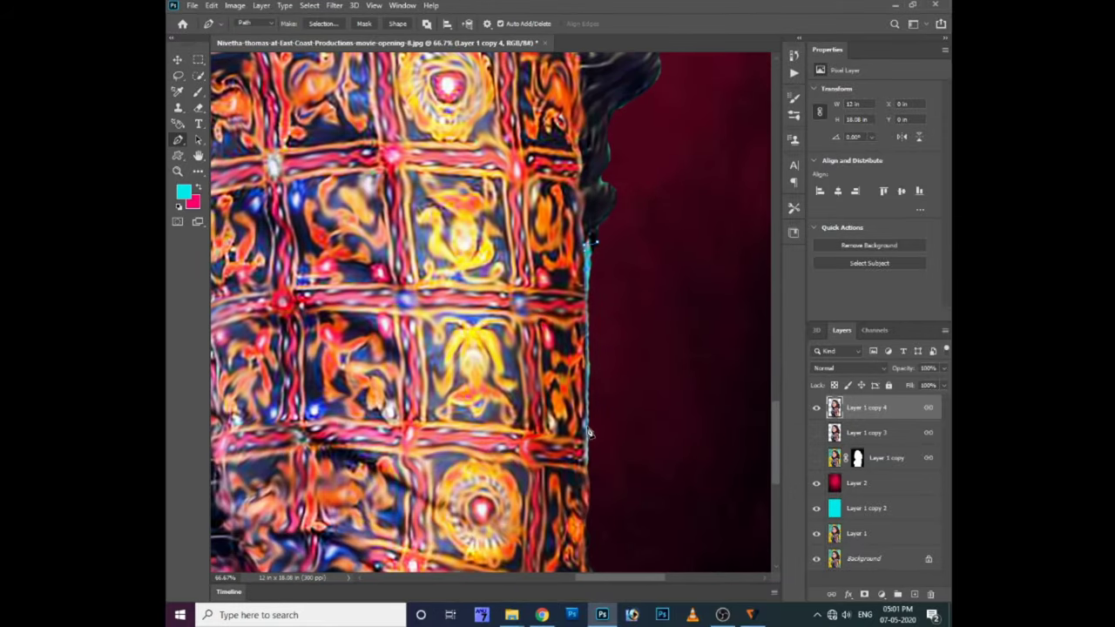
scroll(592, 376, down, 3)
scroll(622, 304, up, 1)
scroll(622, 304, right, 1)
scroll(540, 292, up, 2)
scroll(540, 292, right, 1)
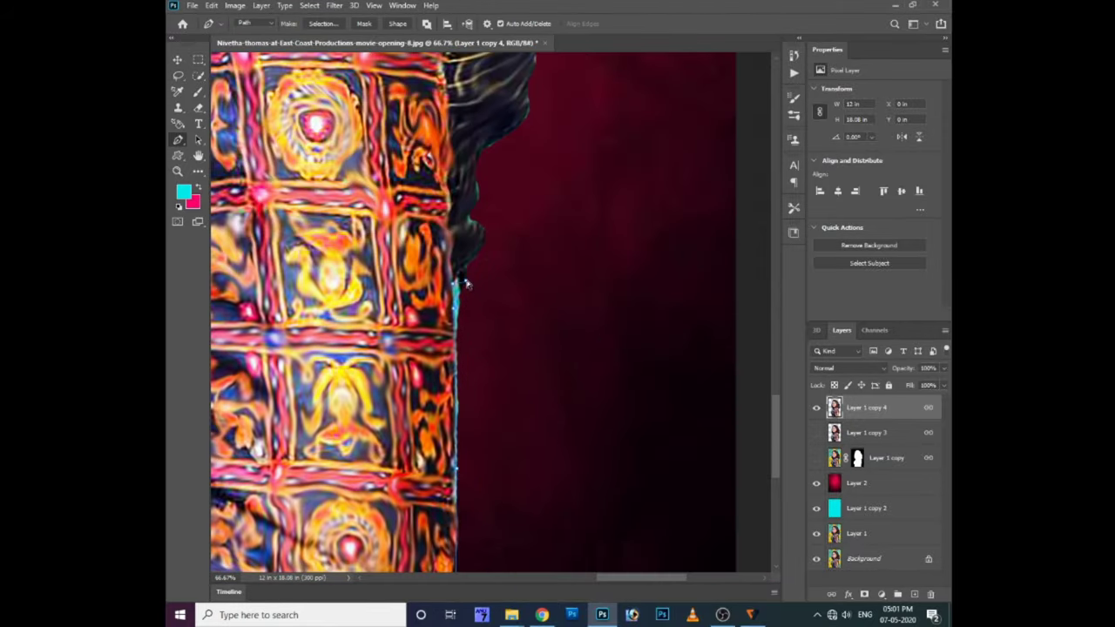
click(595, 301)
key(ctrl+Return)
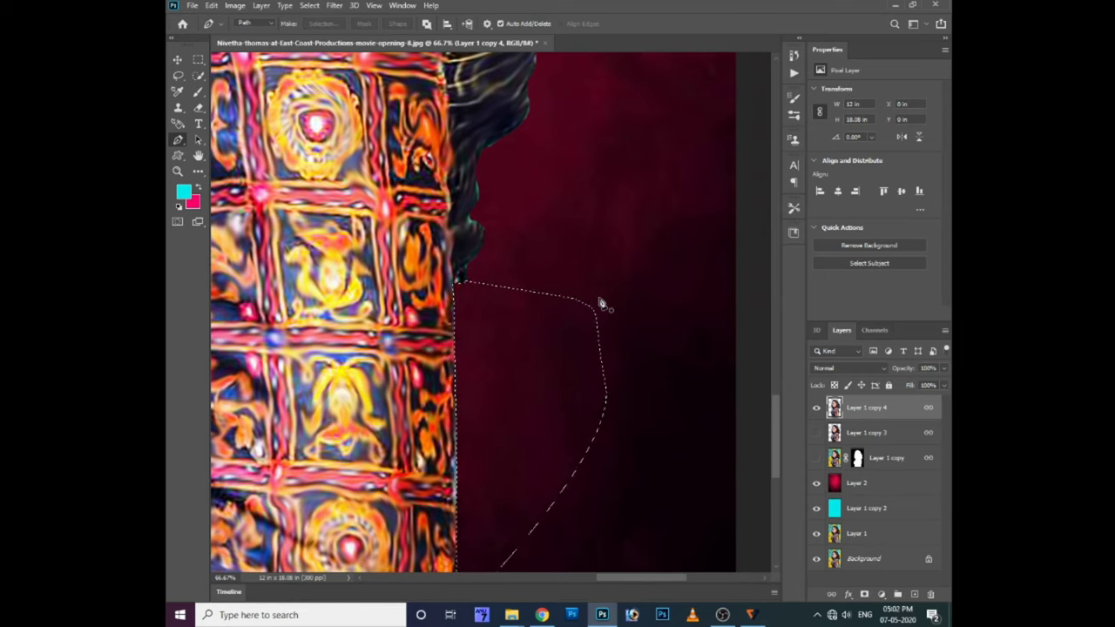
key(ctrl+minus)
key(ctrl+minus)
key(ctrl+minus)
key(ctrl+minus)
key(v)
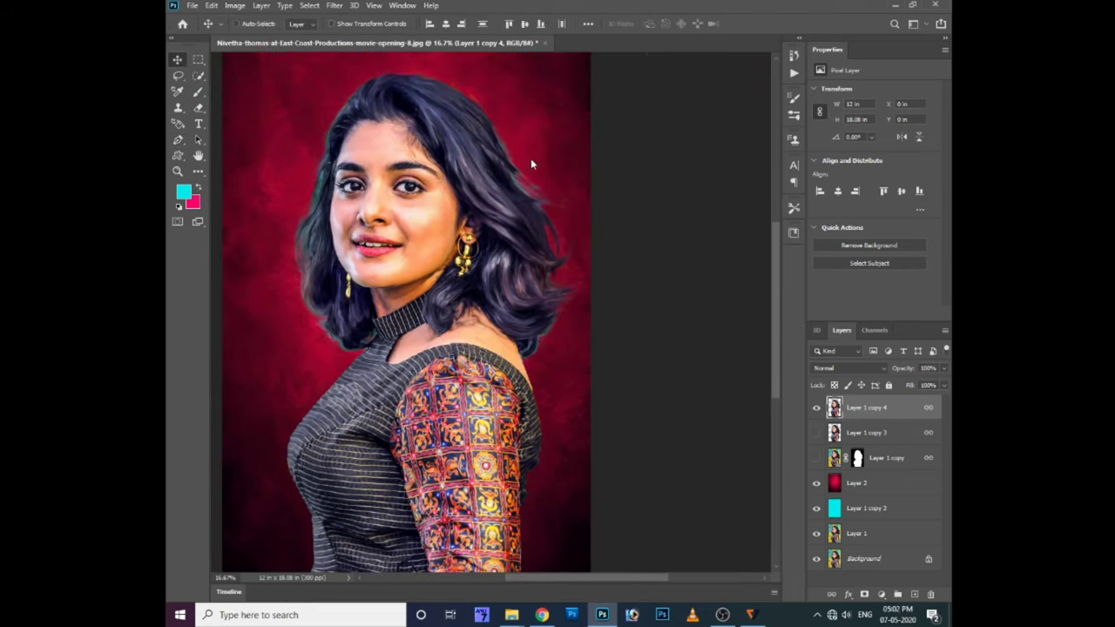
key(ctrl+minus)
- Duplicate the red texture layer to the top of the stack and erase it over the figure
click(858, 483)
key(ctrl+j)
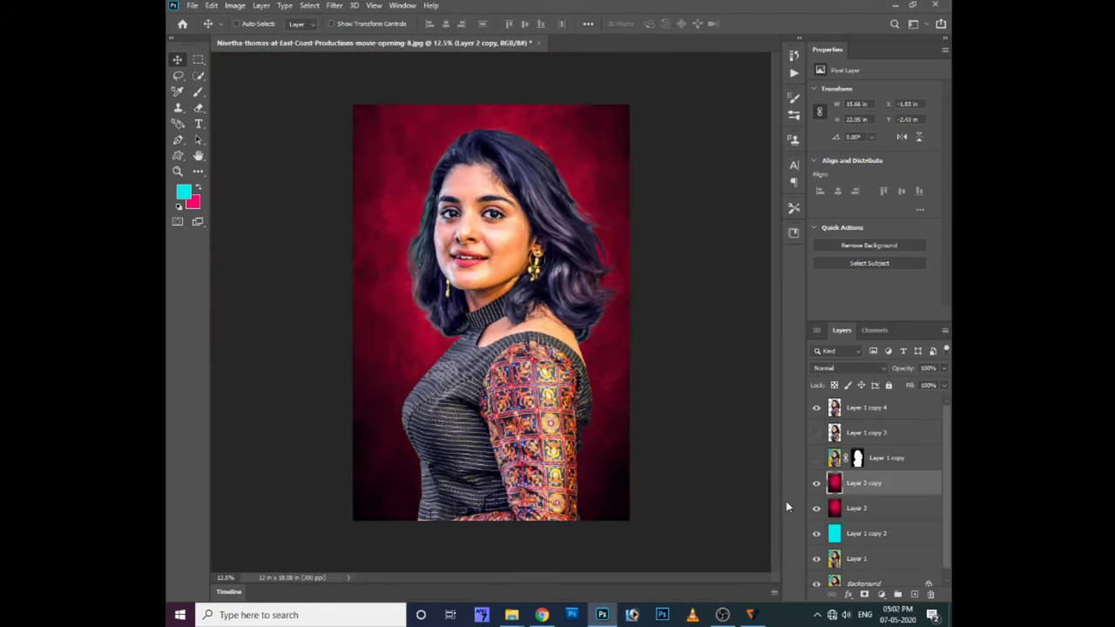
key(ctrl+shift+bracketright)
key(e)
mouse_move(497, 262)
mouse_down()
mouse_move(498, 206)
mouse_move(498, 432)
mouse_move(535, 341)
mouse_up()
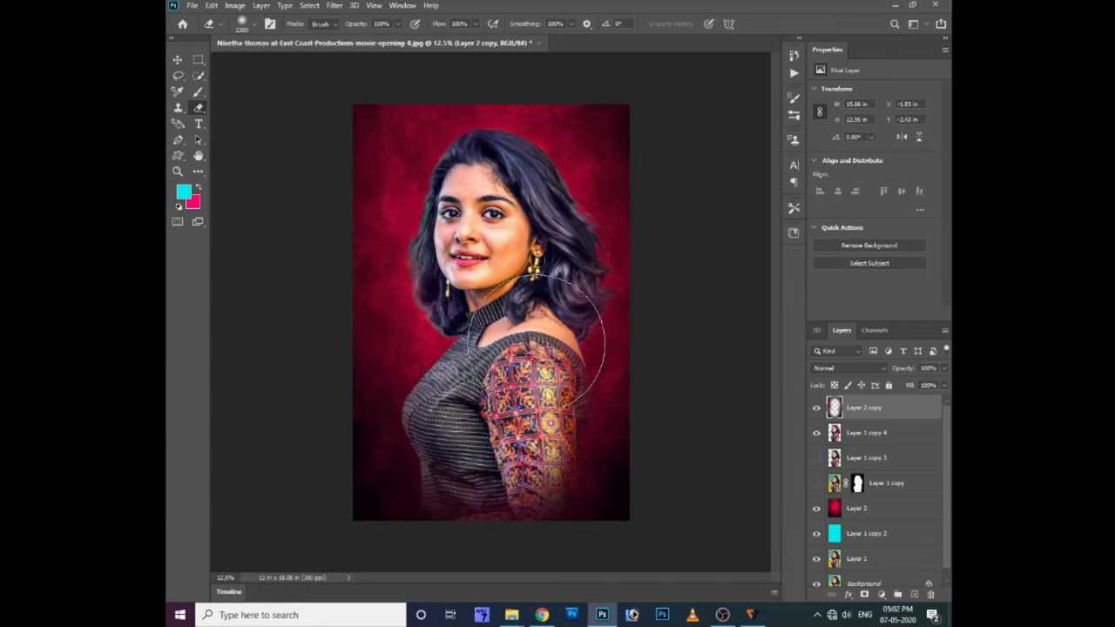
- Nudge Layer 1 copy 4 slightly left, then zoom in on the face
click(865, 434)
key(v)
key(shift+Left)
key(shift+Left)
key(shift+Left)
key(shift+Left)
key(shift+Left)
key(shift+Left)
key(shift+Left)
key(shift+Left)
key(shift+Left)
key(ctrl+plus)
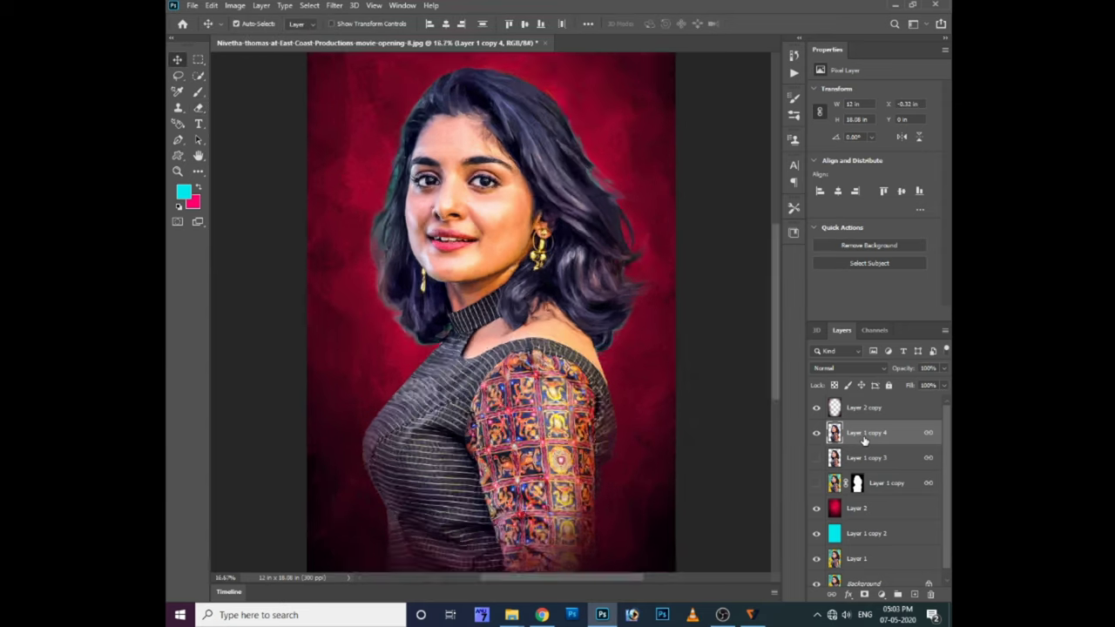
key(ctrl+plus)
scroll(569, 252, up, 1)
- Fit the portrait in view and duplicate the portrait layer
scroll(568, 253, up, 3)
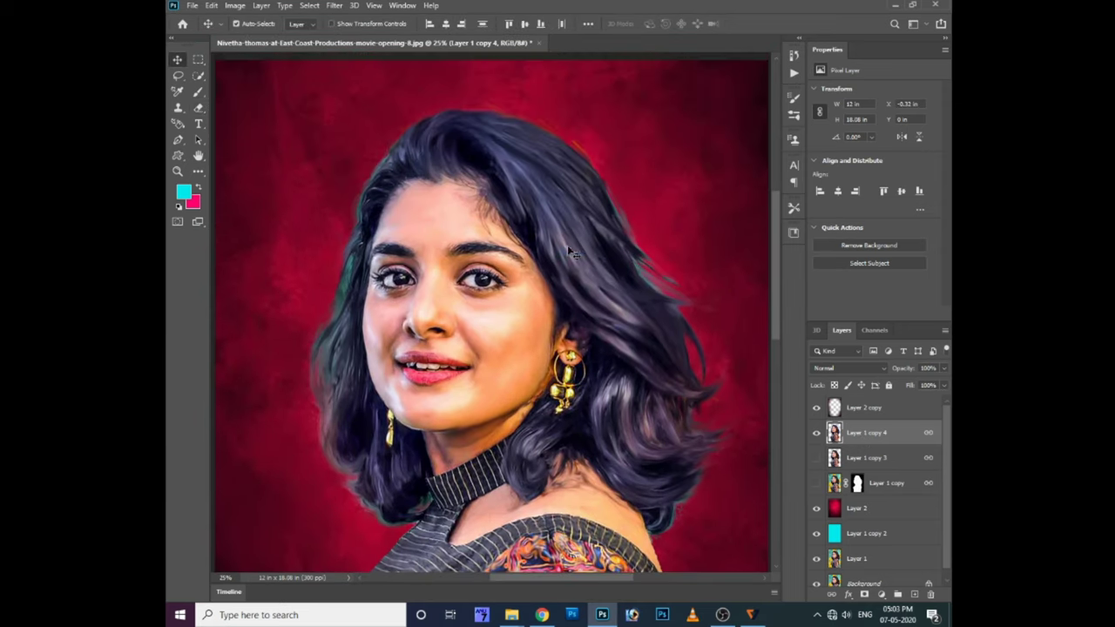
key(ctrl+minus)
key(ctrl+j)
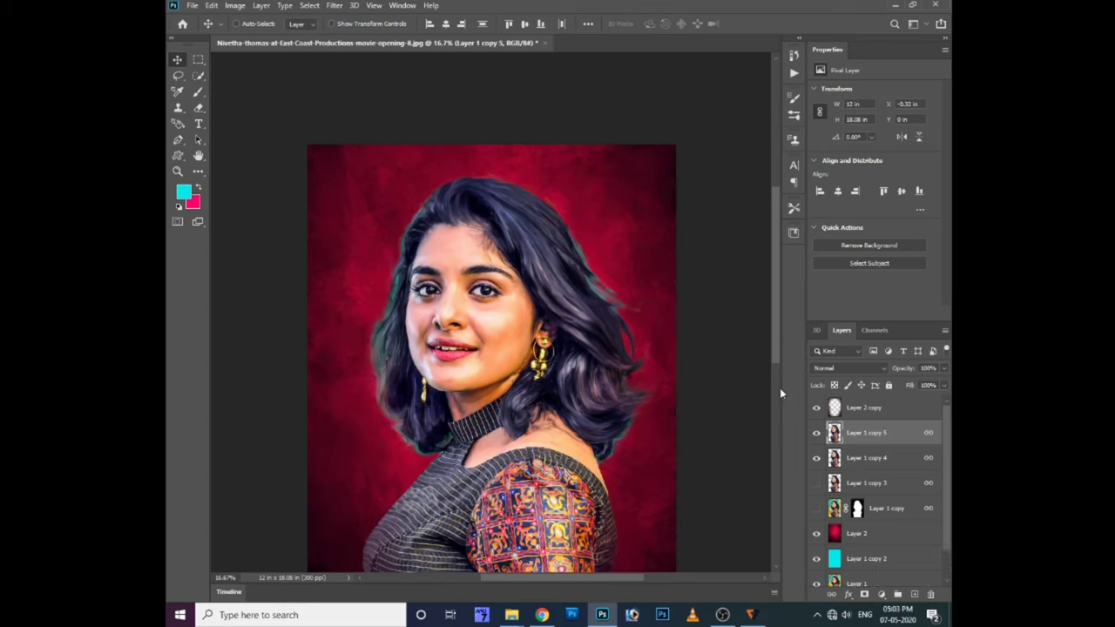
- Apply Match Color to the copy: Luminance 89, Color Intensity 143, Fade 41, Neutralize ticked
click(334, 6)
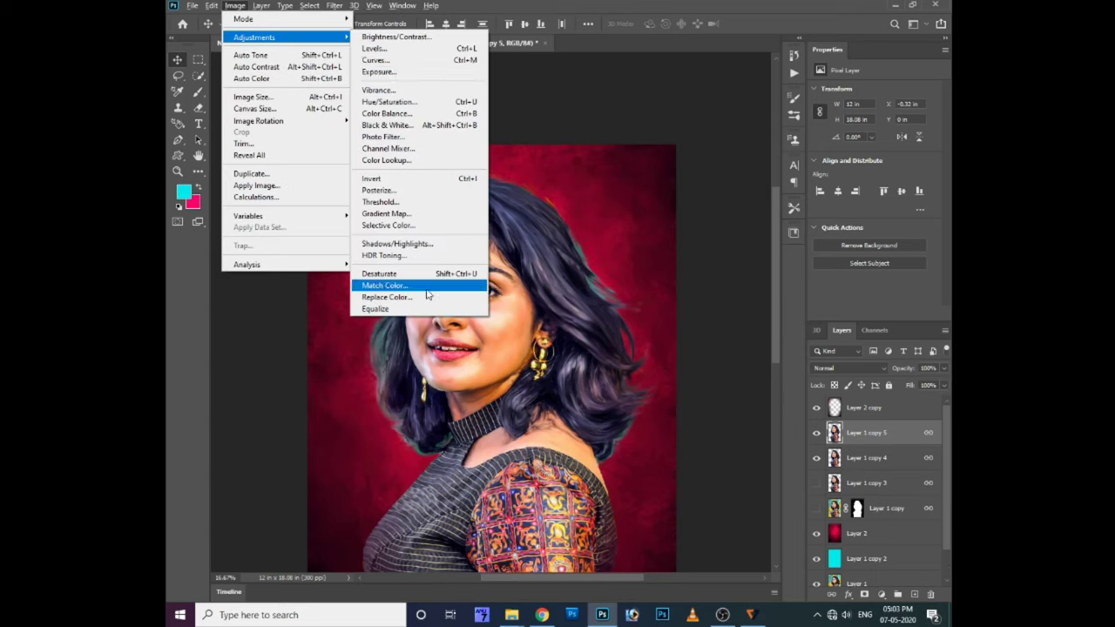
click(410, 293)
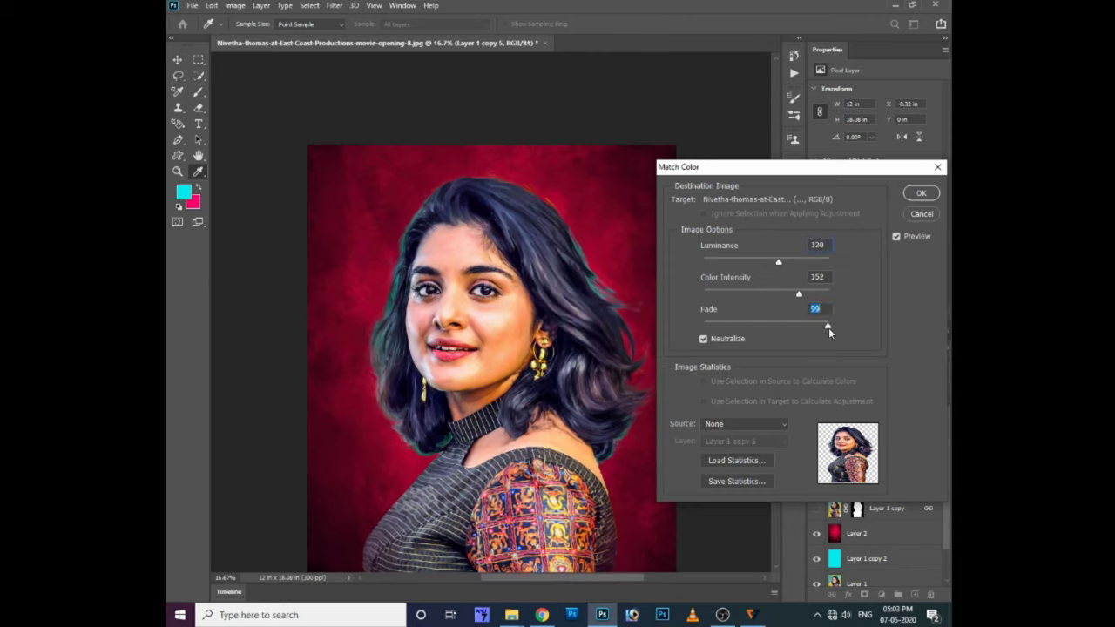
drag(768, 328, 714, 338)
mouse_move(725, 299)
mouse_down()
mouse_move(764, 300)
mouse_move(739, 264)
mouse_move(757, 264)
mouse_up()
drag(797, 300, 759, 263)
drag(735, 326, 757, 328)
key(Return)
key(v)
key(ctrl+plus)
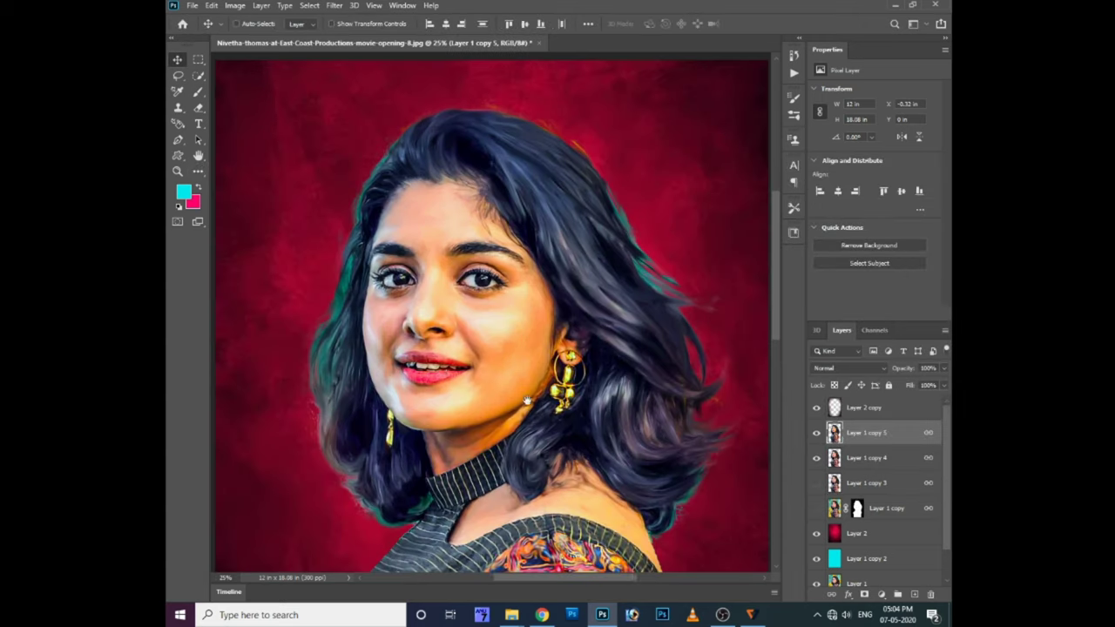
scroll(527, 401, down, 3)
- Toggle the colour-matched copy's visibility to compare before and after
click(816, 433)
click(817, 433)
click(816, 433)
click(817, 433)
click(816, 433)
- Shift the red Layer 2 texture's hue toward green with Hue/Saturation
click(816, 458)
click(816, 458)
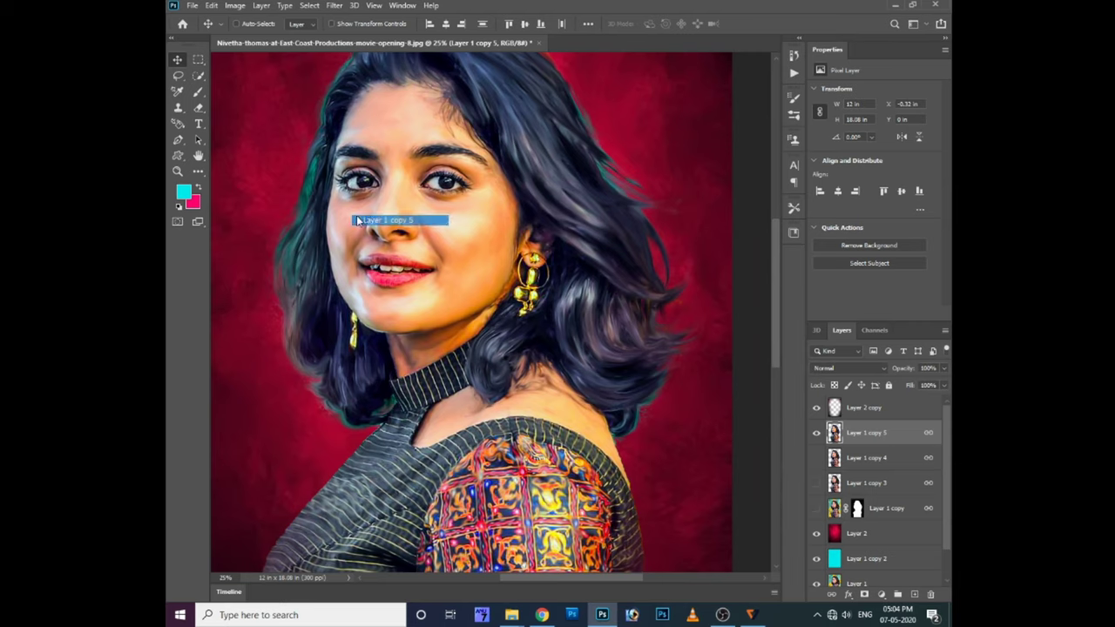
click(856, 533)
key(ctrl+u)
drag(719, 317, 778, 322)
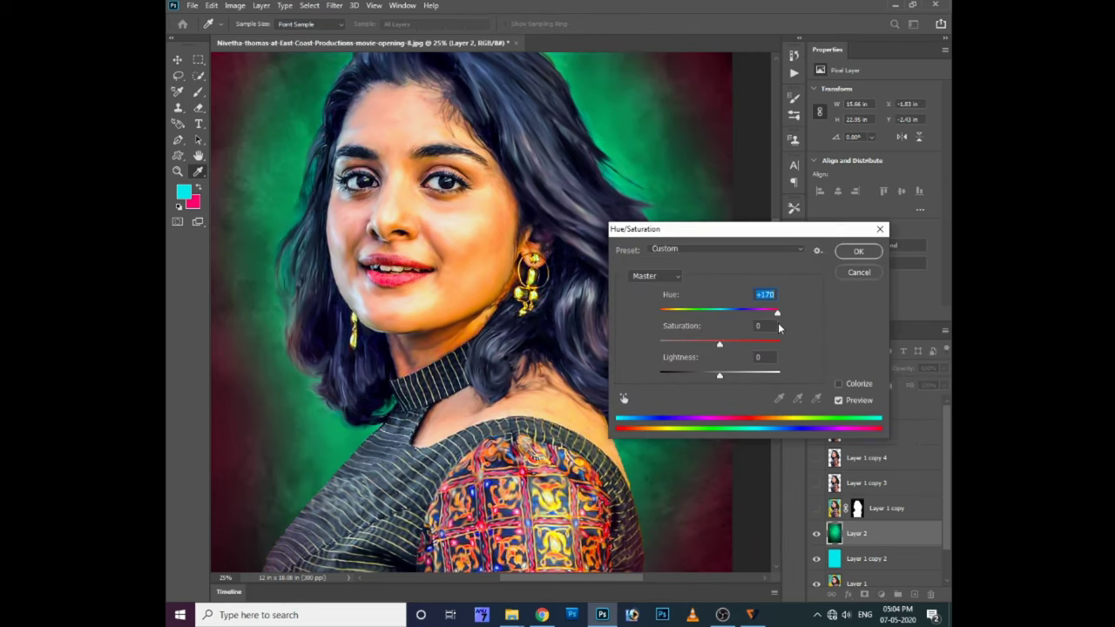
click(858, 251)
- Refine the Layer 2 hue to teal and add a subject-masked Layer 3 for painting
click(850, 412)
key(ctrl+0)
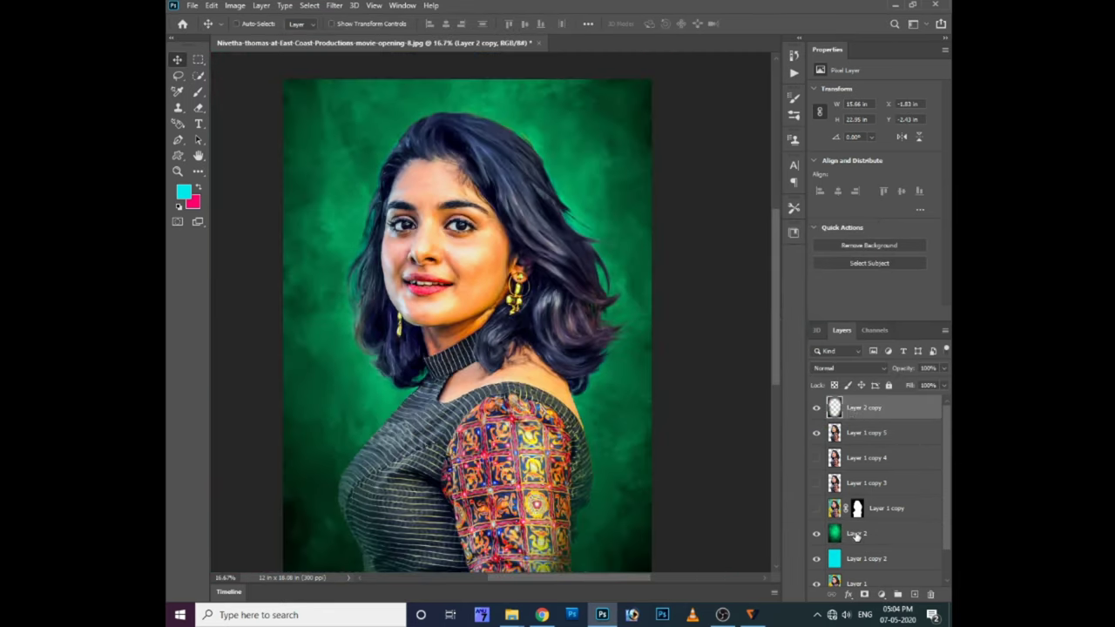
click(857, 533)
key(ctrl+u)
drag(720, 312, 737, 314)
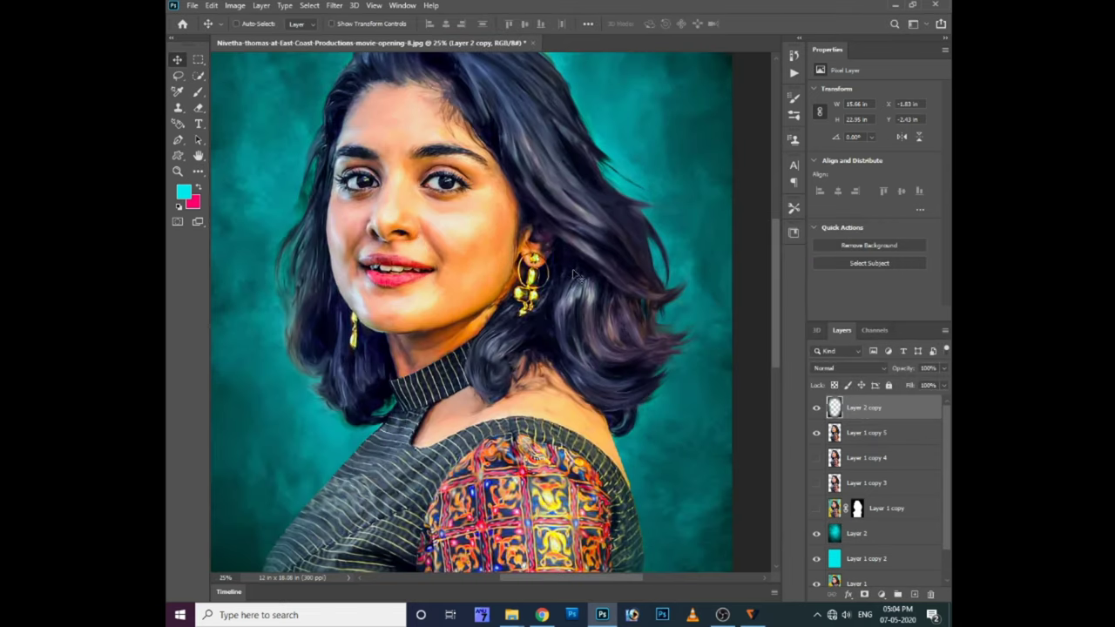
key(alt+bracketleft)
drag(857, 508, 835, 439)
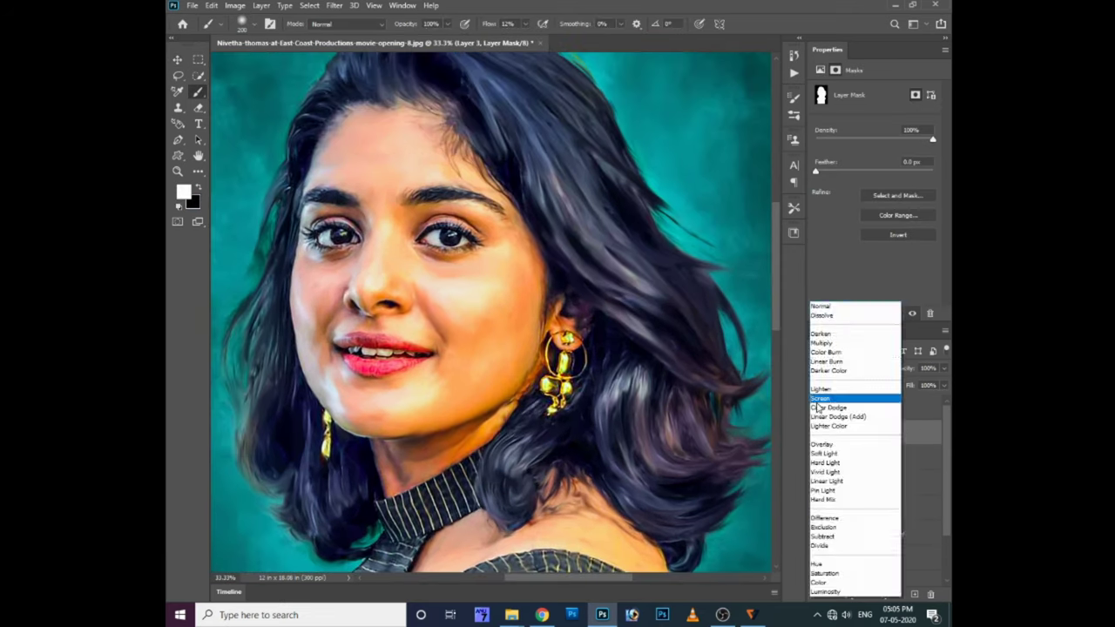
- Pick a pink foreground colour and paint blush on the right cheek at 24% flow
click(183, 193)
click(645, 407)
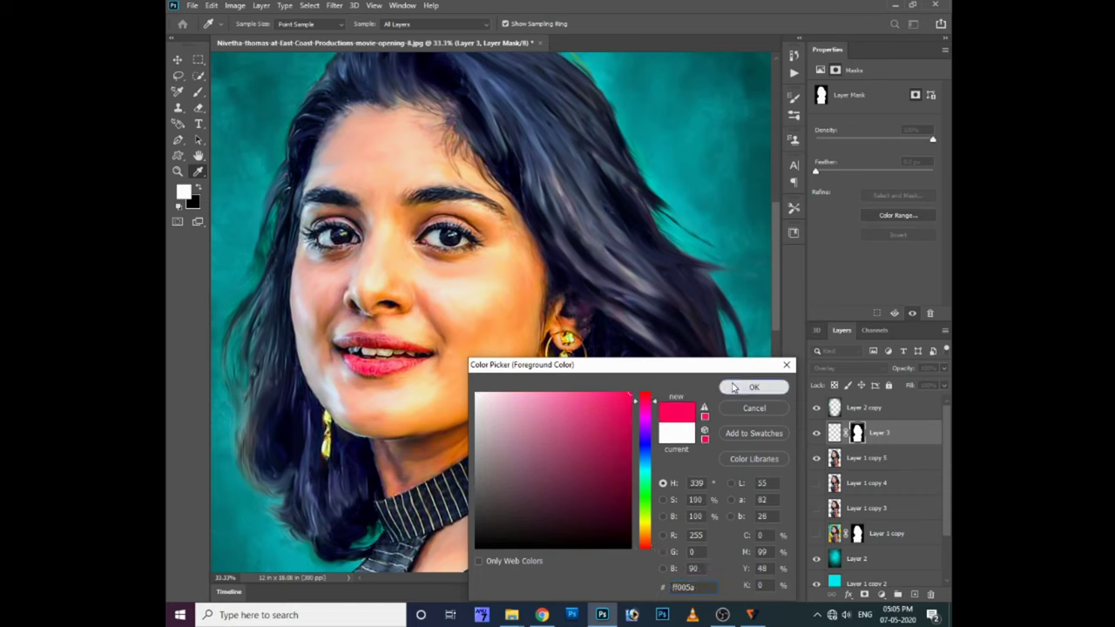
click(753, 387)
drag(519, 23, 530, 40)
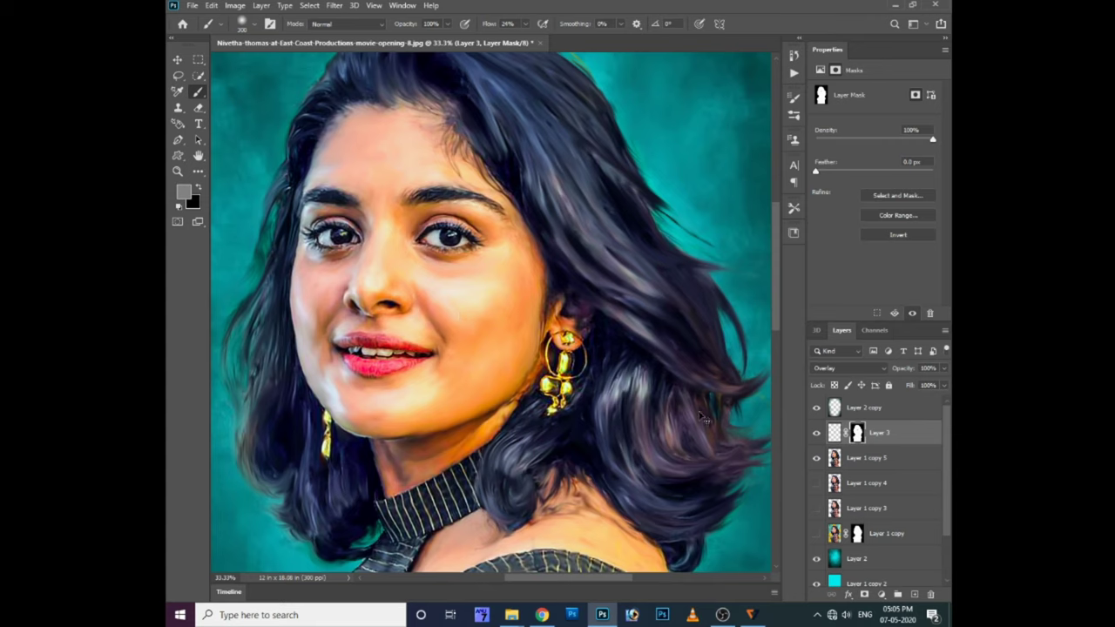
click(184, 193)
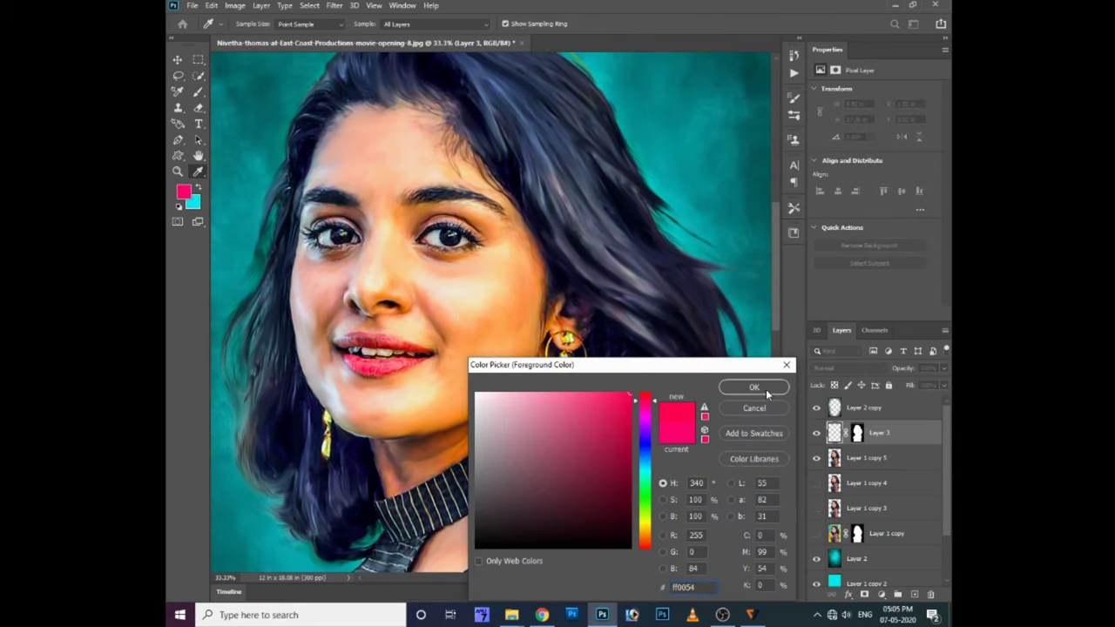
click(754, 387)
drag(474, 291, 458, 322)
- Set the blush layer to Overlay blending after previewing it in Normal
click(845, 368)
click(845, 448)
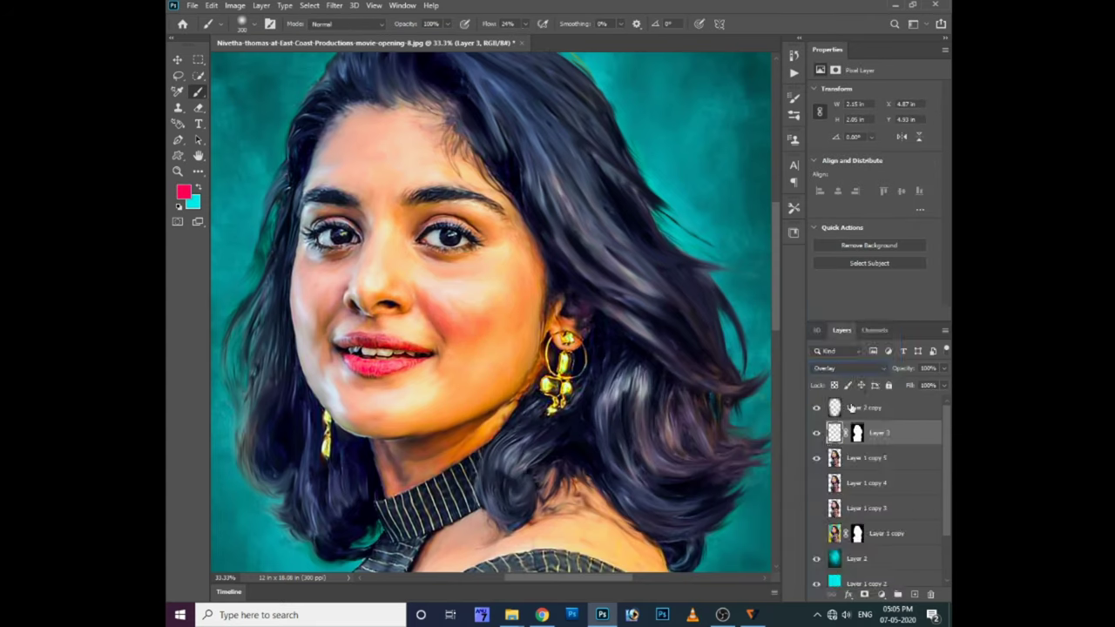
click(857, 433)
click(846, 368)
click(819, 312)
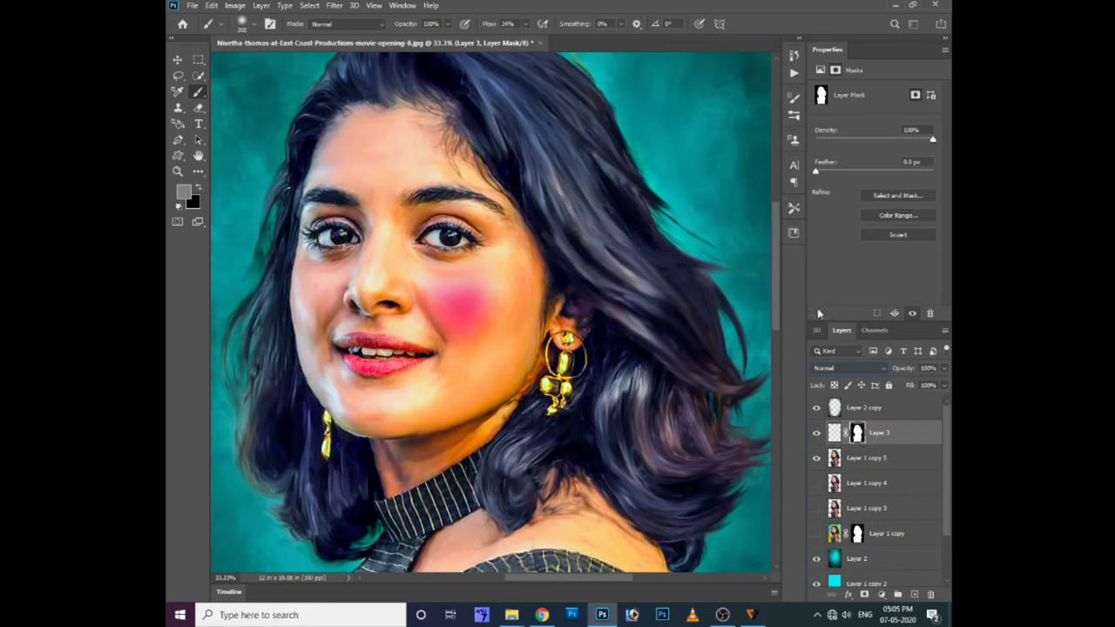
click(839, 367)
click(845, 447)
- Replace the heavy left-cheek stroke with a softer blush painted at 8% flow
drag(311, 295, 318, 322)
key(ctrl+z)
key(ctrl+z)
drag(511, 22, 496, 23)
drag(314, 289, 311, 300)
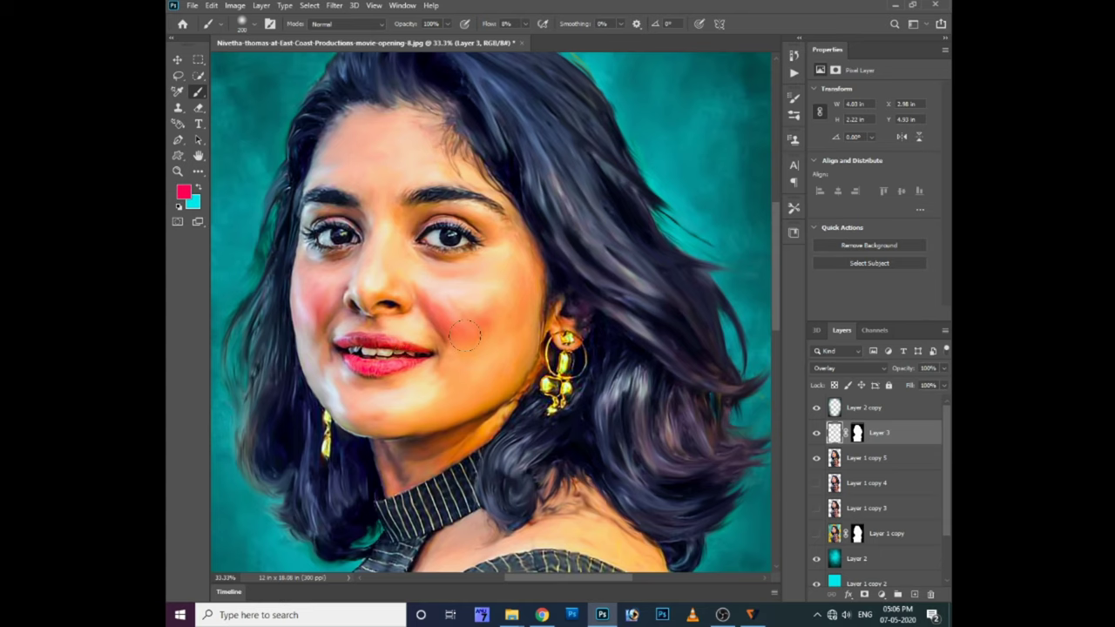
- Add a new Overlay-mode Layer 4 with the subject selection loaded
key(x)
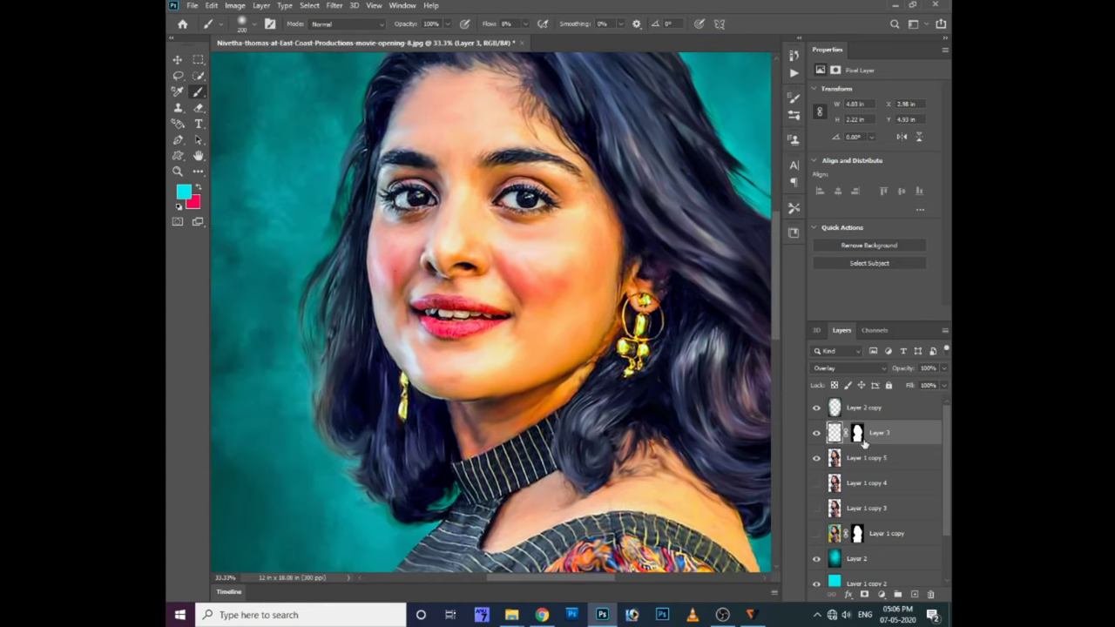
ctrl+click(858, 432)
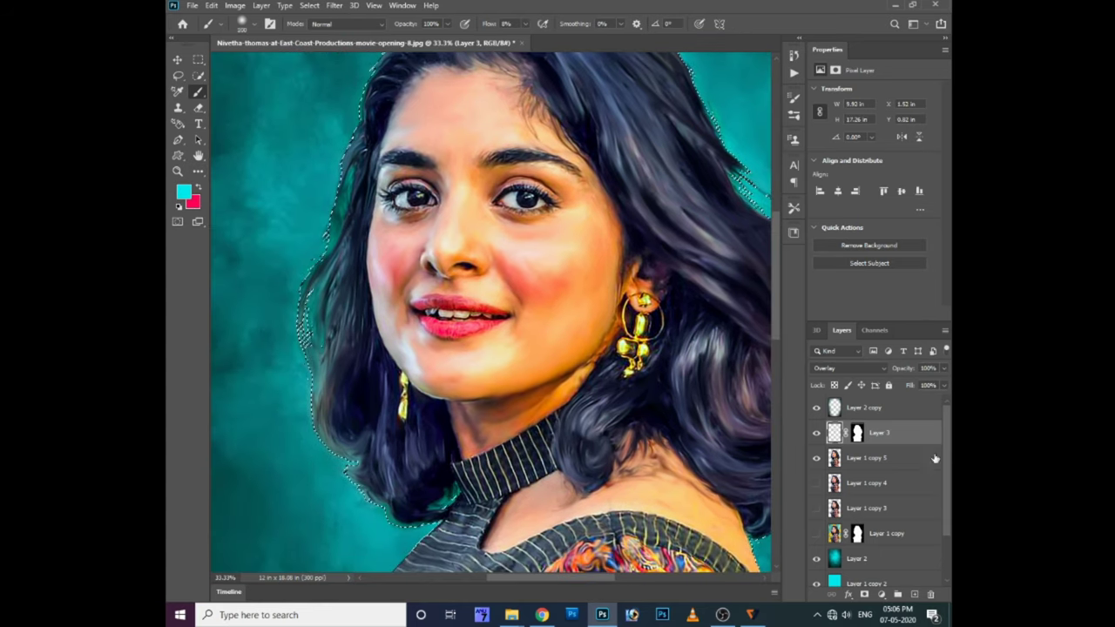
key(ctrl+shift+alt+n)
click(838, 369)
click(836, 448)
- Paint a cyan-blue tint over the left side of the hair at 34% flow
drag(397, 401, 335, 427)
key(shift+3)
key(shift+4)
drag(344, 336, 358, 449)
drag(349, 296, 344, 436)
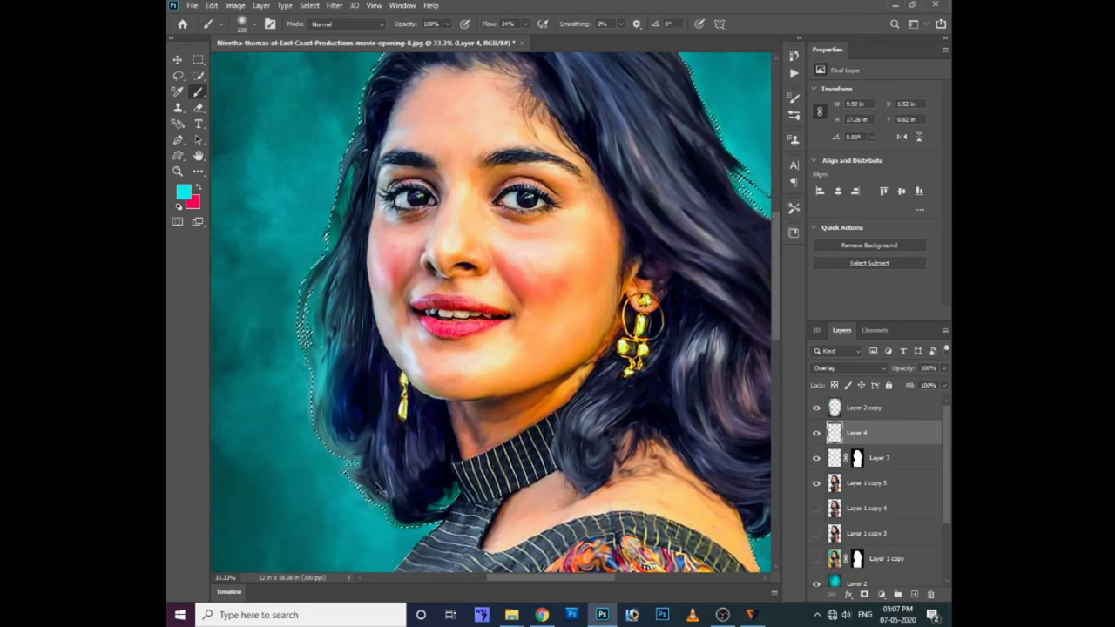
- Paint purple onto the lower left hair, then lower brush flow to 15%
click(182, 196)
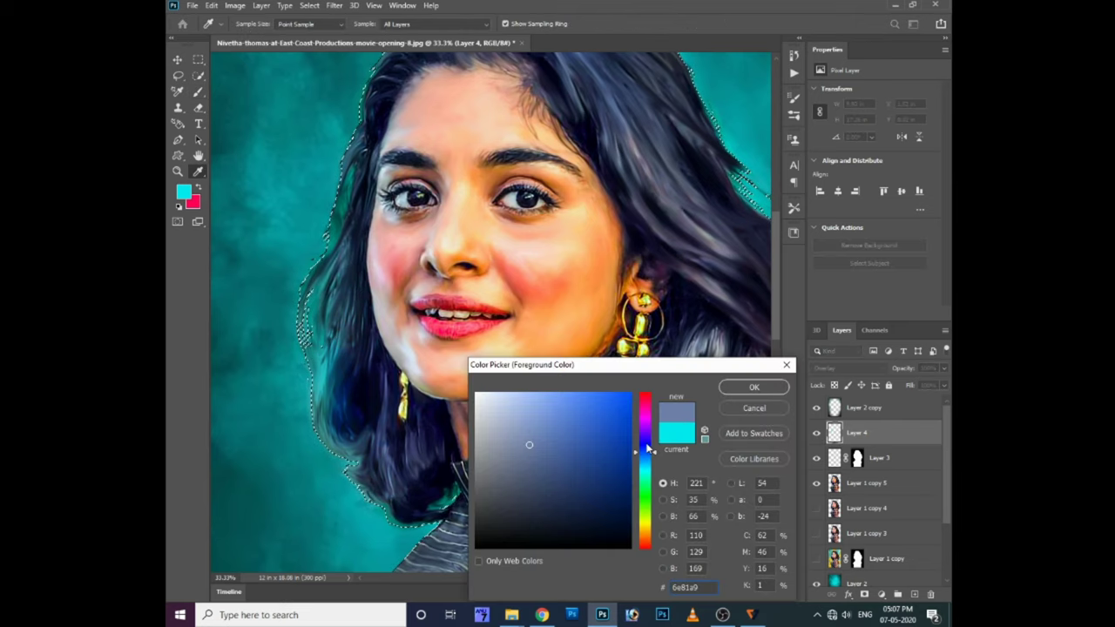
drag(650, 449, 649, 429)
click(754, 387)
drag(388, 432, 419, 482)
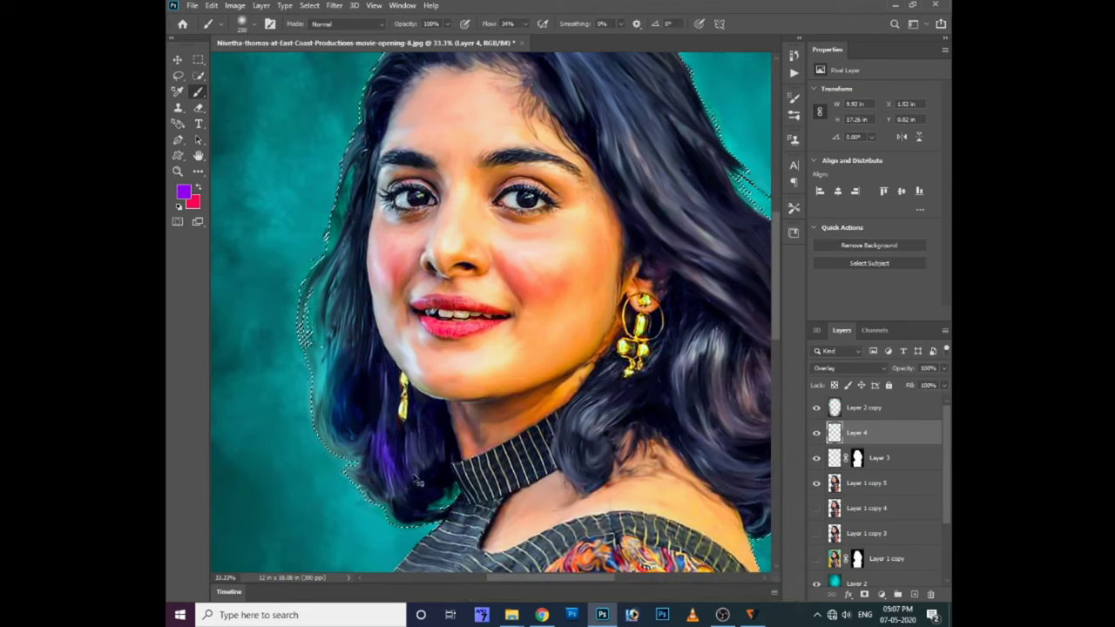
key(shift+1)
key(shift+5)
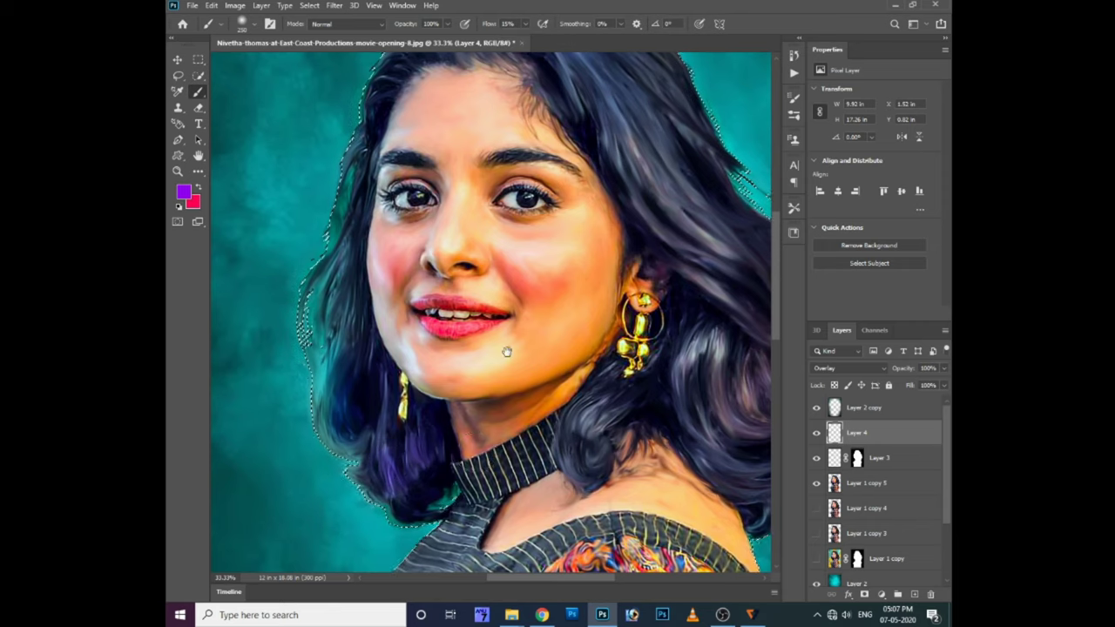
- Tint the top and right side of the hair blue at 5% flow
drag(506, 351, 410, 478)
click(182, 192)
drag(649, 428, 649, 448)
click(755, 387)
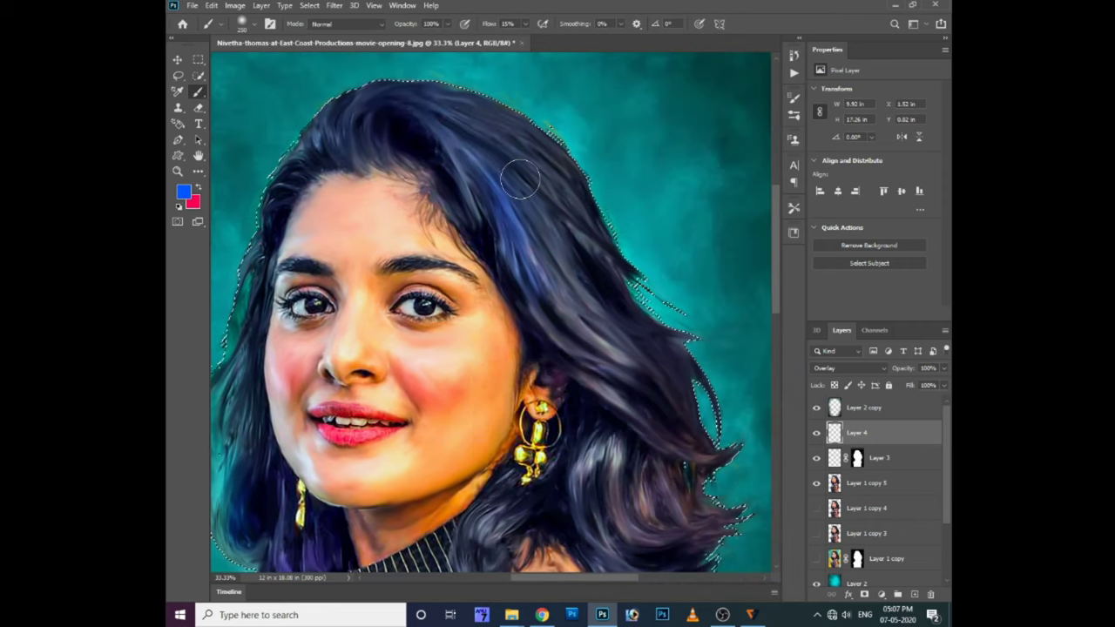
key(shift+0)
key(shift+5)
mouse_move(549, 247)
mouse_down()
mouse_move(608, 281)
mouse_move(539, 245)
mouse_up()
- Paint a dark purplish red over the lower hair
mouse_move(629, 413)
mouse_down()
mouse_move(599, 332)
mouse_move(619, 418)
mouse_move(697, 454)
mouse_up()
click(183, 192)
click(471, 471)
click(417, 508)
click(582, 459)
key(b)
mouse_move(609, 435)
mouse_down()
mouse_move(621, 513)
mouse_move(562, 420)
mouse_move(447, 481)
mouse_move(513, 423)
mouse_up()
- Choose cyan then a sampled blue paint colour, deselect the subject and zoom out
drag(624, 311, 671, 393)
click(183, 192)
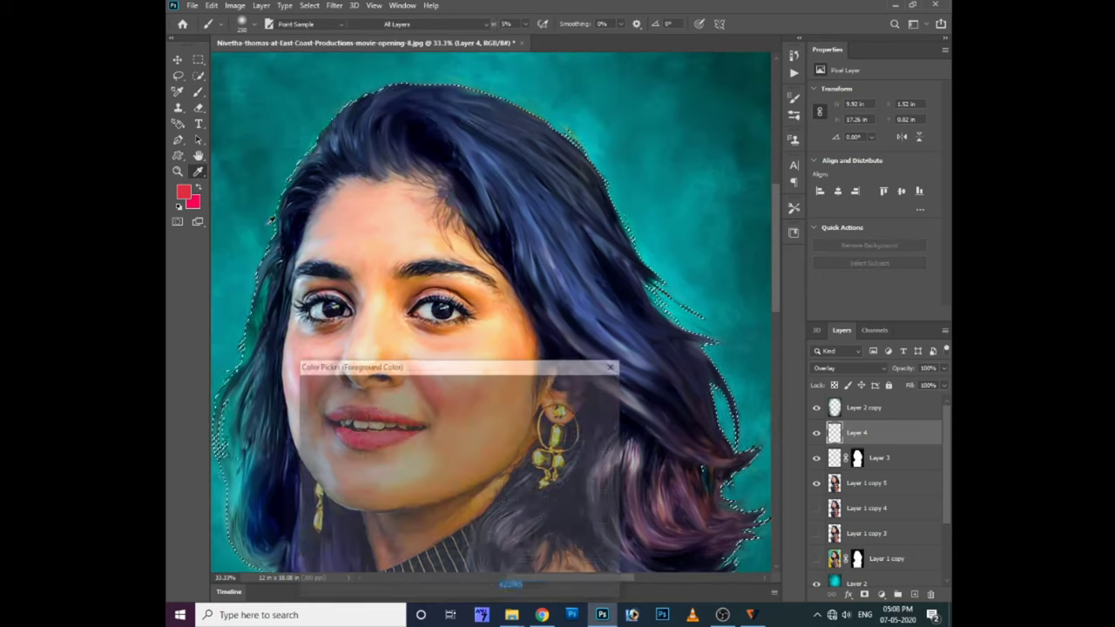
click(663, 300)
click(582, 386)
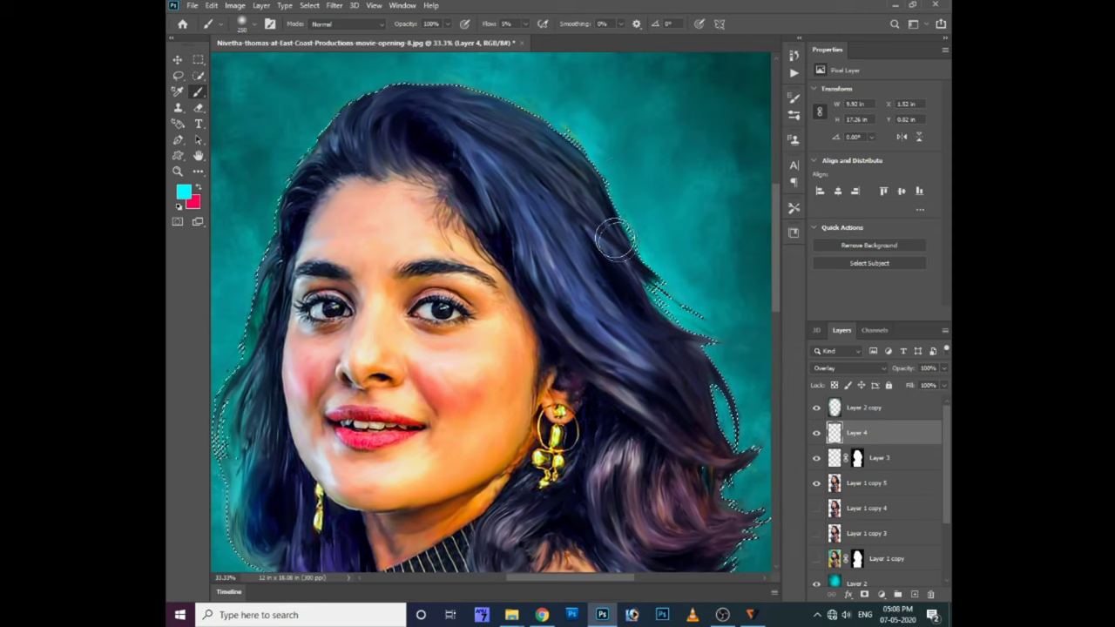
click(183, 191)
click(664, 305)
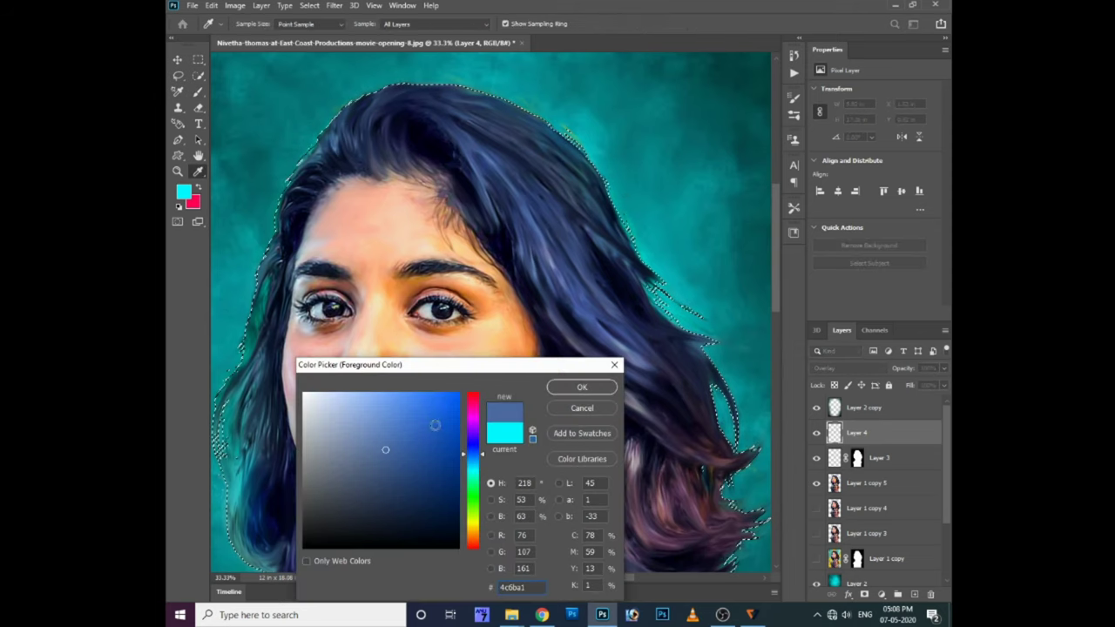
click(582, 386)
drag(635, 386, 756, 308)
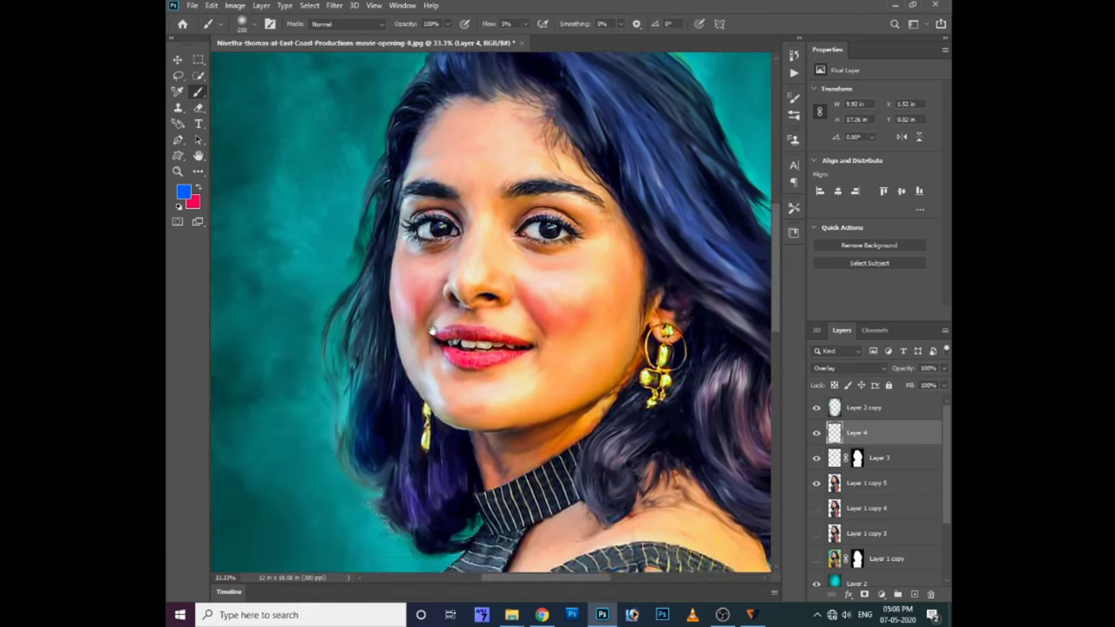
key(ctrl+d)
key(ctrl+minus)
- Feather the subject selection and fill it onto a new Layer 5 above the background
key(ctrl+minus)
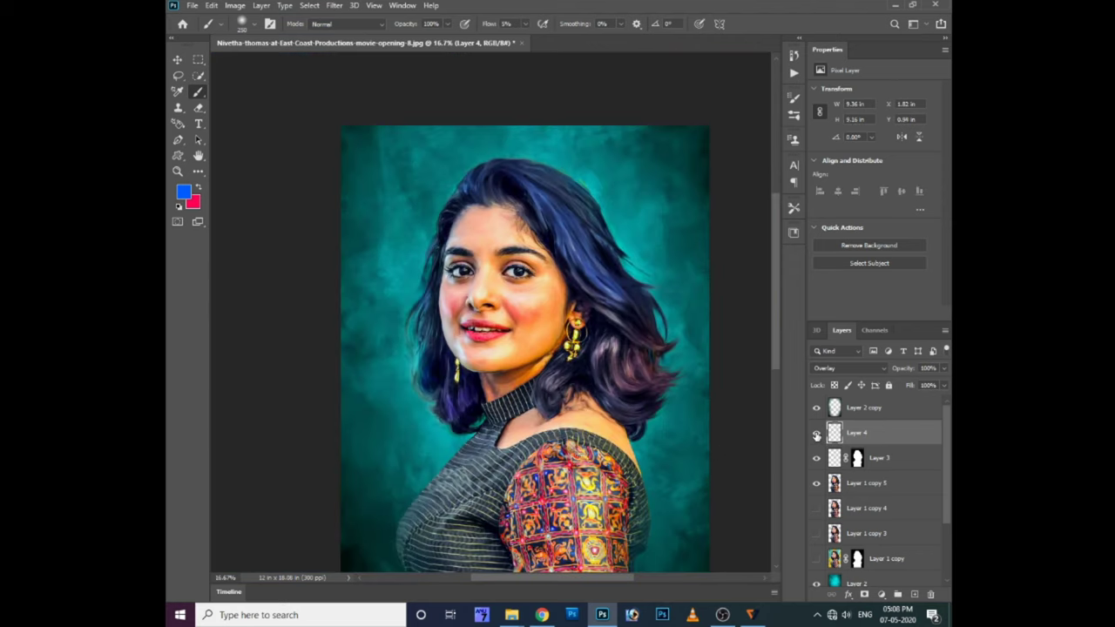
key(ctrl+minus)
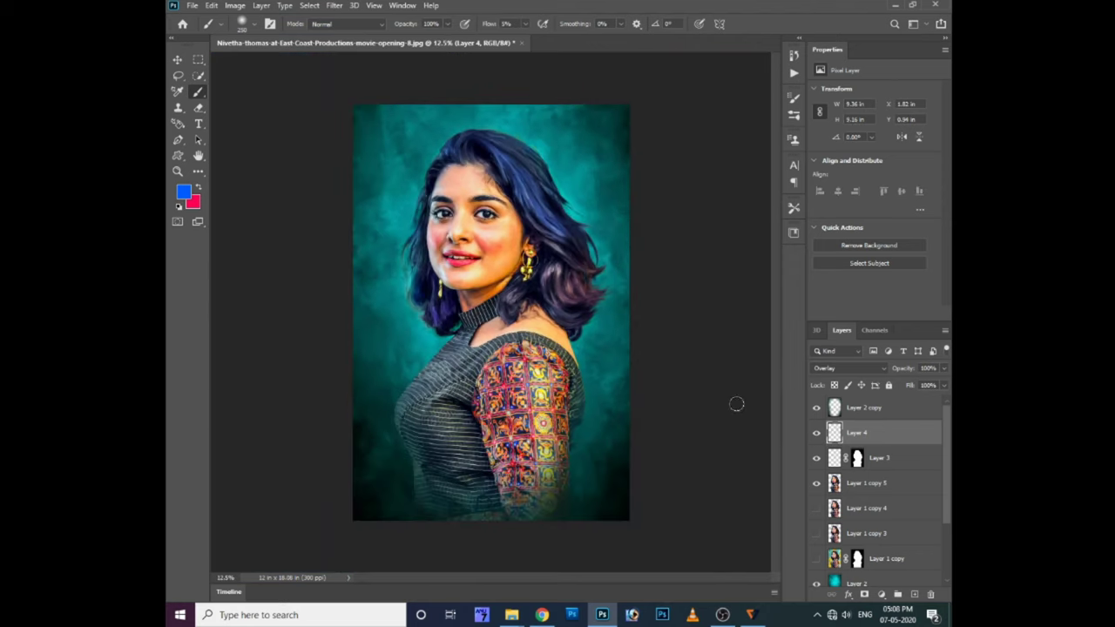
key(shift+F6)
key(Return)
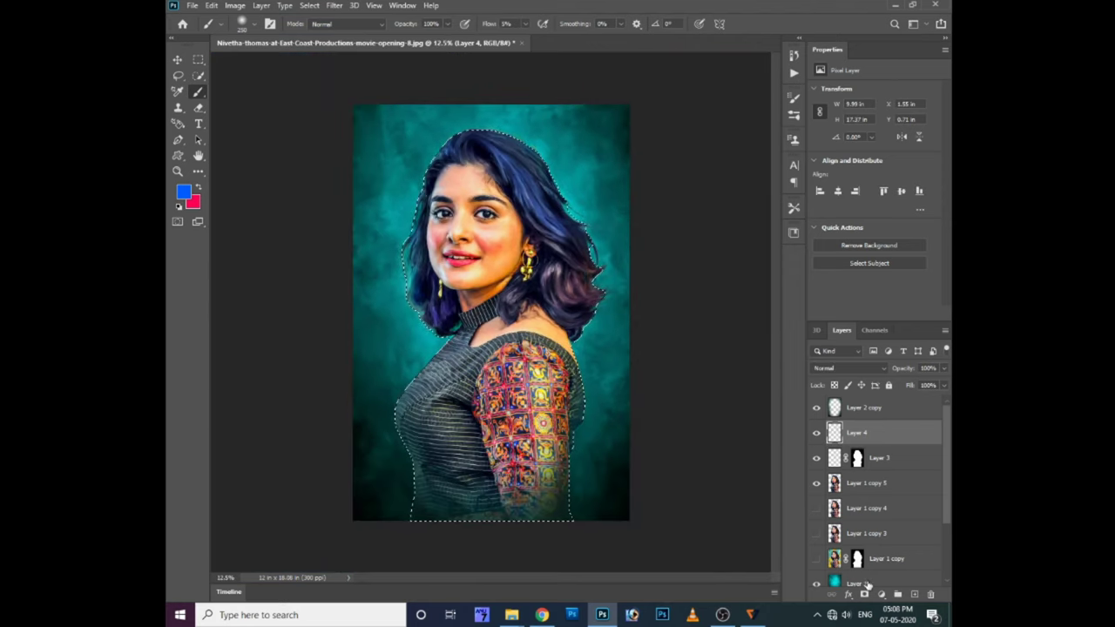
click(856, 583)
key(ctrl+j)
- Blur Layer 5 and brighten it with an upward Curves adjustment
click(335, 5)
click(523, 191)
key(Return)
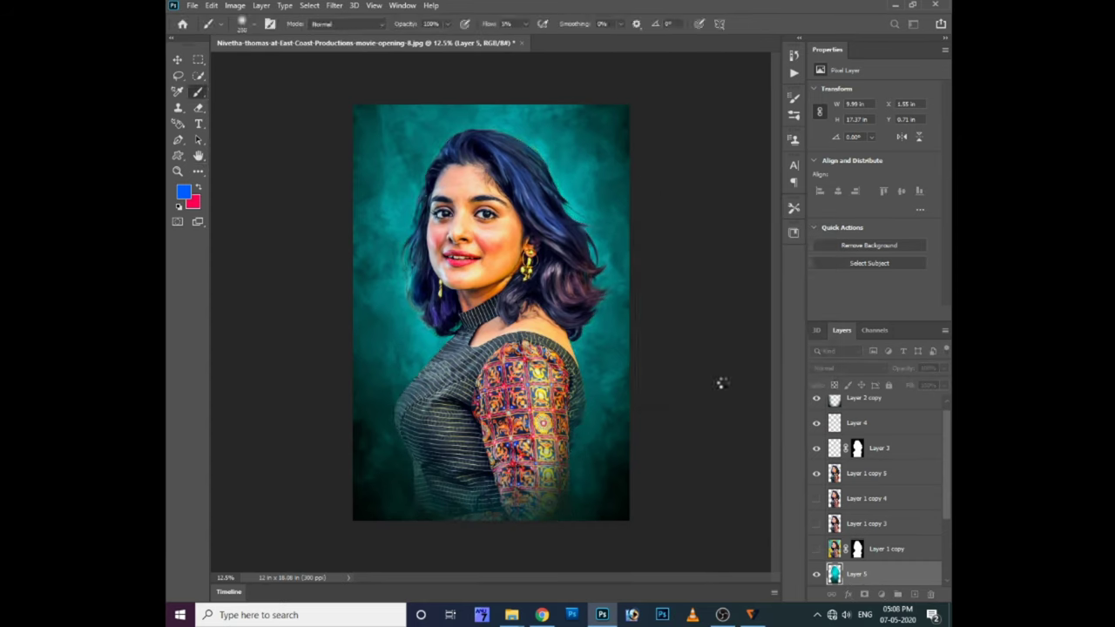
key(ctrl+m)
mouse_move(653, 396)
mouse_down()
mouse_move(653, 366)
mouse_move(639, 360)
mouse_up()
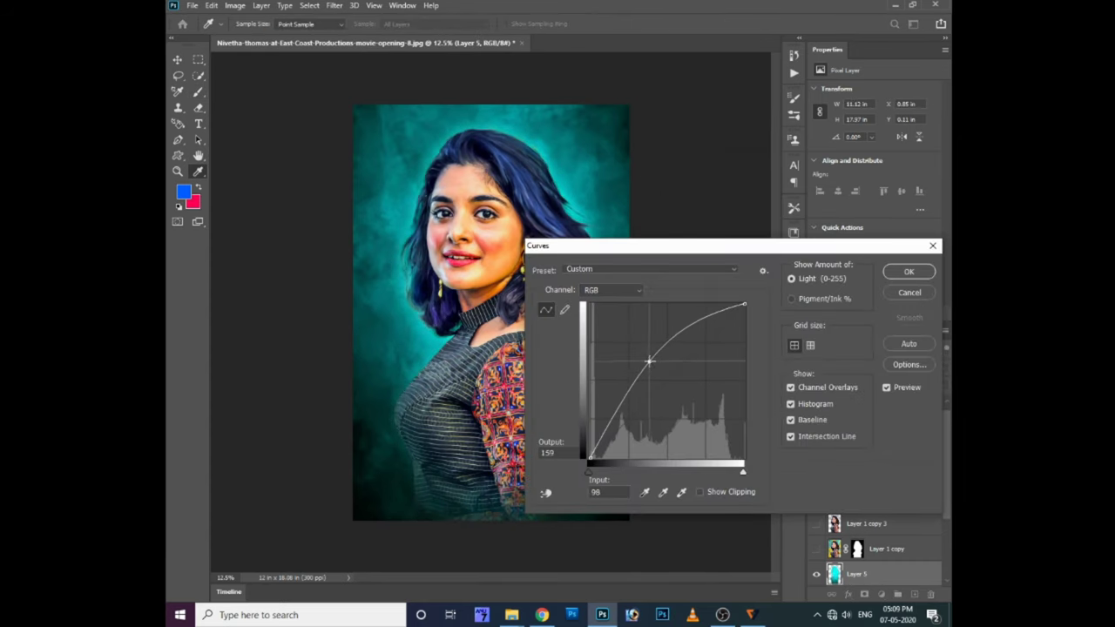
key(Return)
- Soften the glow with a Gaussian Blur and duplicate it as Layer 5 copy
click(333, 5)
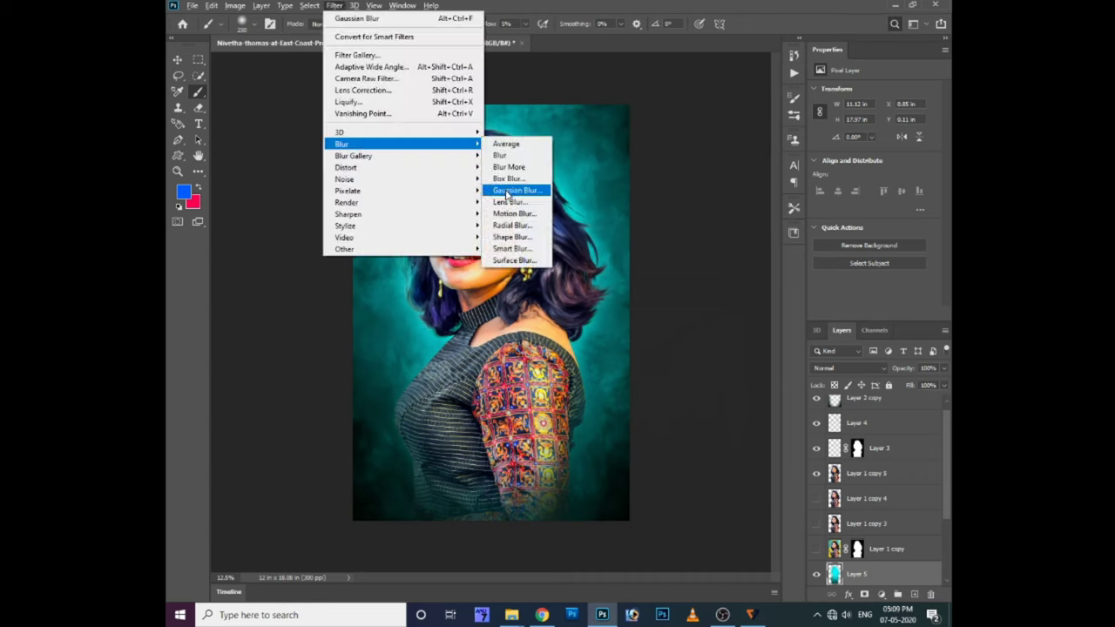
click(523, 190)
key(Return)
key(ctrl+j)
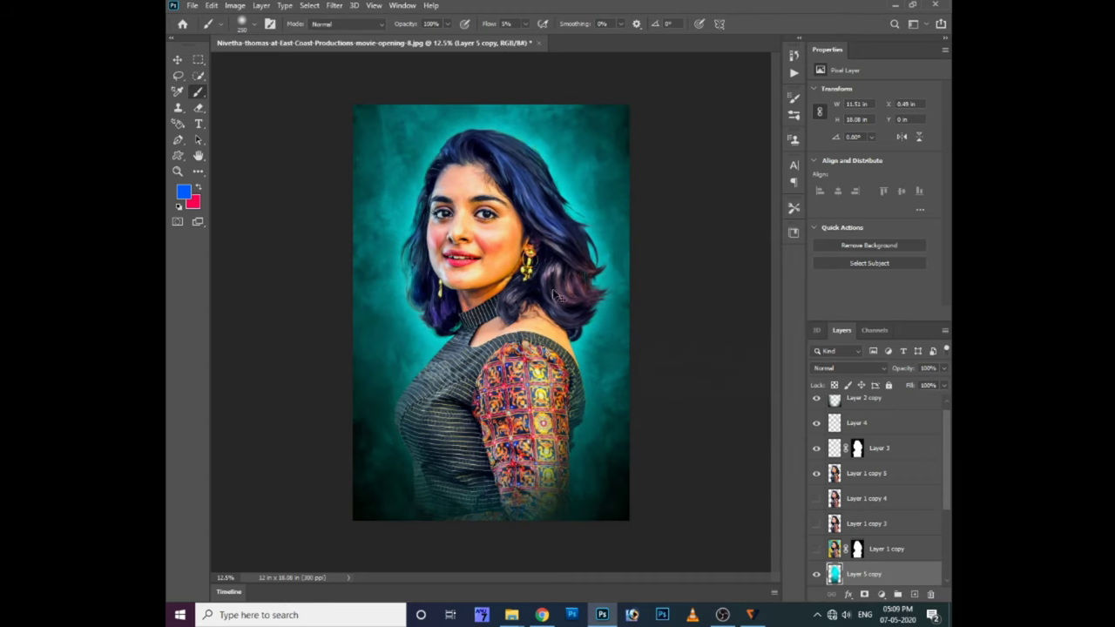
scroll(891, 570, down, 2)
- Delete the extra Layer 2 copy and target Layer 1 copy 5
scroll(925, 472, up, 3)
click(867, 407)
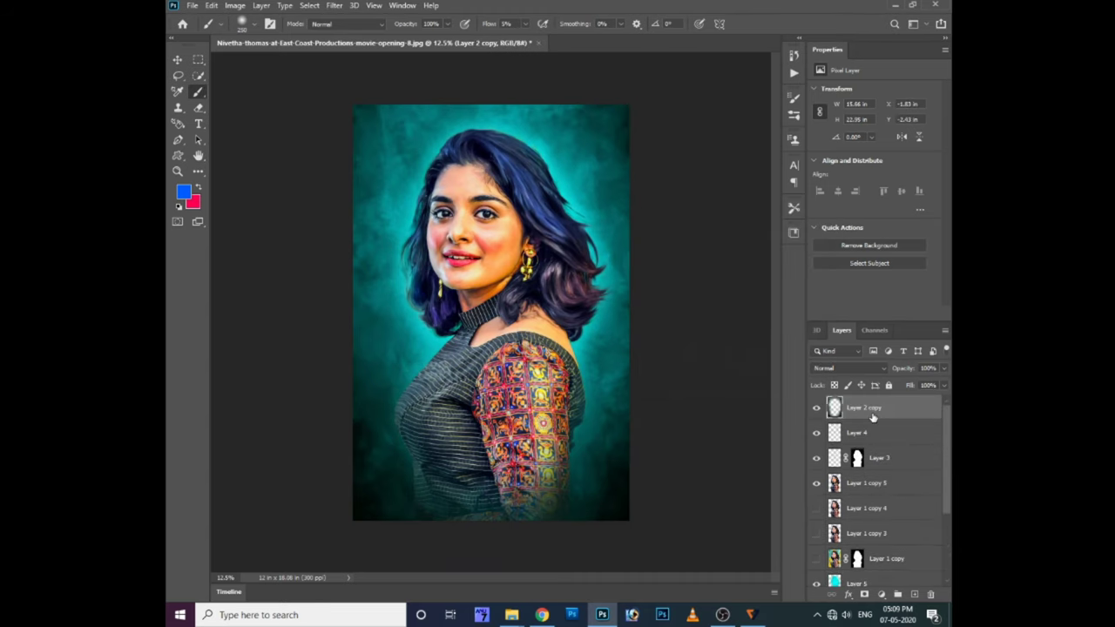
key(Delete)
key(ctrl+plus)
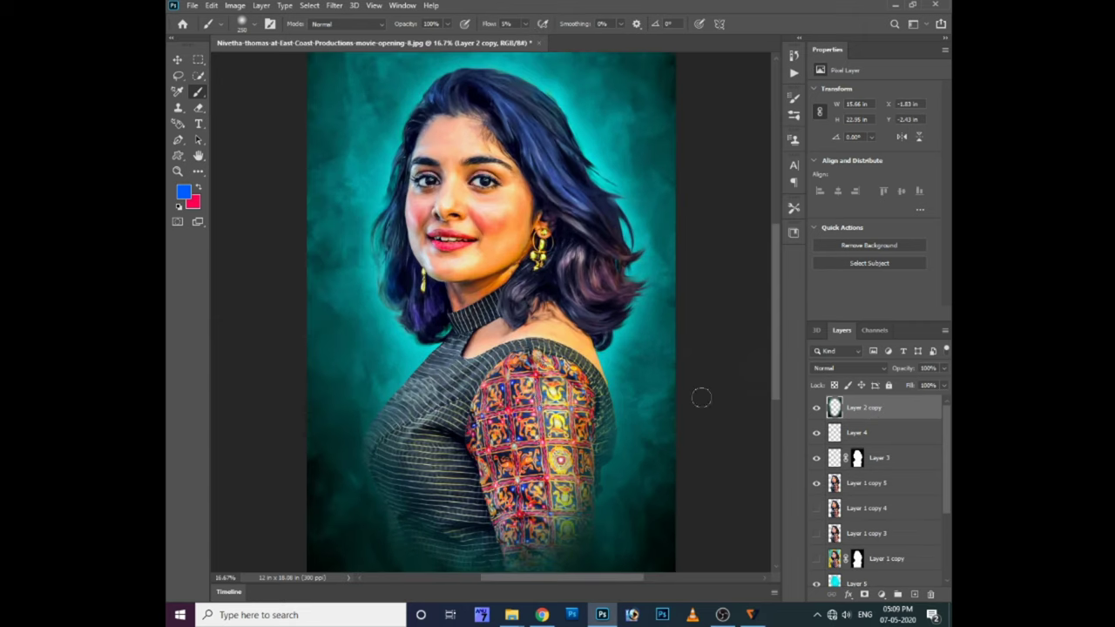
key(alt+bracketleft)
- Burn the shadows of the striped top on both sides of the torso
key(o)
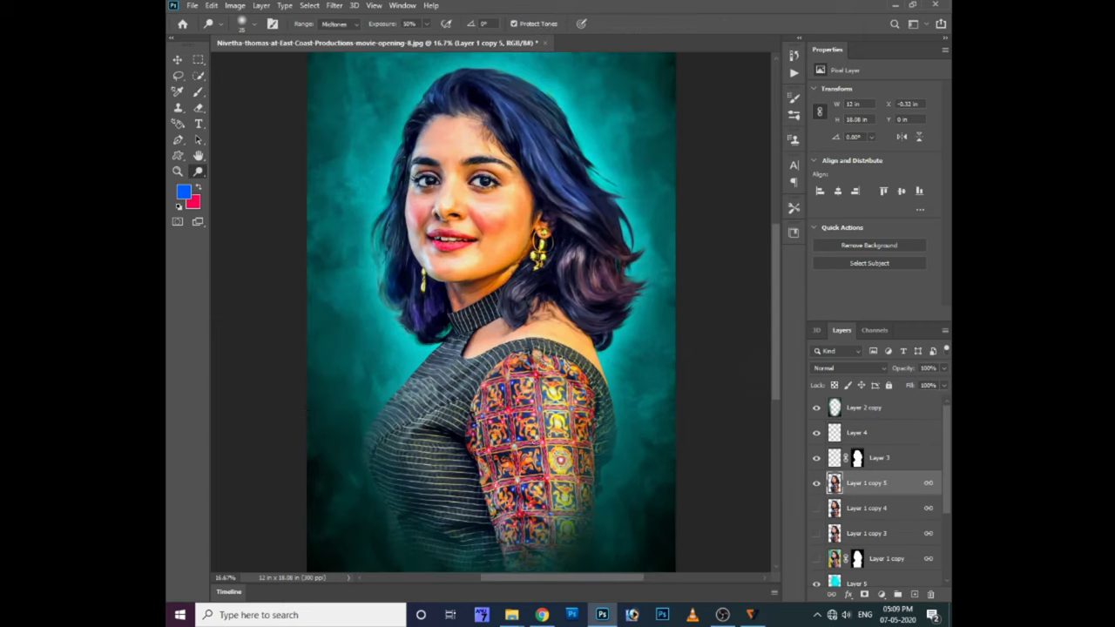
right_click(199, 171)
click(242, 442)
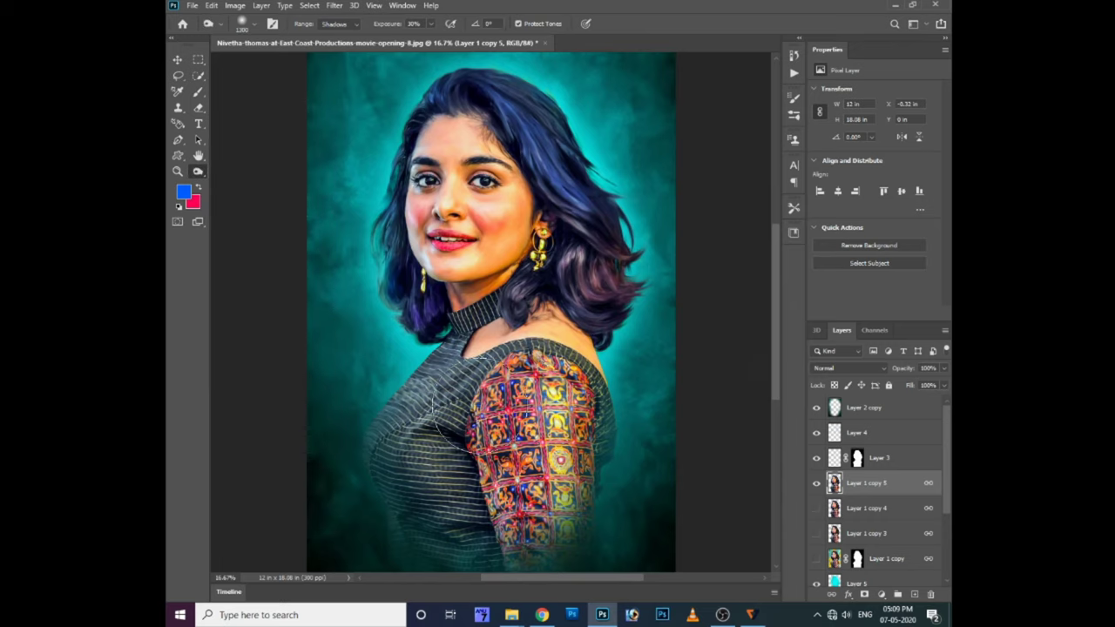
drag(455, 518, 450, 422)
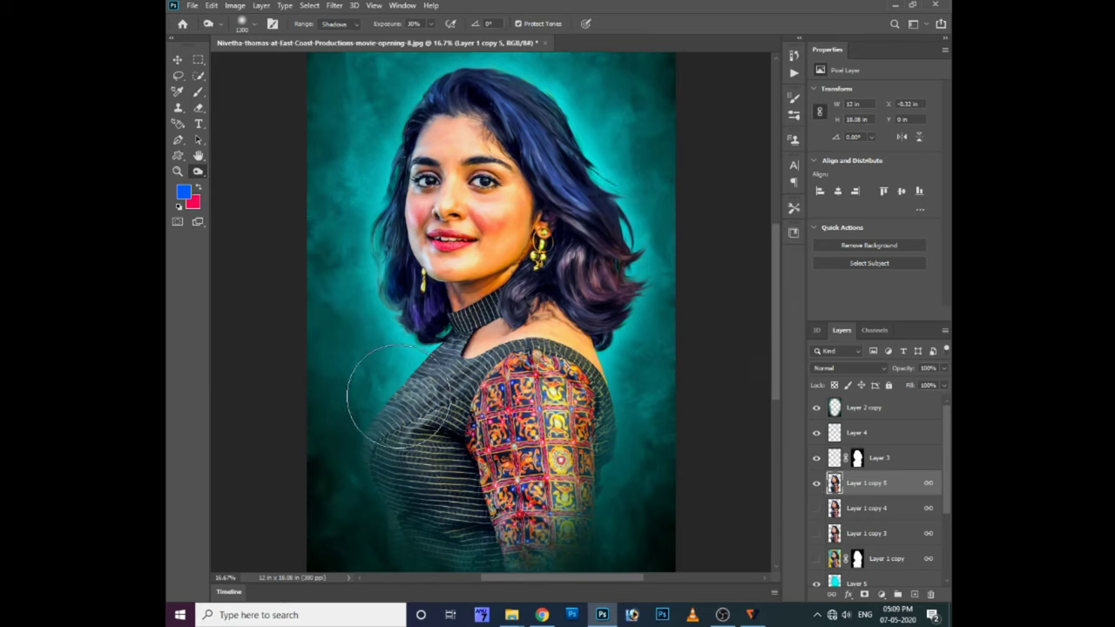
drag(399, 397, 410, 488)
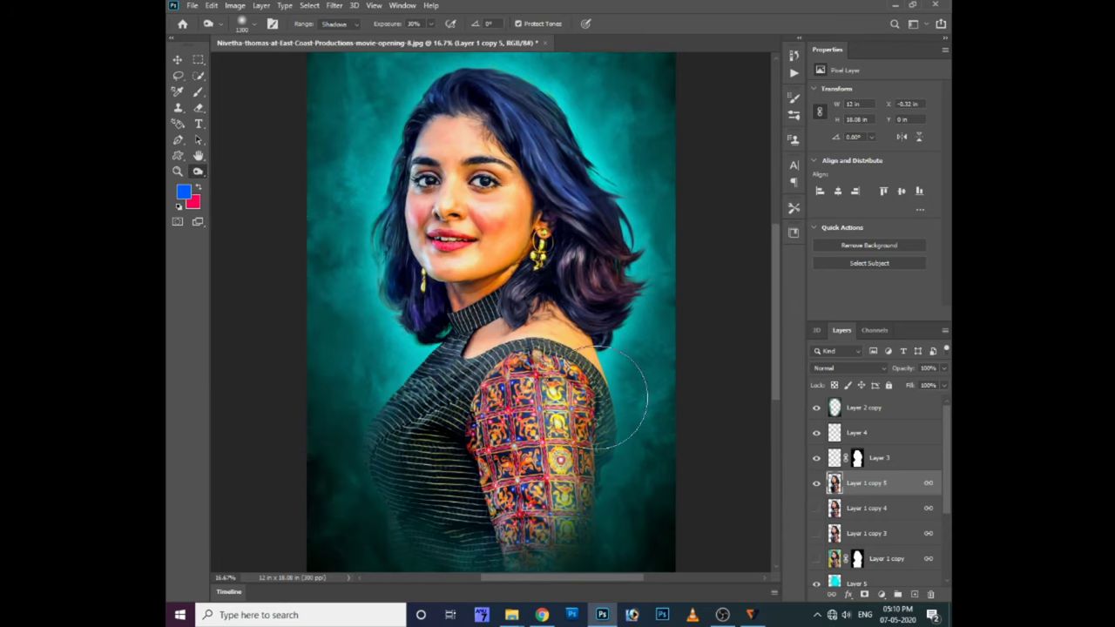
- Dodge the midtones along the patterned sleeve at 30% exposure
right_click(198, 171)
click(249, 438)
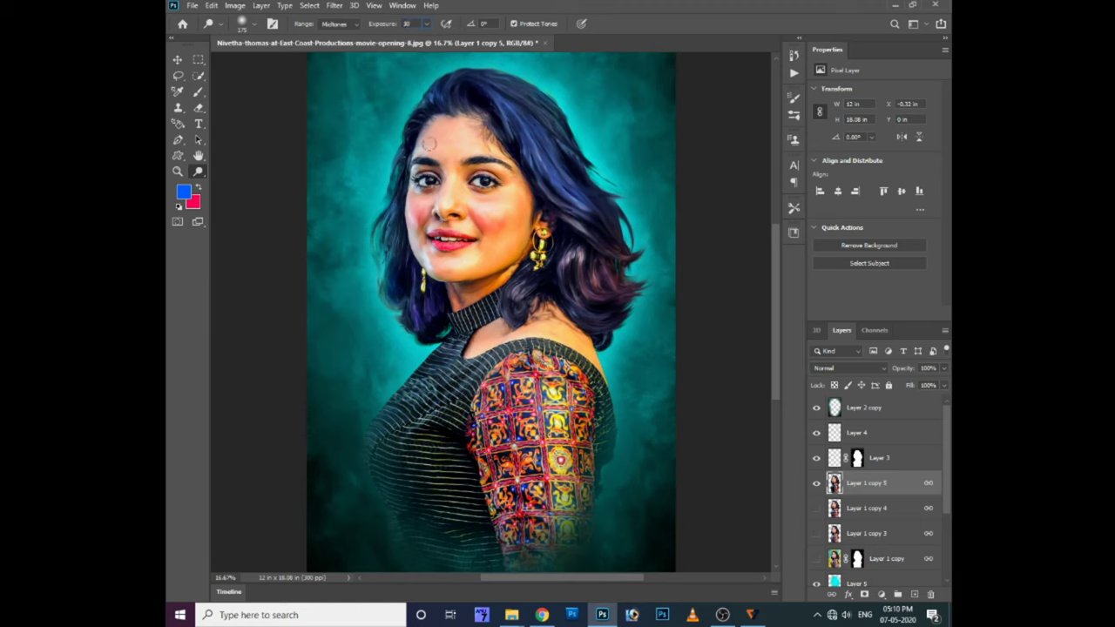
drag(544, 418, 550, 544)
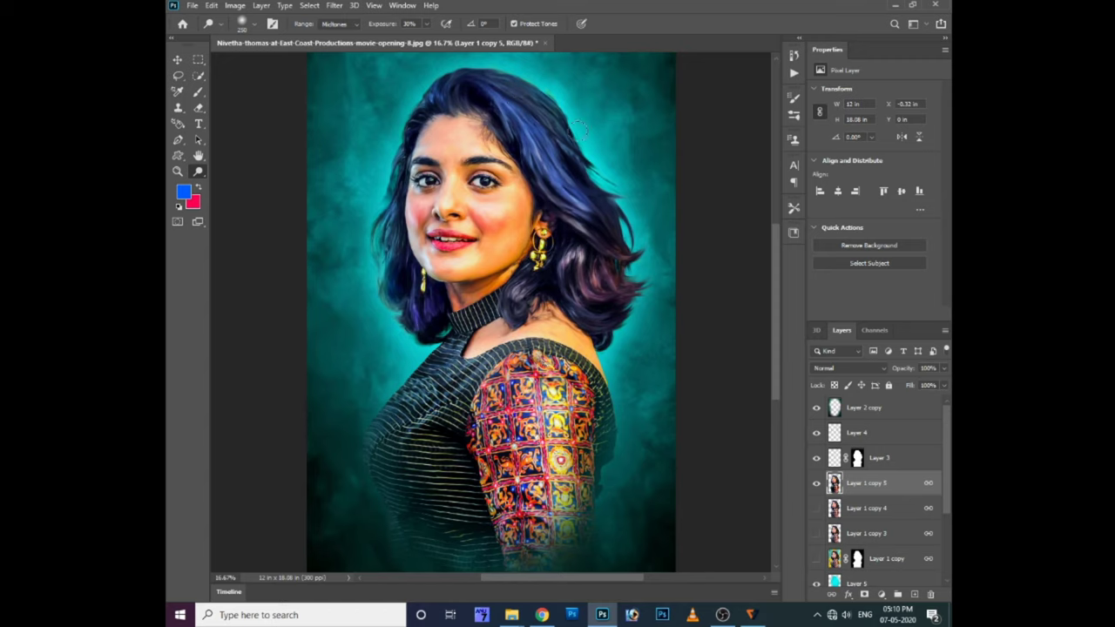
key(ctrl+minus)
key(v)
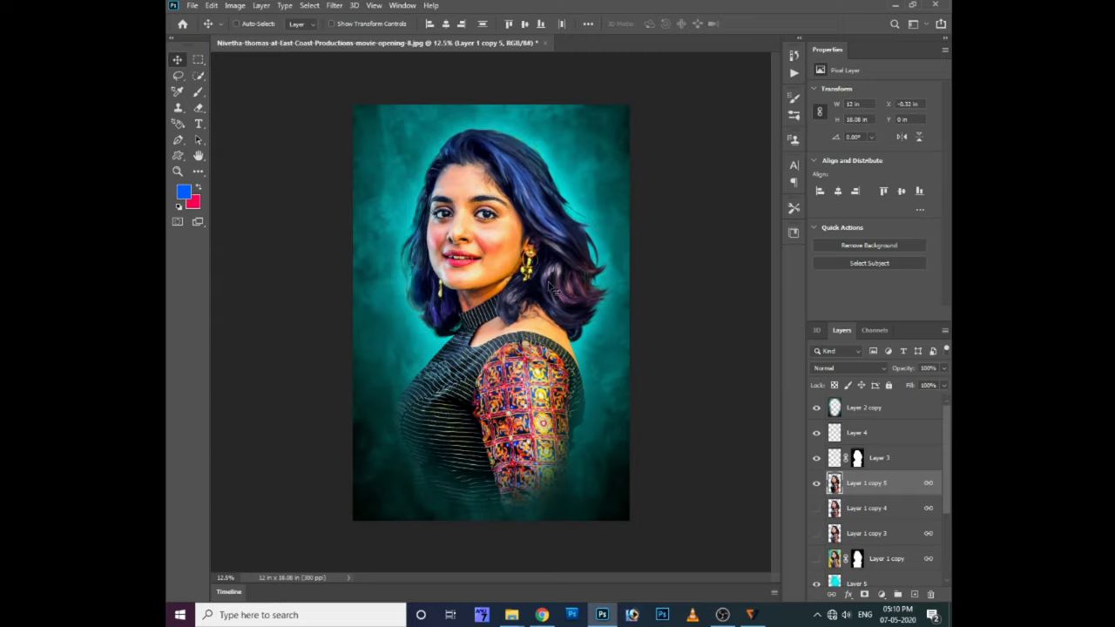